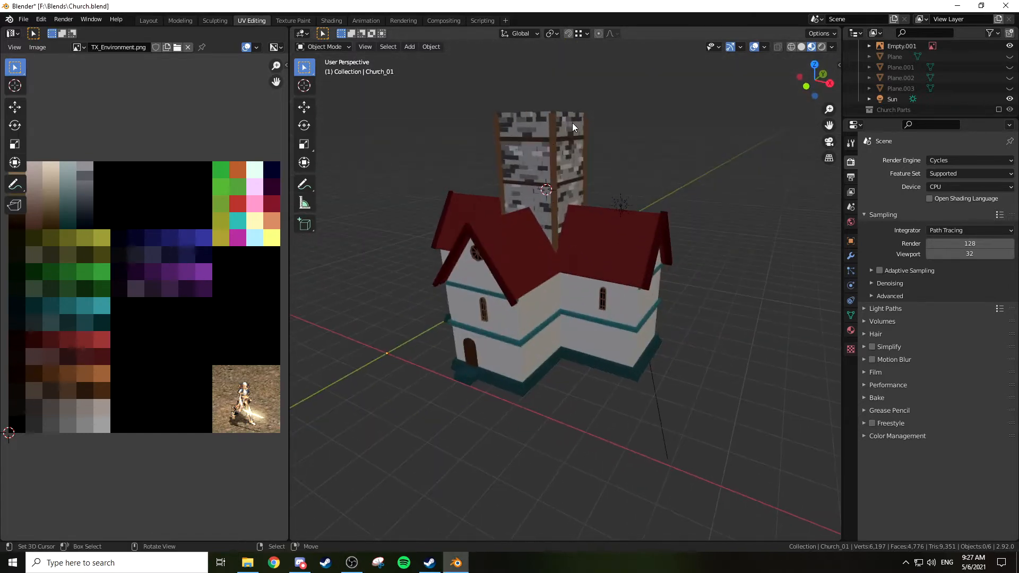
# Examine the church tower's stone walls, wooden beams and battlements from several angles
pyautogui.scroll(6, 556, 179)
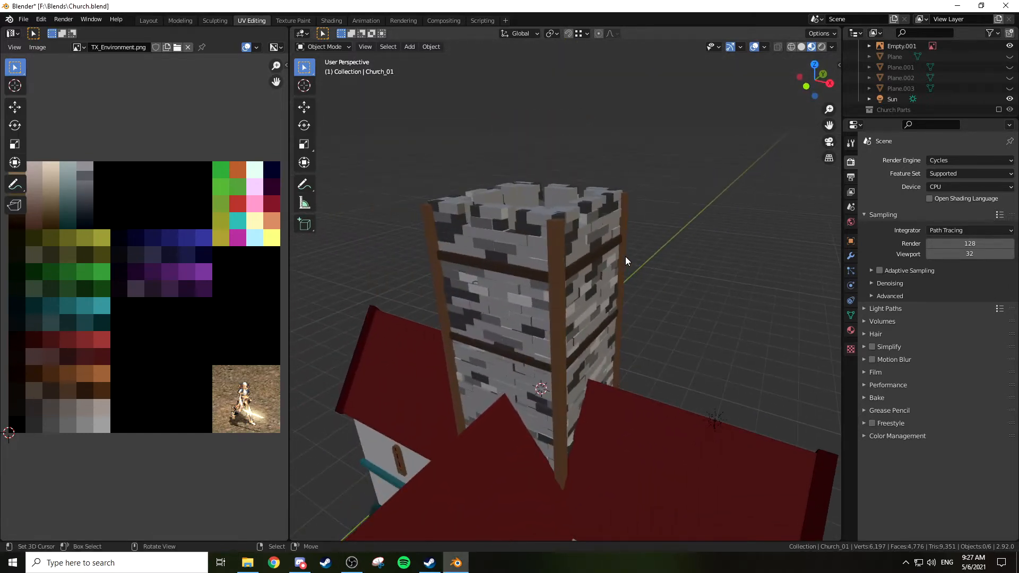
pyautogui.click(523, 275)
pyautogui.press('Tab')
pyautogui.click(528, 275)
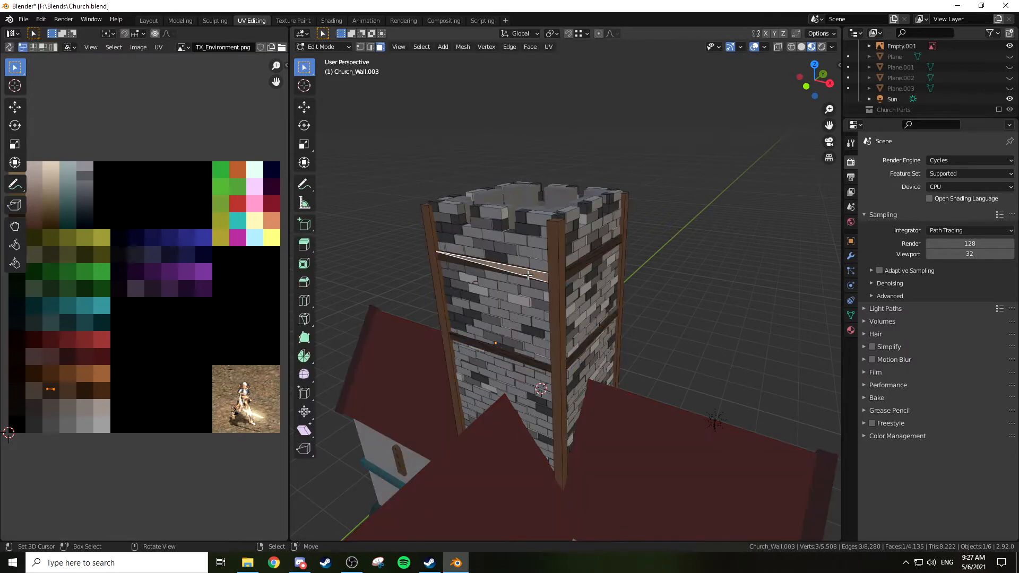
pyautogui.rightClick(570, 271)
pyautogui.keyDown('shift'); pyautogui.moveTo(493, 291); pyautogui.dragTo(576, 475, button='middle'); pyautogui.keyUp('shift')
pyautogui.press('Tab')
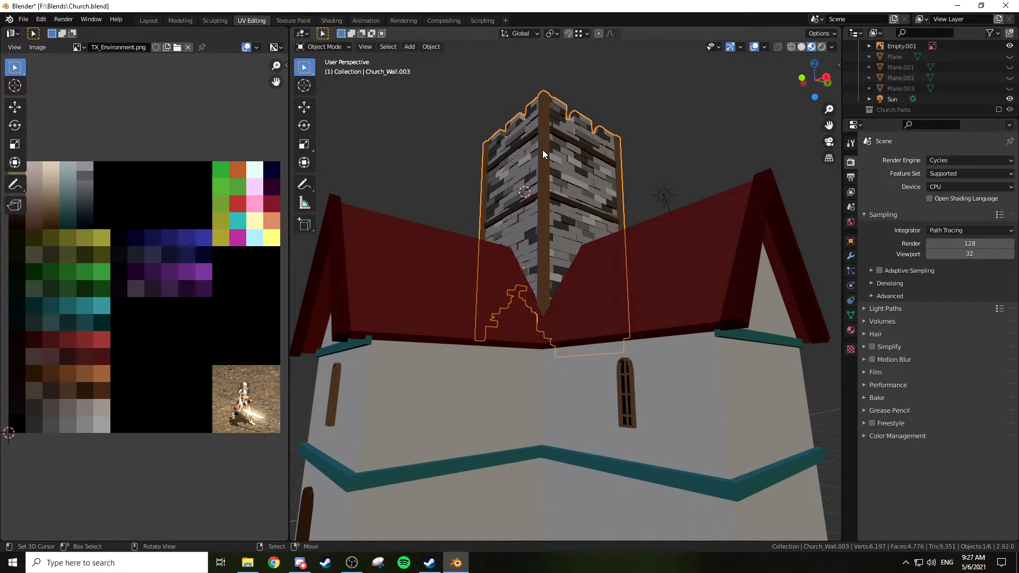
pyautogui.moveTo(547, 190); pyautogui.dragTo(558, 221, button='middle')
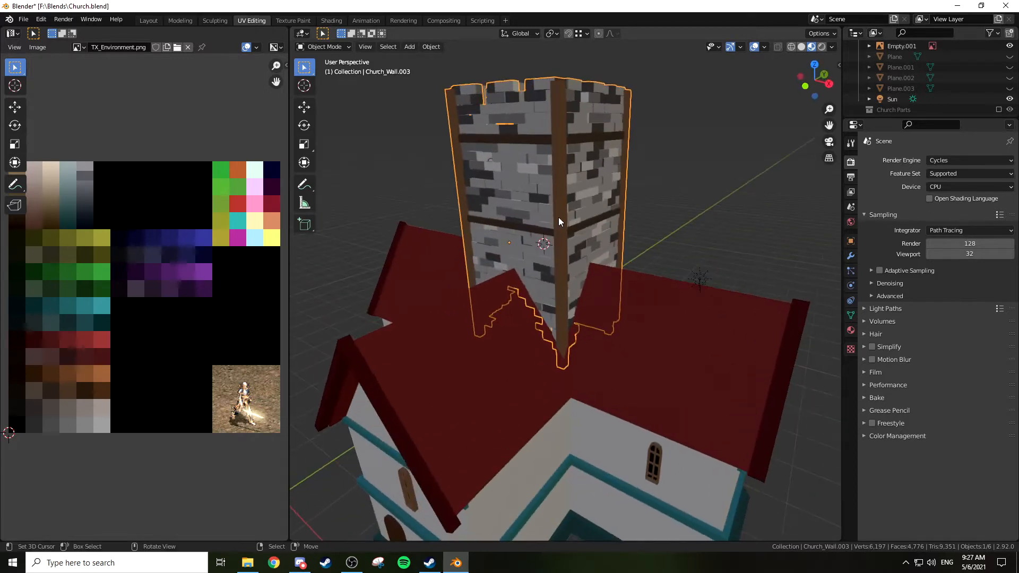
pyautogui.moveTo(561, 139); pyautogui.dragTo(540, 162, button='middle')
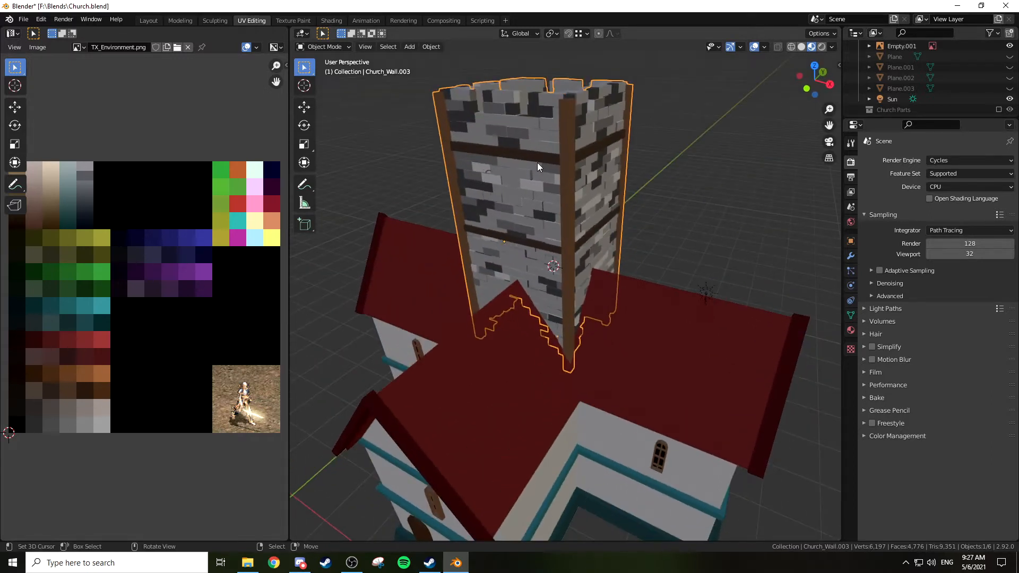
pyautogui.moveTo(507, 149); pyautogui.dragTo(586, 183, button='middle')
pyautogui.moveTo(505, 199); pyautogui.dragTo(405, 186, button='middle')
pyautogui.moveTo(551, 200); pyautogui.dragTo(539, 253, button='middle')
# Select the main church body and examine the whole building in perspective and from the front
pyautogui.click(353, 322)
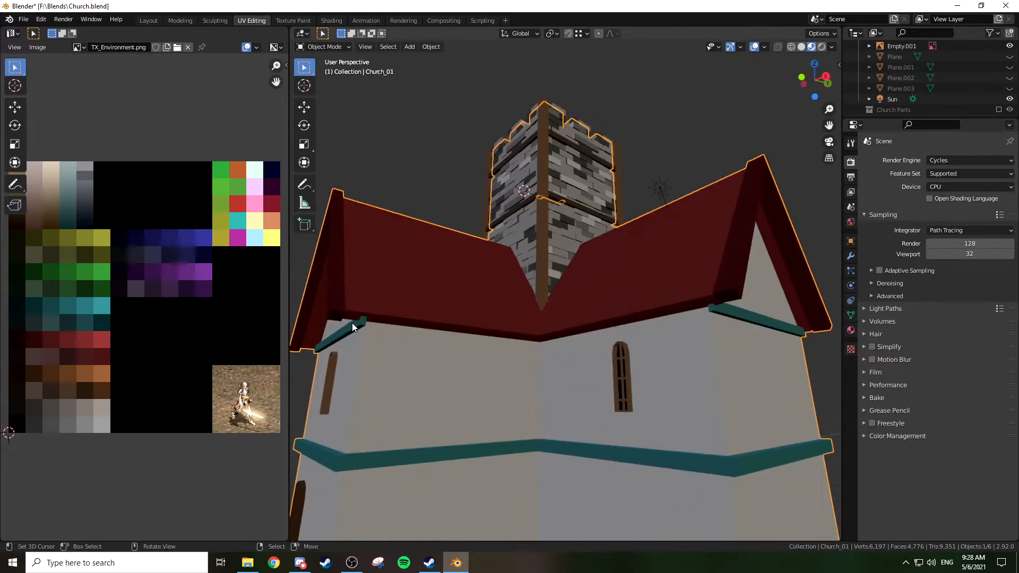
pyautogui.moveTo(515, 320); pyautogui.dragTo(504, 342, button='middle')
pyautogui.scroll(-4, 504, 342)
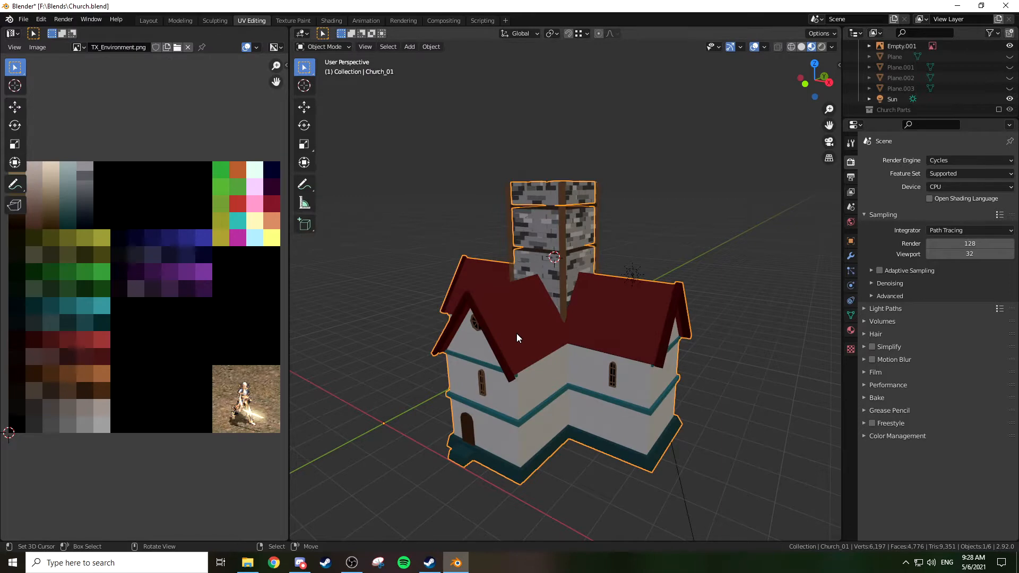
pyautogui.moveTo(516, 334); pyautogui.dragTo(534, 301, button='middle')
pyautogui.press('KP_1')
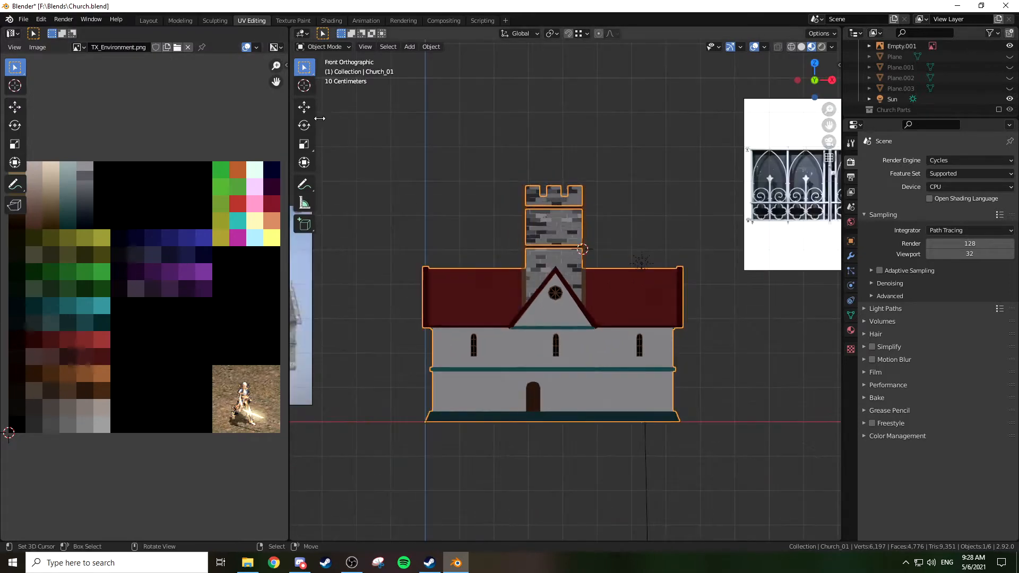
pyautogui.keyDown('shift'); pyautogui.moveTo(615, 201); pyautogui.dragTo(591, 177, button='middle'); pyautogui.keyUp('shift')
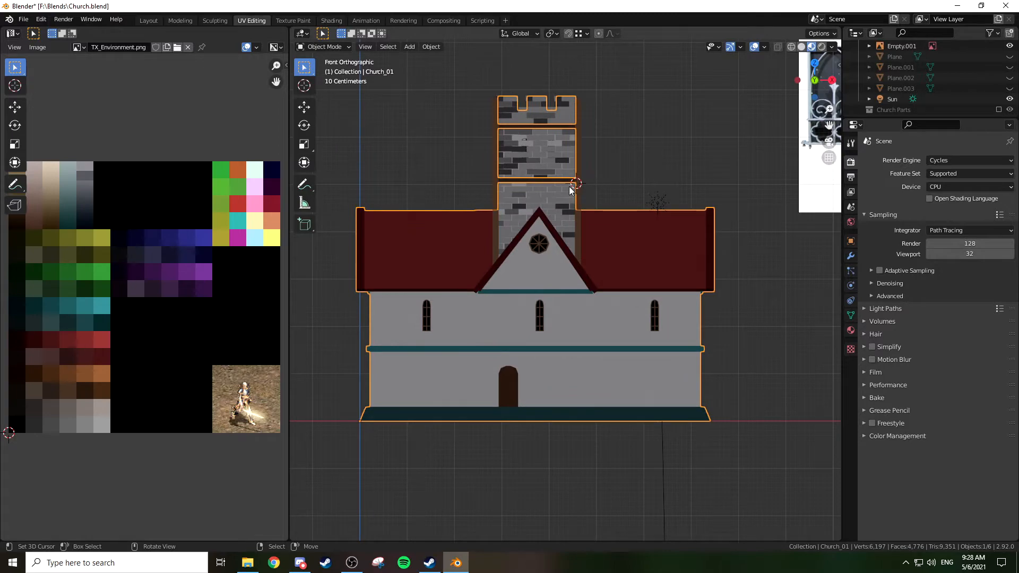
# Preview the church in Rendered viewport shading from a raised perspective view
pyautogui.moveTo(661, 192); pyautogui.dragTo(601, 223, button='middle')
pyautogui.press('z')
pyautogui.press('z')
pyautogui.click(728, 229)
pyautogui.press('z')
pyautogui.click(718, 199)
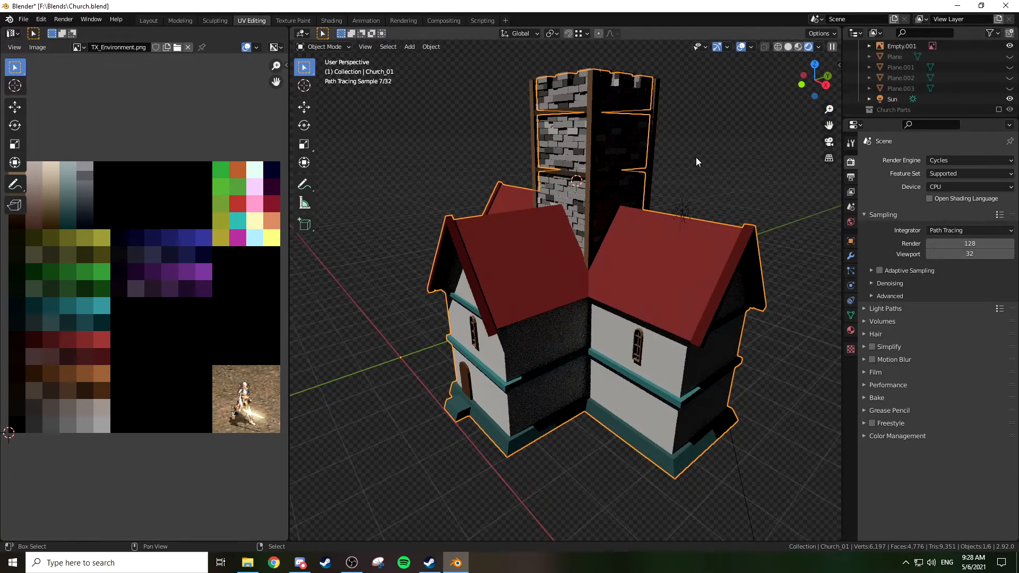
pyautogui.keyDown('shift'); pyautogui.moveTo(696, 157); pyautogui.dragTo(639, 195, button='middle'); pyautogui.keyUp('shift')
# Unhide Plane, Plane.001, Plane.002 and Plane.003, deselect everything, and review the rendered scene
pyautogui.moveTo(1010, 57); pyautogui.dragTo(1011, 88)
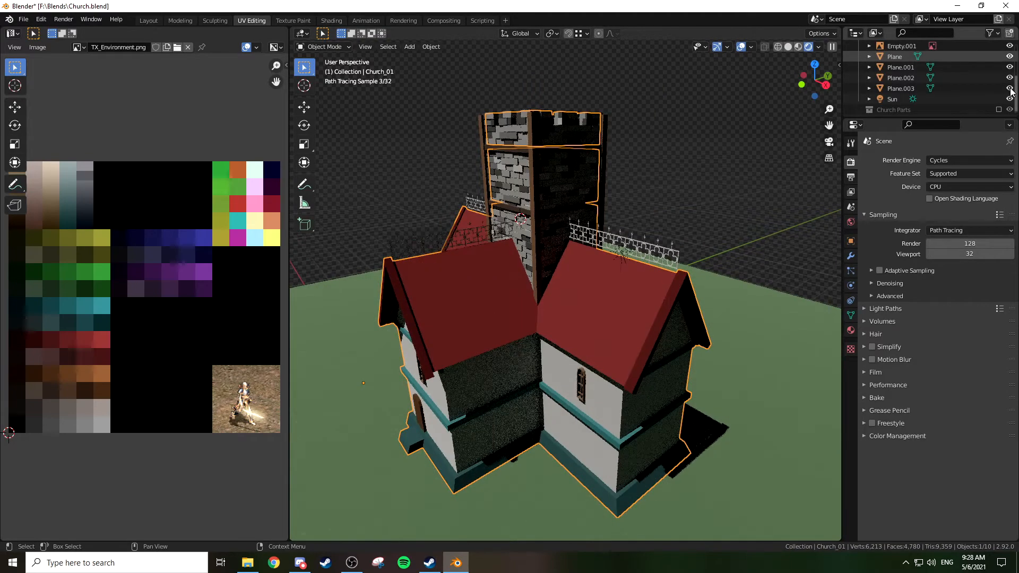
pyautogui.moveTo(596, 237); pyautogui.dragTo(540, 254, button='middle')
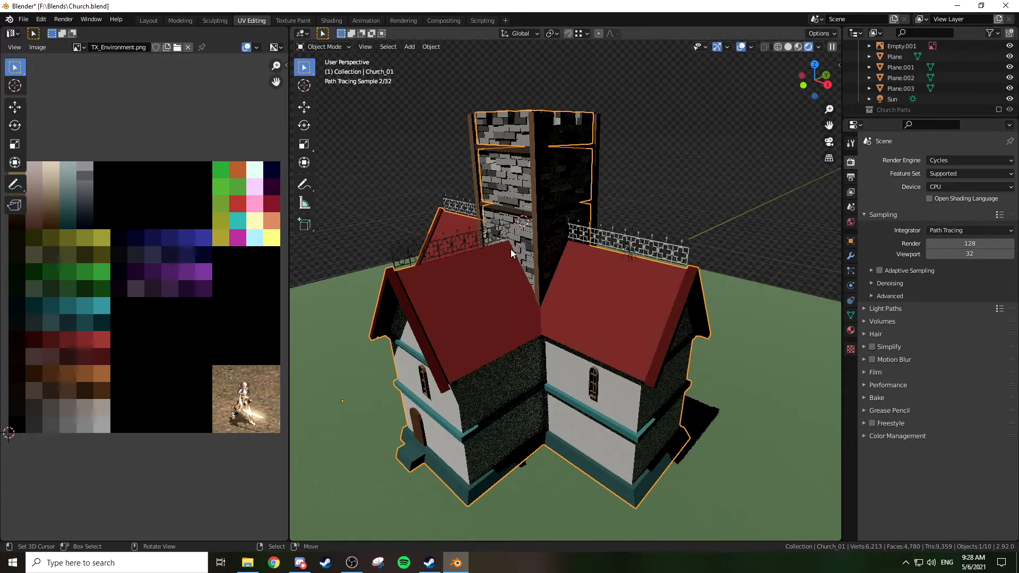
pyautogui.hotkey('alt', 'a')
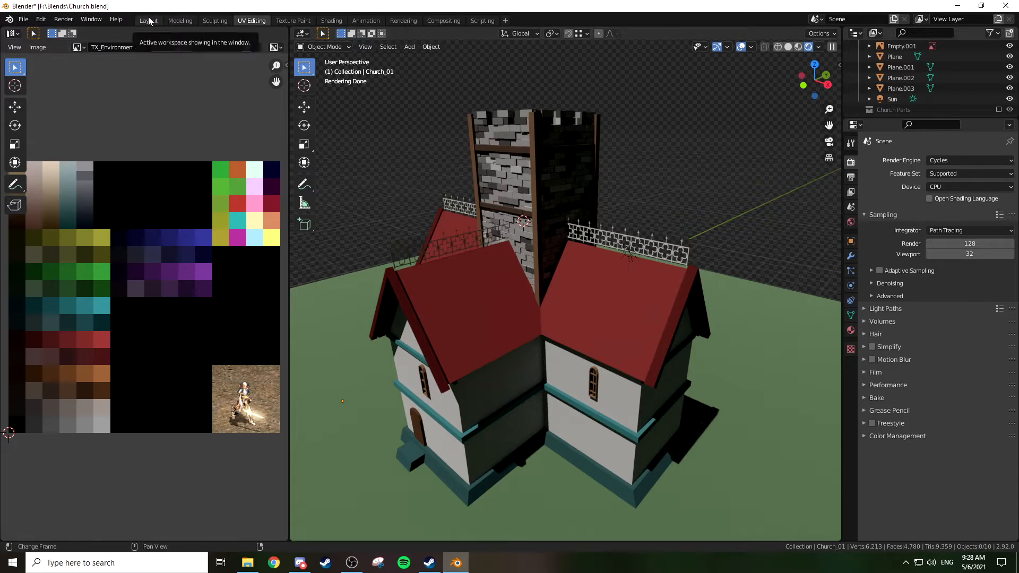
pyautogui.moveTo(431, 87); pyautogui.dragTo(464, 68, button='middle')
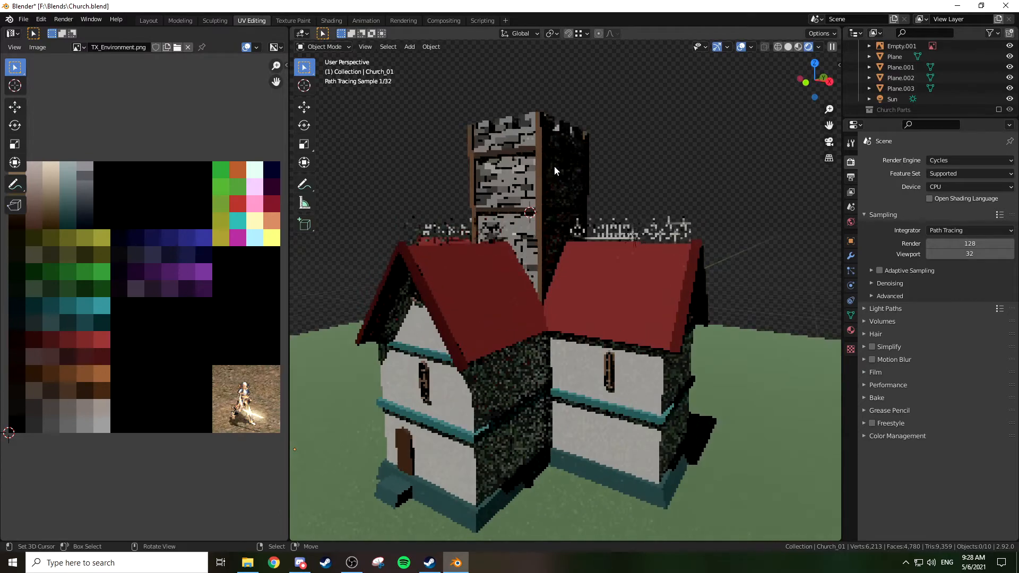
pyautogui.moveTo(558, 171)
pyautogui.mouseDown(button='middle')
pyautogui.moveTo(560, 192)
pyautogui.moveTo(611, 177)
pyautogui.moveTo(608, 188)
pyautogui.moveTo(571, 206)
pyautogui.mouseUp(button='middle')
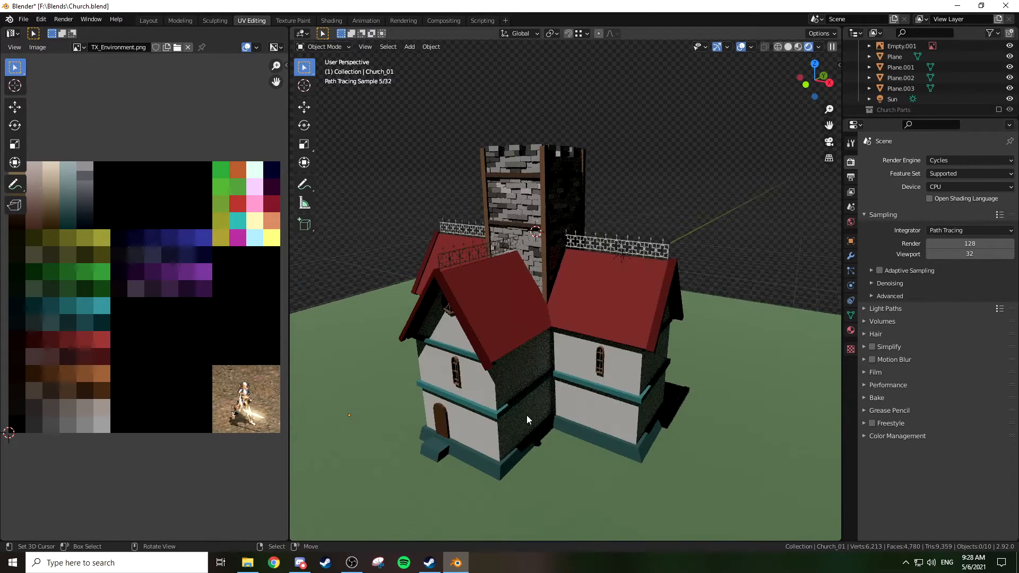
# Return the viewport to Material Preview shading, select the church body, and switch to the Layout workspace
pyautogui.press('z')
pyautogui.click(616, 464)
pyautogui.moveTo(617, 464)
pyautogui.mouseDown(button='middle')
pyautogui.moveTo(595, 318)
pyautogui.moveTo(591, 375)
pyautogui.mouseUp(button='middle')
pyautogui.click(592, 375)
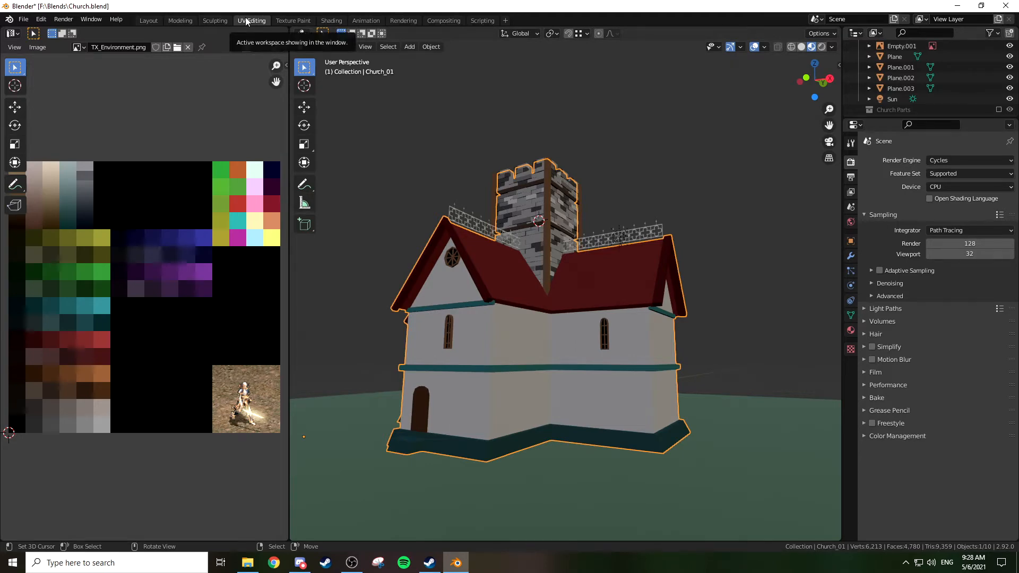
pyautogui.click(150, 21)
# Open the Church_01 mesh in Edit Mode and clear its face selection
pyautogui.moveTo(526, 214); pyautogui.dragTo(538, 241, button='middle')
pyautogui.rightClick(630, 351)
pyautogui.press('Tab')
pyautogui.press('Tab')
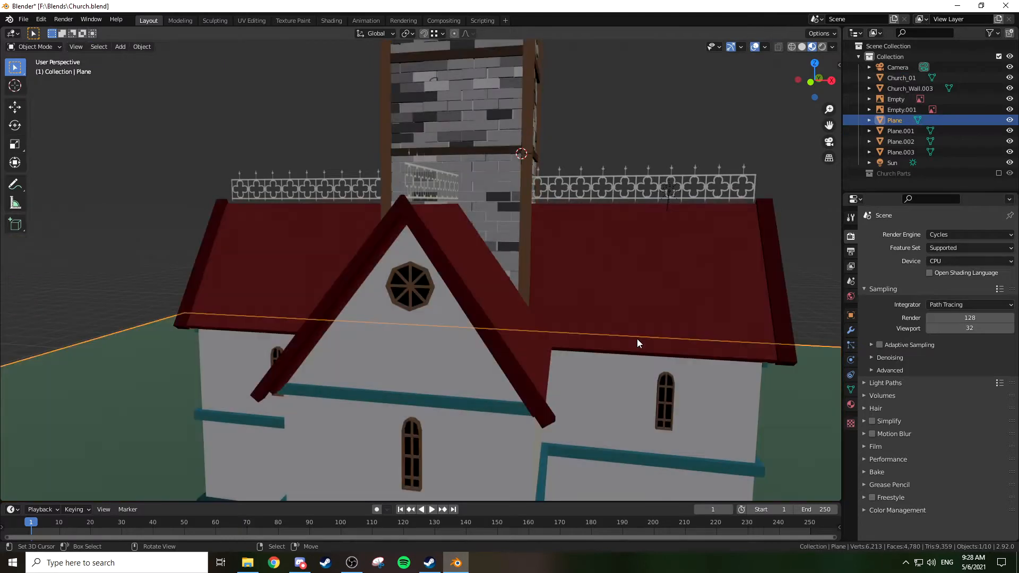
pyautogui.rightClick(638, 340)
pyautogui.press('Tab')
pyautogui.scroll(-5, 646, 348)
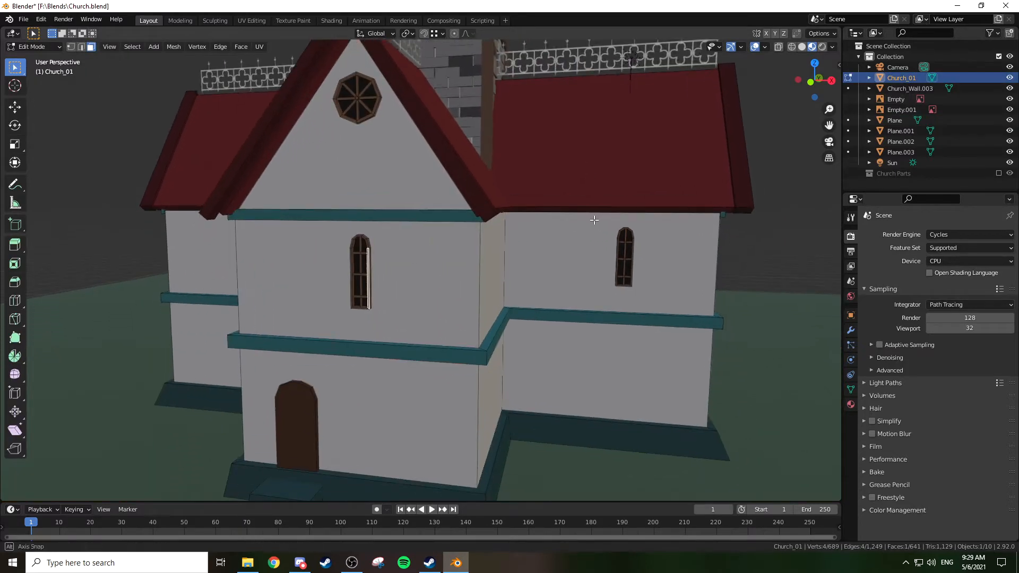
pyautogui.hotkey('alt', 'a')
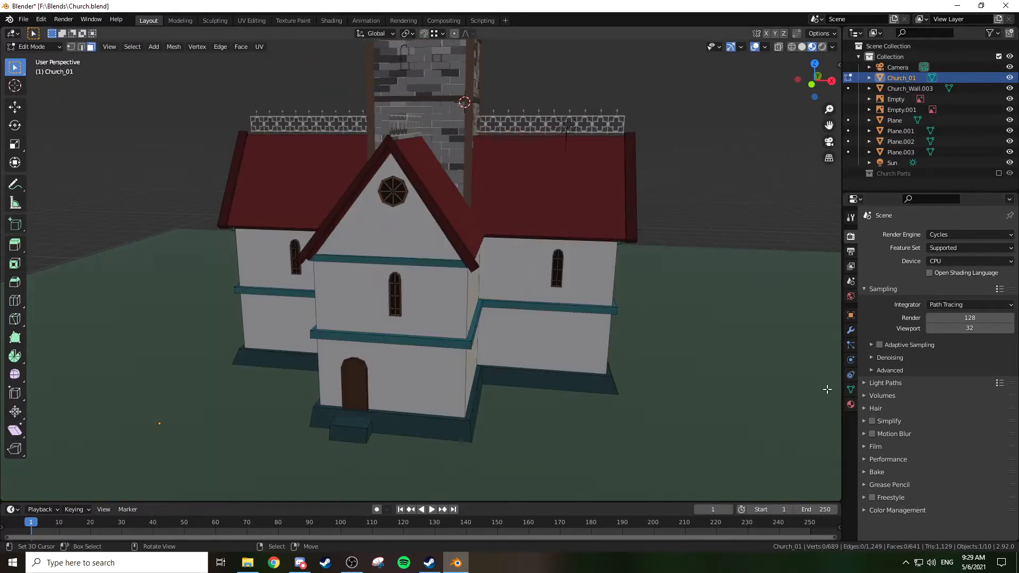
# Add a second material slot to Church_01 with a new material named MAT_WallTexture
pyautogui.click(851, 404)
pyautogui.click(1010, 234)
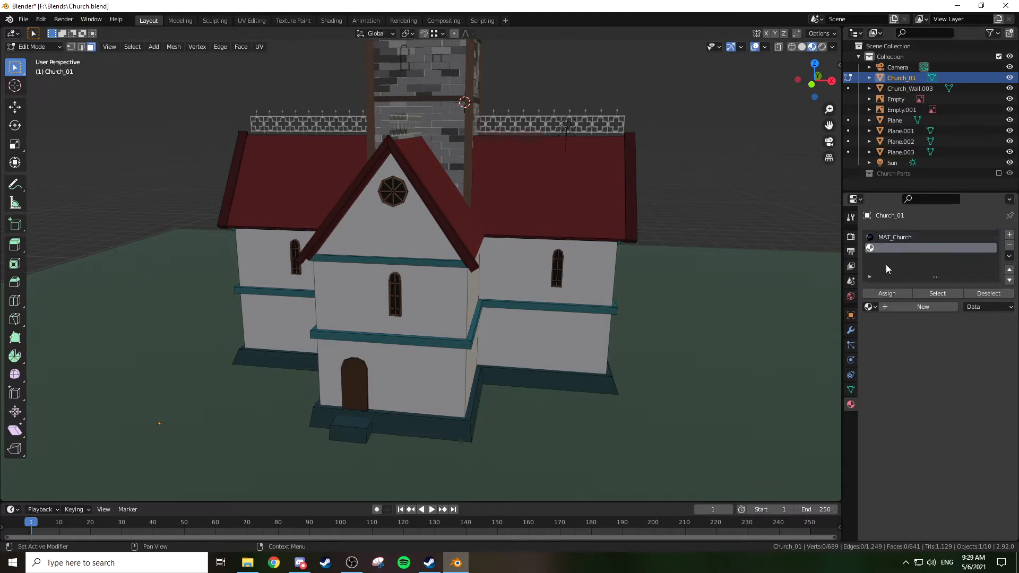
pyautogui.click(901, 307)
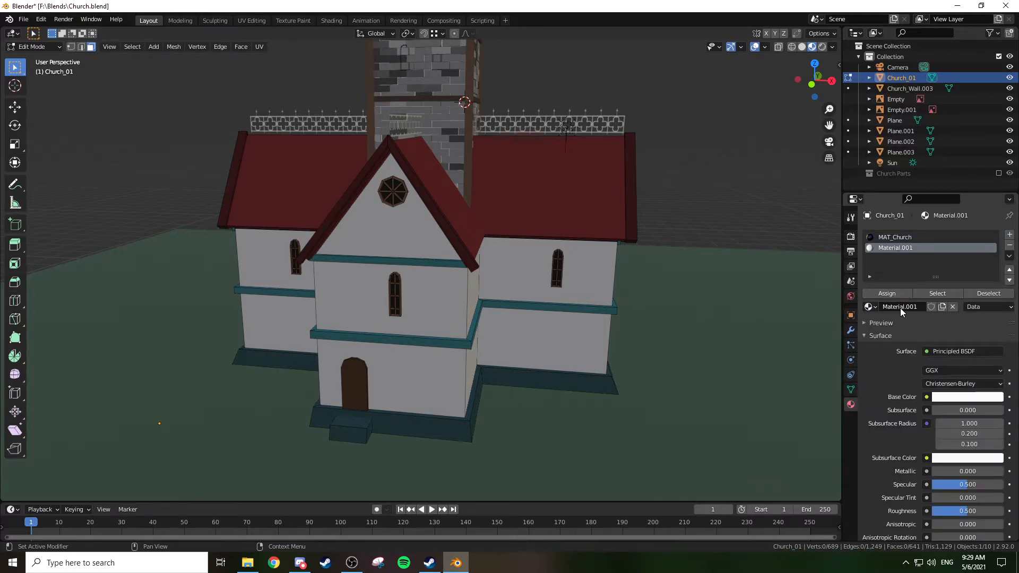
pyautogui.click(900, 308)
pyautogui.write('MAT')
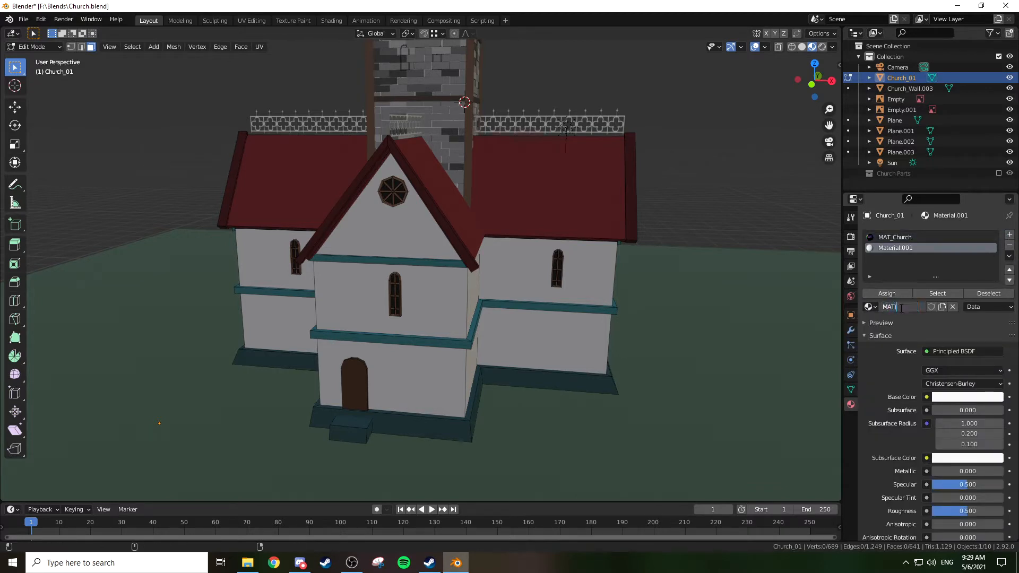
pyautogui.write('_WallTe')
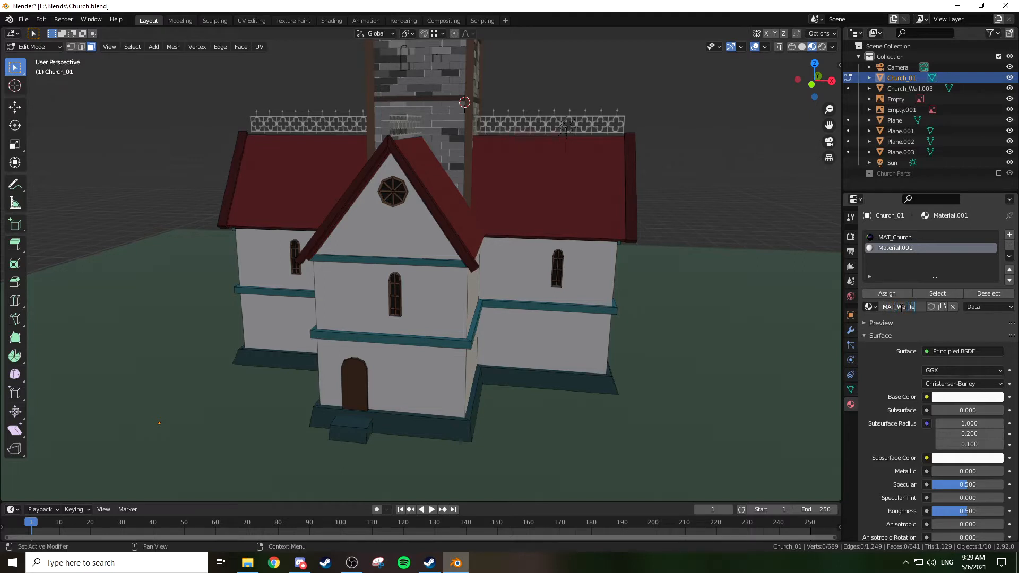
pyautogui.press('Return')
# Select all the white wall faces around the church, including the gable faces
pyautogui.rightClick(531, 276)
pyautogui.keyDown('shift'); pyautogui.rightClick(436, 295); pyautogui.keyUp('shift')
pyautogui.keyDown('shift'); pyautogui.rightClick(411, 232); pyautogui.keyUp('shift')
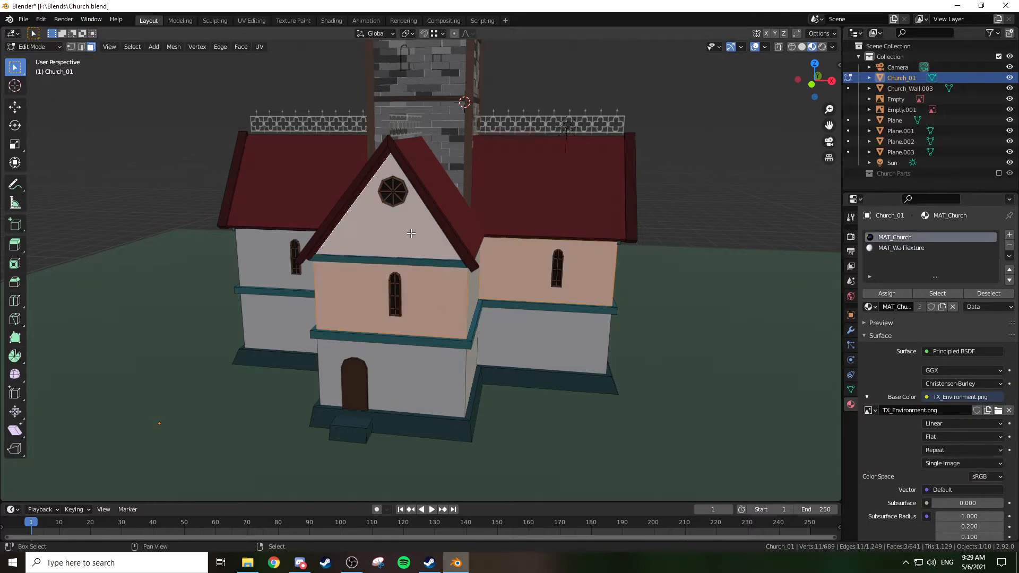
pyautogui.keyDown('shift'); pyautogui.rightClick(445, 366); pyautogui.keyUp('shift')
pyautogui.keyDown('shift'); pyautogui.rightClick(484, 353); pyautogui.keyUp('shift')
pyautogui.keyDown('shift'); pyautogui.rightClick(471, 353); pyautogui.keyUp('shift')
pyautogui.keyDown('shift'); pyautogui.rightClick(470, 304); pyautogui.keyUp('shift')
pyautogui.moveTo(494, 218); pyautogui.dragTo(828, 215, button='middle')
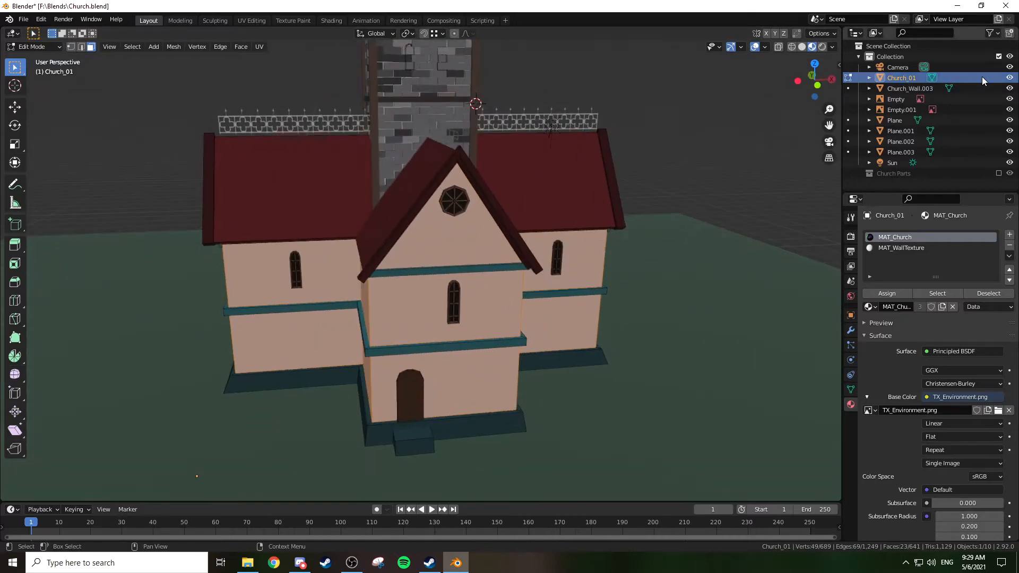
# Hide the ground plane and assign MAT_WallTexture to the selected wall faces
pyautogui.click(1012, 123)
pyautogui.moveTo(785, 159); pyautogui.dragTo(618, 231, button='middle')
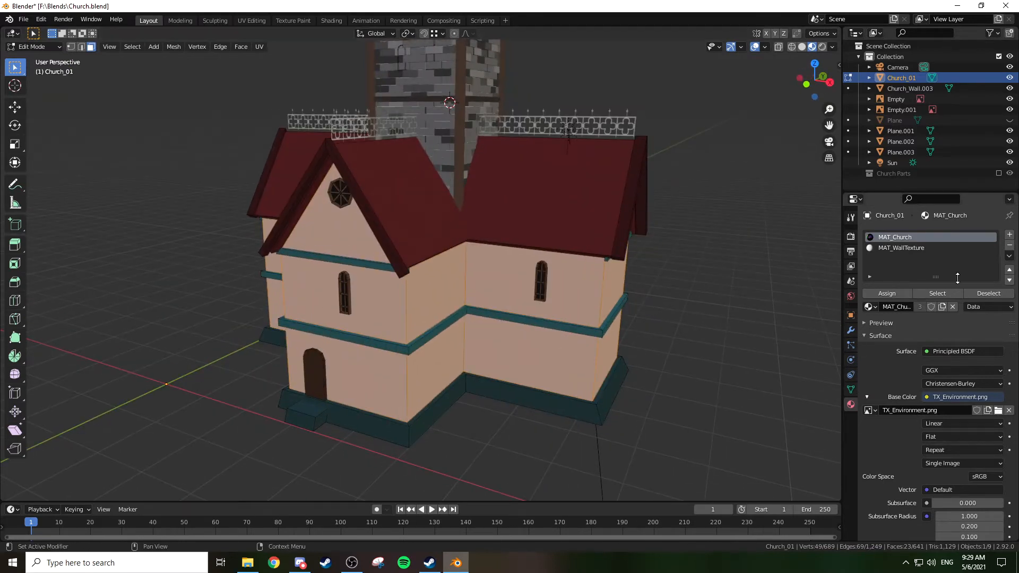
pyautogui.click(906, 247)
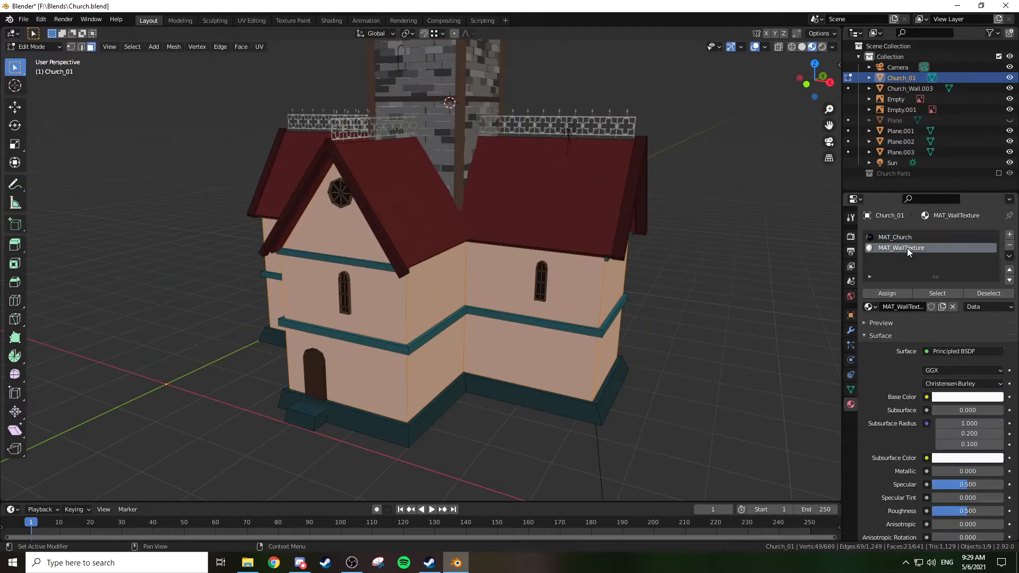
pyautogui.click(887, 292)
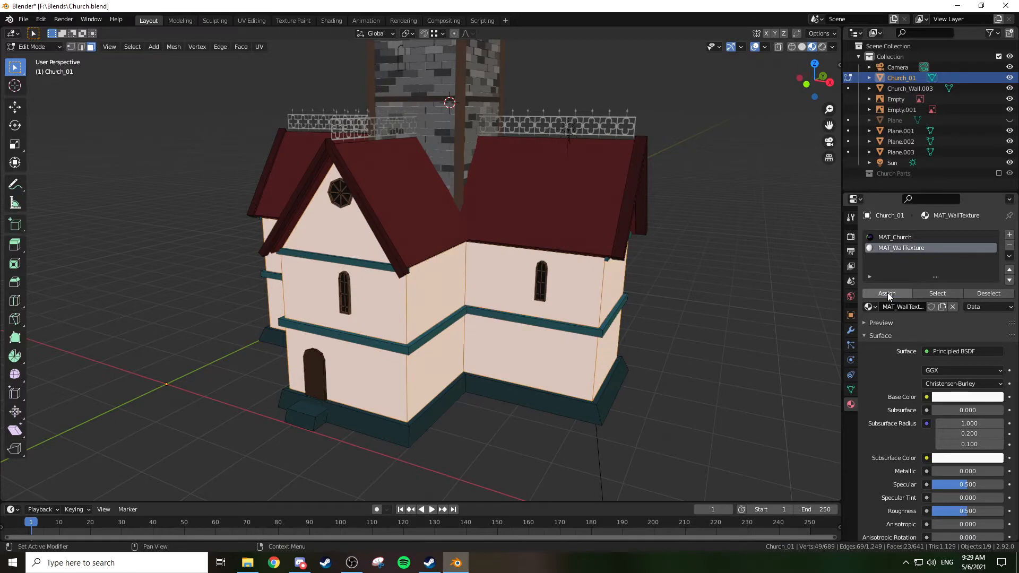
# Set an Image Texture as the Base Color input of MAT_WallTexture
pyautogui.moveTo(727, 285); pyautogui.dragTo(746, 266, button='middle')
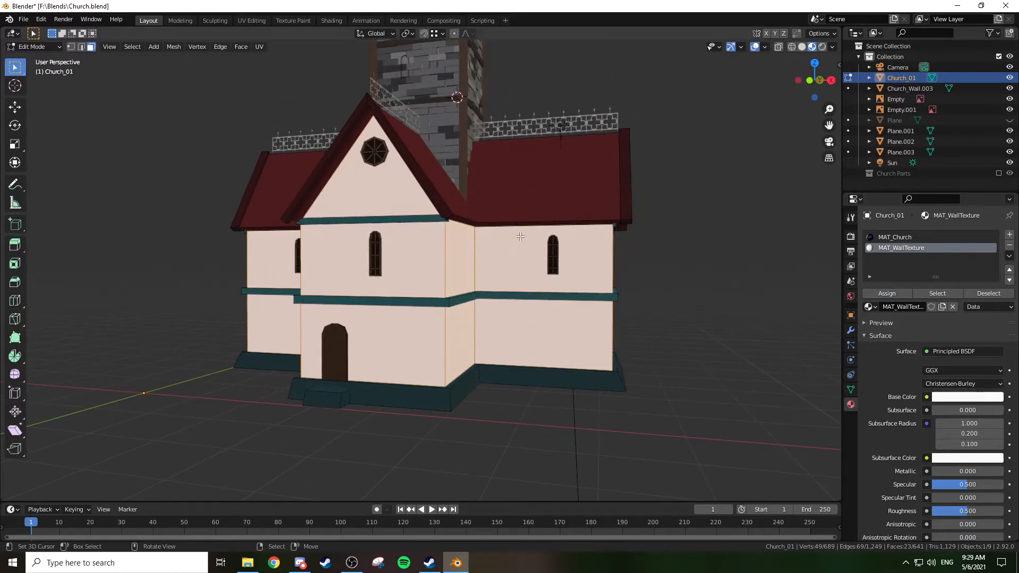
pyautogui.moveTo(559, 226); pyautogui.dragTo(526, 229, button='middle')
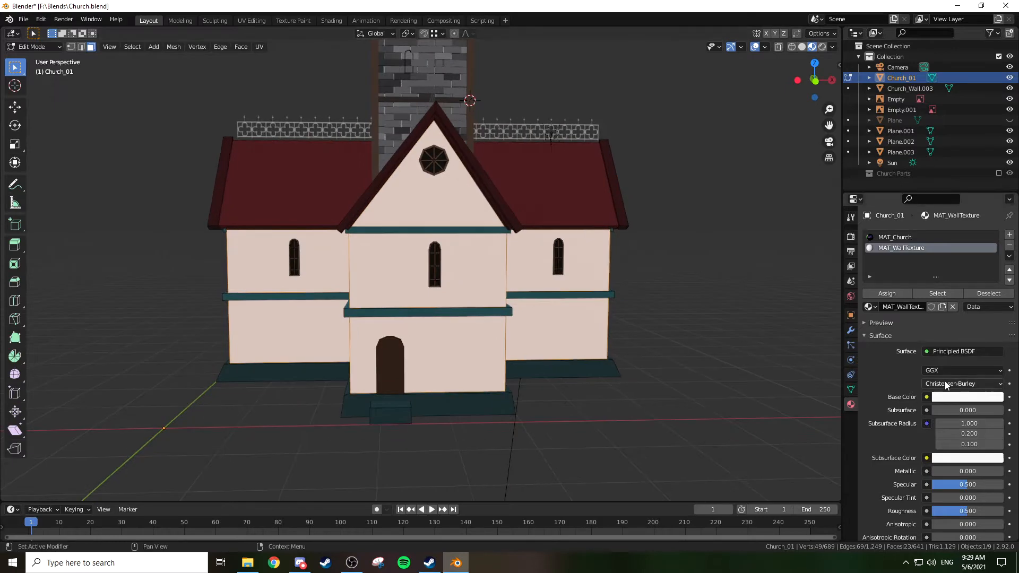
pyautogui.click(926, 397)
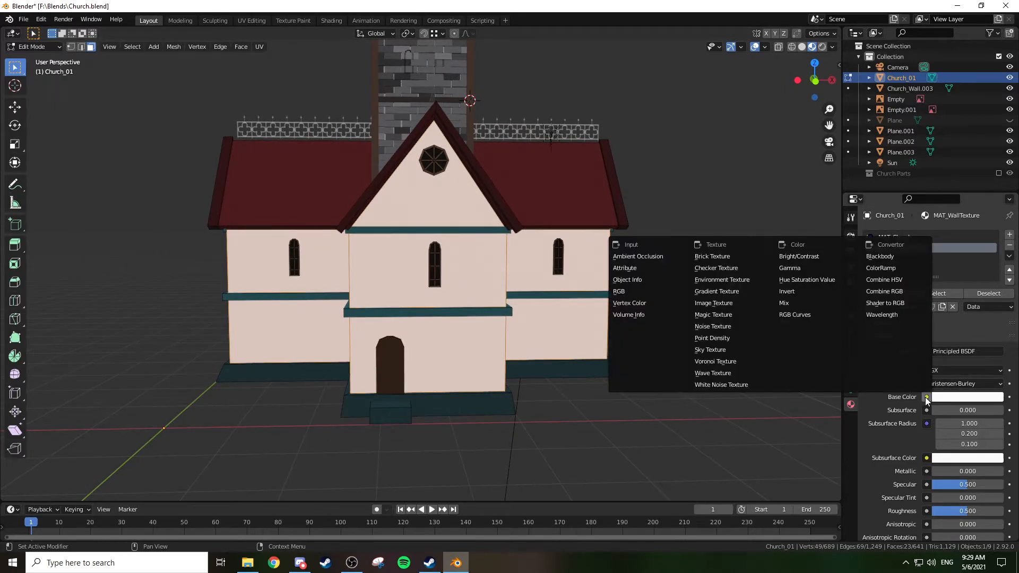
pyautogui.click(729, 304)
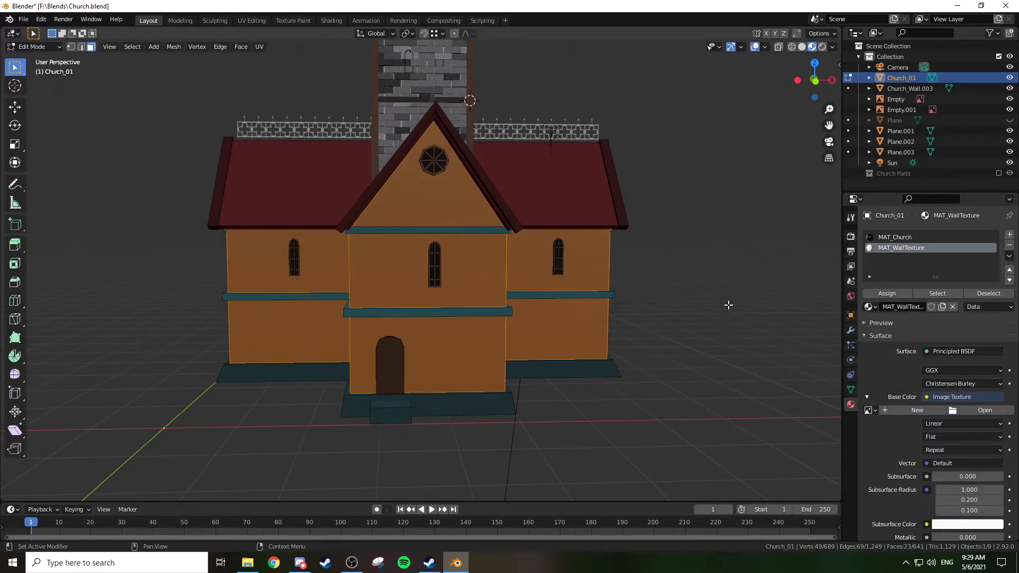
# Switch to Chrome and open the textures.com website
pyautogui.click(274, 563)
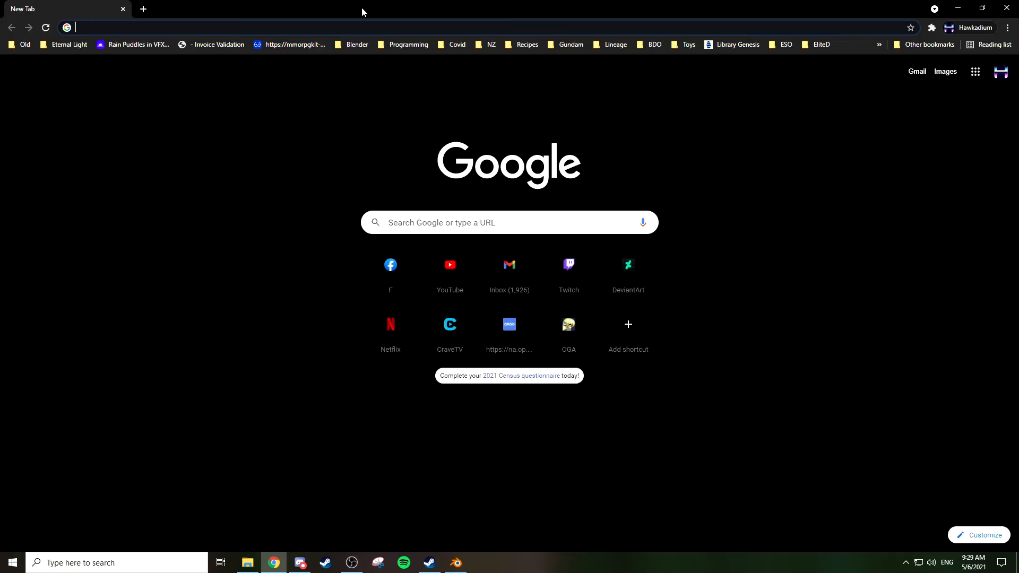
pyautogui.write('textures.')
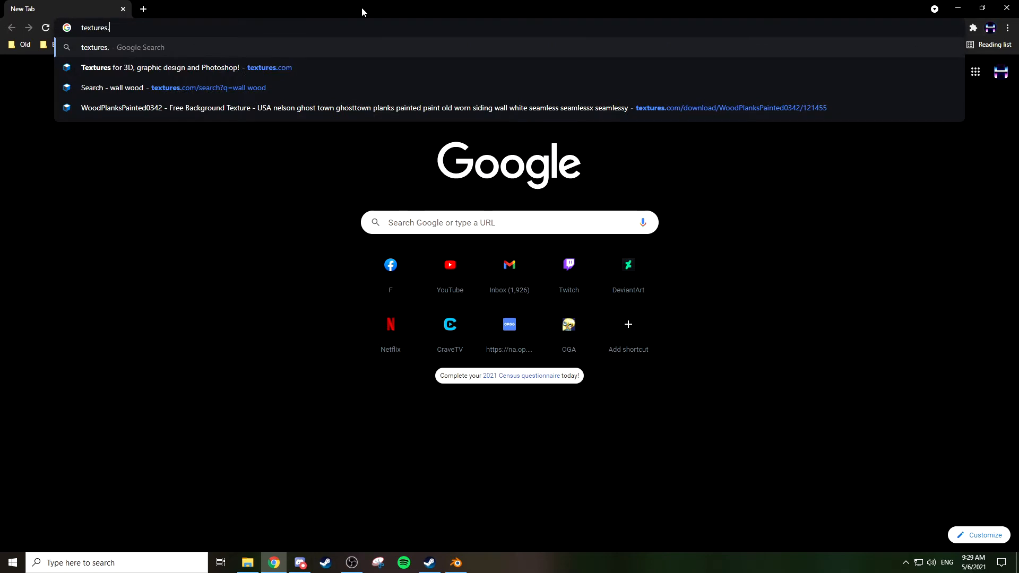
pyautogui.press('Return')
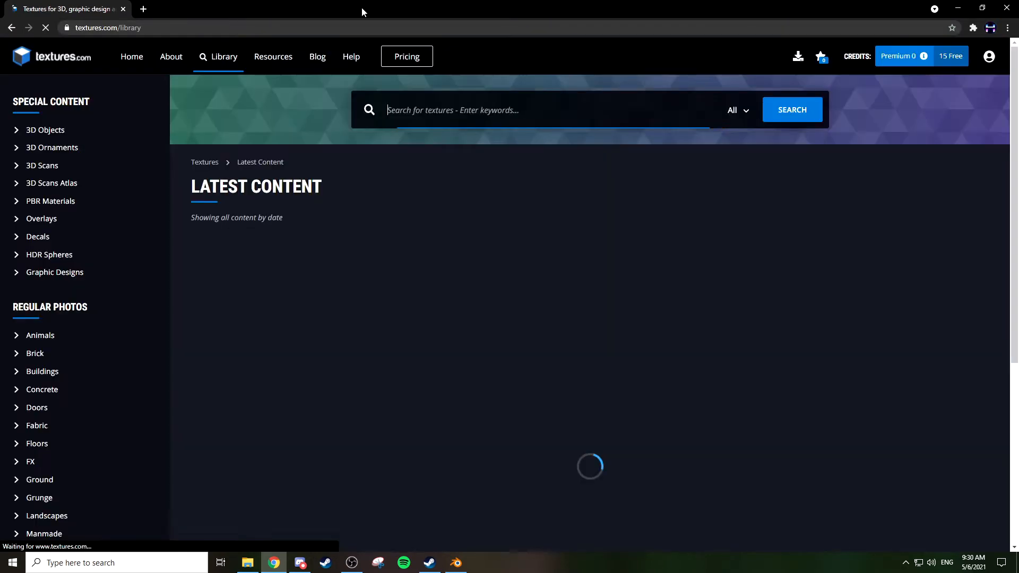
# Search the texture library for "wall" and narrow the search with the keyword "wood"
pyautogui.write('wall')
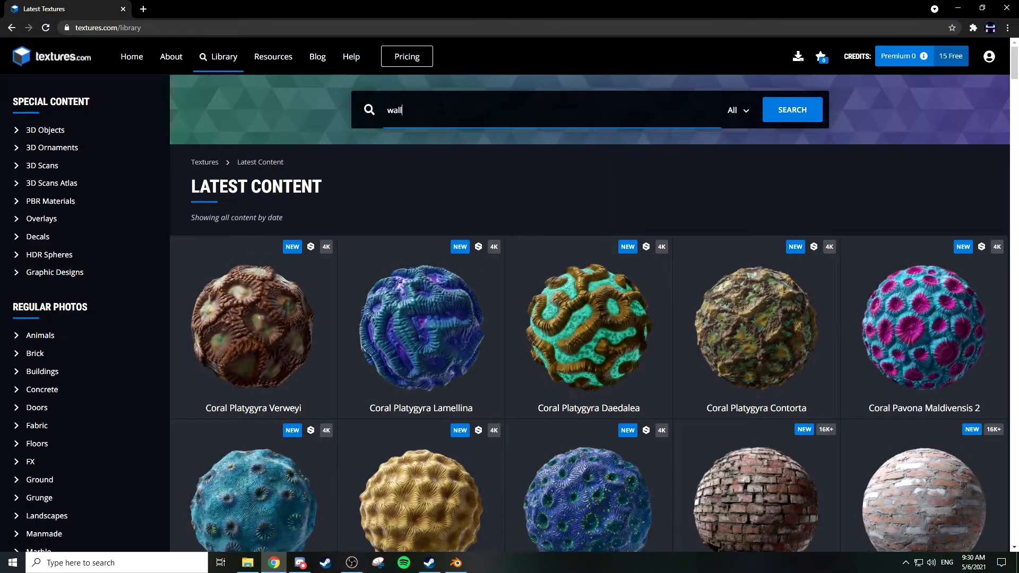
pyautogui.press('Return')
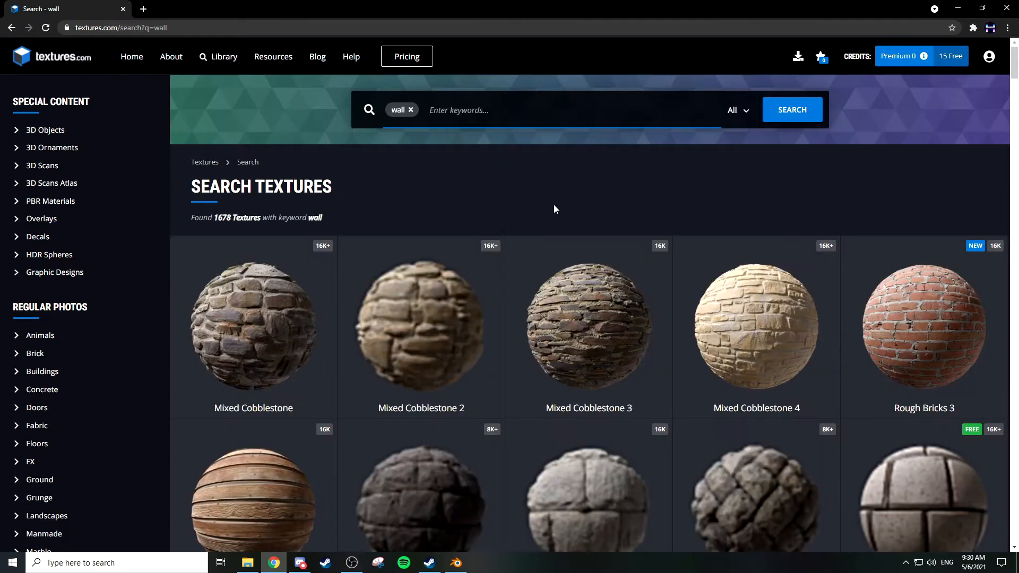
pyautogui.scroll(-1, 587, 191)
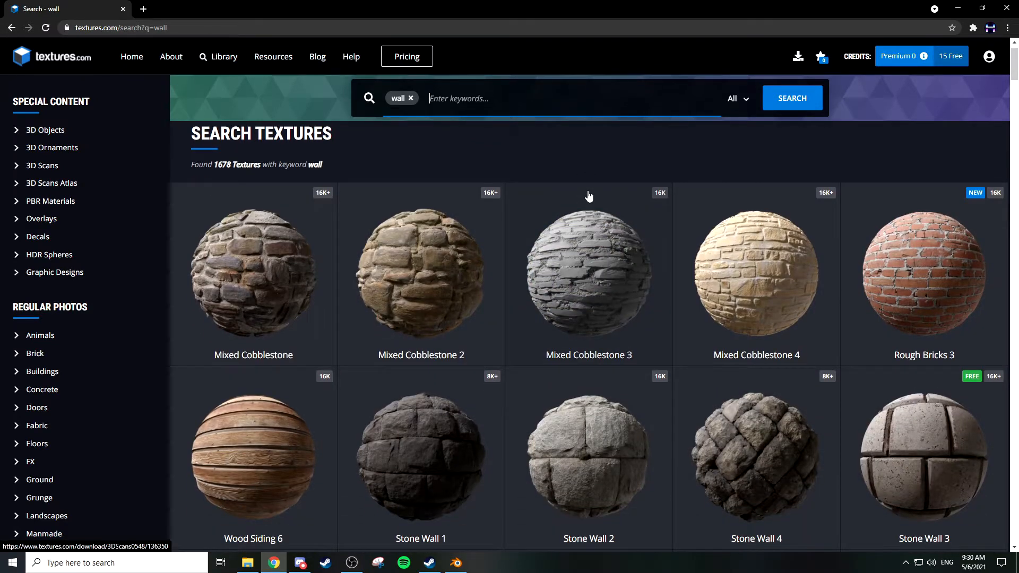
pyautogui.scroll(-6, 589, 196)
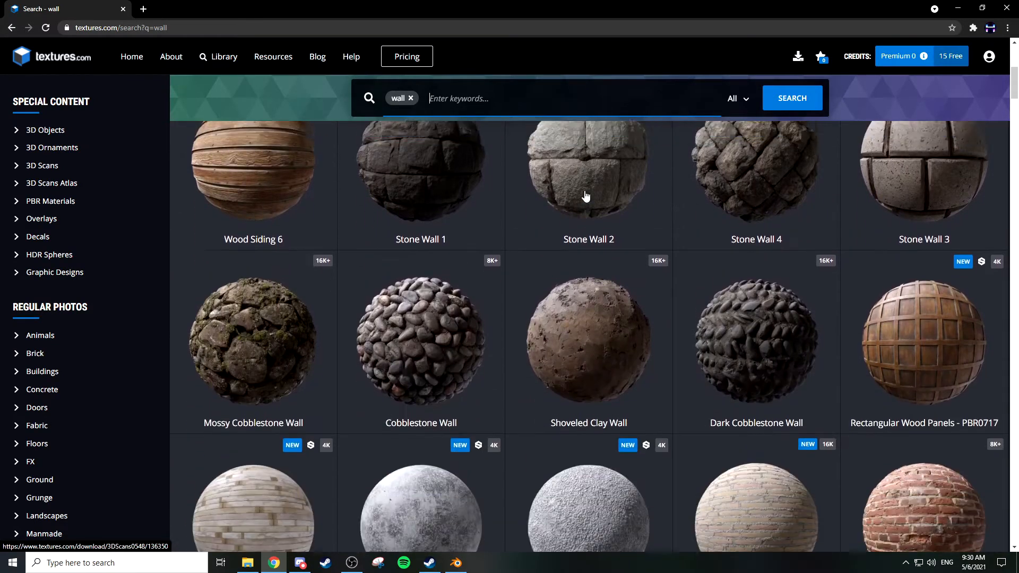
pyautogui.scroll(7, 588, 197)
pyautogui.write('wood')
pyautogui.press('Return')
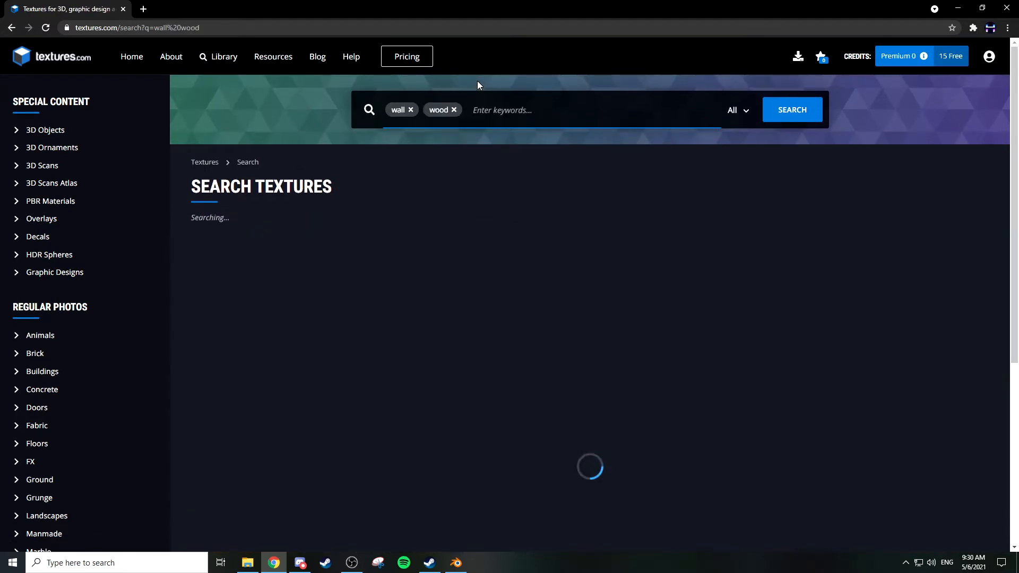
# Find the white painted planks texture WoodPlanksPainted0342 and download its seamless image in the free S size, 1024x554
pyautogui.scroll(-2, 567, 287)
pyautogui.scroll(-1, 567, 286)
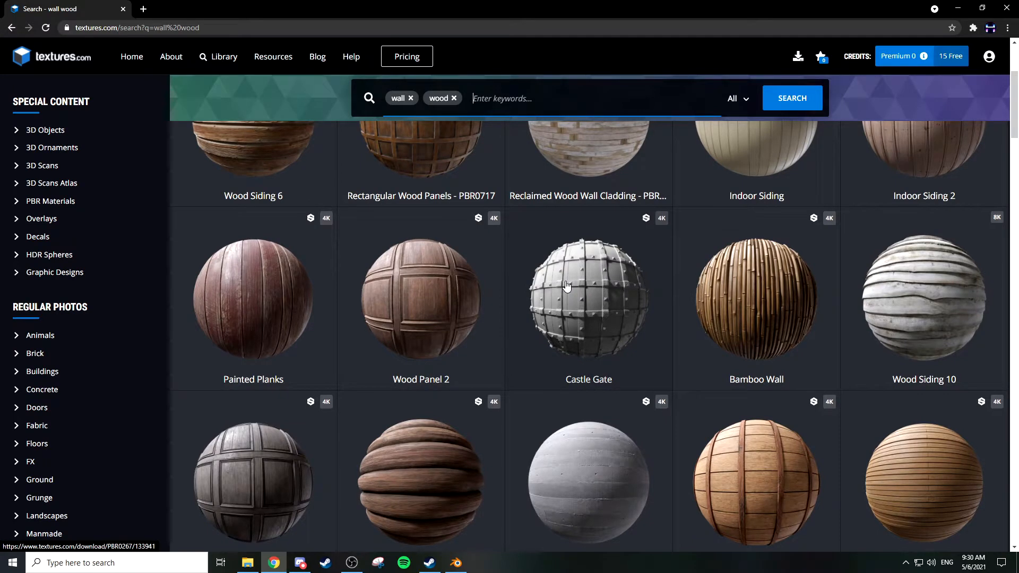
pyautogui.scroll(-8, 567, 286)
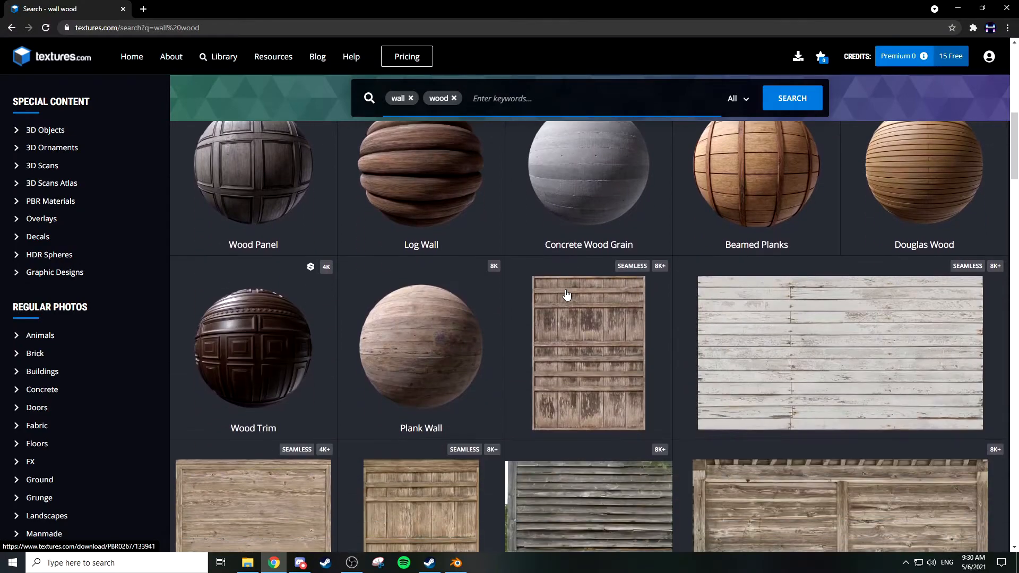
pyautogui.scroll(4, 800, 416)
pyautogui.scroll(-3, 789, 281)
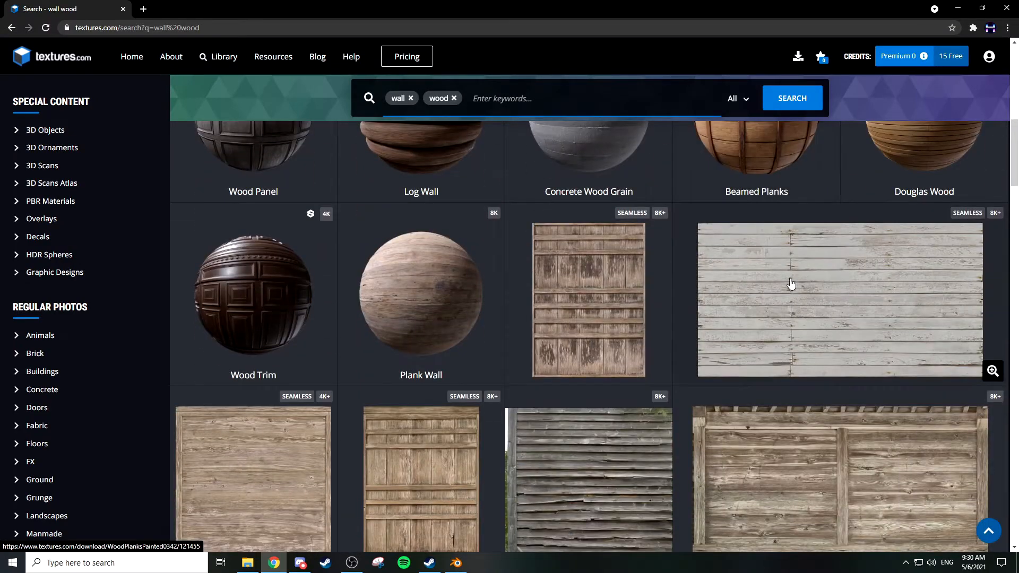
pyautogui.click(771, 274)
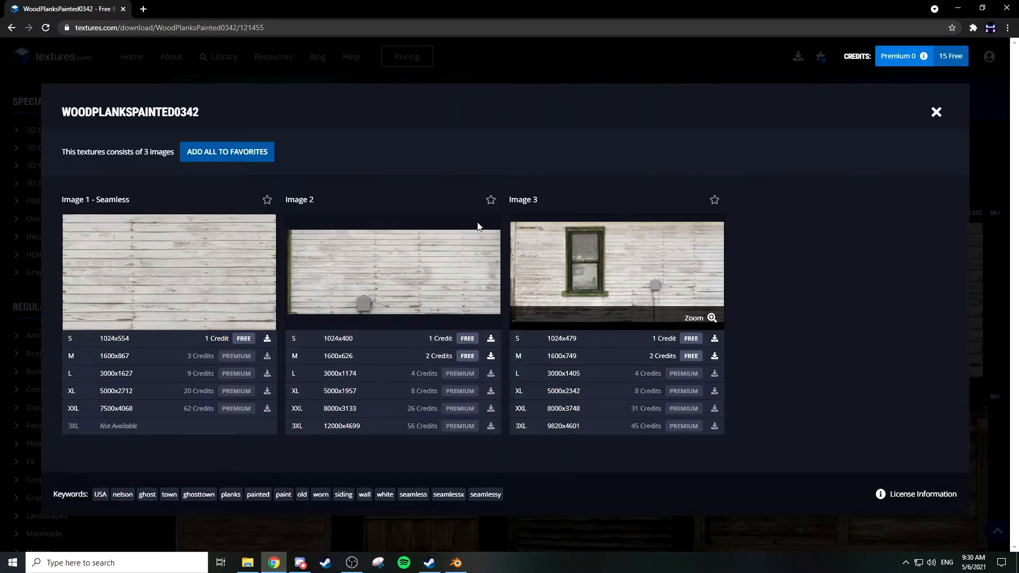
pyautogui.click(243, 338)
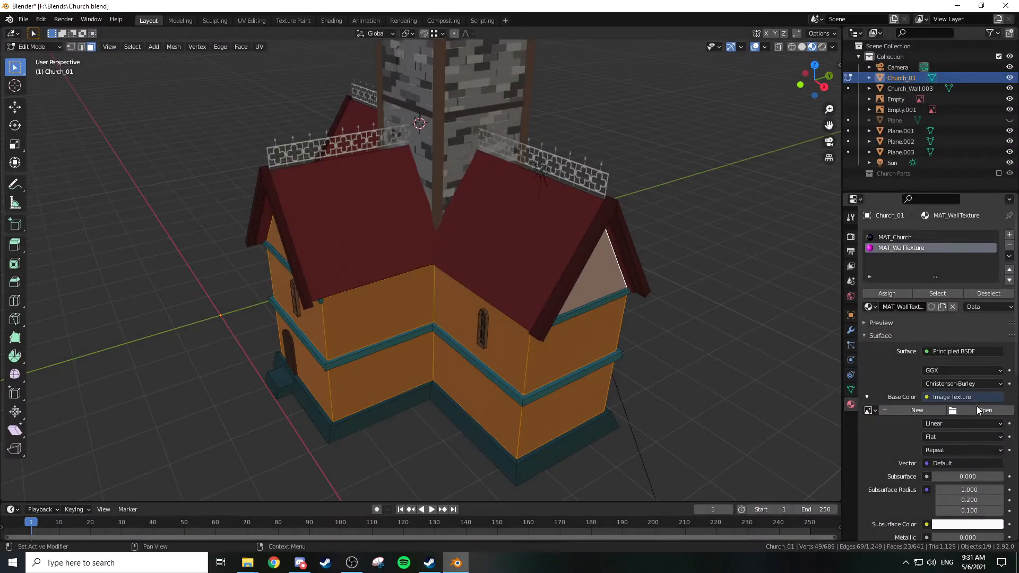
# Switch to Blender, try TexturesCom_WoodPlanksPainted0342_3_seamless_S.jpg from F:\Textures\Wood as the wall material's Base Color image, and unlink it again
pyautogui.click(979, 411)
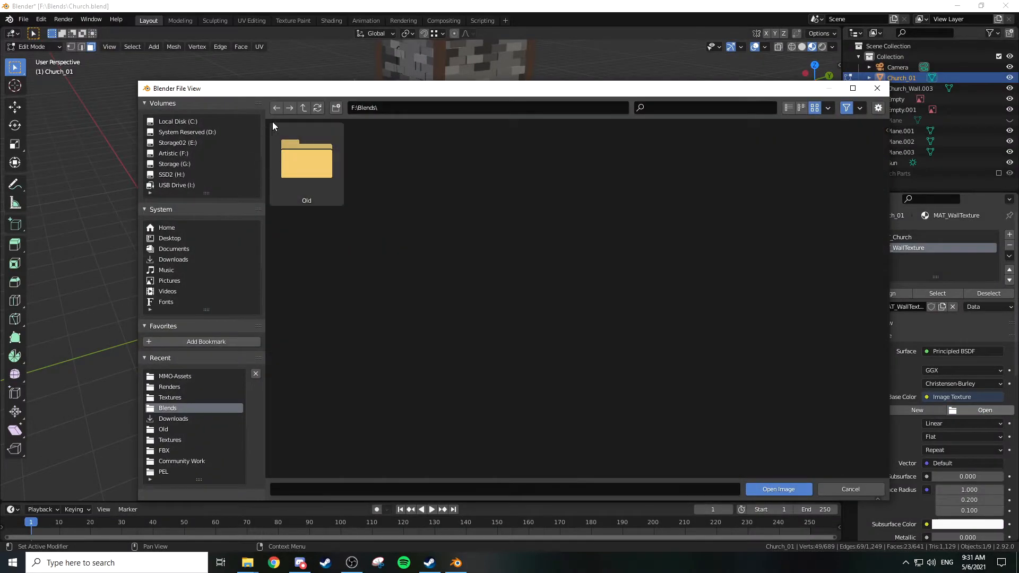
pyautogui.click(175, 154)
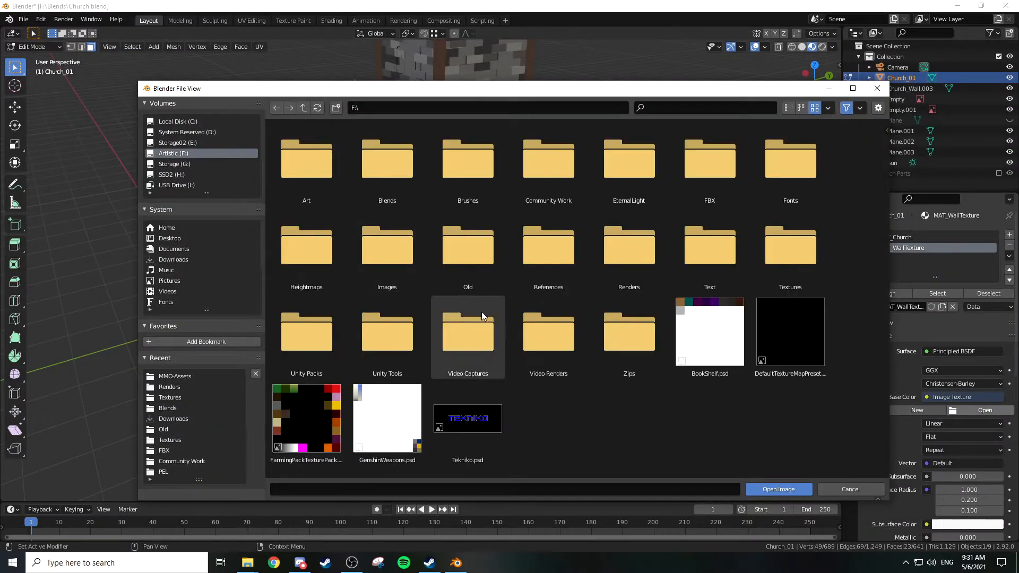
pyautogui.doubleClick(772, 261)
pyautogui.scroll(-2, 565, 282)
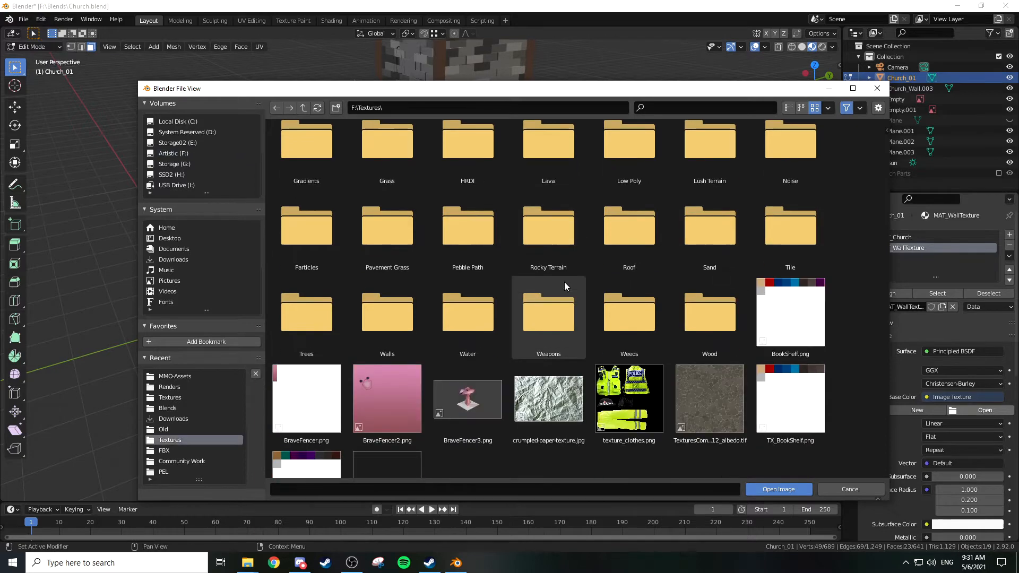
pyautogui.doubleClick(728, 296)
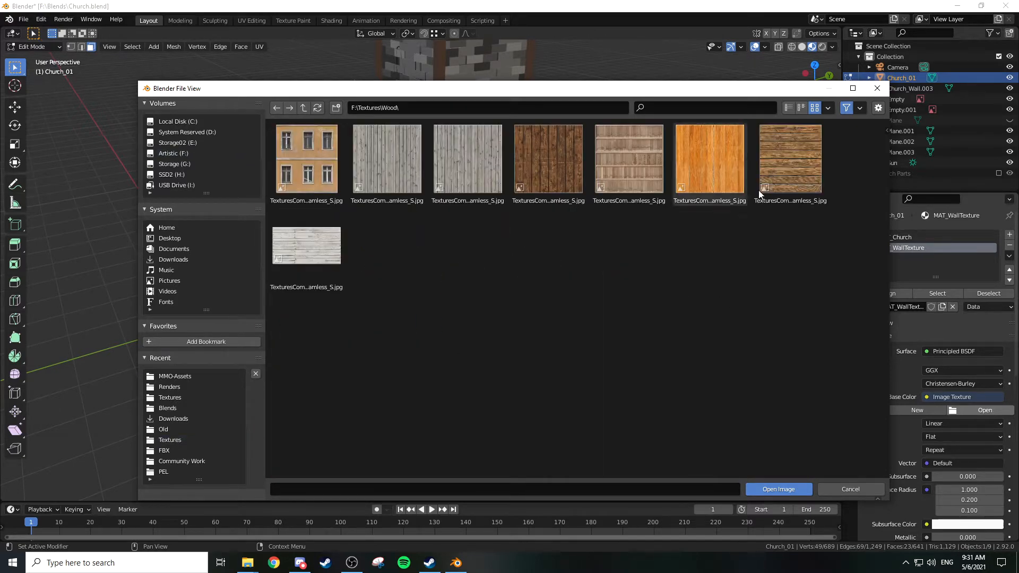
pyautogui.click(323, 255)
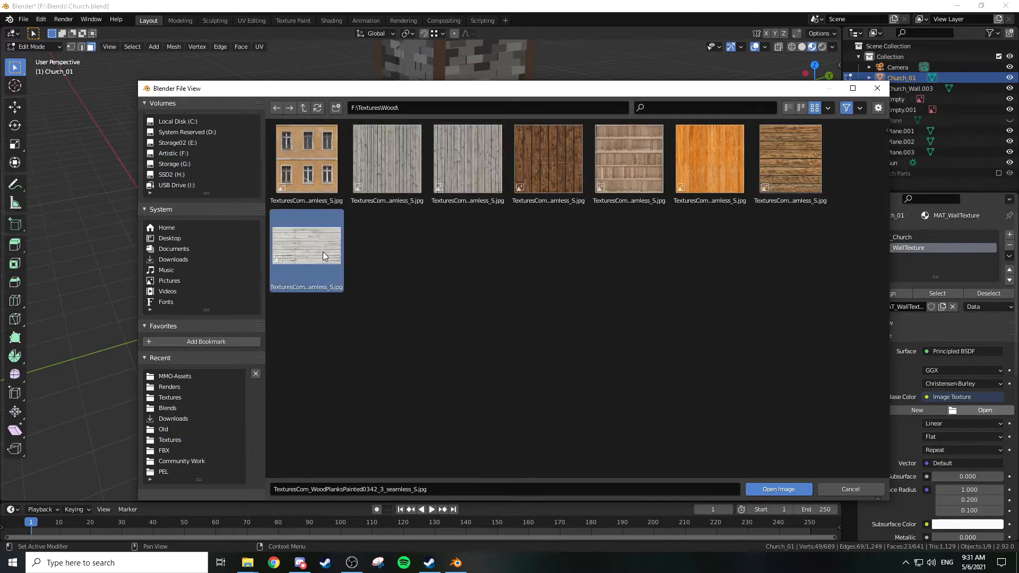
pyautogui.doubleClick(322, 252)
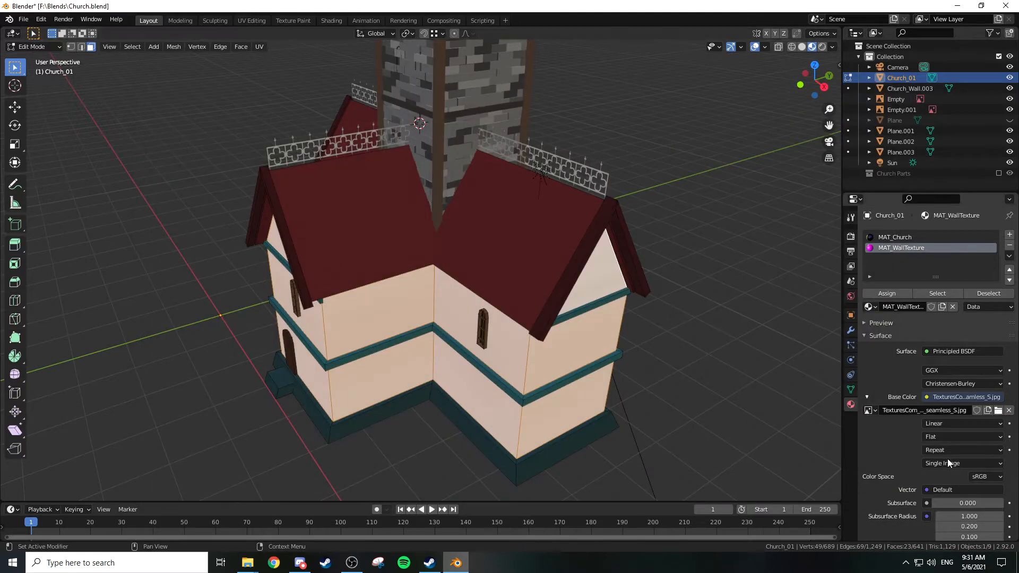
pyautogui.click(1009, 410)
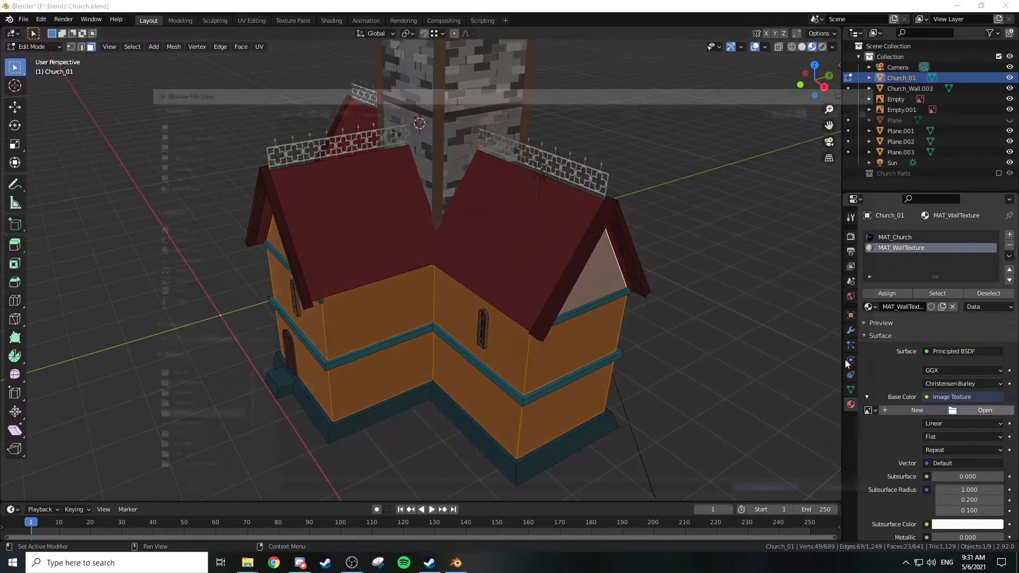
# Load TexturesCom_WoodPlanksPainted0342_3_seamless_S.jpg from F:\Textures\Wood into the Base Color image texture of MAT_WallTexture
pyautogui.click(187, 154)
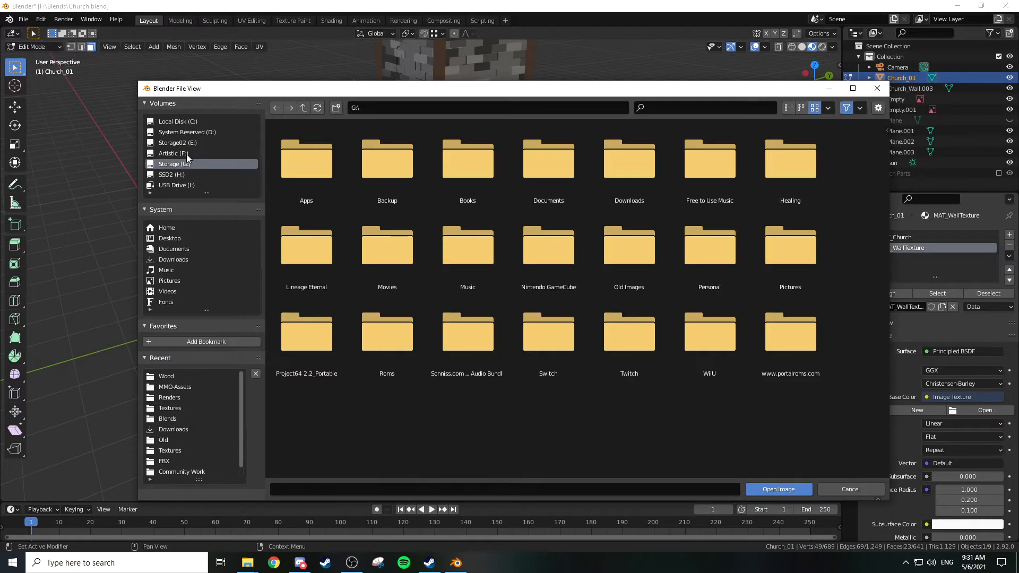
pyautogui.click(185, 146)
pyautogui.click(183, 154)
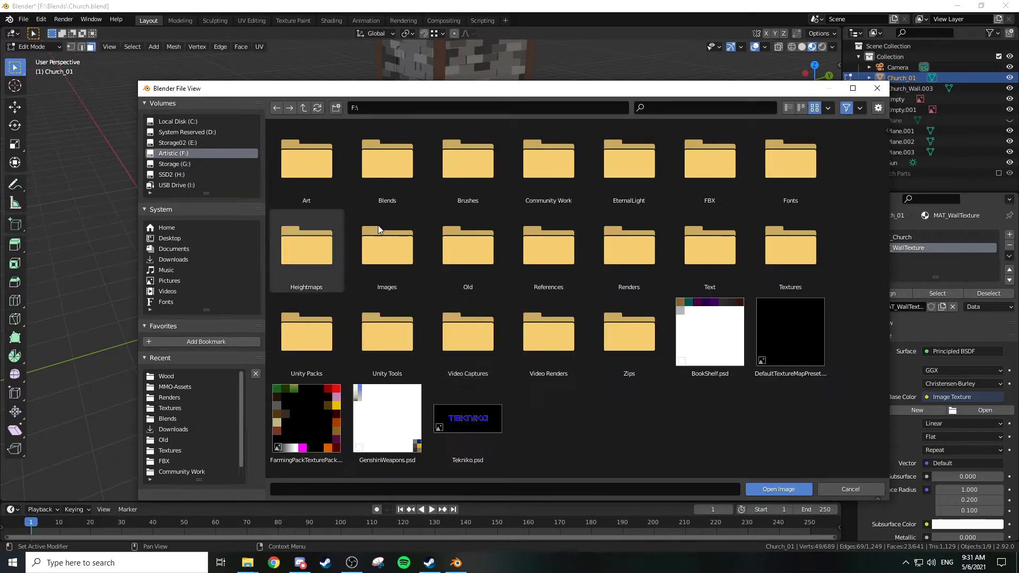
pyautogui.click(469, 342)
pyautogui.doubleClick(794, 269)
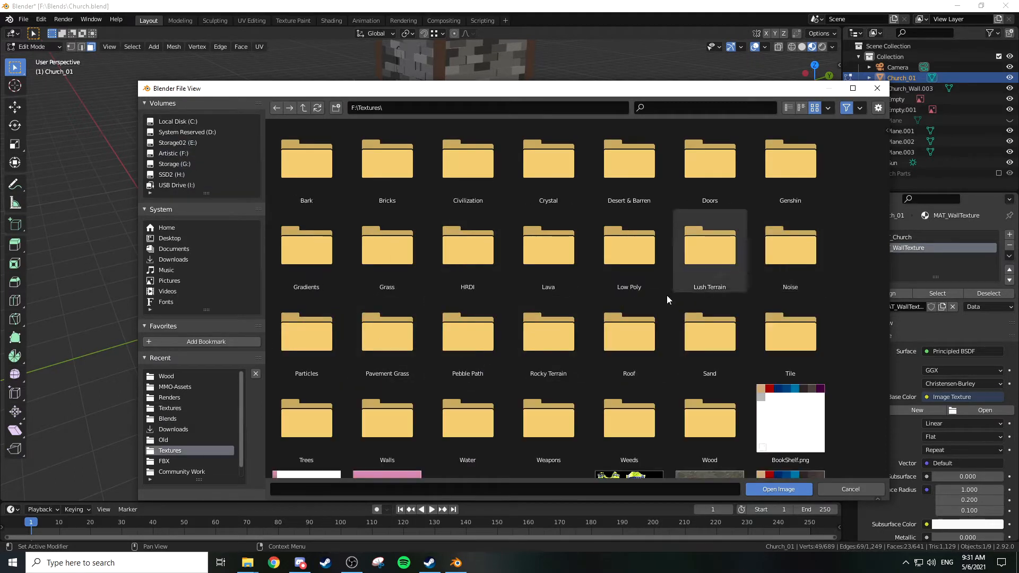
pyautogui.doubleClick(702, 431)
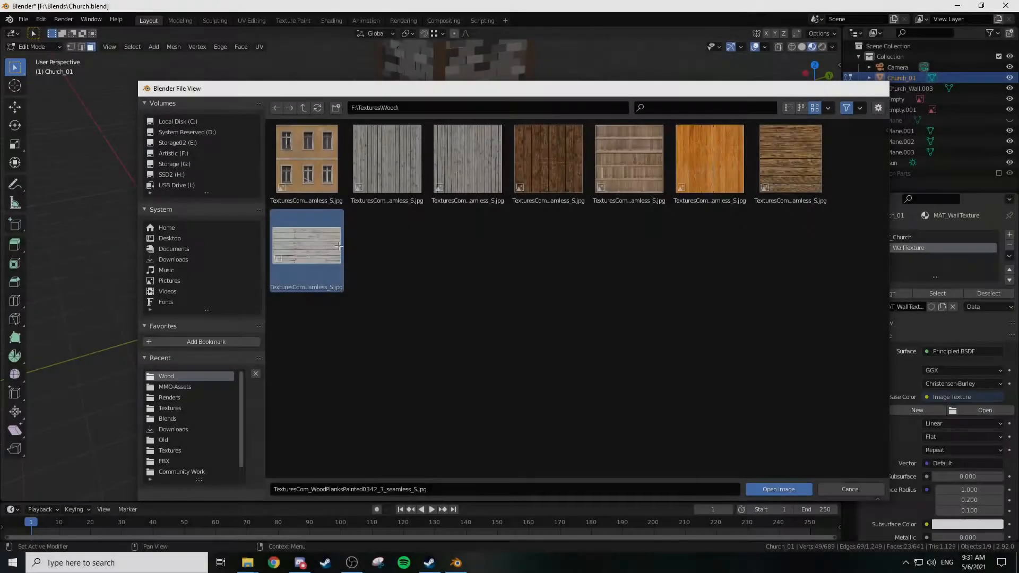
pyautogui.doubleClick(338, 246)
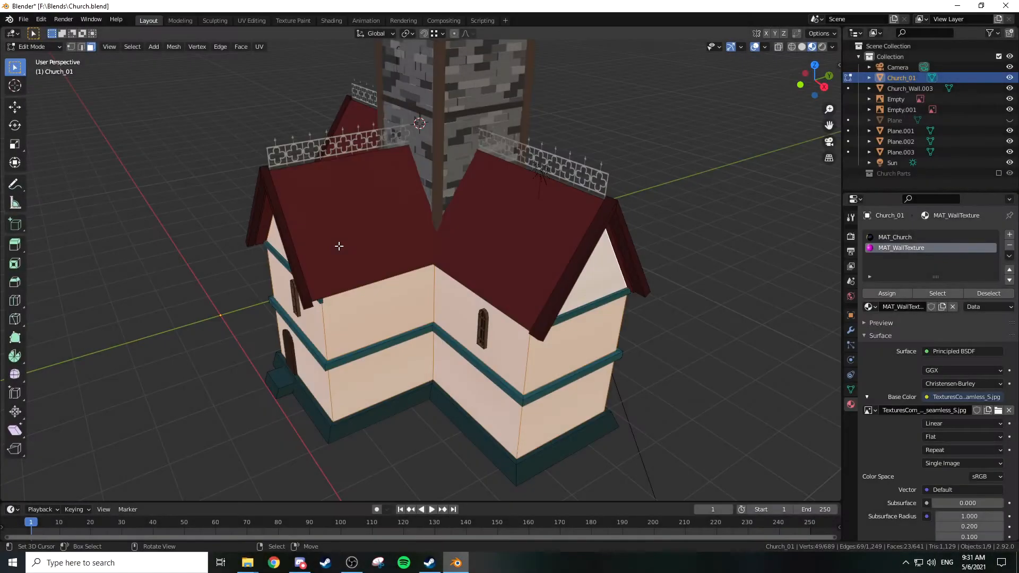
# Switch to the UV Editing workspace and show the whole church in front orthographic view
pyautogui.moveTo(568, 294); pyautogui.dragTo(473, 228, button='middle')
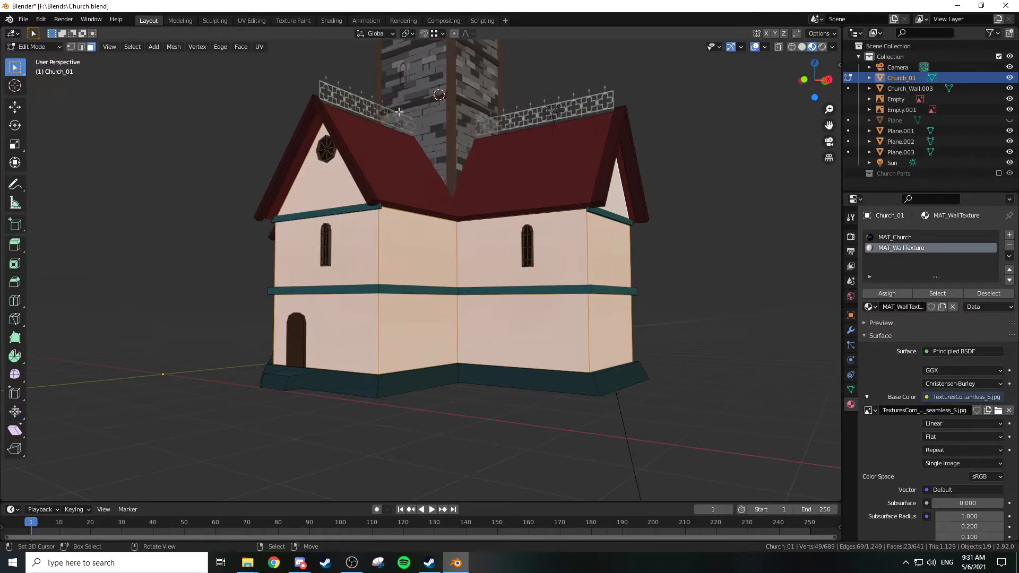
pyautogui.click(242, 20)
pyautogui.moveTo(502, 194); pyautogui.dragTo(559, 202, button='middle')
pyautogui.scroll(-2, 550, 218)
pyautogui.press('KP_0')
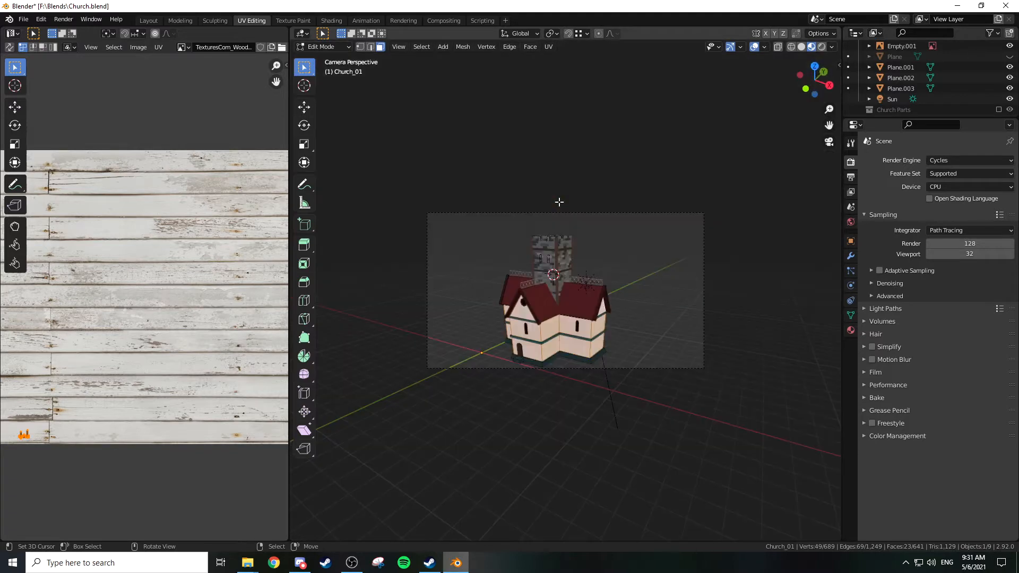
pyautogui.press('KP_1')
pyautogui.scroll(4, 559, 202)
pyautogui.keyDown('shift'); pyautogui.moveTo(559, 202); pyautogui.dragTo(644, 167, button='middle'); pyautogui.keyUp('shift')
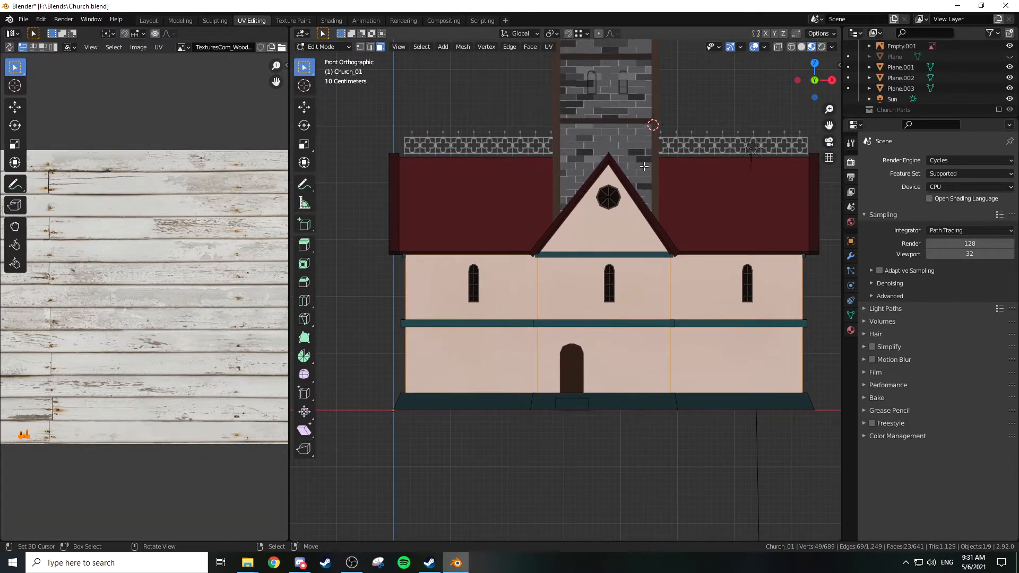
pyautogui.scroll(-2, 646, 177)
pyautogui.moveTo(629, 202); pyautogui.dragTo(522, 352, button='middle')
pyautogui.moveTo(645, 294); pyautogui.dragTo(555, 272, button='middle')
pyautogui.press('KP_1')
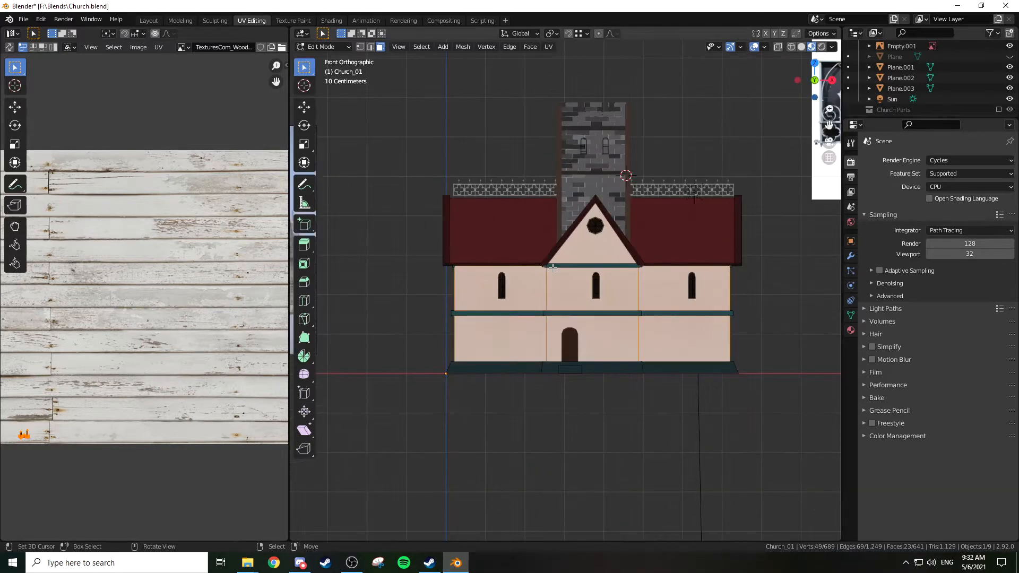
# Hide the brick tower object in Object Mode and return to editing the Church_01 mesh in material preview
pyautogui.hotkey('shift', 'z')
pyautogui.press('Tab')
pyautogui.click(600, 151)
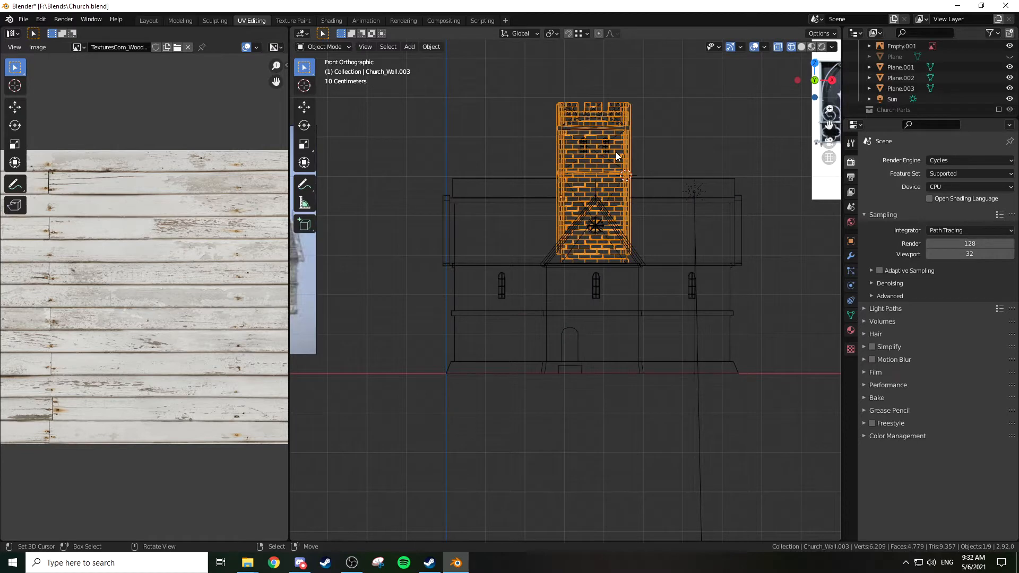
pyautogui.hotkey('alt', 'a')
pyautogui.moveTo(609, 155); pyautogui.dragTo(617, 184, button='middle')
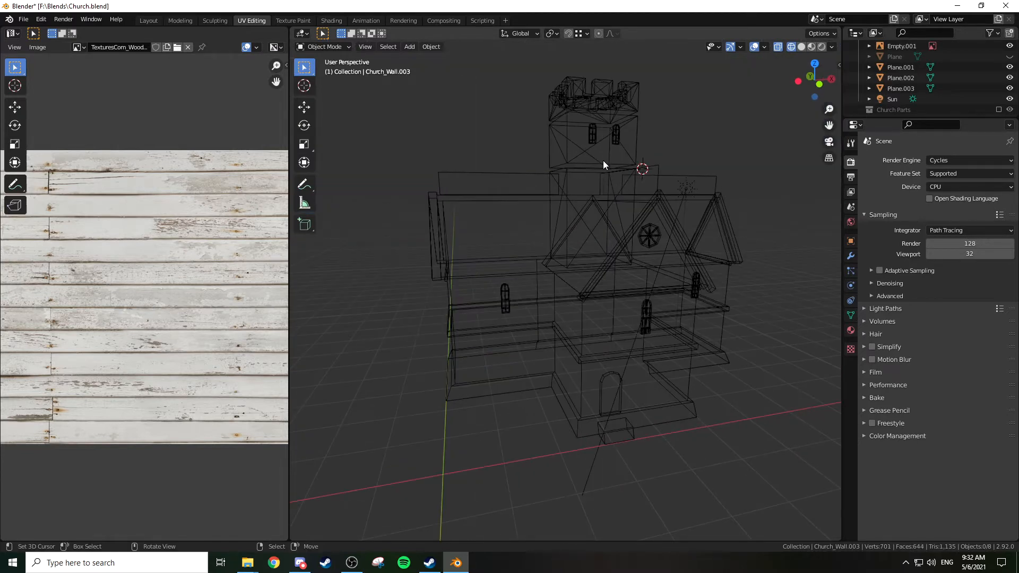
pyautogui.click(597, 245)
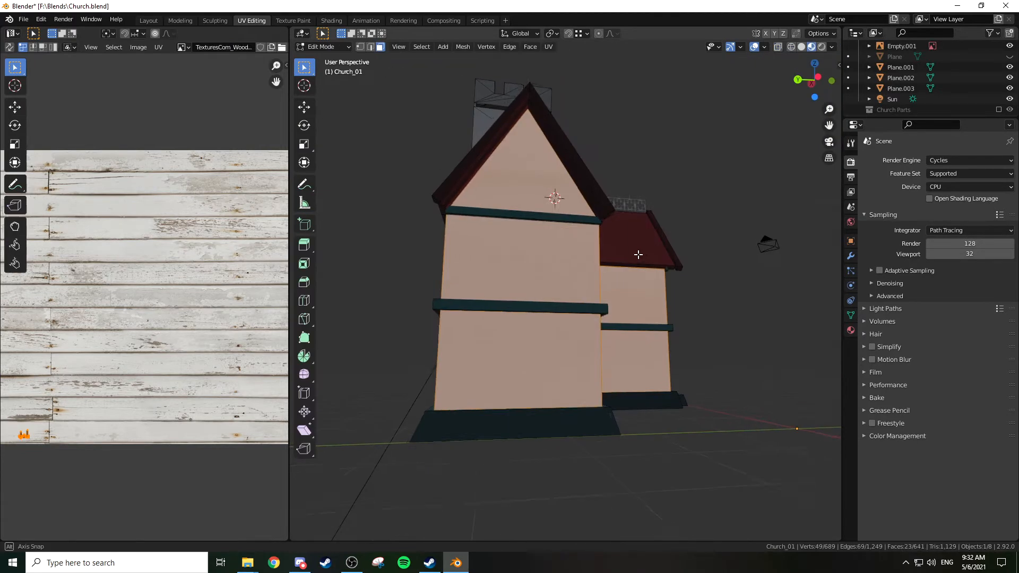
pyautogui.moveTo(637, 253); pyautogui.dragTo(588, 256, button='middle')
# Hide the large roof face behind the tower, followed by the exposed inner roof face with its adjoining gable and trim faces
pyautogui.click(525, 199)
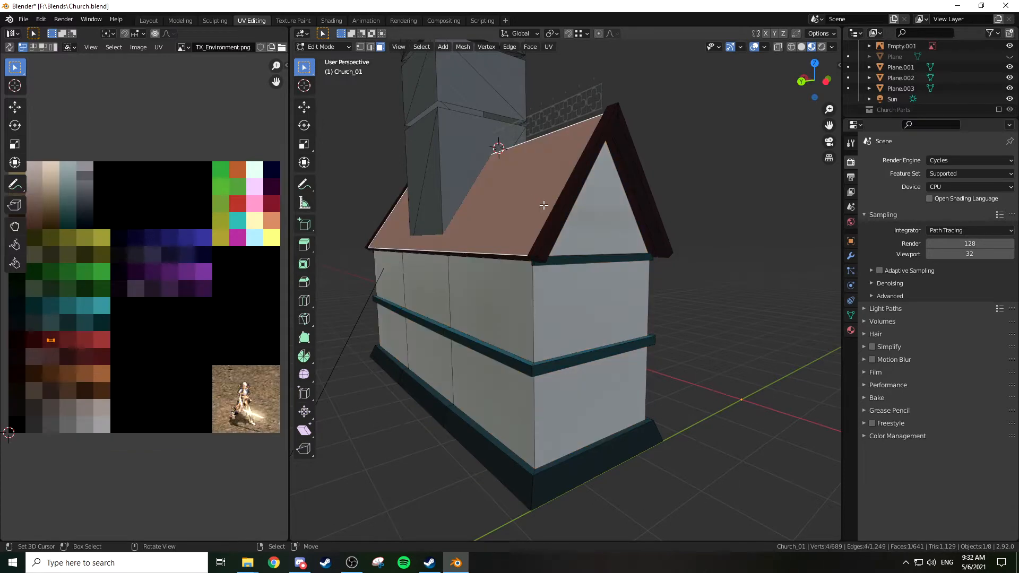
pyautogui.press('h')
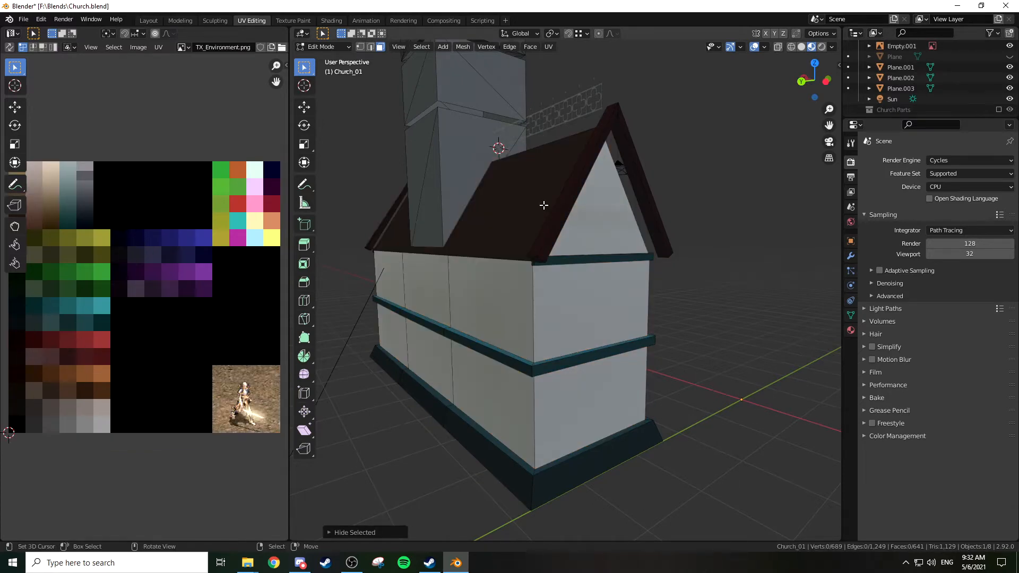
pyautogui.click(556, 207)
pyautogui.hotkey('ctrl', 'l')
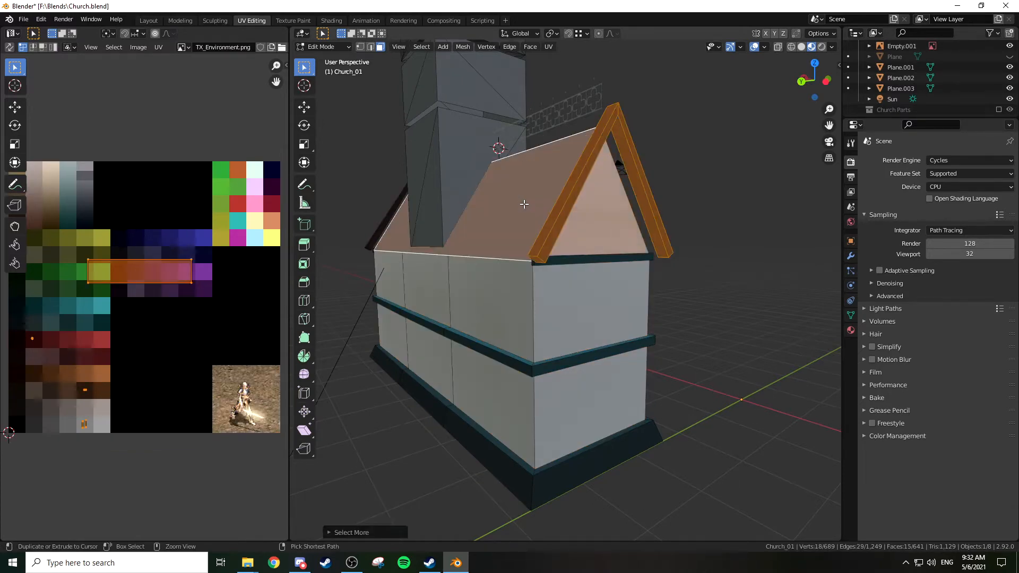
pyautogui.press('h')
# Select the remaining roof face and the tower base face, grow the selection to their neighbours, and hide those faces
pyautogui.click(517, 193)
pyautogui.keyDown('shift'); pyautogui.click(545, 226); pyautogui.keyUp('shift')
pyautogui.keyDown('shift'); pyautogui.click(547, 226); pyautogui.keyUp('shift')
pyautogui.keyDown('shift'); pyautogui.click(514, 225); pyautogui.keyUp('shift')
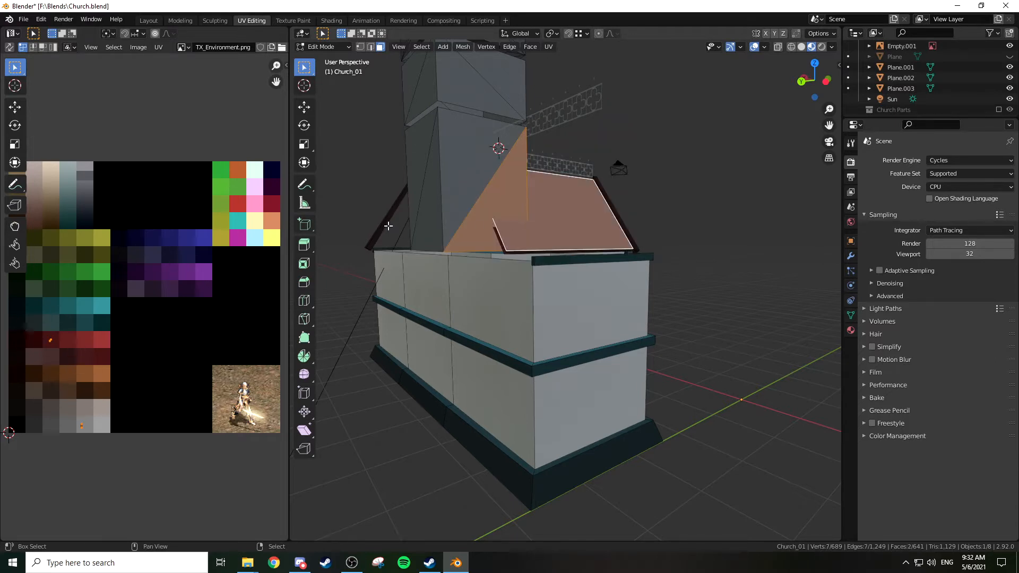
pyautogui.press('ctrl+KP_Add')
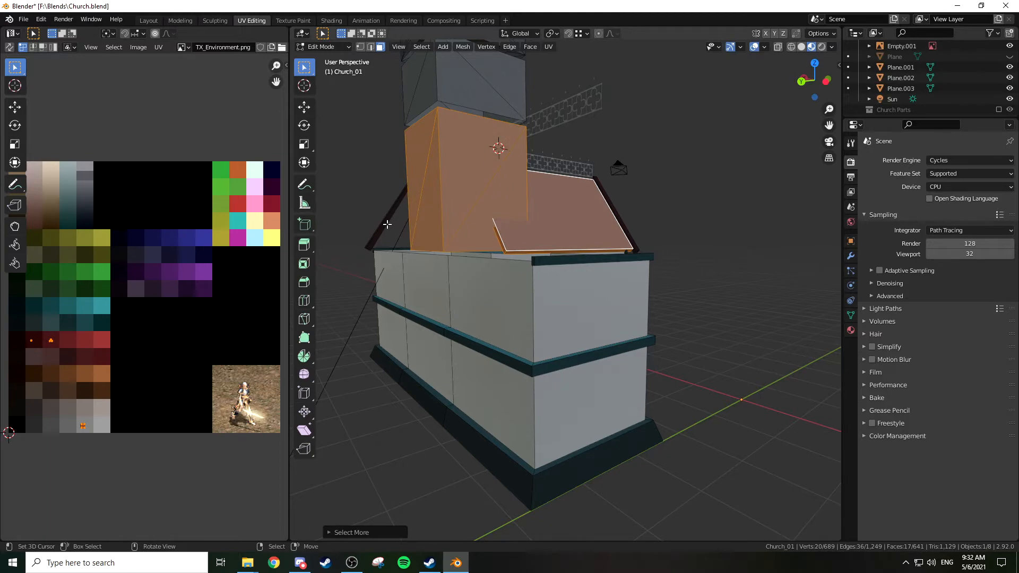
pyautogui.press('h')
# Delete the two inner roof faces over the front wing, along with the remaining exposed face beneath them
pyautogui.moveTo(387, 224); pyautogui.dragTo(318, 217, button='middle')
pyautogui.click(573, 207)
pyautogui.moveTo(573, 207); pyautogui.dragTo(443, 184, button='middle')
pyautogui.keyDown('shift'); pyautogui.click(635, 210); pyautogui.keyUp('shift')
pyautogui.press('x')
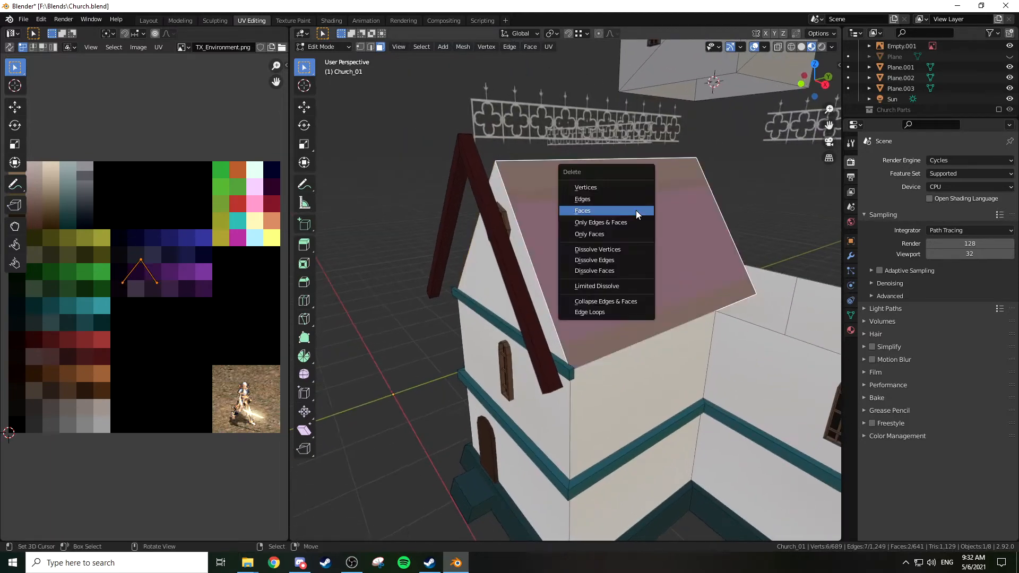
pyautogui.click(637, 214)
pyautogui.moveTo(637, 214); pyautogui.dragTo(653, 235, button='middle')
pyautogui.click(635, 254)
pyautogui.press('x')
pyautogui.click(632, 249)
# Examine the opened-up church walls from several sides
pyautogui.scroll(-2, 652, 235)
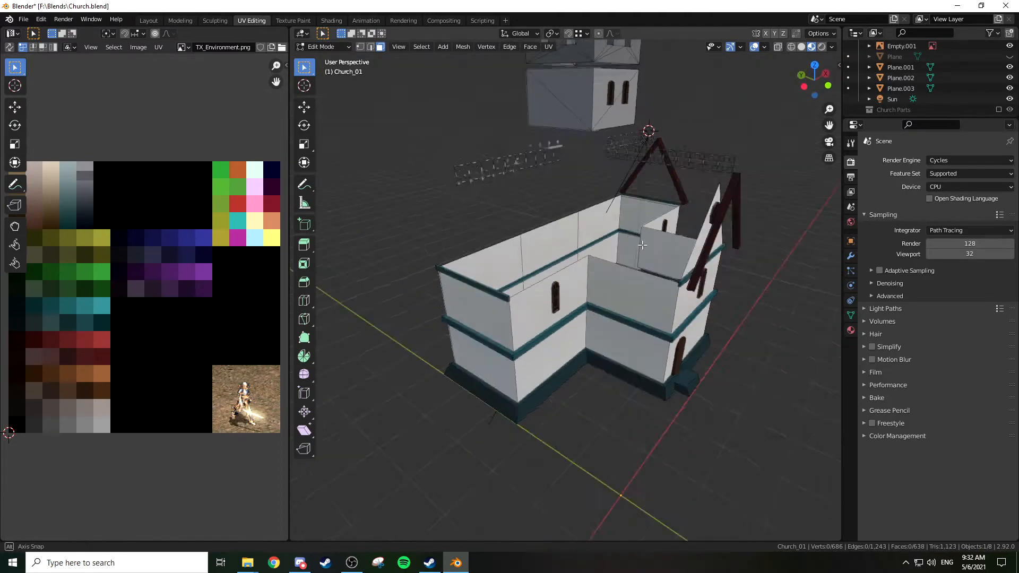
pyautogui.scroll(4, 628, 263)
pyautogui.moveTo(610, 265); pyautogui.dragTo(505, 253, button='middle')
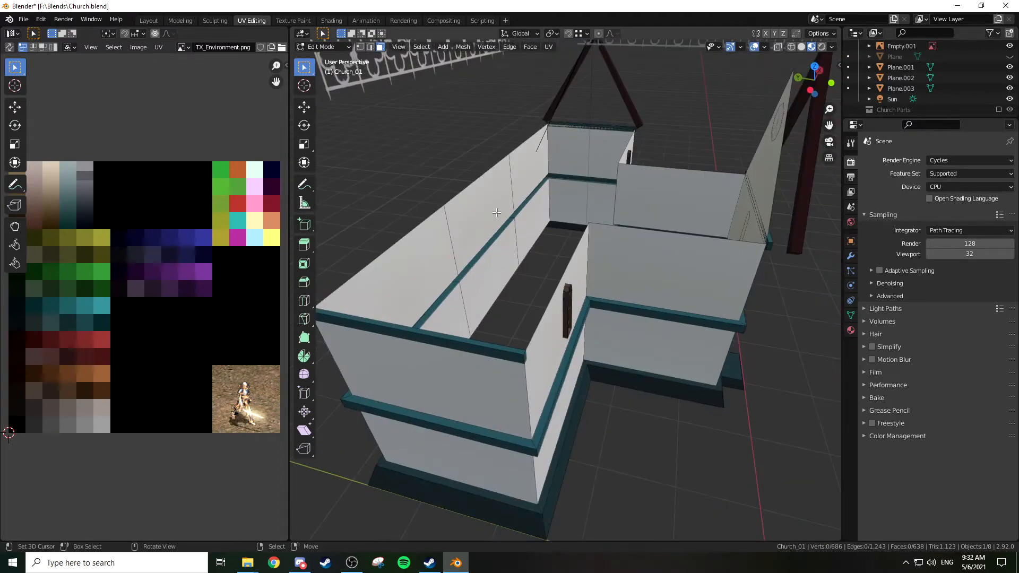
pyautogui.moveTo(601, 188); pyautogui.dragTo(683, 221, button='middle')
pyautogui.scroll(-4, 625, 234)
pyautogui.scroll(3, 593, 180)
pyautogui.moveTo(610, 236); pyautogui.dragTo(666, 234, button='middle')
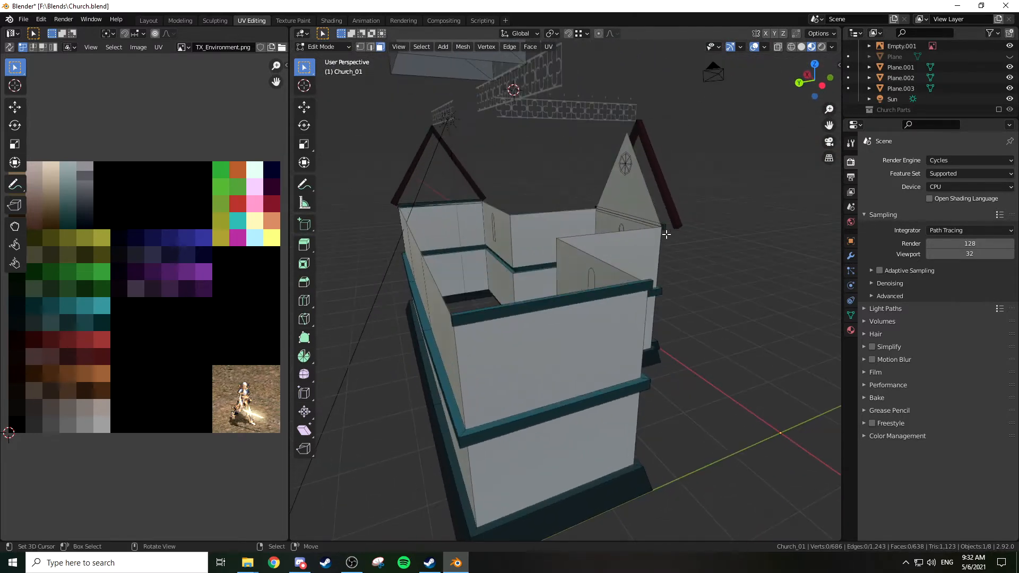
pyautogui.moveTo(583, 337); pyautogui.dragTo(606, 347, button='middle')
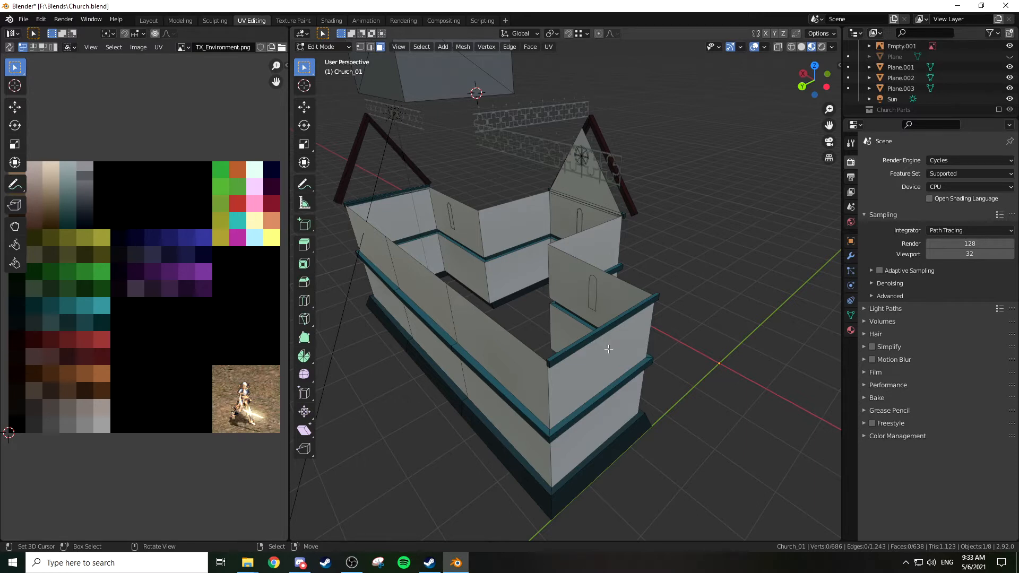
# Select the upper and lower white wall faces of both end walls and the long back wall
pyautogui.click(607, 348)
pyautogui.keyDown('shift'); pyautogui.click(580, 429); pyautogui.keyUp('shift')
pyautogui.keyDown('shift'); pyautogui.rightClick(510, 386); pyautogui.keyUp('shift')
pyautogui.keyDown('shift'); pyautogui.rightClick(494, 415); pyautogui.keyUp('shift')
pyautogui.keyDown('shift'); pyautogui.rightClick(434, 351); pyautogui.keyUp('shift')
pyautogui.keyDown('shift'); pyautogui.rightClick(428, 304); pyautogui.keyUp('shift')
pyautogui.keyDown('shift'); pyautogui.rightClick(378, 267); pyautogui.keyUp('shift')
pyautogui.keyDown('shift'); pyautogui.rightClick(380, 296); pyautogui.keyUp('shift')
pyautogui.keyDown('shift'); pyautogui.rightClick(390, 222); pyautogui.keyUp('shift')
pyautogui.keyDown('shift'); pyautogui.rightClick(419, 254); pyautogui.keyUp('shift')
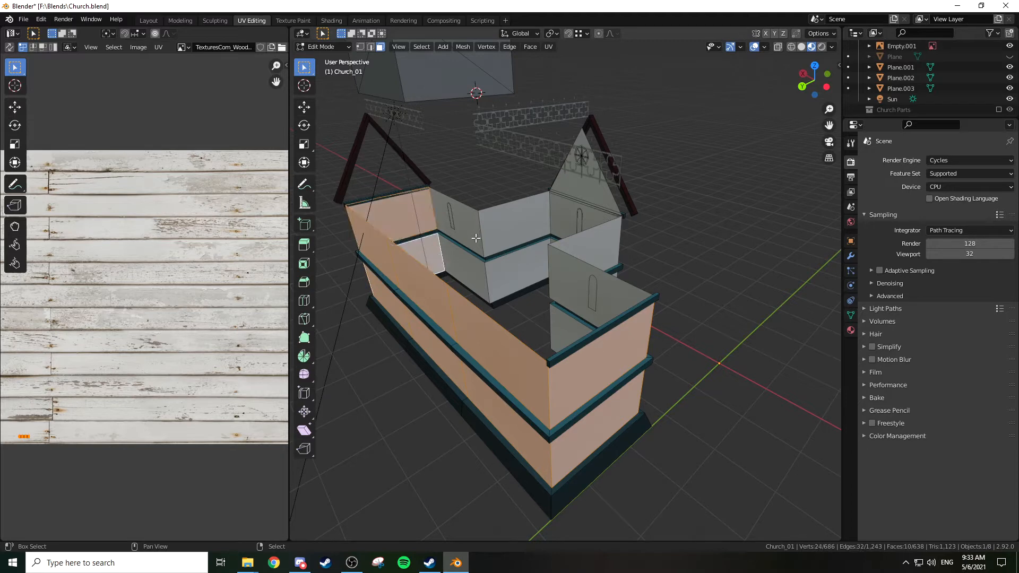
# Add the front walls, the front wing's side walls and the gable face to the wall selection
pyautogui.keyDown('shift'); pyautogui.rightClick(456, 219); pyautogui.keyUp('shift')
pyautogui.keyDown('shift'); pyautogui.rightClick(459, 277); pyautogui.keyUp('shift')
pyautogui.keyDown('shift'); pyautogui.rightClick(515, 272); pyautogui.keyUp('shift')
pyautogui.keyDown('shift'); pyautogui.rightClick(541, 229); pyautogui.keyUp('shift')
pyautogui.keyDown('shift'); pyautogui.rightClick(573, 213); pyautogui.keyUp('shift')
pyautogui.keyDown('shift'); pyautogui.rightClick(589, 249); pyautogui.keyUp('shift')
pyautogui.keyDown('shift'); pyautogui.rightClick(590, 288); pyautogui.keyUp('shift')
pyautogui.keyDown('shift'); pyautogui.rightClick(572, 327); pyautogui.keyUp('shift')
pyautogui.moveTo(559, 277); pyautogui.dragTo(578, 242, button='middle')
pyautogui.keyDown('shift'); pyautogui.rightClick(489, 282); pyautogui.keyUp('shift')
pyautogui.keyDown('shift'); pyautogui.rightClick(552, 196); pyautogui.keyUp('shift')
pyautogui.moveTo(639, 230); pyautogui.dragTo(508, 233, button='middle')
pyautogui.keyDown('shift'); pyautogui.rightClick(619, 364); pyautogui.keyUp('shift')
# Unwrap all selected wall faces, frame the whole layout over the wood planks image, and check the texture on the walls
pyautogui.moveTo(682, 336); pyautogui.dragTo(668, 311, button='middle')
pyautogui.scroll(-4, 637, 318)
pyautogui.scroll(-3, 668, 311)
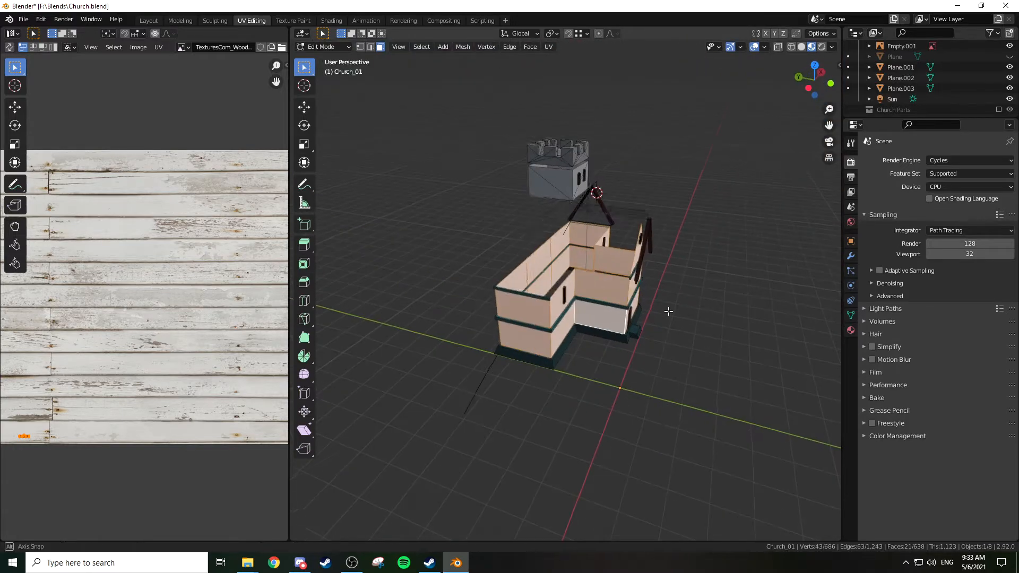
pyautogui.press('u')
pyautogui.click(667, 311)
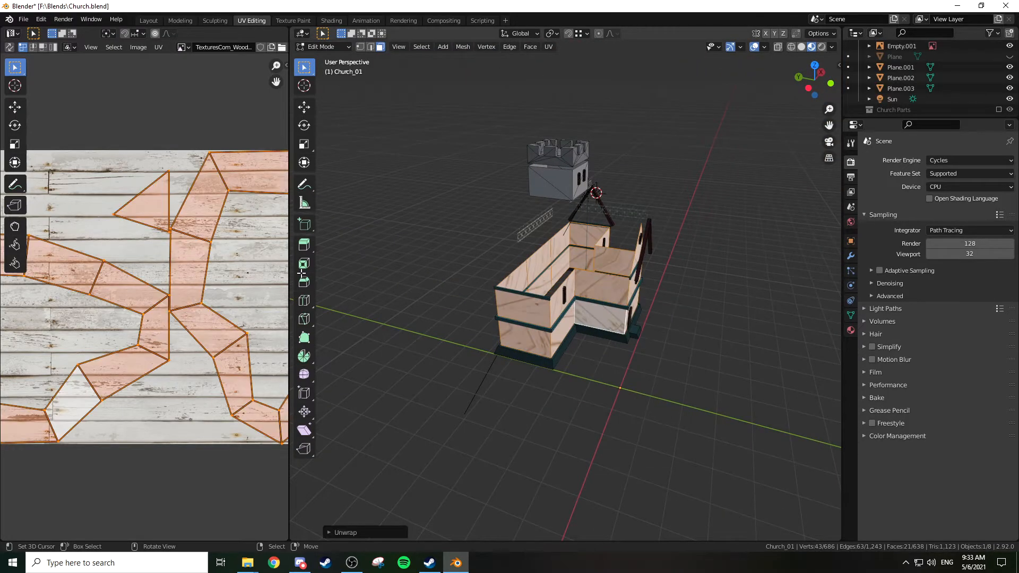
pyautogui.press('Home')
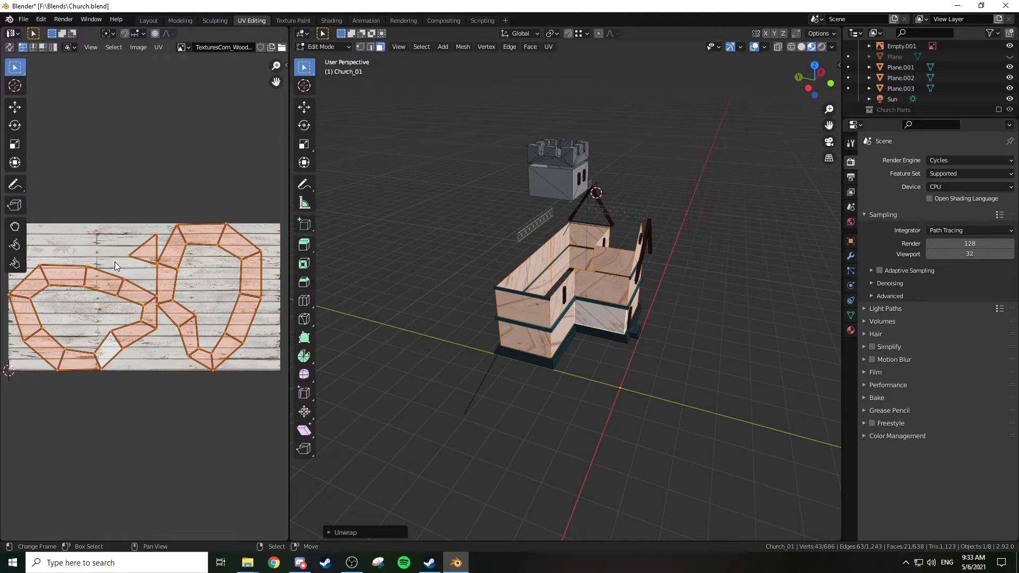
pyautogui.scroll(1, 139, 275)
pyautogui.scroll(5, 658, 311)
pyautogui.moveTo(661, 311)
pyautogui.mouseDown(button='middle')
pyautogui.moveTo(654, 278)
pyautogui.moveTo(630, 274)
pyautogui.moveTo(648, 300)
pyautogui.mouseUp(button='middle')
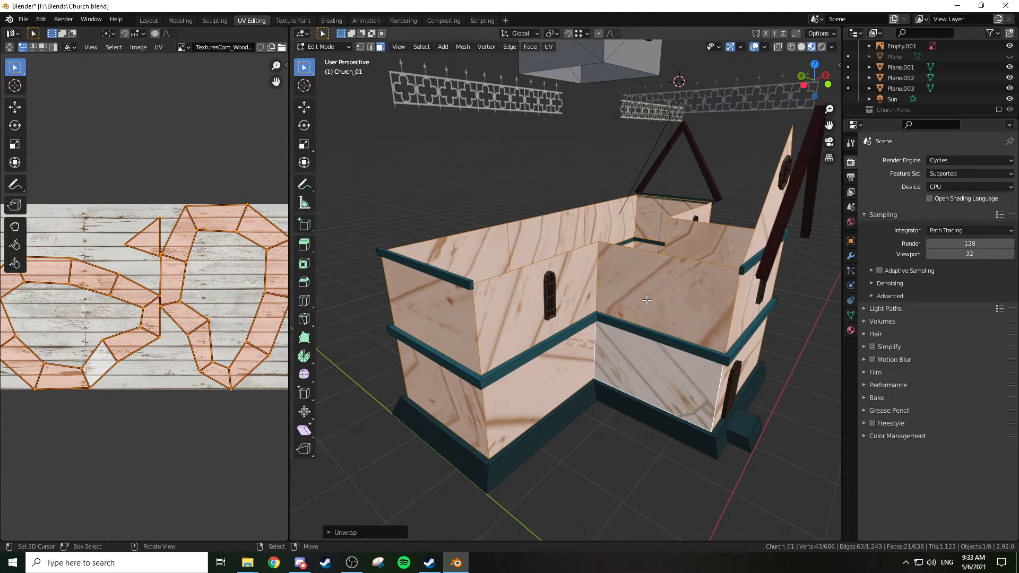
pyautogui.moveTo(647, 300); pyautogui.dragTo(484, 329, button='middle')
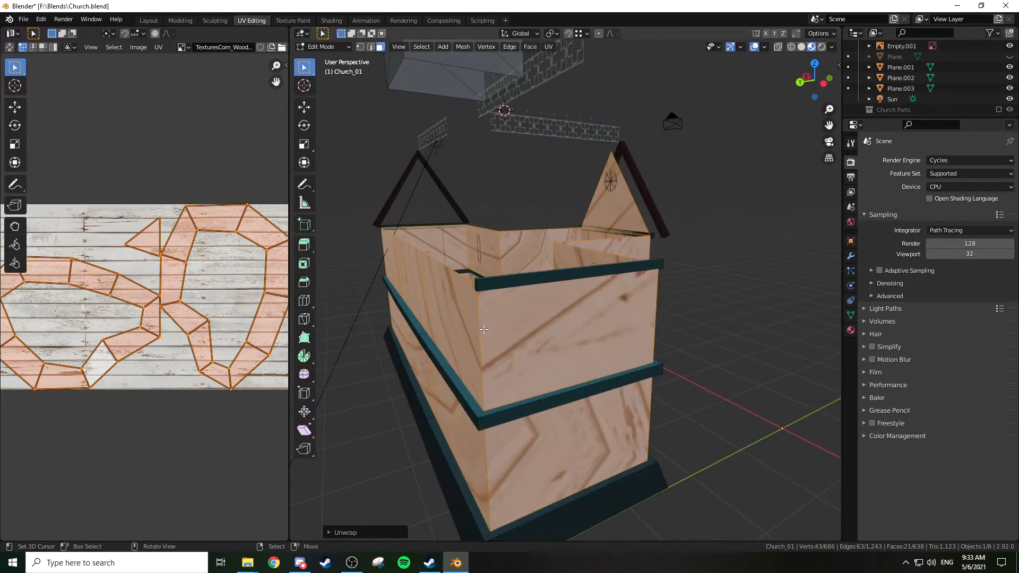
# Mark the upper and lower vertical corner edges between the end wall and the long back wall as seams
pyautogui.click(484, 330)
pyautogui.keyDown('shift'); pyautogui.click(487, 446); pyautogui.keyUp('shift')
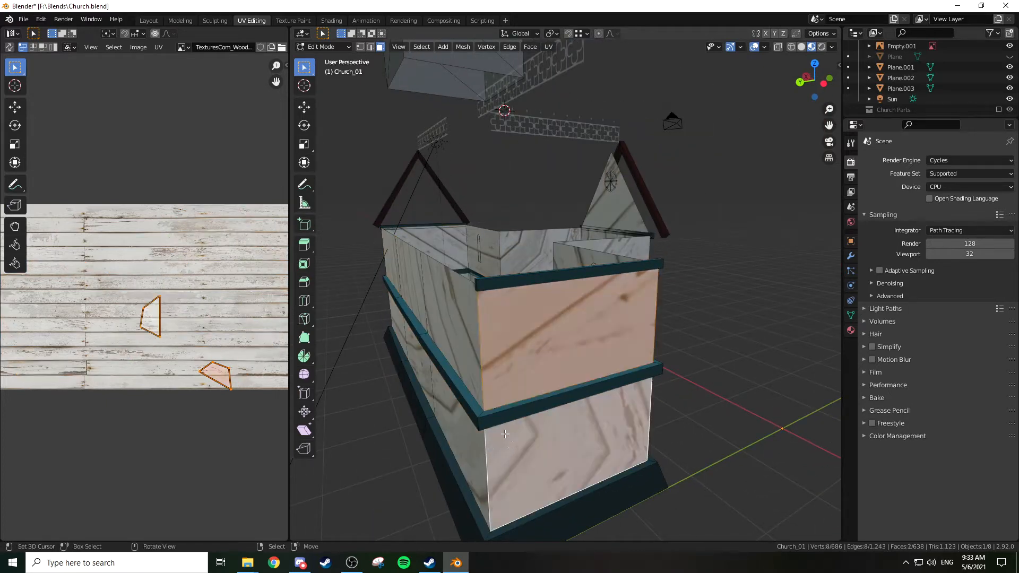
pyautogui.press('2')
pyautogui.rightClick(485, 369)
pyautogui.keyDown('shift'); pyautogui.rightClick(487, 453); pyautogui.keyUp('shift')
pyautogui.moveTo(550, 454); pyautogui.dragTo(530, 417, button='middle')
pyautogui.press('m')
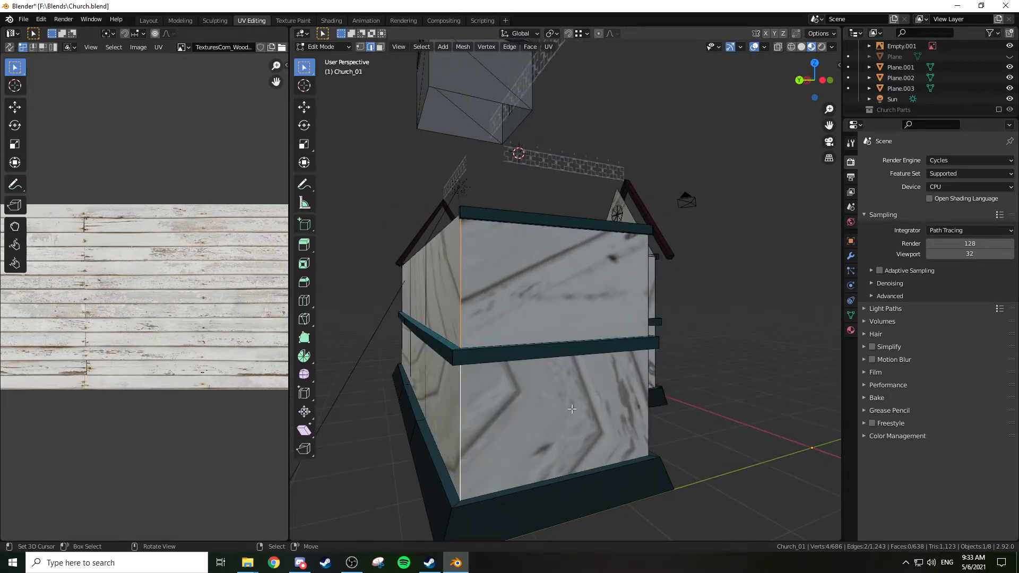
pyautogui.press('w')
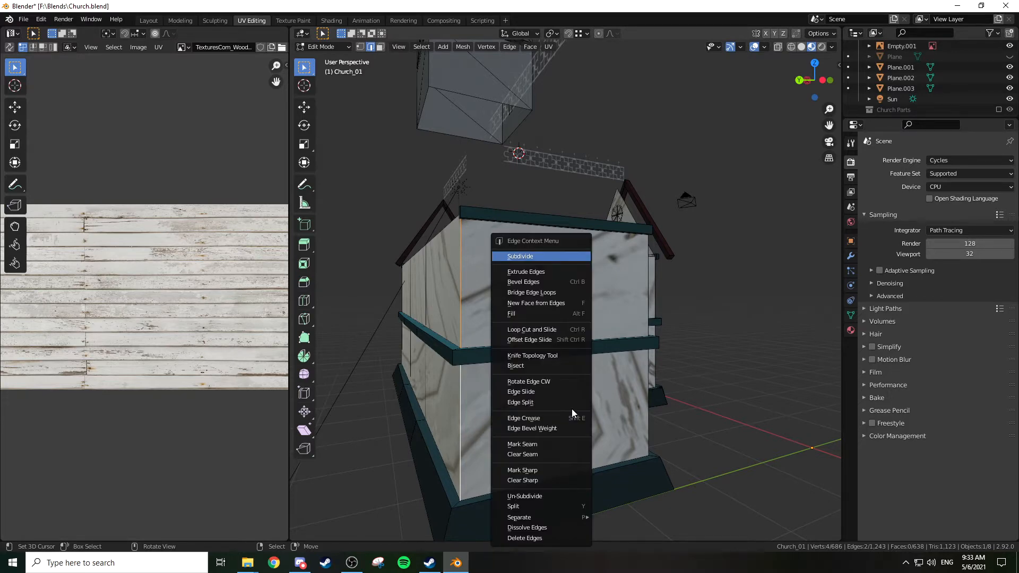
pyautogui.click(522, 445)
pyautogui.moveTo(527, 446); pyautogui.dragTo(623, 403, button='middle')
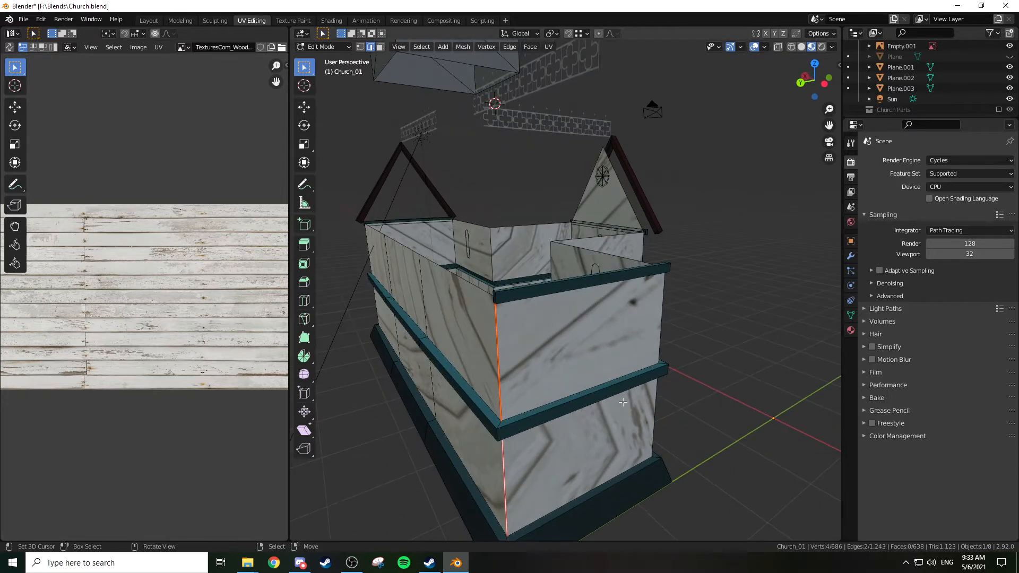
# Mark the two vertical corner edges at the other end of the long back wall as seams
pyautogui.moveTo(499, 366); pyautogui.dragTo(564, 358, button='middle')
pyautogui.keyDown('alt'); pyautogui.click(564, 358); pyautogui.keyUp('alt')
pyautogui.press('w')
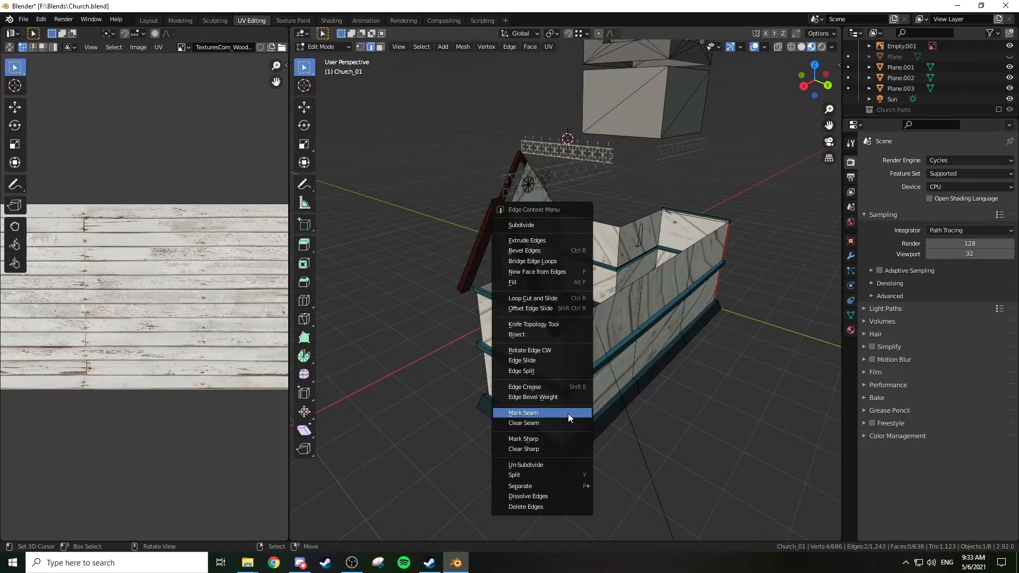
pyautogui.click(536, 412)
pyautogui.moveTo(536, 412); pyautogui.dragTo(574, 365, button='middle')
pyautogui.moveTo(447, 346); pyautogui.dragTo(479, 349, button='middle')
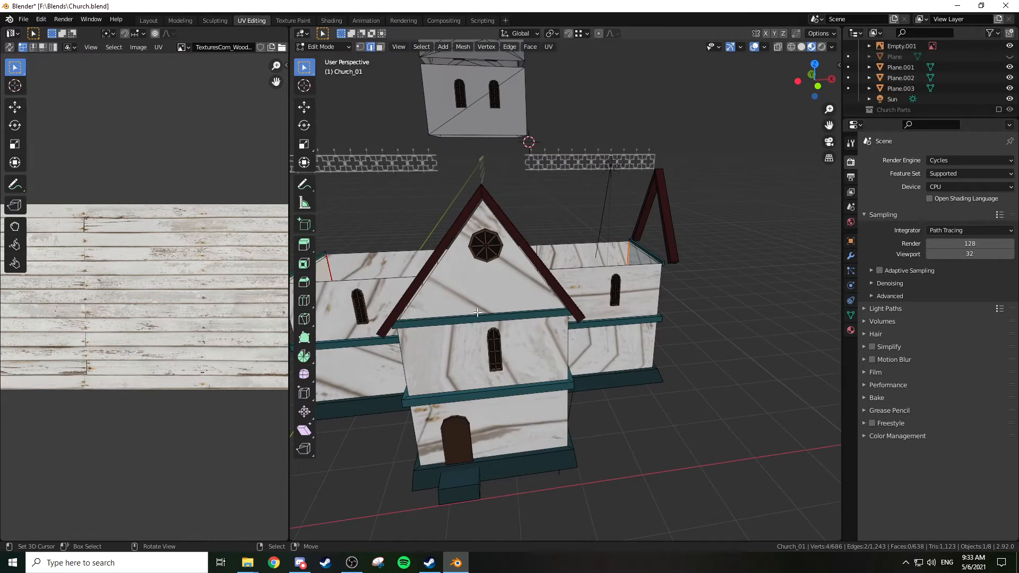
# Try to mark the edge along the trim below the front gable as a seam
pyautogui.moveTo(477, 312); pyautogui.dragTo(568, 284, button='middle')
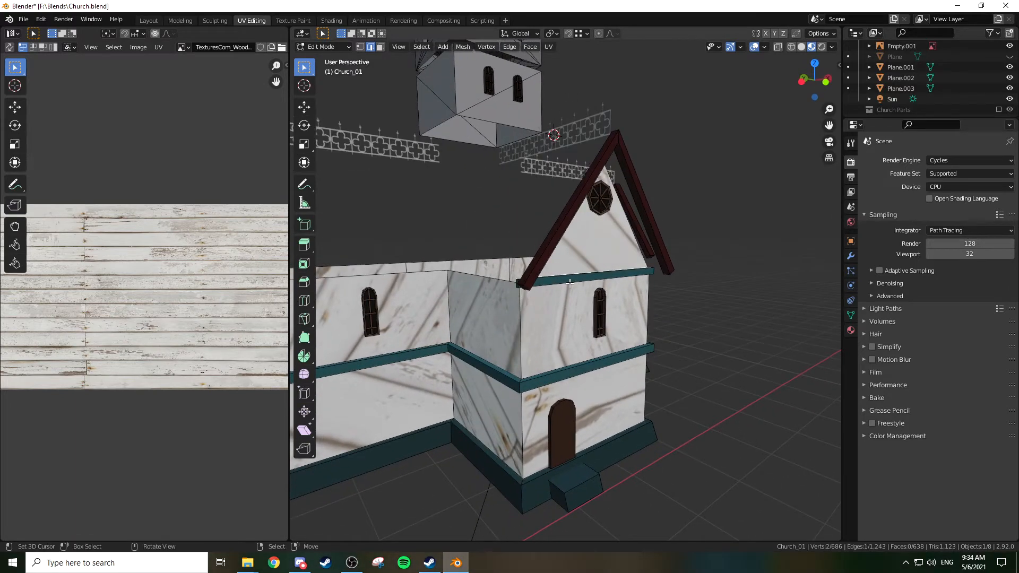
pyautogui.rightClick(580, 282)
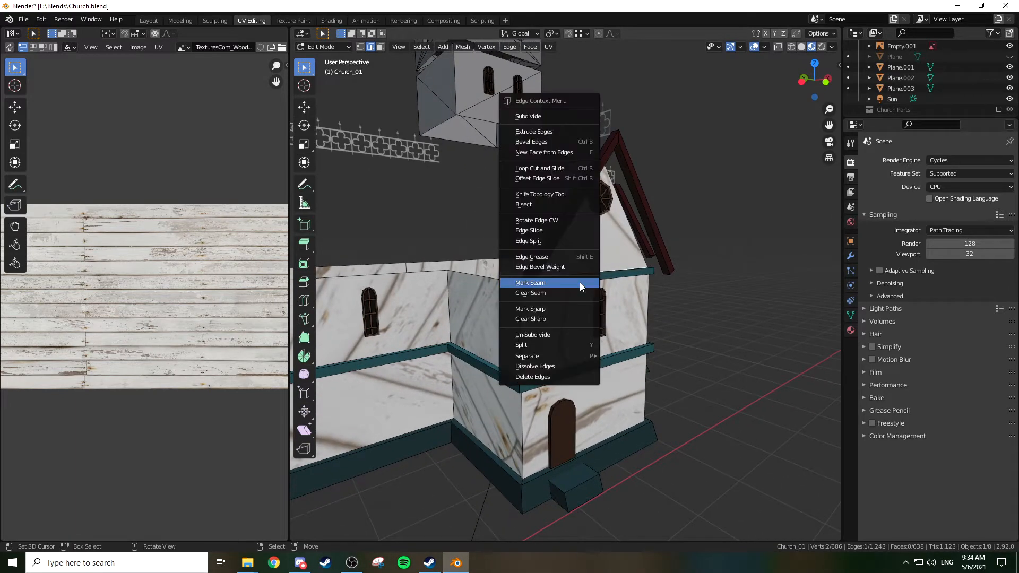
pyautogui.moveTo(678, 285); pyautogui.dragTo(533, 271, button='middle')
# Select the teal trim face below the front gable, grow the selection to its neighbours, and hide those faces
pyautogui.scroll(3, 544, 320)
pyautogui.press('3')
pyautogui.click(523, 261)
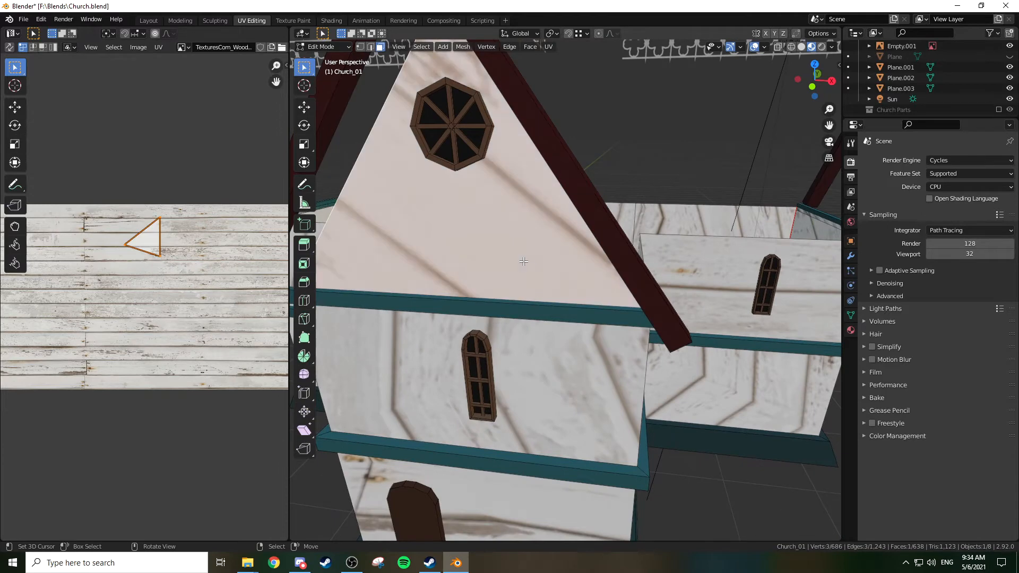
pyautogui.click(520, 312)
pyautogui.press('h')
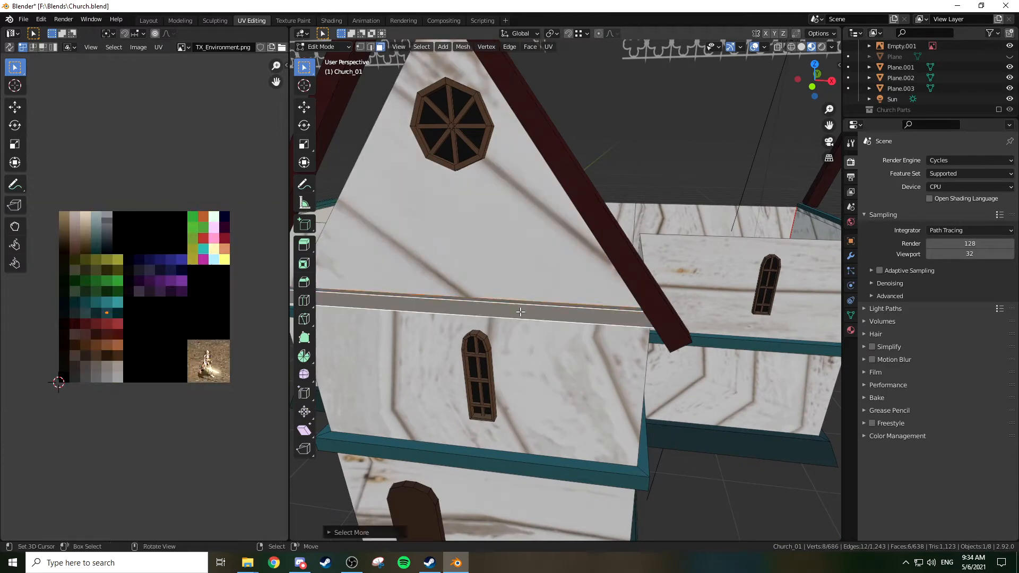
# Mark the edge between the triangular front gable and the wall below it as a seam
pyautogui.press('2')
pyautogui.click(521, 312)
pyautogui.press('KP_Decimal')
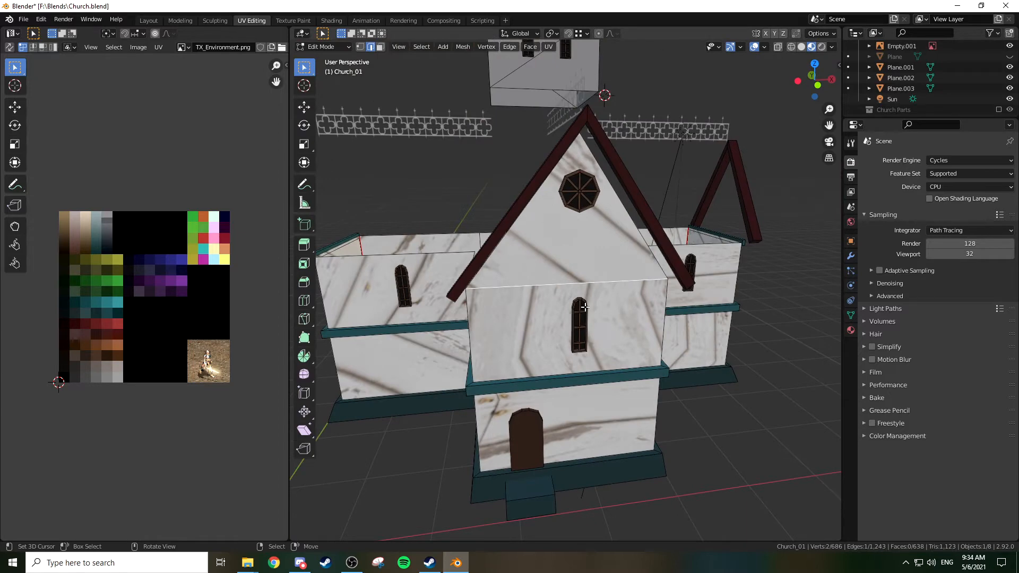
pyautogui.rightClick(585, 307)
pyautogui.moveTo(589, 305)
pyautogui.mouseDown(button='middle')
pyautogui.moveTo(630, 297)
pyautogui.moveTo(584, 307)
pyautogui.mouseUp(button='middle')
# Check the church in Object Mode, and try hiding the middle trim face on the front wing's side wall in Edit Mode
pyautogui.press('Tab')
pyautogui.scroll(5, 488, 352)
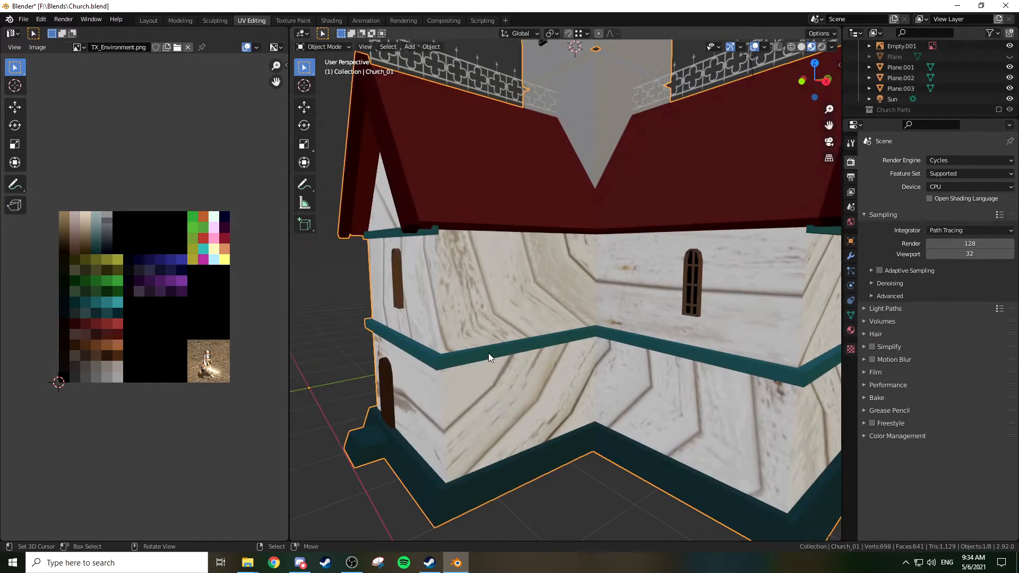
pyautogui.press('Tab')
pyautogui.click(487, 352)
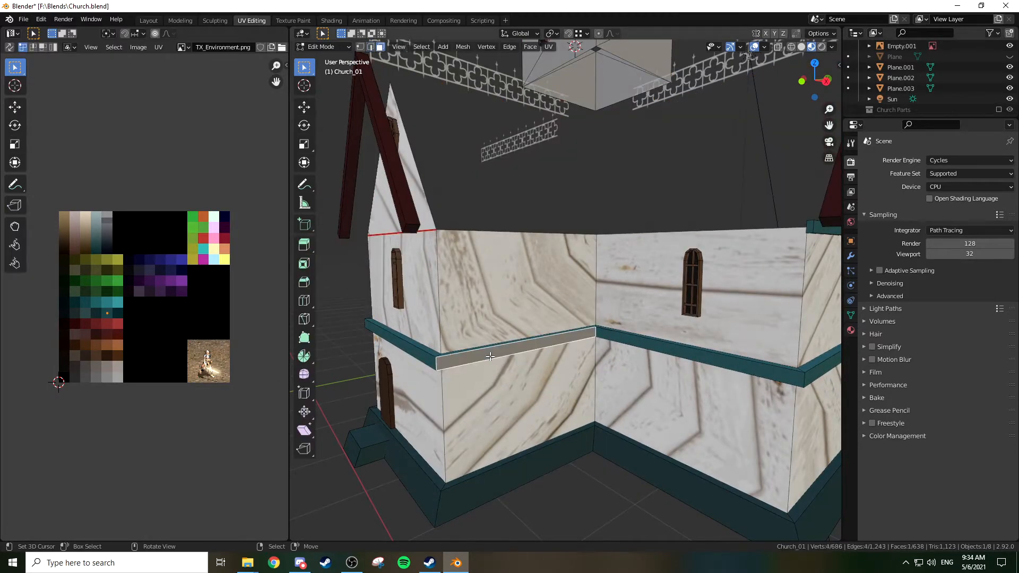
pyautogui.press('h')
pyautogui.scroll(-5, 530, 350)
pyautogui.moveTo(594, 324); pyautogui.dragTo(593, 340, button='middle')
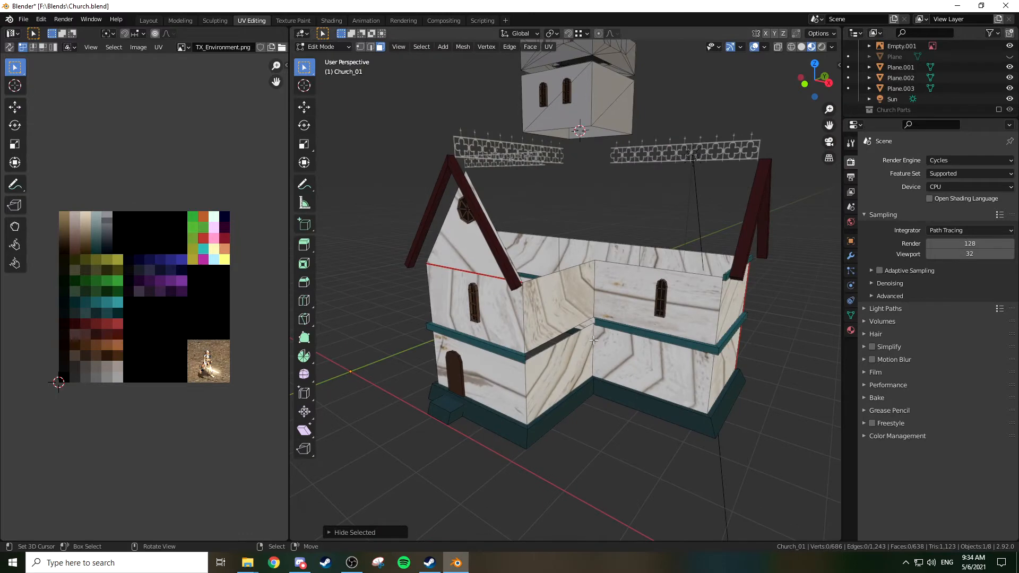
# Undo the hiding of the middle trim face
pyautogui.hotkey('ctrl', 'z')
pyautogui.hotkey('ctrl', 'z')
pyautogui.hotkey('ctrl', 'z')
pyautogui.hotkey('ctrl', 'z')
# Select the upper and lower wall faces of the front wing and of the recessed front walls on both sides
pyautogui.moveTo(594, 340); pyautogui.dragTo(652, 345, button='middle')
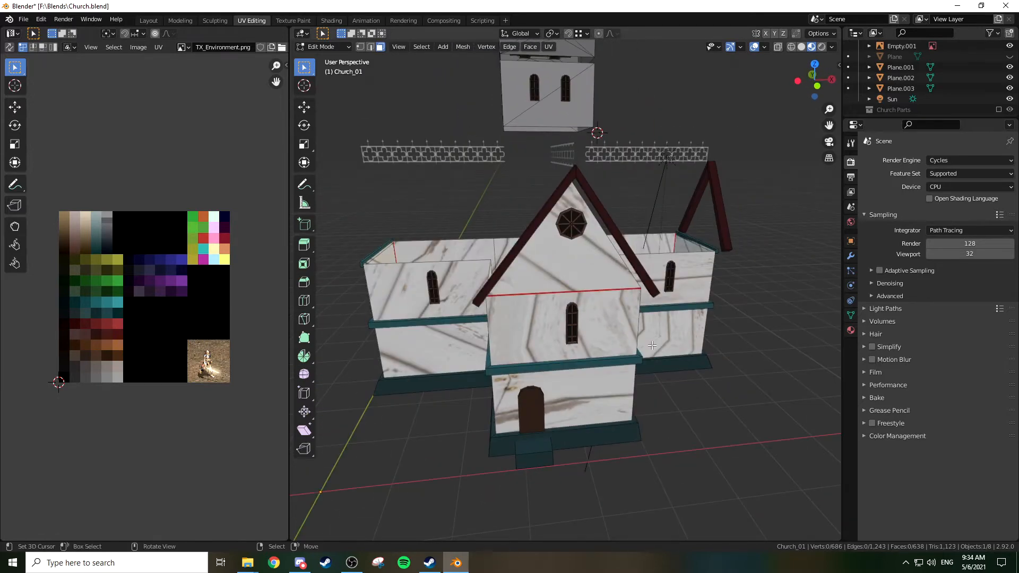
pyautogui.press('a')
pyautogui.click(619, 336)
pyautogui.keyDown('shift'); pyautogui.click(593, 394); pyautogui.keyUp('shift')
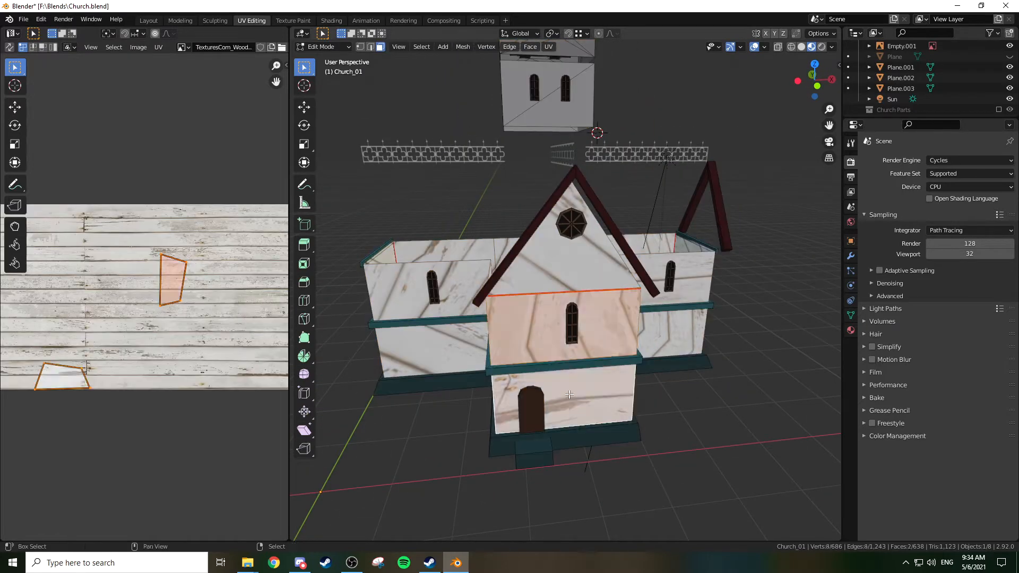
pyautogui.keyDown('shift'); pyautogui.click(441, 352); pyautogui.keyUp('shift')
pyautogui.keyDown('shift'); pyautogui.click(486, 305); pyautogui.keyUp('shift')
pyautogui.keyDown('shift'); pyautogui.click(702, 295); pyautogui.keyUp('shift')
pyautogui.keyDown('shift'); pyautogui.click(691, 326); pyautogui.keyUp('shift')
# Add the upper and lower faces of the front wing's side wall and the adjacent end wall to the selection
pyautogui.moveTo(690, 327); pyautogui.dragTo(618, 327, button='middle')
pyautogui.keyDown('shift'); pyautogui.click(574, 312); pyautogui.keyUp('shift')
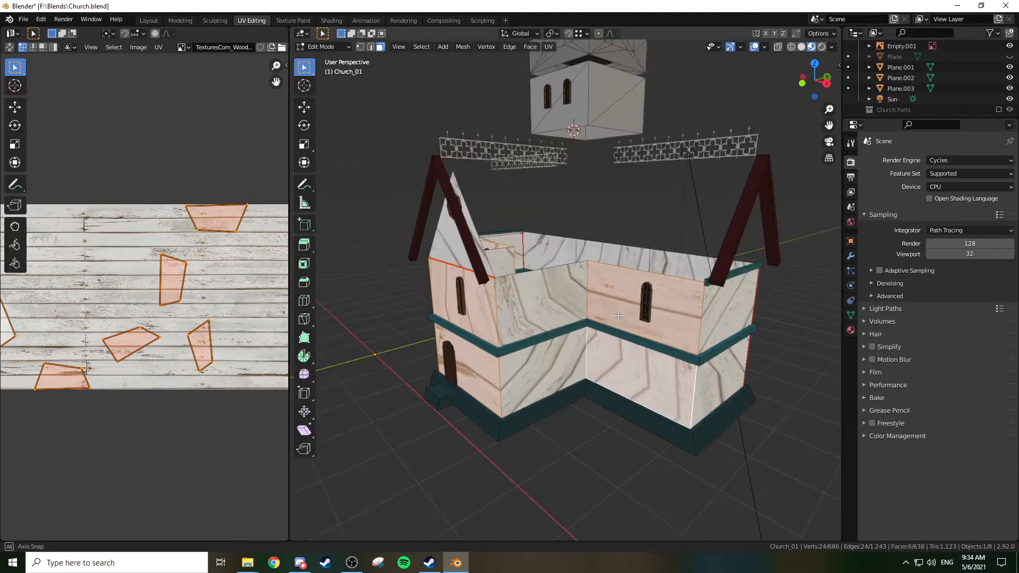
pyautogui.keyDown('shift'); pyautogui.click(577, 367); pyautogui.keyUp('shift')
pyautogui.keyDown('shift'); pyautogui.click(728, 376); pyautogui.keyUp('shift')
pyautogui.keyDown('shift'); pyautogui.click(735, 318); pyautogui.keyUp('shift')
# Add all six upper and lower faces of the long back wall to the selection
pyautogui.moveTo(770, 321); pyautogui.dragTo(593, 321, button='middle')
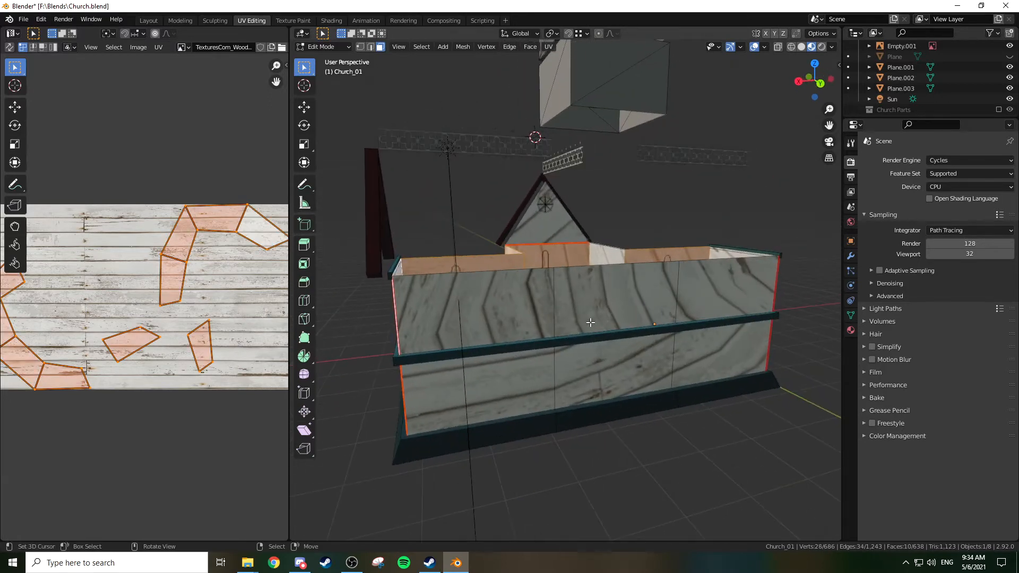
pyautogui.keyDown('shift'); pyautogui.click(590, 319); pyautogui.keyUp('shift')
pyautogui.keyDown('shift'); pyautogui.click(534, 320); pyautogui.keyUp('shift')
pyautogui.keyDown('shift'); pyautogui.click(533, 370); pyautogui.keyUp('shift')
pyautogui.keyDown('shift'); pyautogui.click(583, 371); pyautogui.keyUp('shift')
pyautogui.keyDown('shift'); pyautogui.click(722, 350); pyautogui.keyUp('shift')
pyautogui.keyDown('shift'); pyautogui.click(727, 289); pyautogui.keyUp('shift')
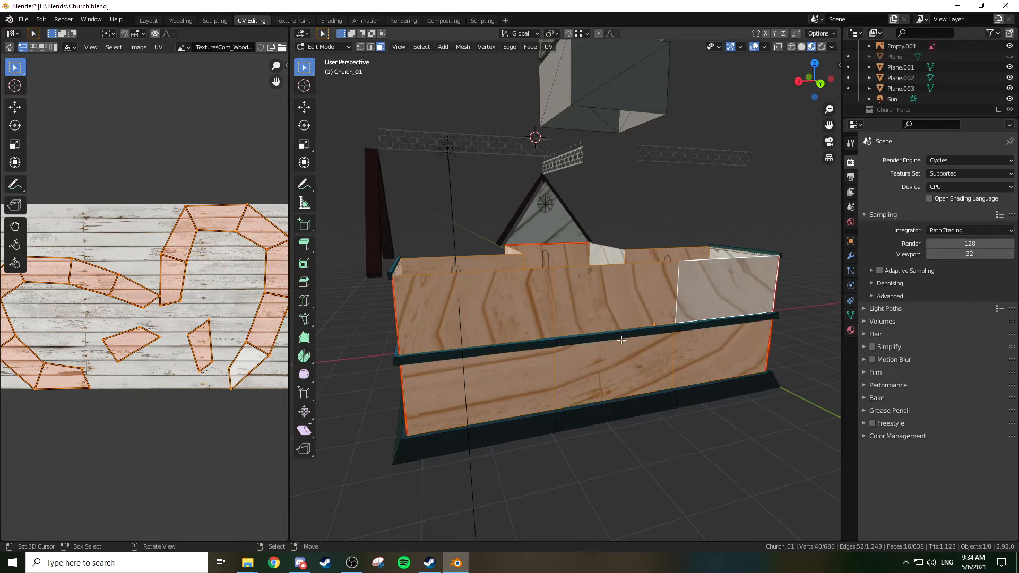
# Add the upper and lower faces of the opposite end wall and the front wing's other side wall to the selection
pyautogui.moveTo(637, 331); pyautogui.dragTo(447, 324, button='middle')
pyautogui.moveTo(631, 326); pyautogui.dragTo(537, 312, button='middle')
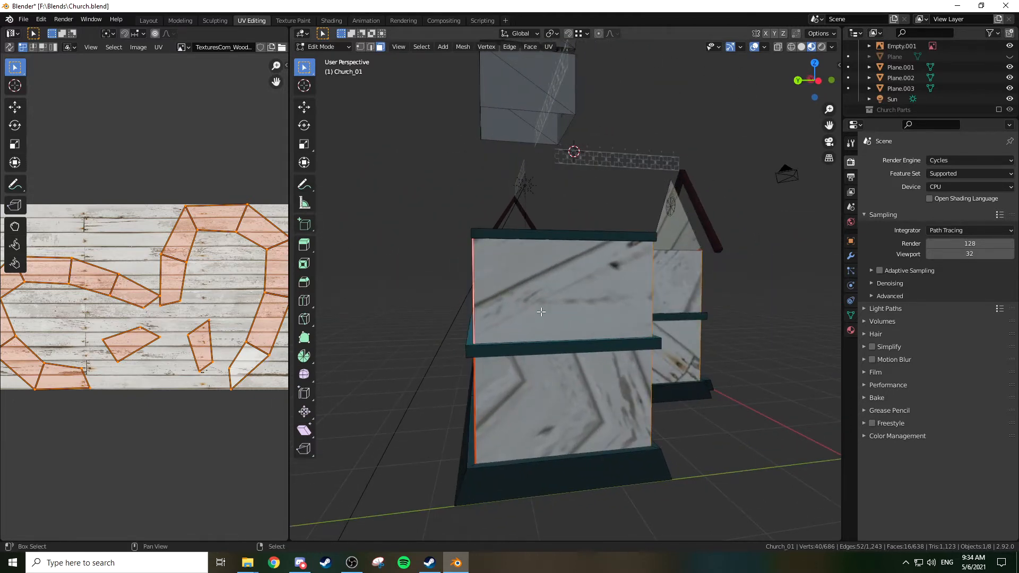
pyautogui.keyDown('shift'); pyautogui.click(540, 312); pyautogui.keyUp('shift')
pyautogui.keyDown('shift'); pyautogui.click(570, 376); pyautogui.keyUp('shift')
pyautogui.moveTo(670, 374); pyautogui.dragTo(552, 310, button='middle')
pyautogui.keyDown('shift'); pyautogui.click(552, 311); pyautogui.keyUp('shift')
pyautogui.keyDown('shift'); pyautogui.click(552, 382); pyautogui.keyUp('shift')
pyautogui.moveTo(552, 382); pyautogui.dragTo(635, 362, button='middle')
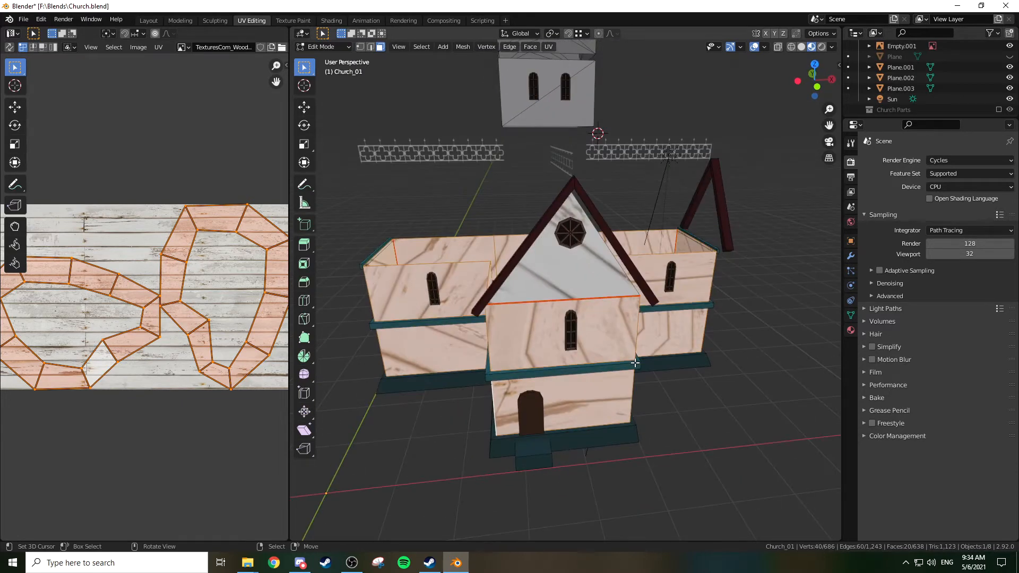
# Add the triangular front gable face to the selection and unwrap all selected wall faces using the marked seams
pyautogui.press('u')
pyautogui.keyDown('shift'); pyautogui.rightClick(597, 282); pyautogui.keyUp('shift')
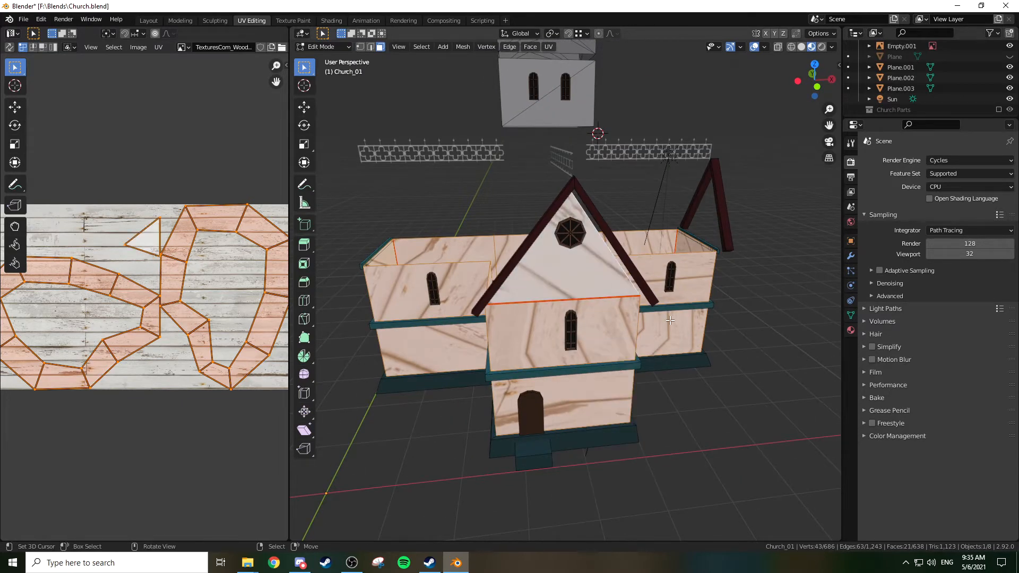
pyautogui.press('u')
pyautogui.click(670, 321)
pyautogui.scroll(-1, 198, 279)
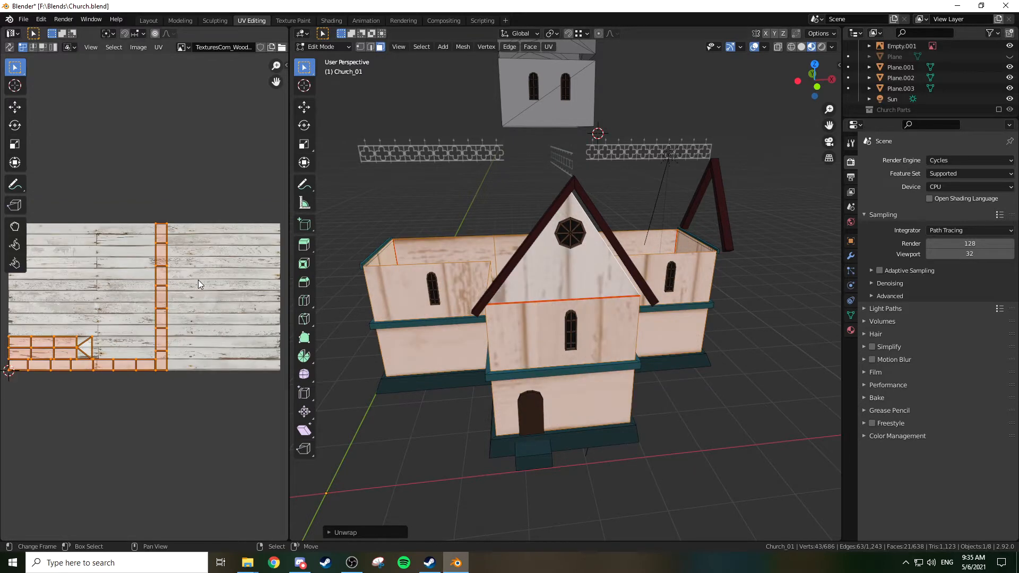
pyautogui.moveTo(142, 304); pyautogui.dragTo(226, 308, button='middle')
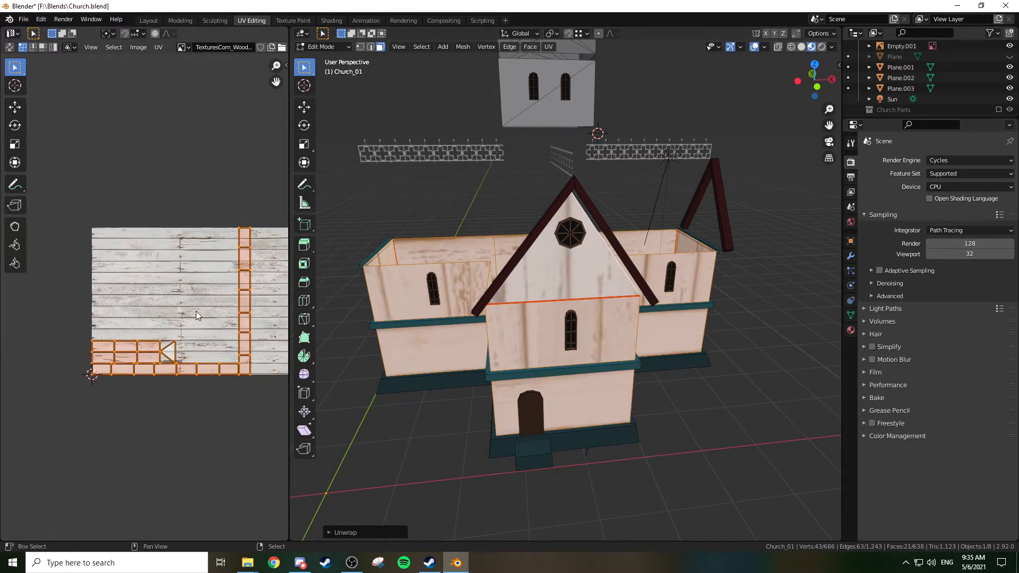
# Widen the UV editor beside the 3D view to show more of the unwrapped wall layout
pyautogui.moveTo(364, 298); pyautogui.dragTo(297, 300, button='middle')
pyautogui.moveTo(289, 280); pyautogui.dragTo(486, 280)
pyautogui.scroll(5, 361, 278)
pyautogui.scroll(-2, 371, 280)
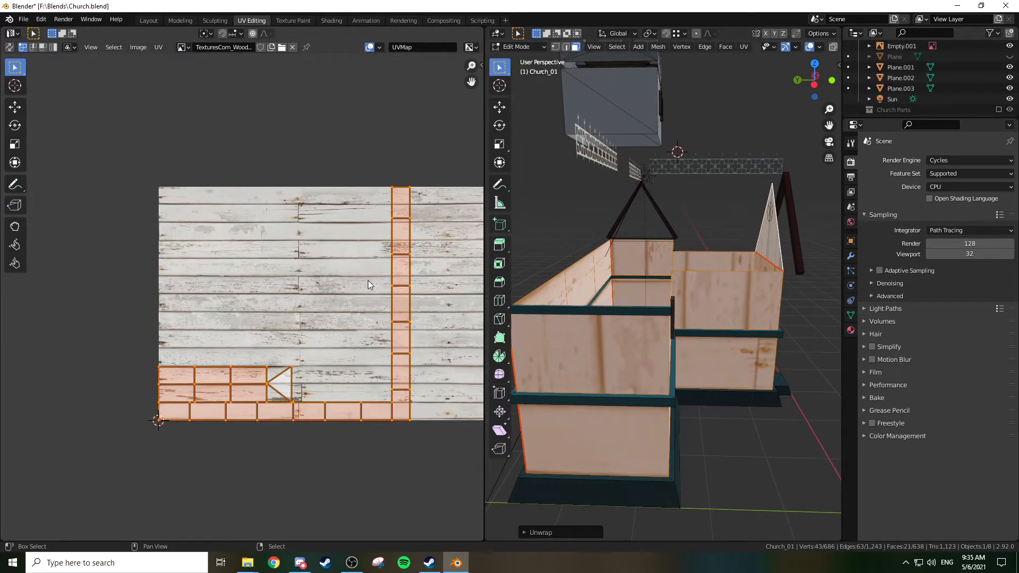
# Try to move a single wall face within the vertical strip of the UV layout
pyautogui.moveTo(371, 281); pyautogui.dragTo(353, 282, button='middle')
pyautogui.press('3')
pyautogui.click(346, 266)
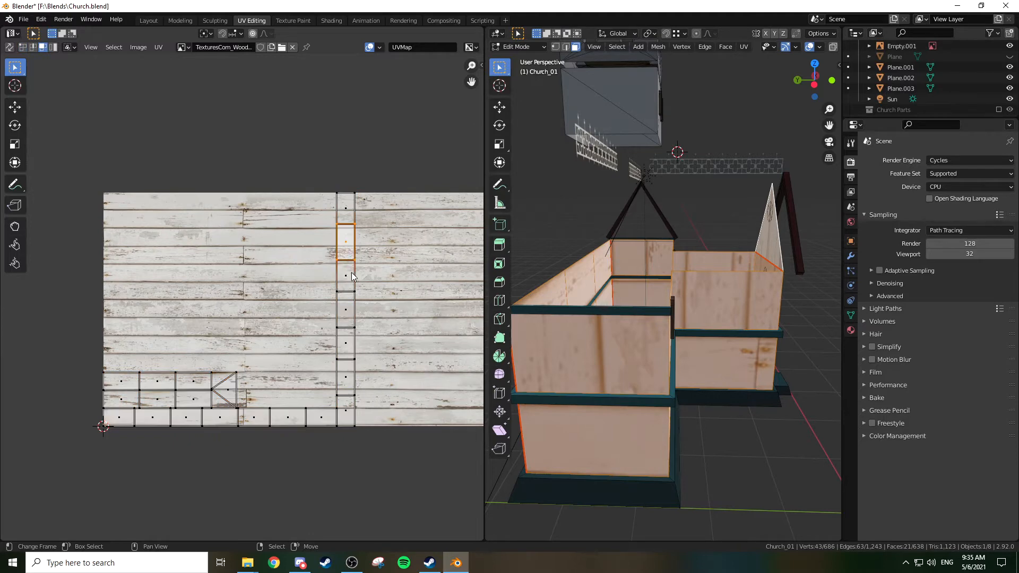
pyautogui.press('a')
pyautogui.press('a')
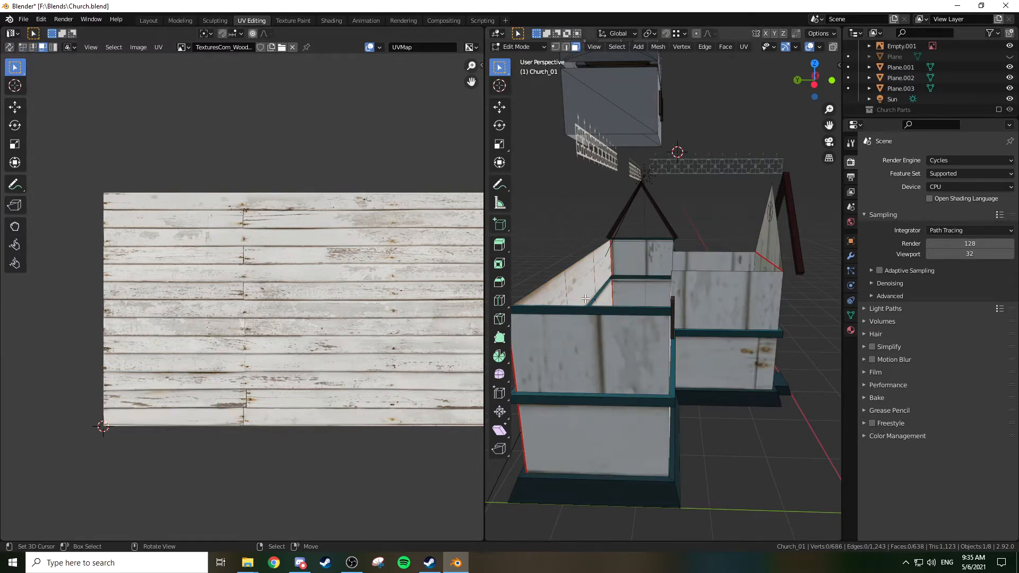
pyautogui.hotkey('ctrl', 'z')
pyautogui.click(343, 311)
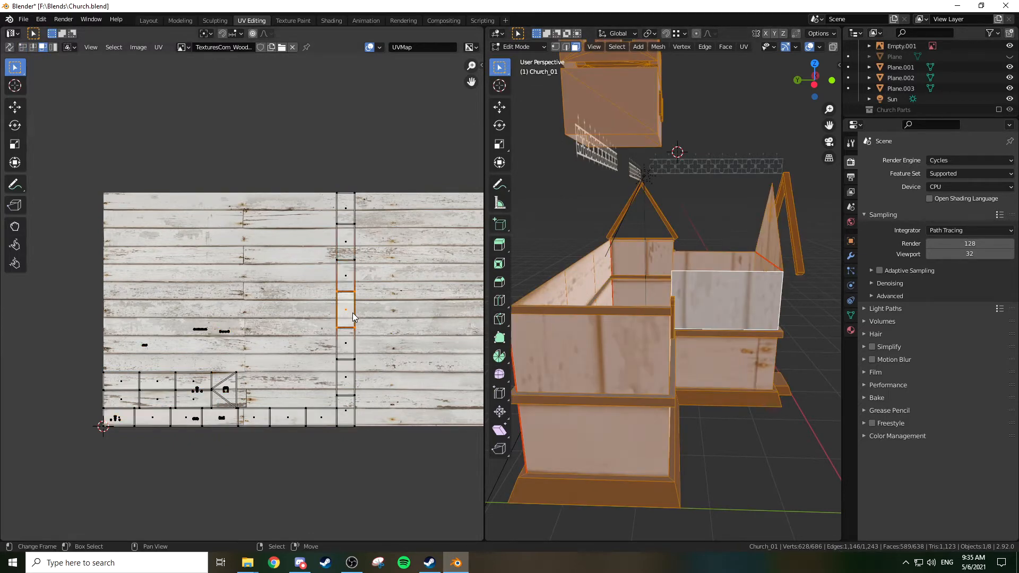
pyautogui.press('g')
pyautogui.rightClick(391, 301)
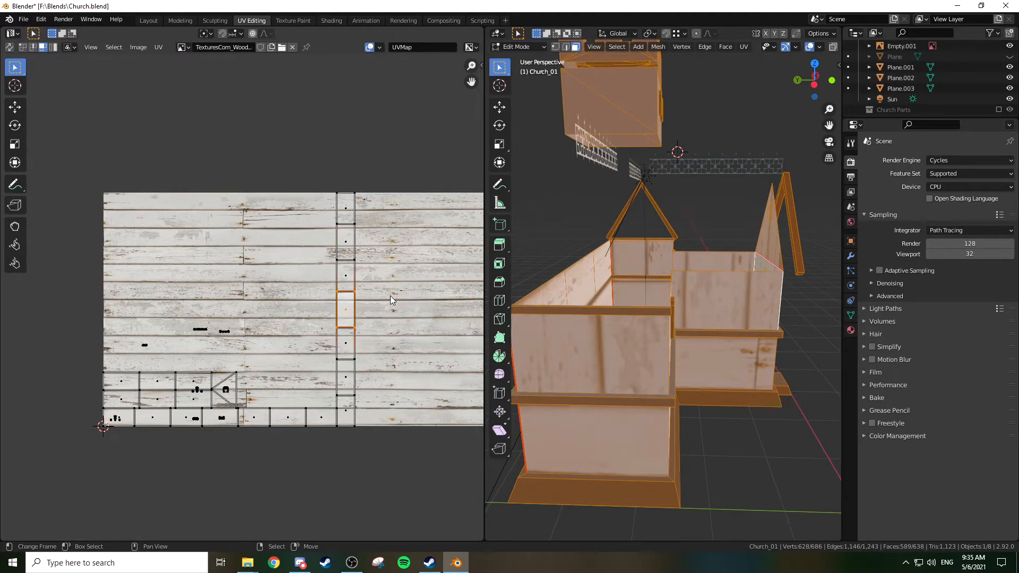
# Try to move the whole vertical strip of wall faces in the UV layout
pyautogui.click(347, 411)
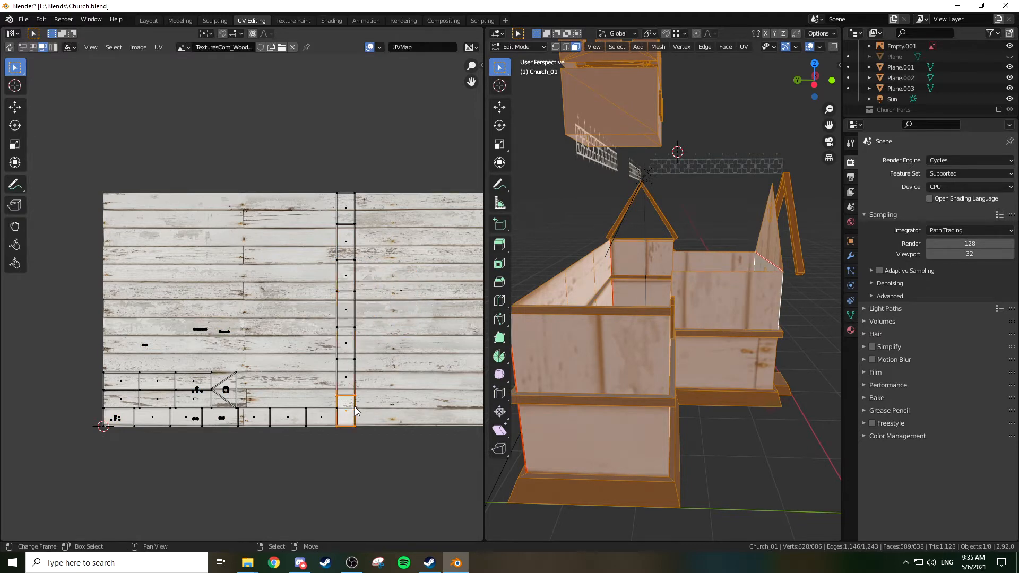
pyautogui.keyDown('alt'); pyautogui.click(346, 376); pyautogui.keyUp('alt')
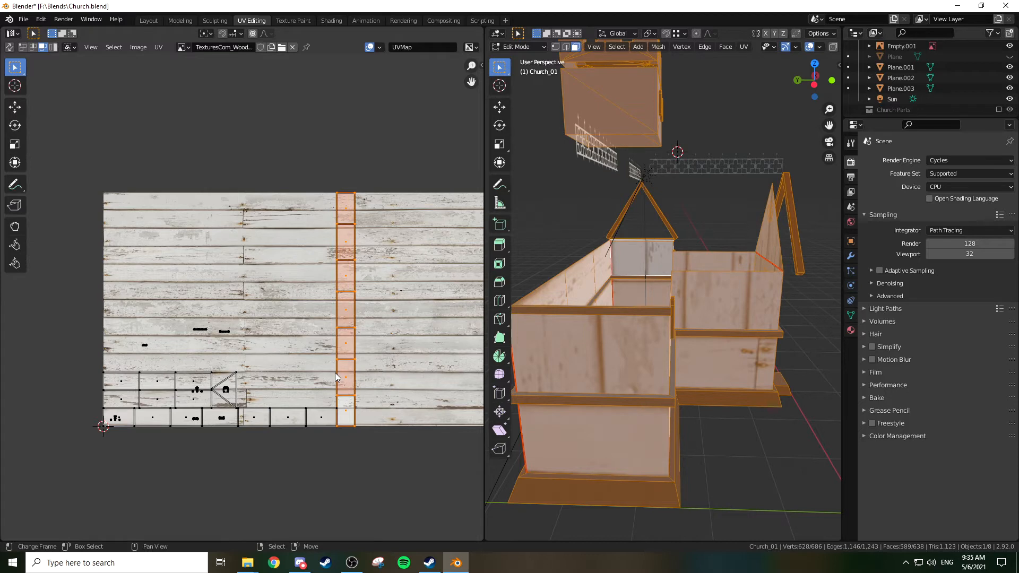
pyautogui.press('g')
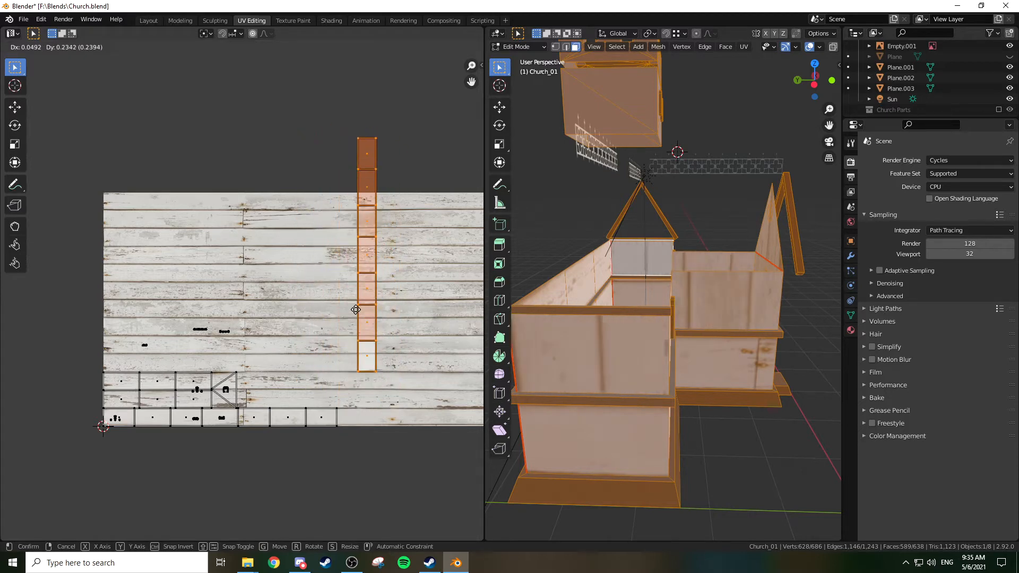
pyautogui.rightClick(367, 332)
pyautogui.moveTo(610, 340); pyautogui.dragTo(681, 339, button='middle')
pyautogui.scroll(-3, 681, 338)
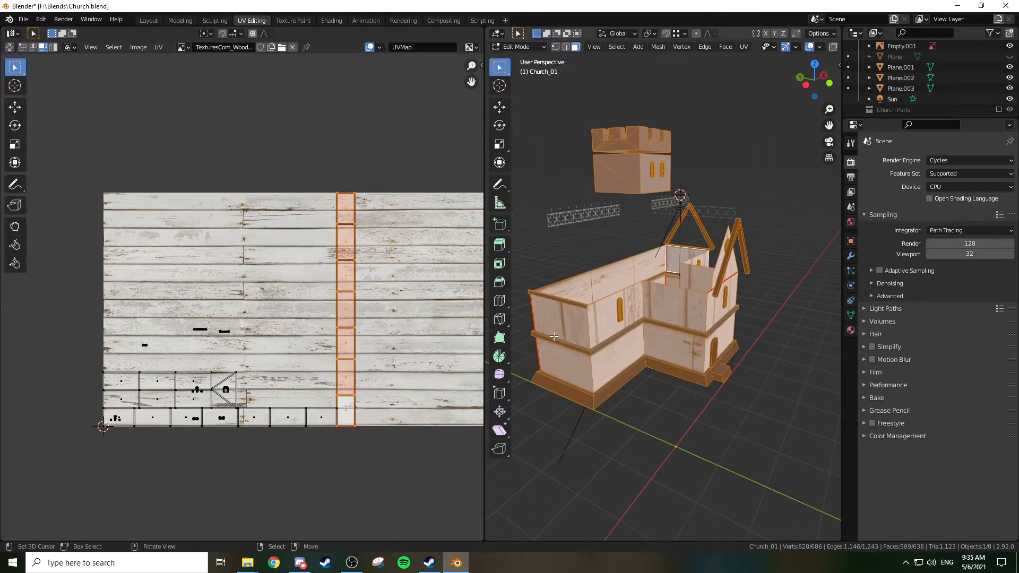
pyautogui.press('g')
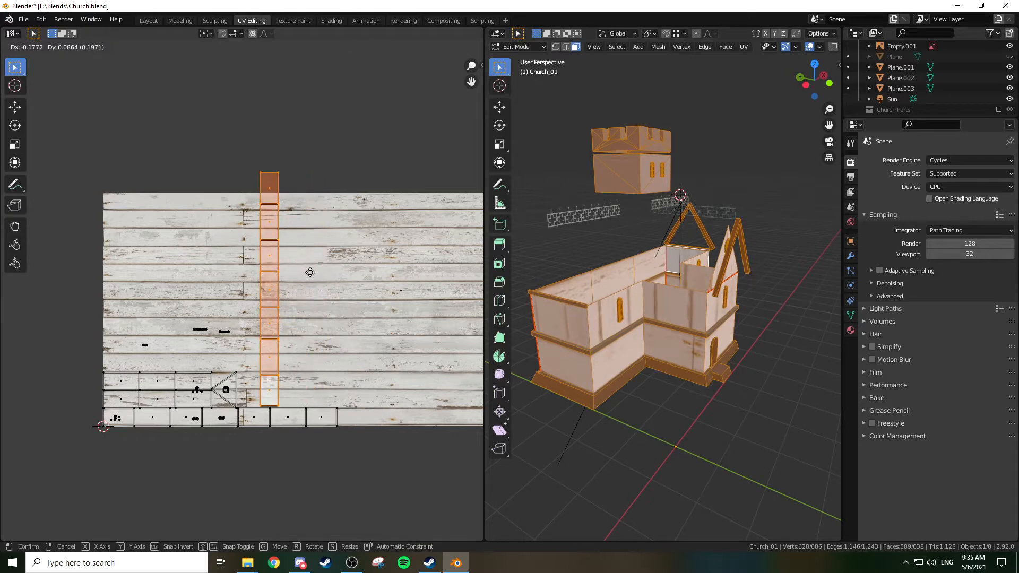
pyautogui.click(382, 291)
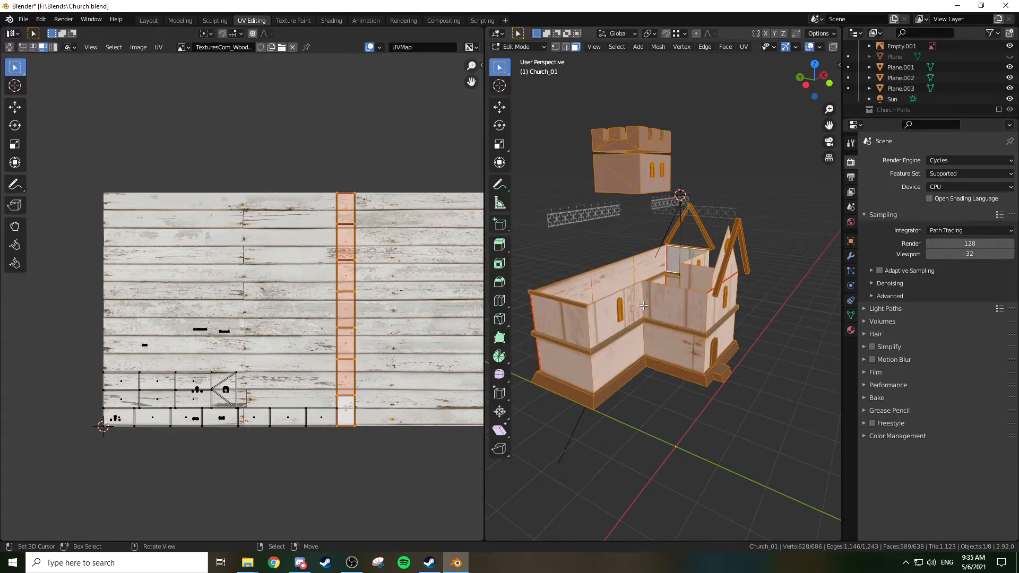
# Mark seams on the vertical edges at both inner corners where the front wing meets the main walls
pyautogui.press('2')
pyautogui.click(644, 305)
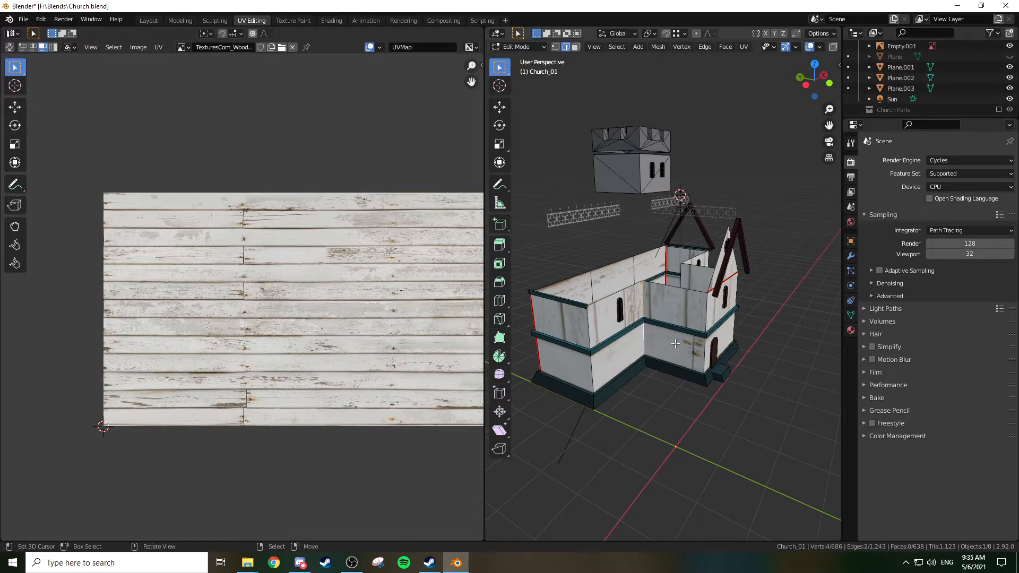
pyautogui.scroll(5, 670, 344)
pyautogui.scroll(-4, 670, 343)
pyautogui.scroll(2, 663, 329)
pyautogui.rightClick(659, 322)
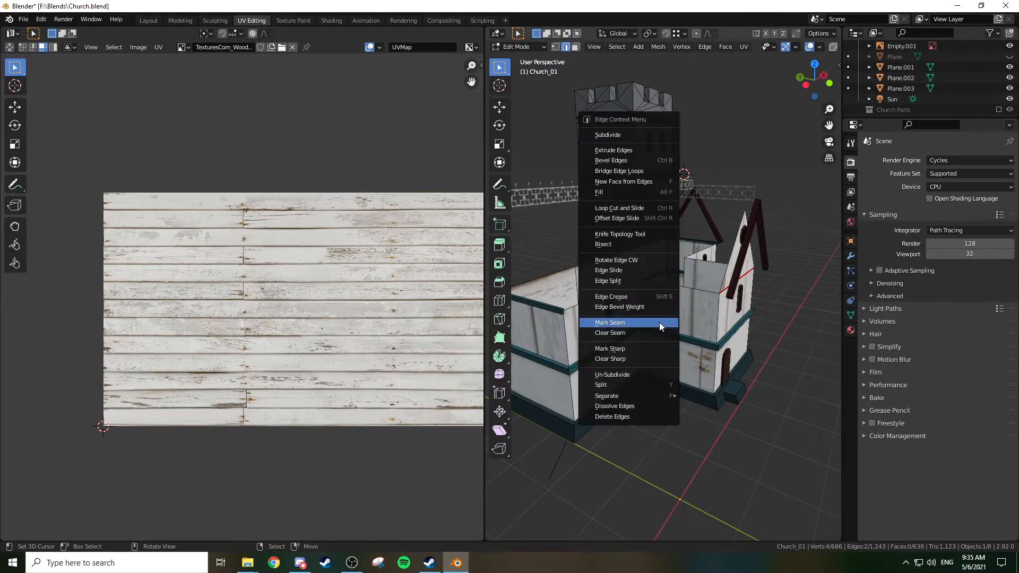
pyautogui.click(659, 322)
pyautogui.moveTo(659, 322); pyautogui.dragTo(621, 298, button='middle')
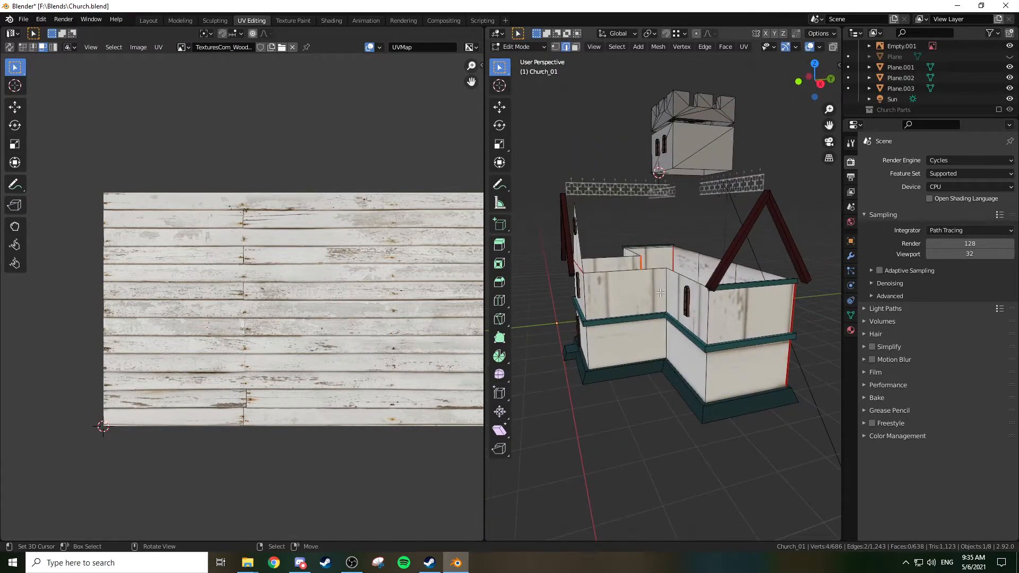
pyautogui.rightClick(658, 341)
pyautogui.click(636, 342)
# Select the upper and lower faces of one end wall, the adjoining main front wall and the front wing's side wall
pyautogui.moveTo(636, 341); pyautogui.dragTo(682, 335, button='middle')
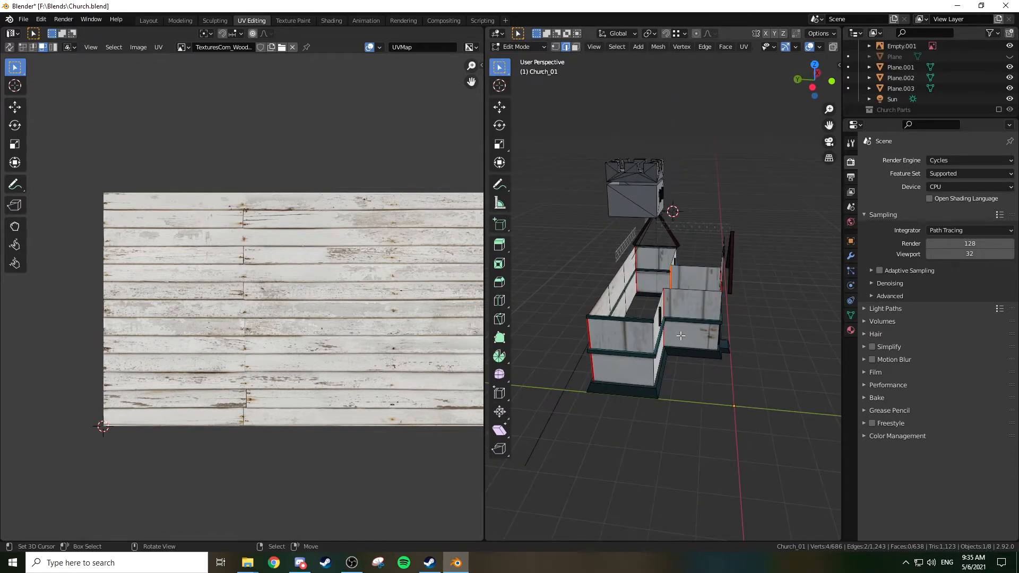
pyautogui.rightClick(644, 344)
pyautogui.keyDown('shift'); pyautogui.rightClick(644, 365); pyautogui.keyUp('shift')
pyautogui.keyDown('shift'); pyautogui.rightClick(659, 355); pyautogui.keyUp('shift')
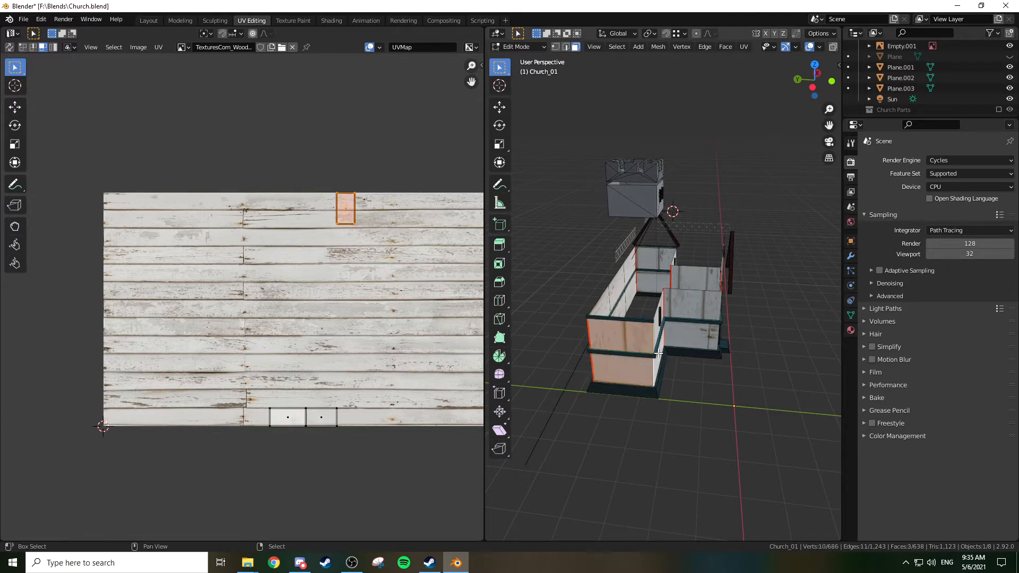
pyautogui.keyDown('shift'); pyautogui.rightClick(657, 333); pyautogui.keyUp('shift')
pyautogui.keyDown('shift'); pyautogui.rightClick(682, 314); pyautogui.keyUp('shift')
pyautogui.keyDown('shift'); pyautogui.rightClick(683, 330); pyautogui.keyUp('shift')
# Add the faces of the wing's front and other side walls, the adjoining main front wall and the opposite end wall
pyautogui.moveTo(685, 332); pyautogui.dragTo(578, 330, button='middle')
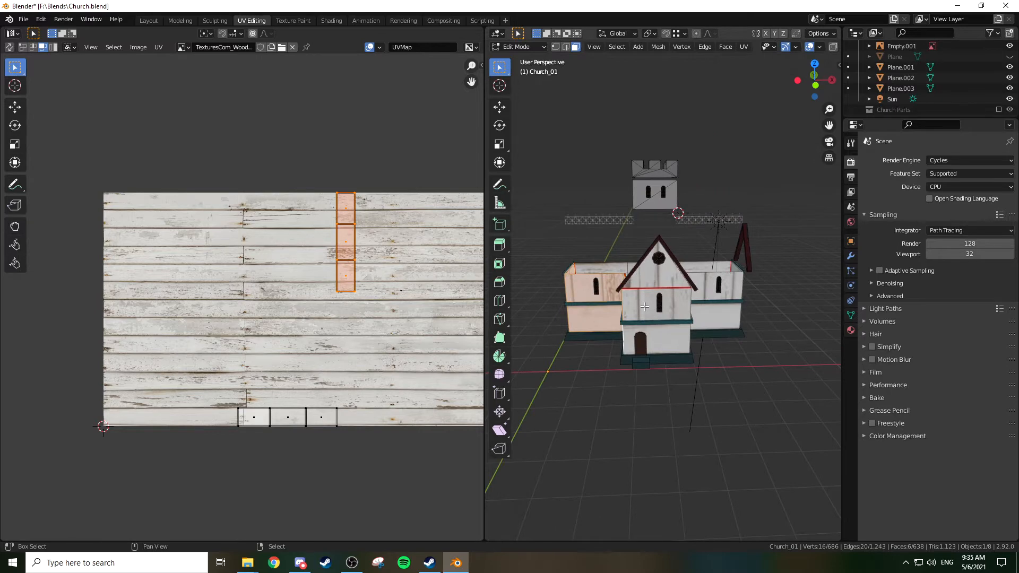
pyautogui.keyDown('shift'); pyautogui.rightClick(664, 314); pyautogui.keyUp('shift')
pyautogui.keyDown('shift'); pyautogui.rightClick(666, 339); pyautogui.keyUp('shift')
pyautogui.moveTo(666, 339); pyautogui.dragTo(616, 348, button='middle')
pyautogui.keyDown('shift'); pyautogui.rightClick(656, 294); pyautogui.keyUp('shift')
pyautogui.keyDown('shift'); pyautogui.rightClick(656, 329); pyautogui.keyUp('shift')
pyautogui.keyDown('shift'); pyautogui.rightClick(701, 331); pyautogui.keyUp('shift')
pyautogui.keyDown('shift'); pyautogui.rightClick(701, 294); pyautogui.keyUp('shift')
pyautogui.keyDown('shift'); pyautogui.rightClick(741, 330); pyautogui.keyUp('shift')
# Add the upper and lower faces along the long back wall to the selection
pyautogui.moveTo(741, 330); pyautogui.dragTo(690, 318, button='middle')
pyautogui.keyDown('shift'); pyautogui.rightClick(637, 298); pyautogui.keyUp('shift')
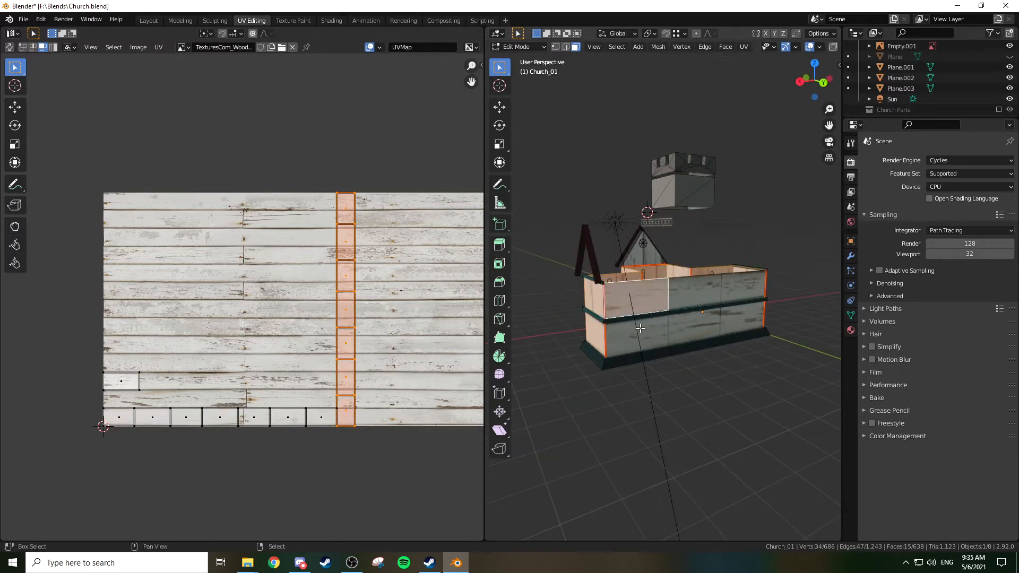
pyautogui.keyDown('shift'); pyautogui.rightClick(637, 336); pyautogui.keyUp('shift')
pyautogui.keyDown('shift'); pyautogui.rightClick(695, 326); pyautogui.keyUp('shift')
pyautogui.keyDown('shift'); pyautogui.rightClick(699, 297); pyautogui.keyUp('shift')
pyautogui.keyDown('shift'); pyautogui.rightClick(743, 318); pyautogui.keyUp('shift')
# Add the triangular front gable face to the selection and unwrap all selected wall faces again with the new seams
pyautogui.moveTo(743, 318); pyautogui.dragTo(616, 307, button='middle')
pyautogui.keyDown('shift'); pyautogui.rightClick(682, 273); pyautogui.keyUp('shift')
pyautogui.press('u')
pyautogui.click(616, 307)
pyautogui.scroll(-2, 389, 279)
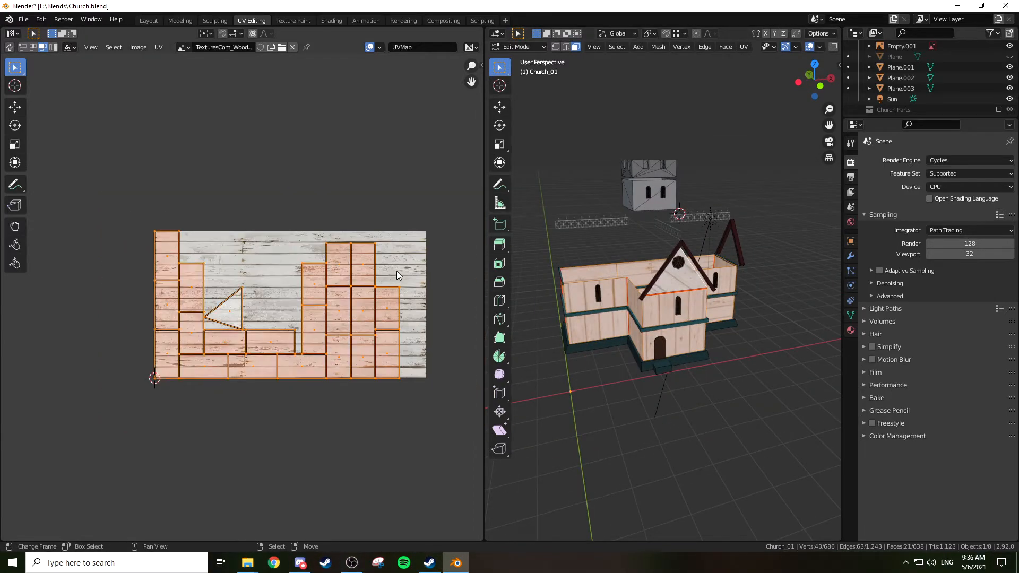
# Select only the upper and lower faces of the front wing's front wall and frame them in front view
pyautogui.rightClick(665, 310)
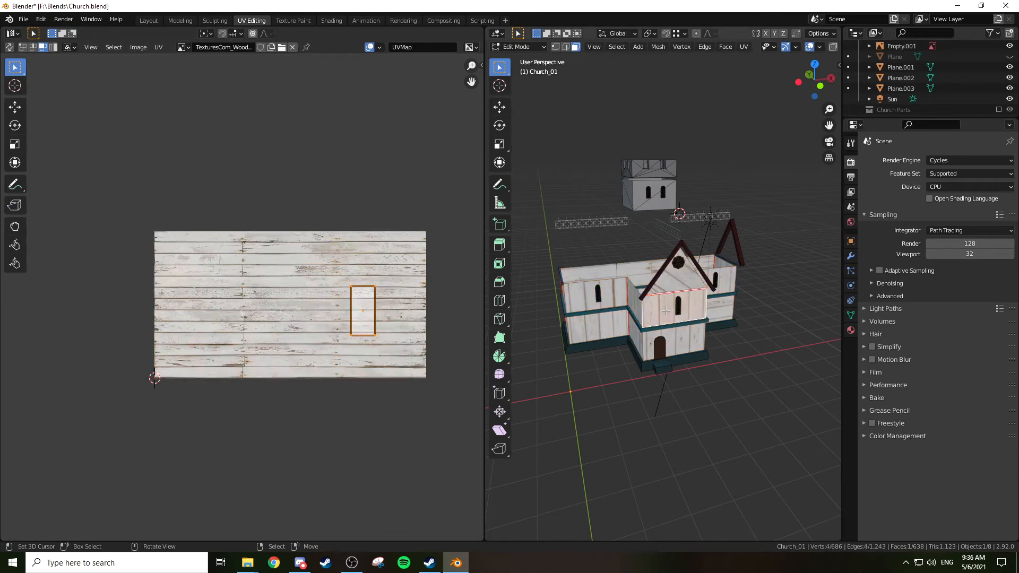
pyautogui.keyDown('shift'); pyautogui.rightClick(682, 342); pyautogui.keyUp('shift')
pyautogui.scroll(2, 392, 280)
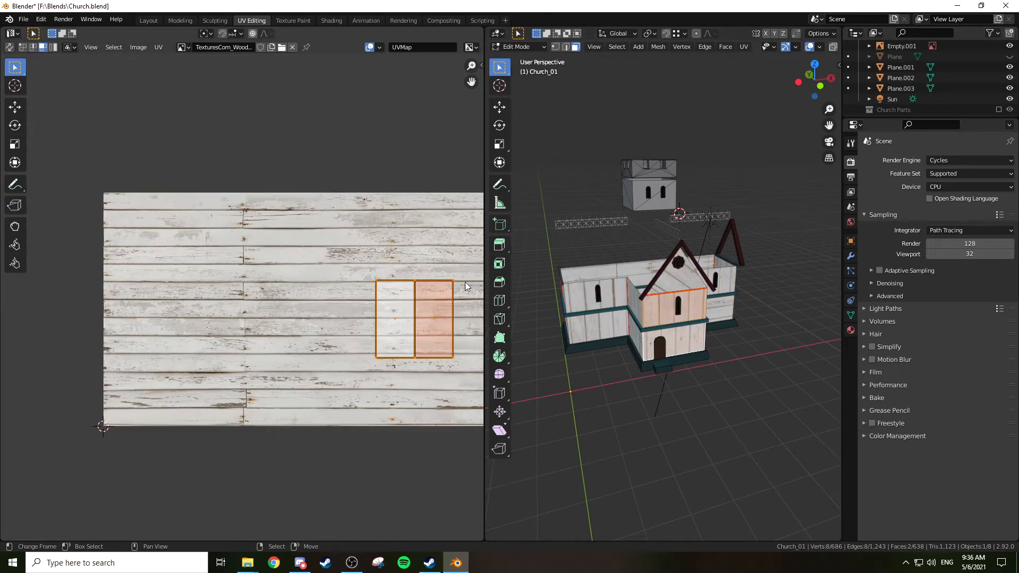
pyautogui.press('KP_1')
pyautogui.press('KP_Decimal')
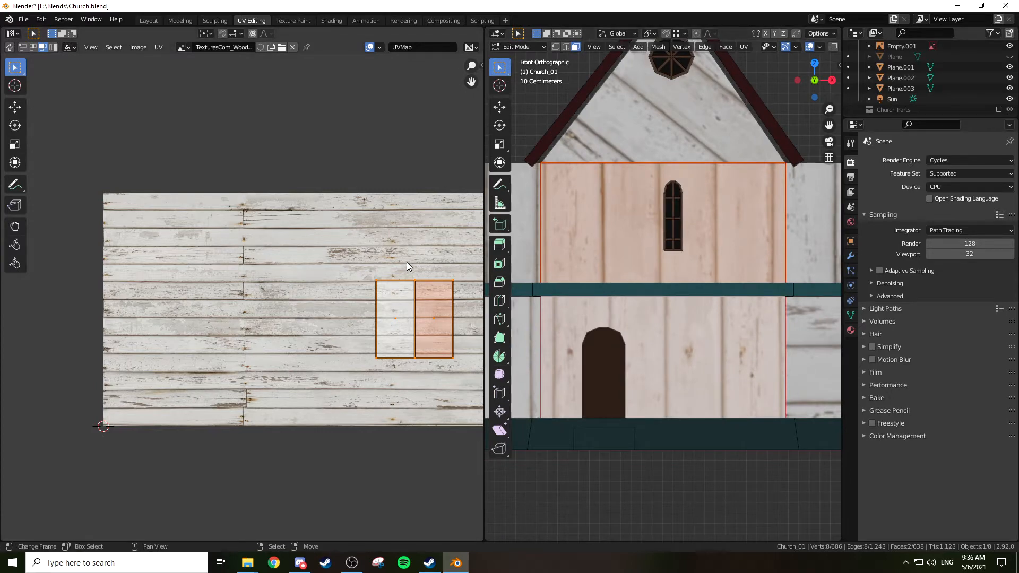
# Rotate the UVs of the two front wall faces by 90 degrees twice
pyautogui.press('g')
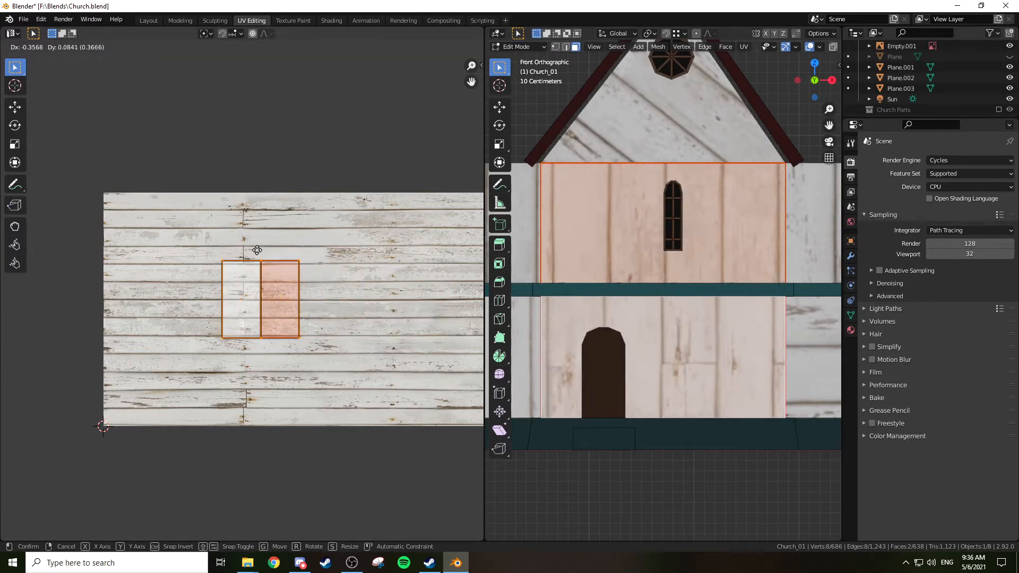
pyautogui.rightClick(269, 241)
pyautogui.write('r')
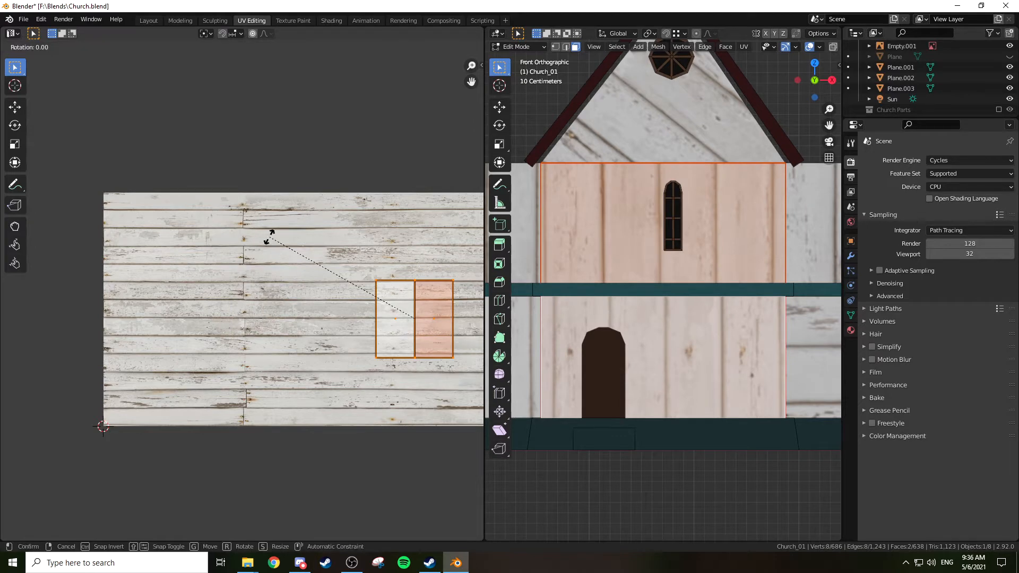
pyautogui.write('90')
pyautogui.press('Return')
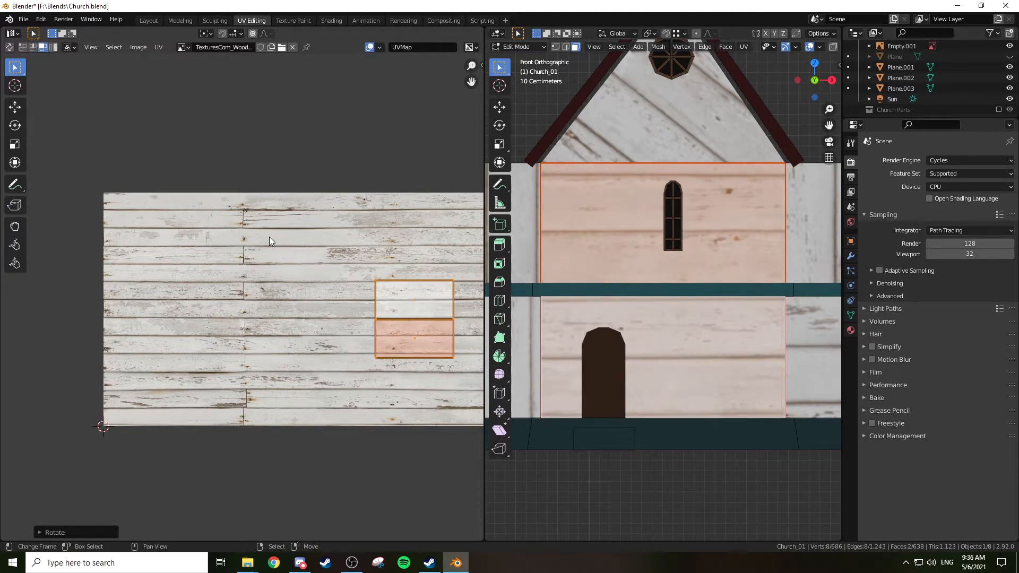
pyautogui.press('r')
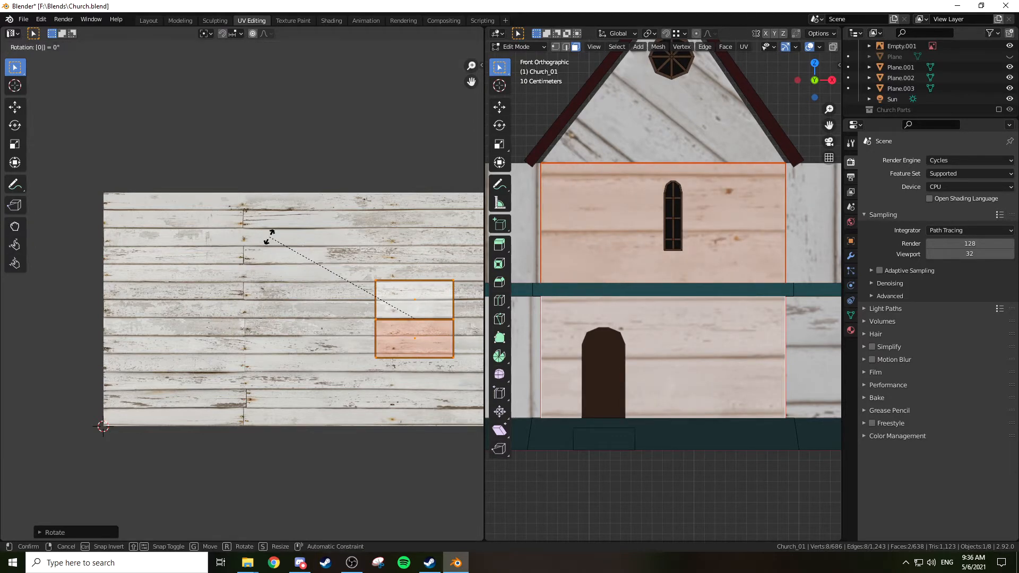
pyautogui.write('90')
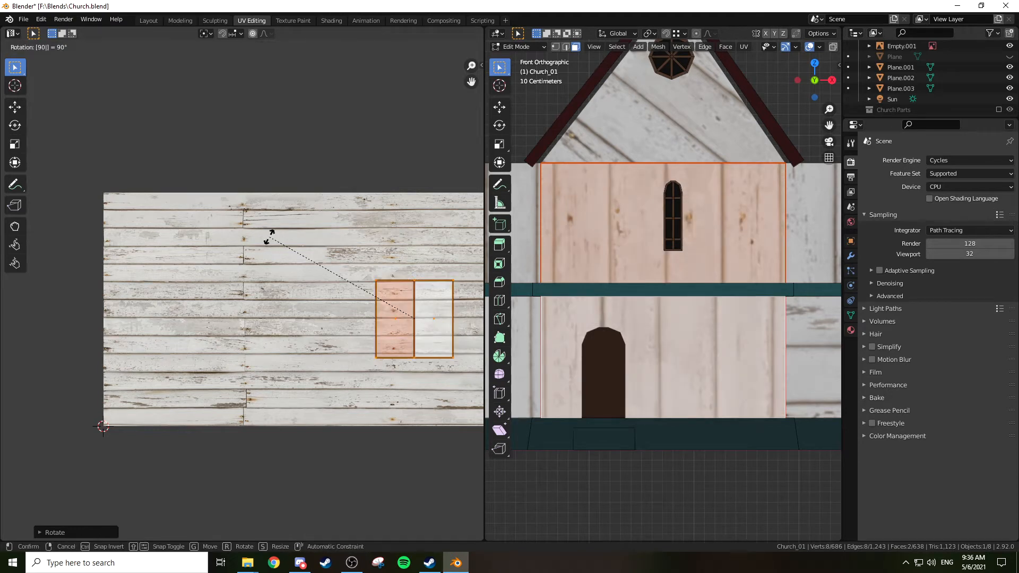
pyautogui.press('Return')
# Stretch the front wall UVs along the X axis and reposition them over the planks image
pyautogui.scroll(-1, 371, 280)
pyautogui.press('s')
pyautogui.press('x')
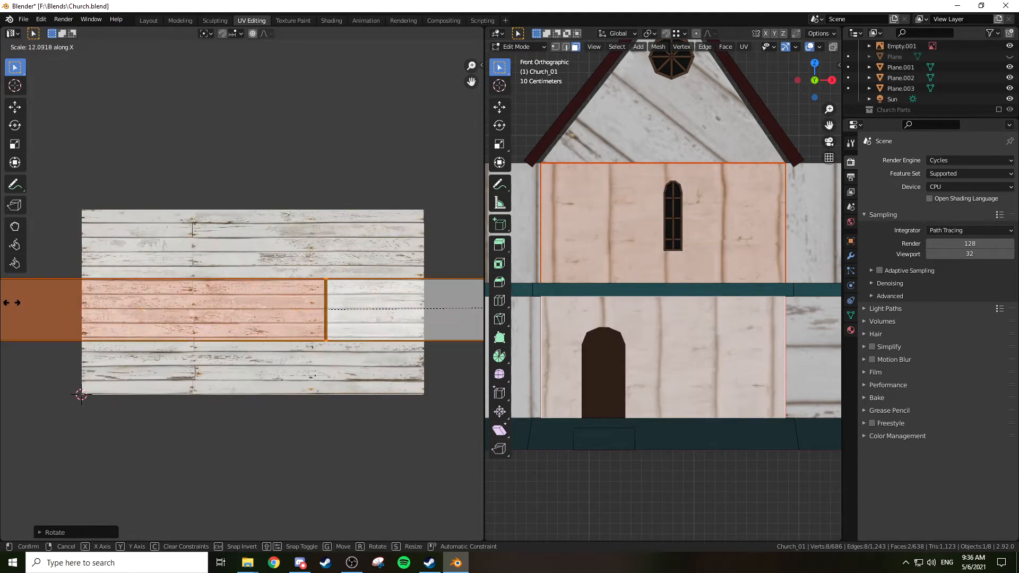
pyautogui.press('Escape')
pyautogui.press('s')
pyautogui.press('x')
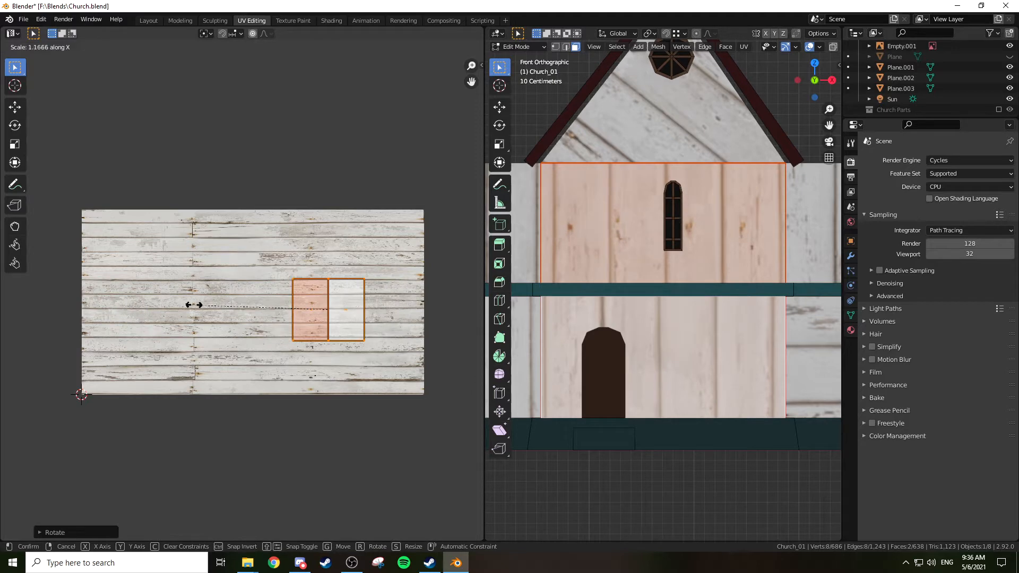
pyautogui.click(33, 297)
pyautogui.press('g')
pyautogui.click(220, 313)
# Enlarge the front wall UVs and adjust their position until they span nearly the full width of the planks image
pyautogui.press('s')
pyautogui.click(111, 291)
pyautogui.press('g')
pyautogui.click(109, 293)
pyautogui.press('s')
pyautogui.click(212, 306)
# Scale the front wall UVs along the Y axis to cover most of the image's height and nudge them into place
pyautogui.press('s')
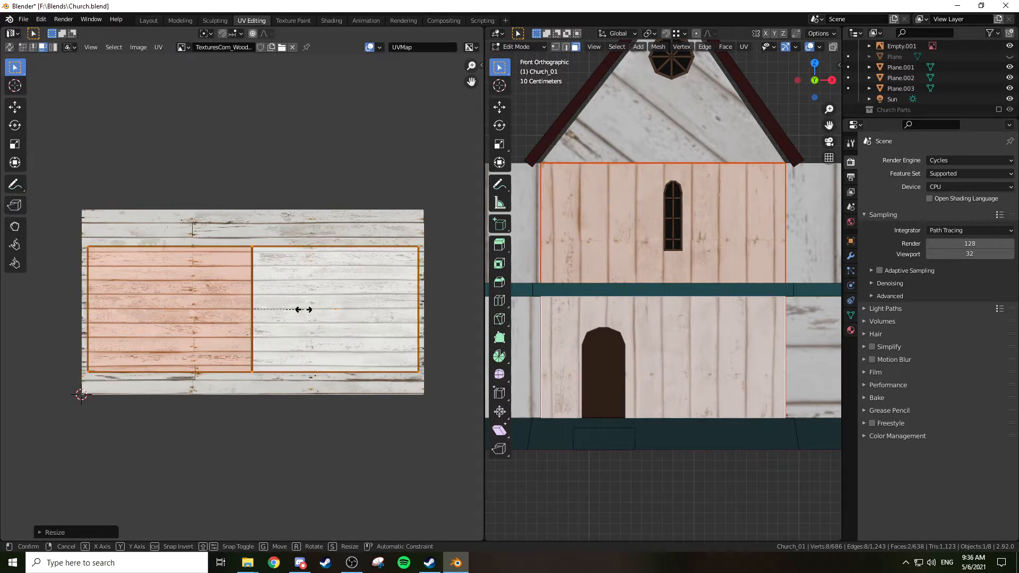
pyautogui.press('y')
pyautogui.click(320, 306)
pyautogui.press('g')
pyautogui.click(322, 305)
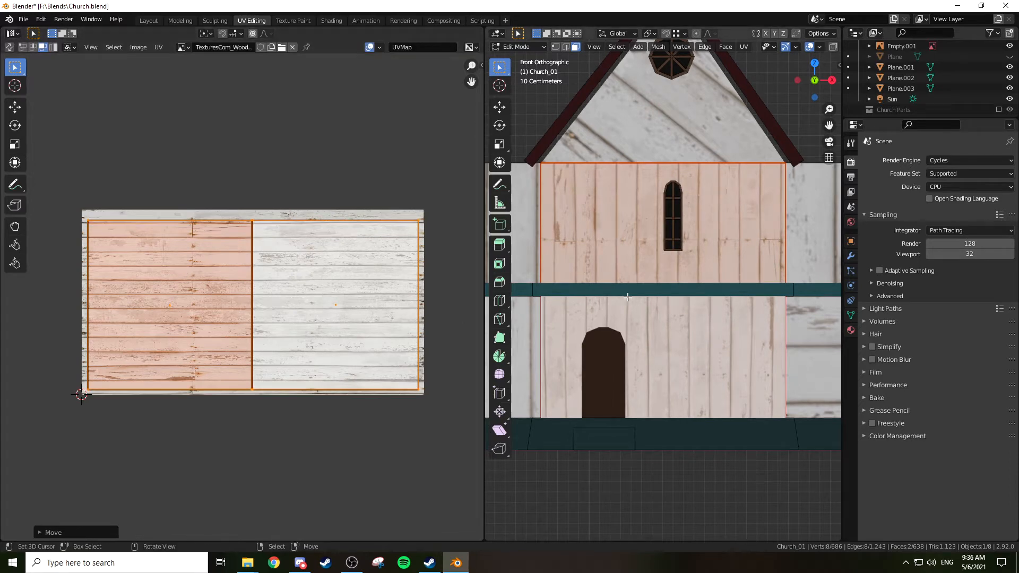
# Move the upper front wall's UVs along X onto the cleaner half of the planks image, over the lower wall's UVs
pyautogui.moveTo(633, 292); pyautogui.dragTo(681, 311, button='middle')
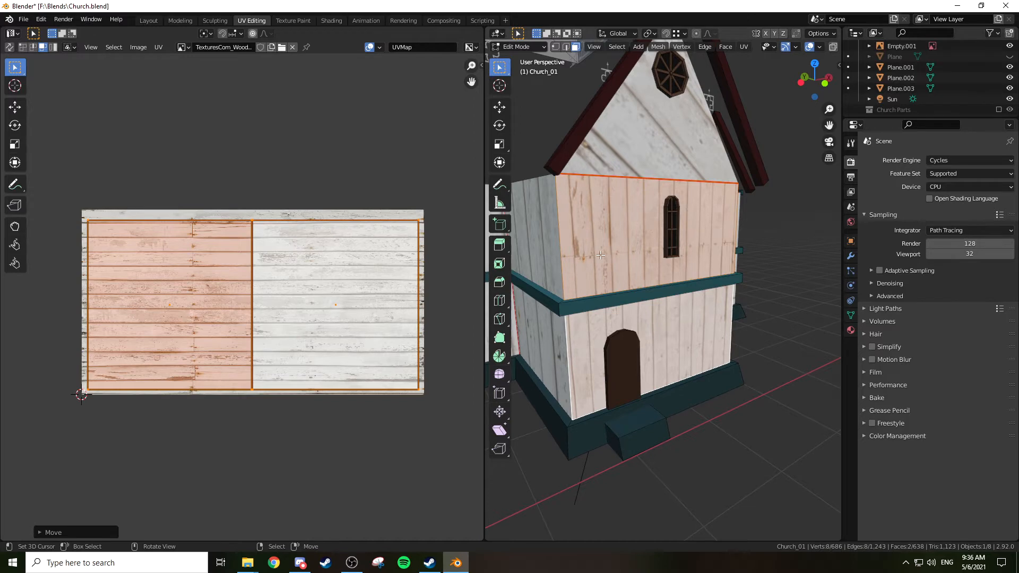
pyautogui.scroll(4, 626, 262)
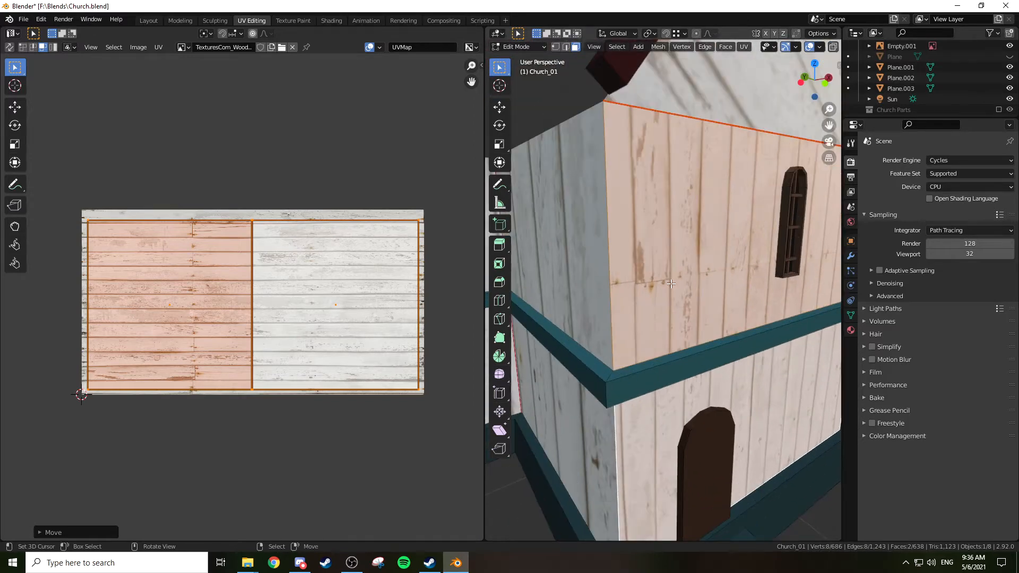
pyautogui.scroll(-3, 702, 275)
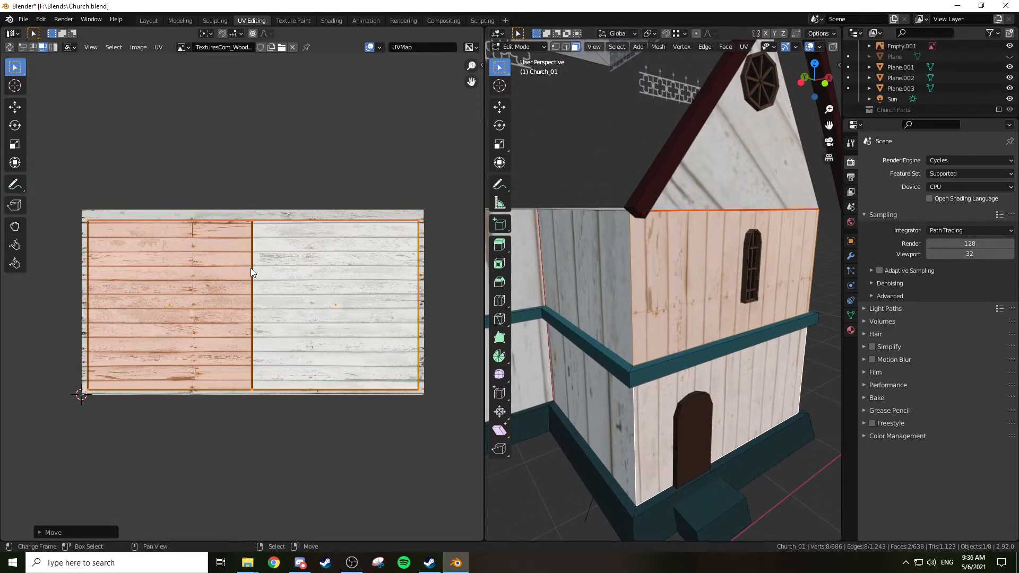
pyautogui.click(219, 271)
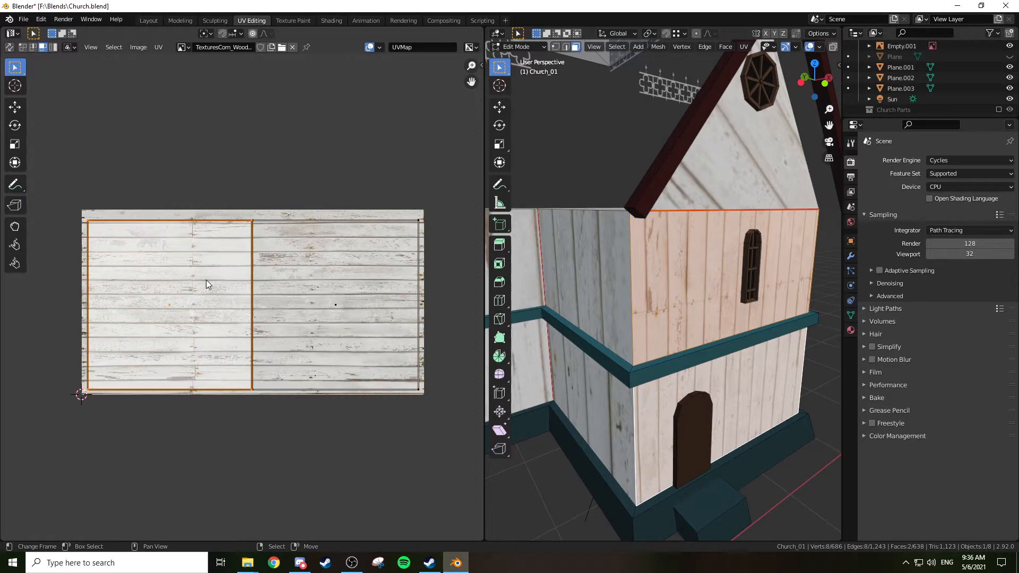
pyautogui.press('g')
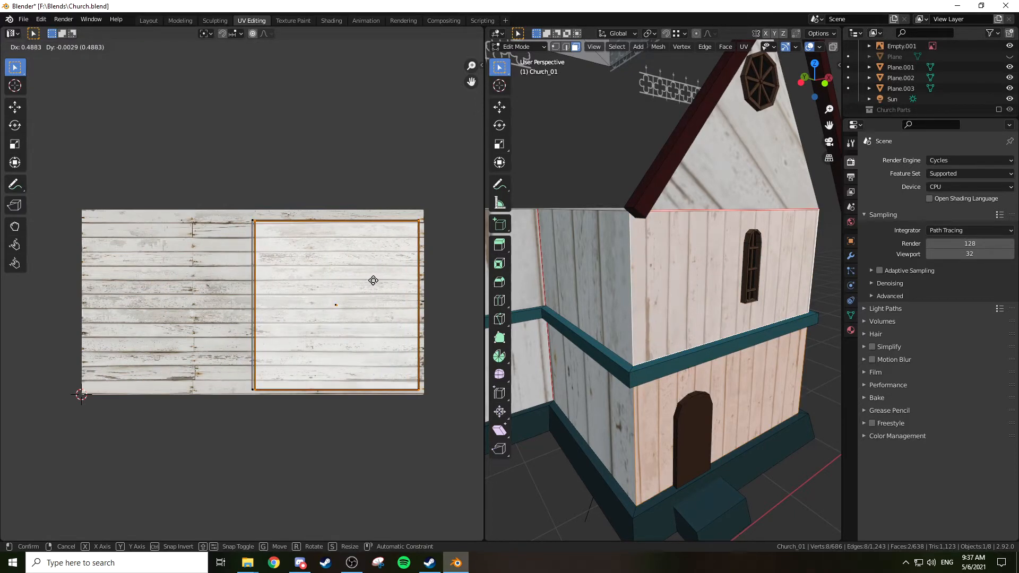
pyautogui.click(373, 281)
pyautogui.scroll(-1, 378, 280)
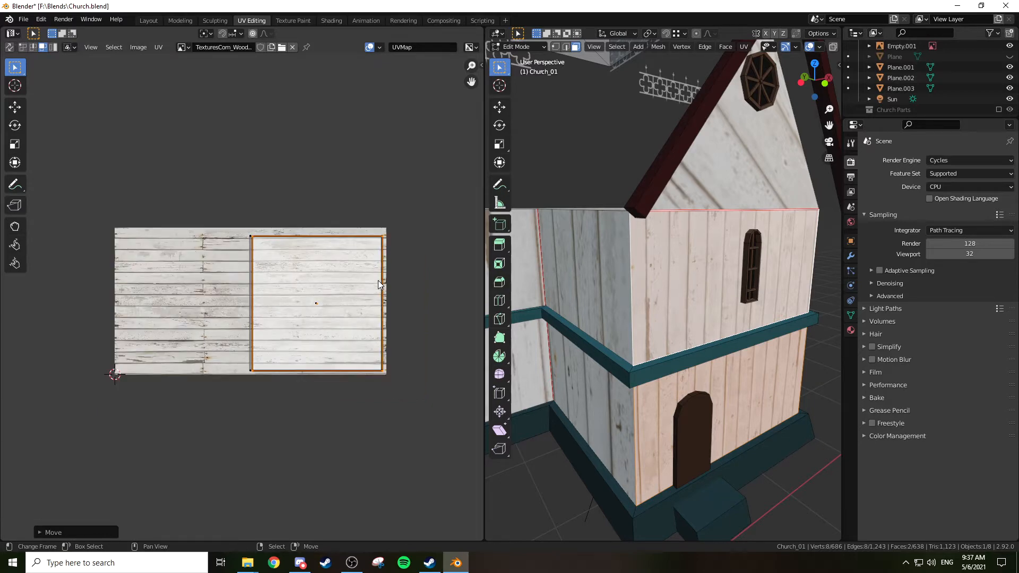
pyautogui.moveTo(698, 289); pyautogui.dragTo(710, 287, button='middle')
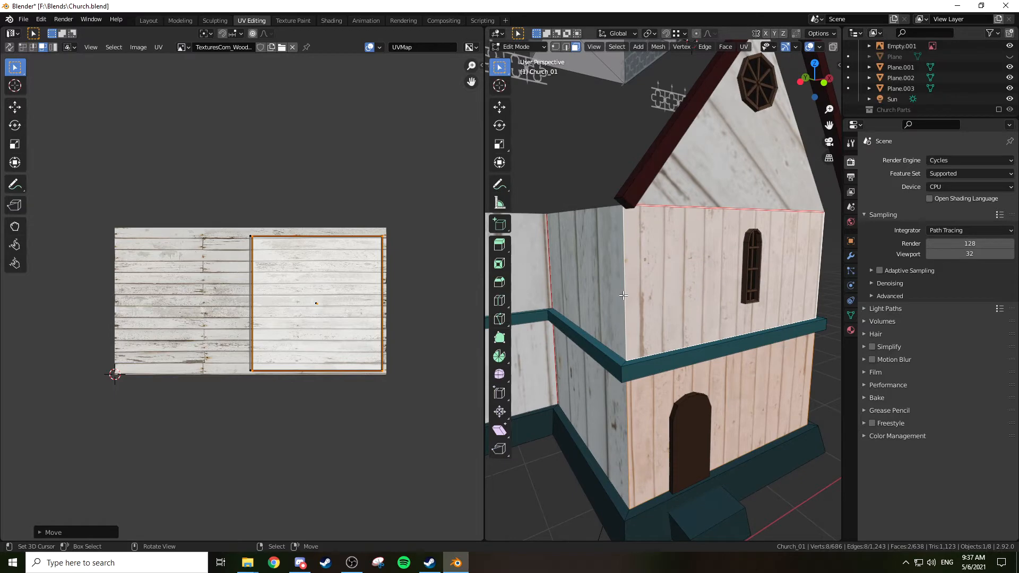
# Stretch the upper front wall's UVs along the Y axis well beyond the planks image to make the planks narrower
pyautogui.press('s')
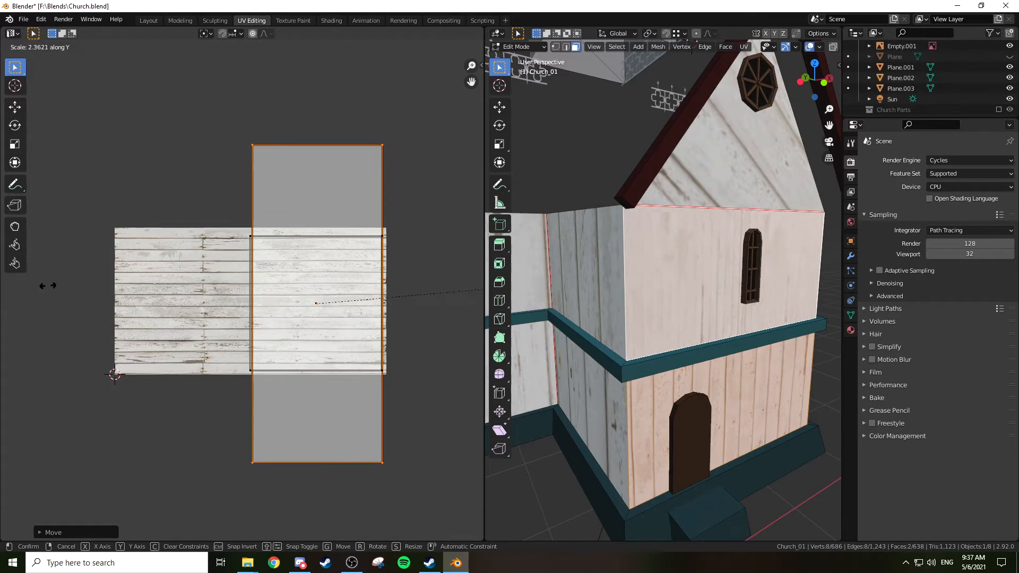
pyautogui.click(106, 296)
pyautogui.moveTo(638, 263); pyautogui.dragTo(615, 264, button='middle')
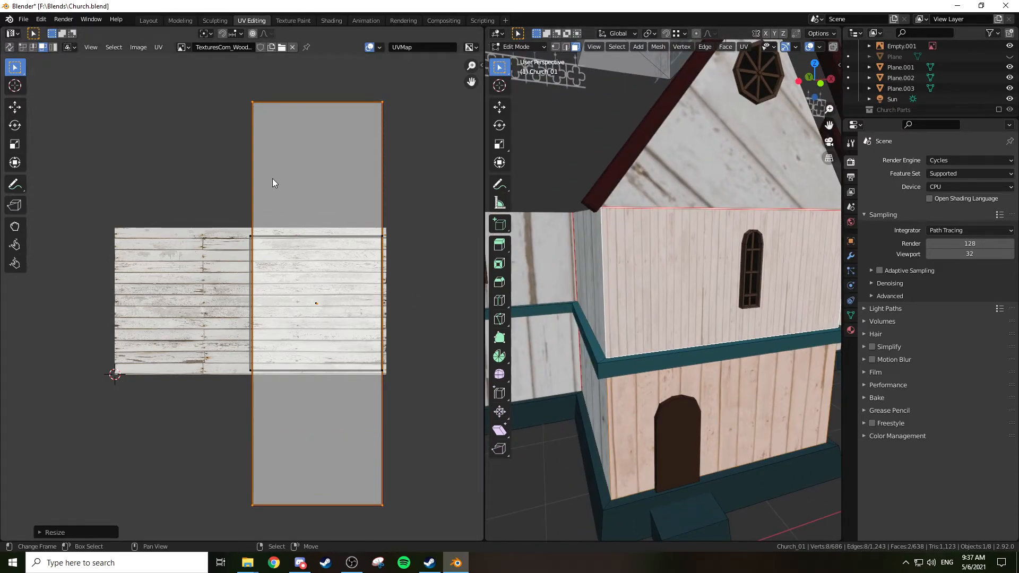
pyautogui.keyDown('shift'); pyautogui.moveTo(709, 256); pyautogui.dragTo(750, 265, button='middle'); pyautogui.keyUp('shift')
pyautogui.scroll(2, 638, 251)
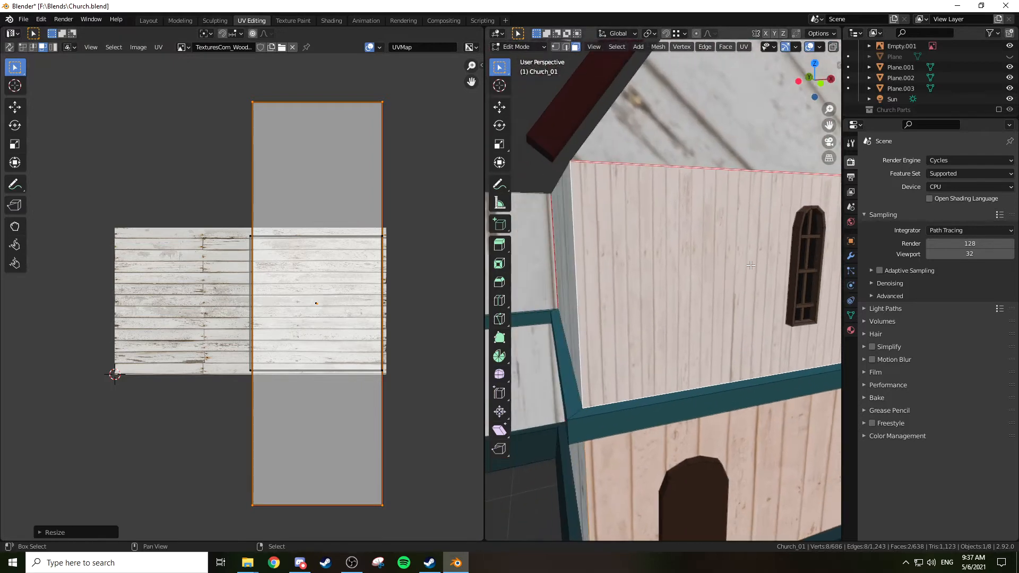
pyautogui.scroll(5, 682, 263)
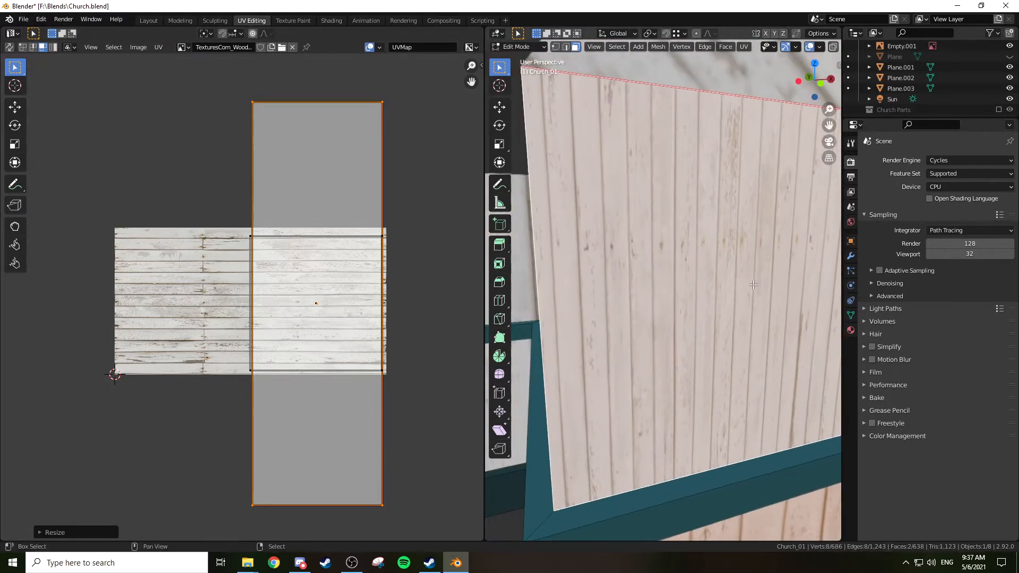
# Scale the upper front wall's UVs along Y by about 0.67 to widen the planks
pyautogui.press('s')
pyautogui.press('y')
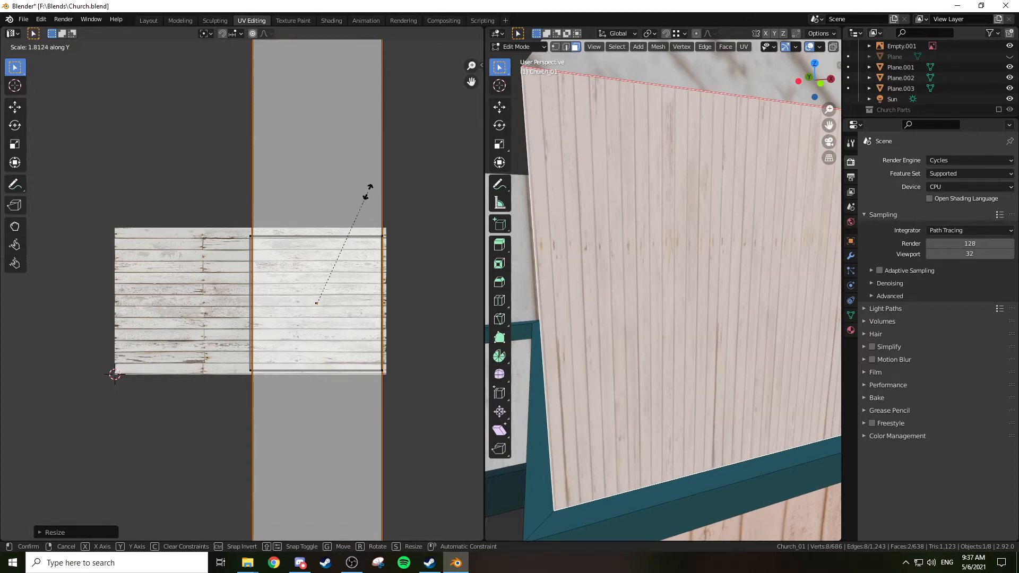
pyautogui.click(363, 214)
pyautogui.press('s')
pyautogui.press('y')
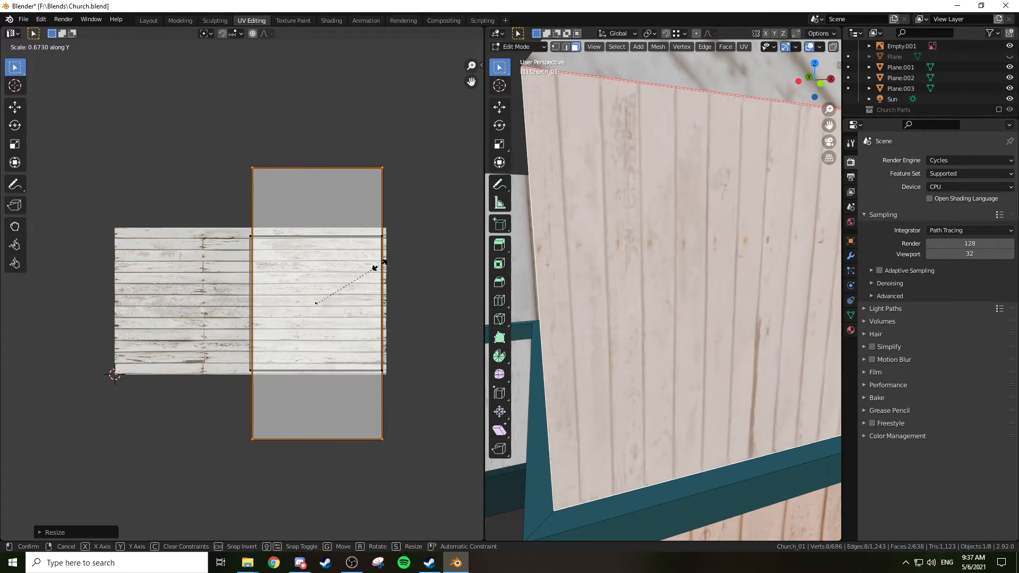
pyautogui.click(379, 264)
pyautogui.scroll(-1, 392, 266)
pyautogui.scroll(-6, 664, 286)
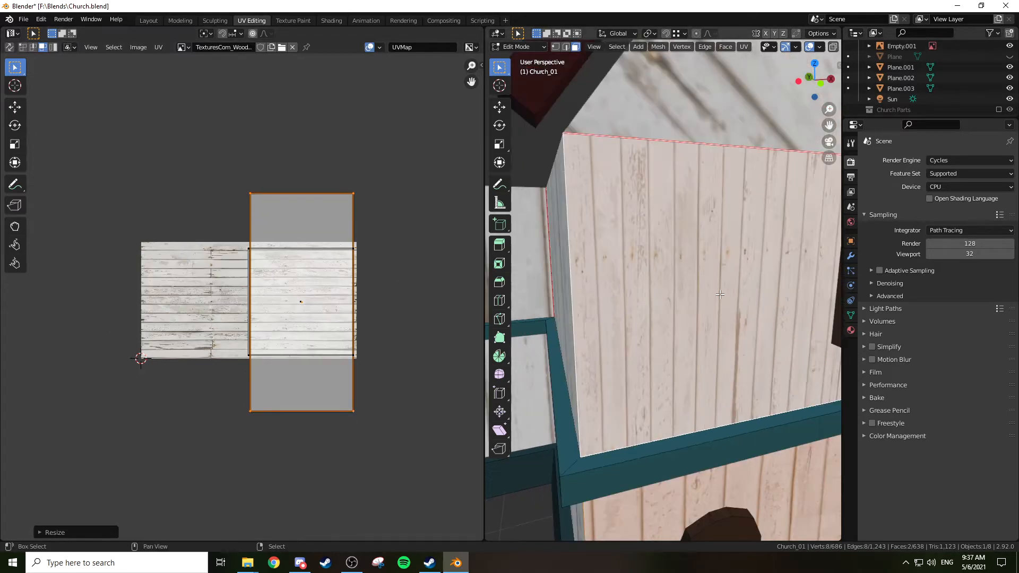
# Fine-tune the Y scale of the upper front wall's UVs so the planks meet the wall corner cleanly
pyautogui.moveTo(664, 287); pyautogui.dragTo(735, 289, button='middle')
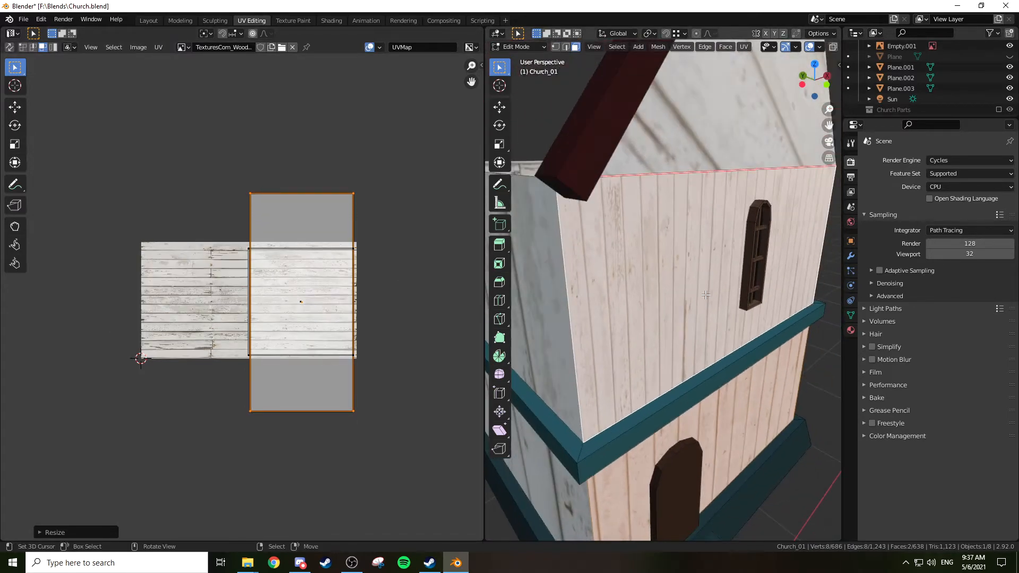
pyautogui.scroll(5, 705, 295)
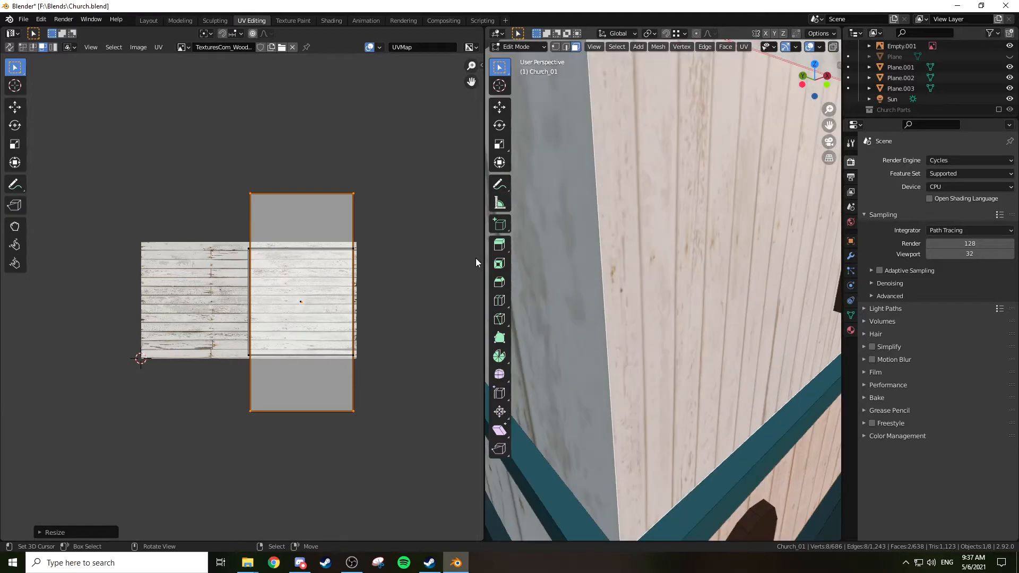
pyautogui.click(362, 229)
pyautogui.click(323, 224)
pyautogui.press('s')
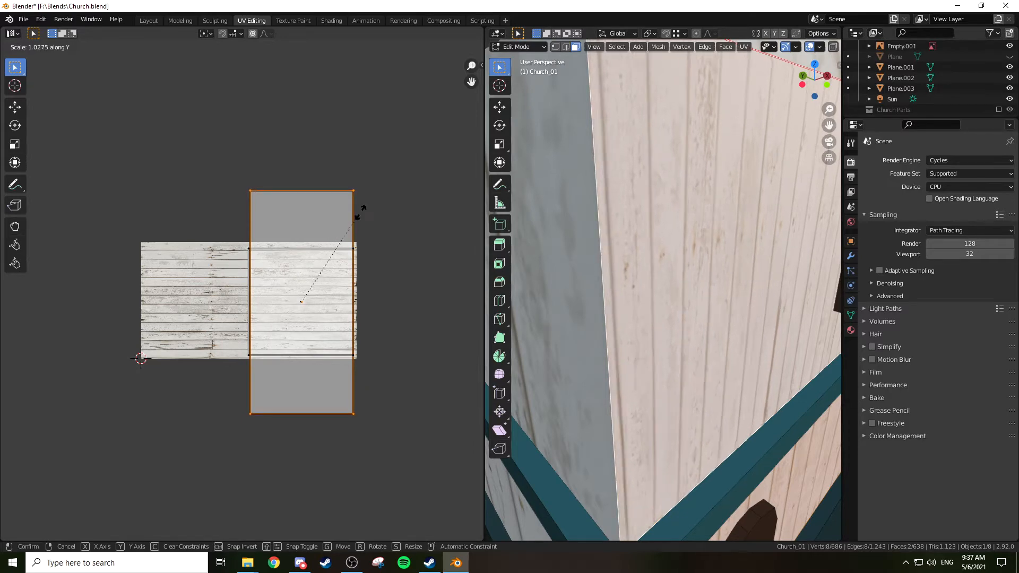
pyautogui.click(356, 225)
pyautogui.moveTo(653, 265); pyautogui.dragTo(705, 300, button='middle')
pyautogui.scroll(-3, 706, 300)
# Stretch the lower front wall's UVs along Y to roughly the same plank width as the upper front wall
pyautogui.keyDown('shift'); pyautogui.rightClick(705, 301); pyautogui.keyUp('shift')
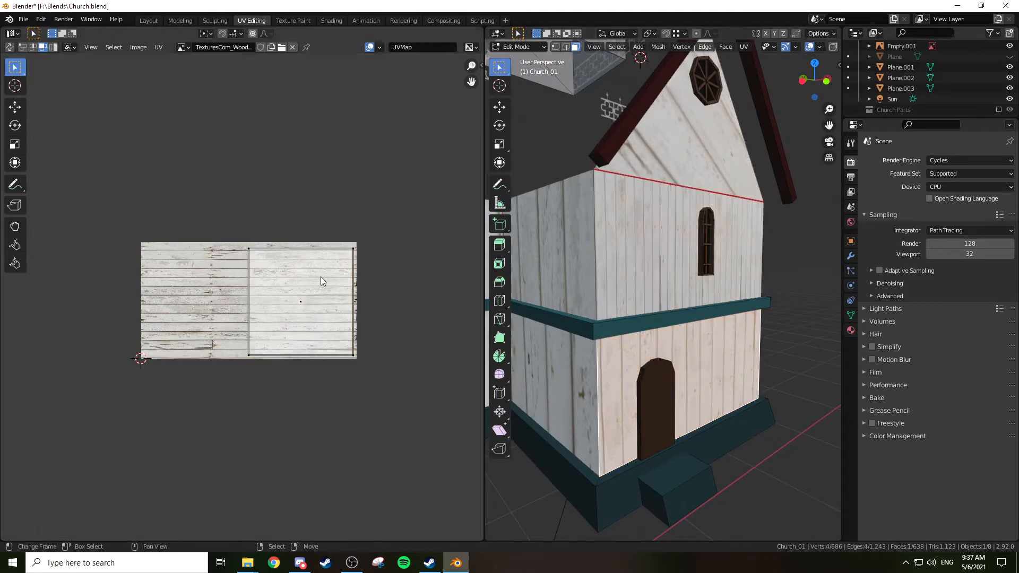
pyautogui.press('s')
pyautogui.press('y')
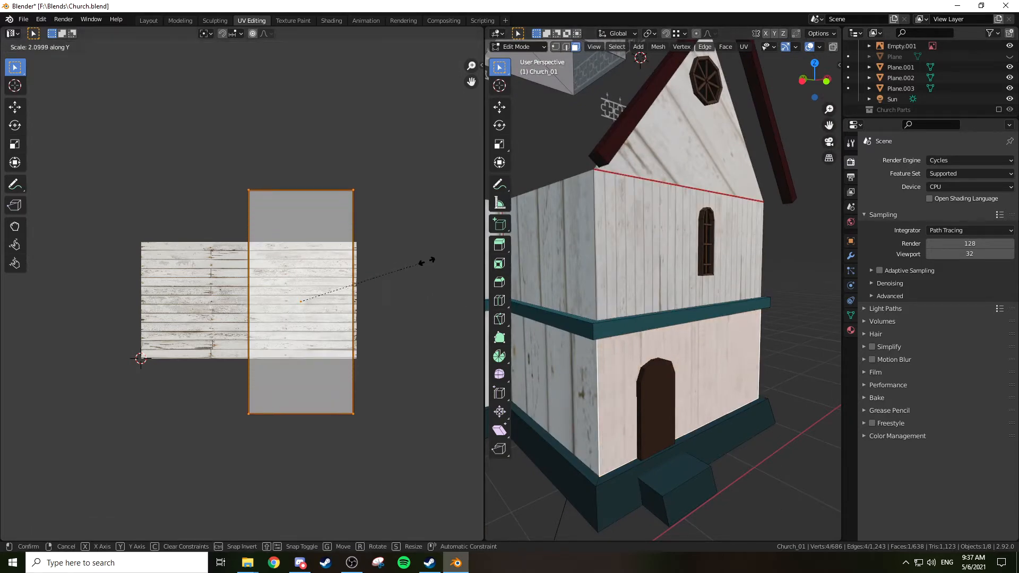
pyautogui.click(438, 258)
pyautogui.rightClick(621, 267)
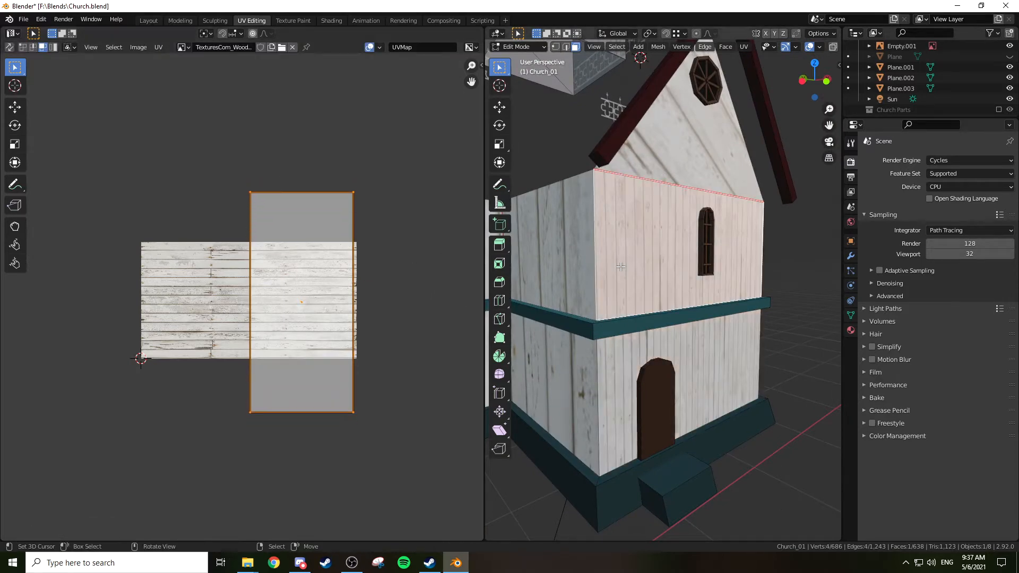
pyautogui.rightClick(698, 349)
pyautogui.press('y')
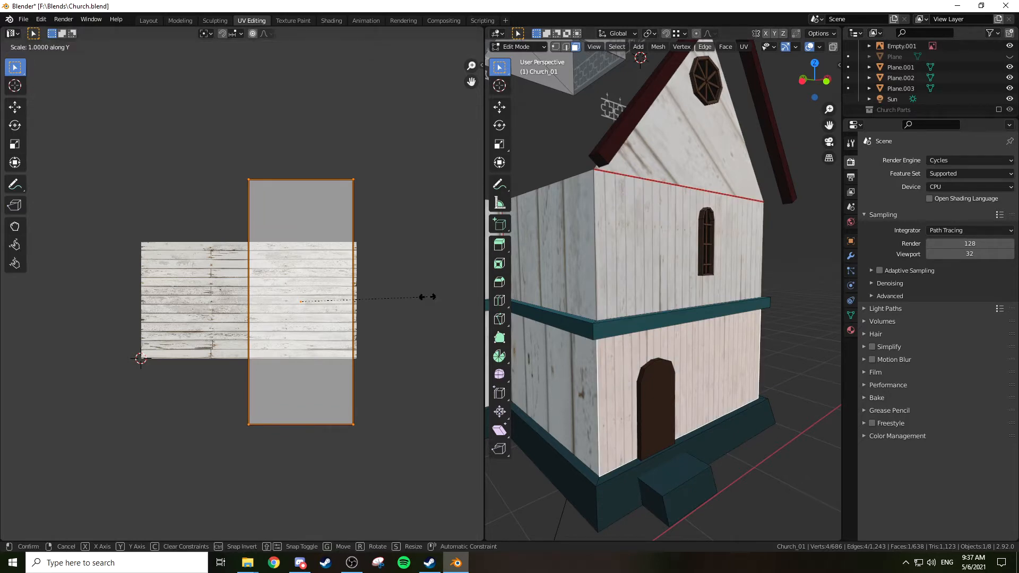
pyautogui.click(399, 303)
# Fine-tune the Y scale of the lower front wall's UVs so the planks align with the corner edge
pyautogui.scroll(6, 718, 285)
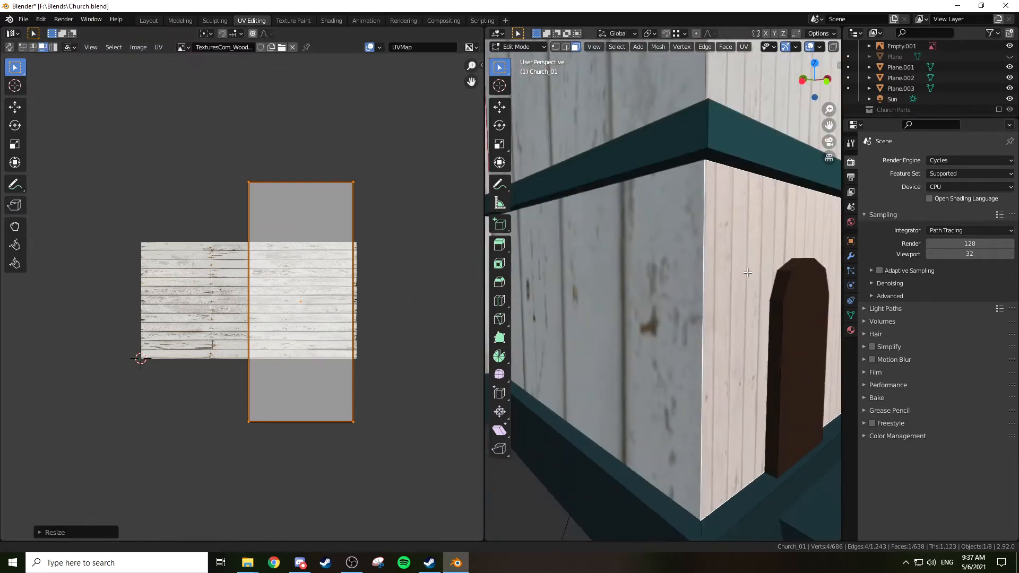
pyautogui.scroll(2, 718, 285)
pyautogui.press('s')
pyautogui.press('y')
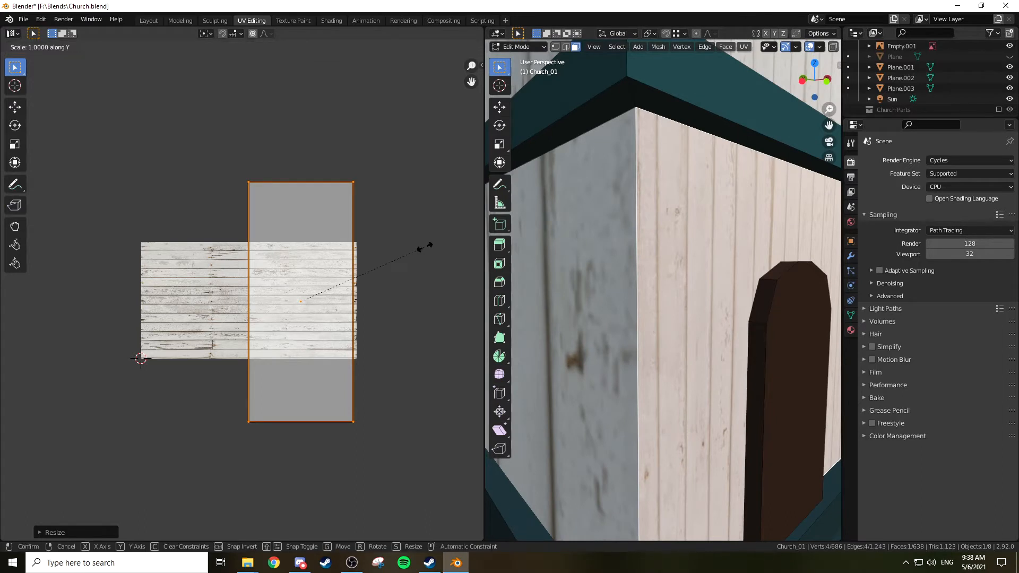
pyautogui.click(469, 252)
pyautogui.press('s')
pyautogui.press('y')
pyautogui.click(470, 249)
# Select the two side wall faces beside the front and uniformly enlarge the upper side wall's UVs
pyautogui.scroll(-5, 690, 319)
pyautogui.moveTo(690, 318); pyautogui.dragTo(717, 265, button='middle')
pyautogui.scroll(-3, 732, 331)
pyautogui.click(717, 258)
pyautogui.click(707, 304)
pyautogui.click(721, 256)
pyautogui.keyDown('shift'); pyautogui.click(722, 272); pyautogui.keyUp('shift')
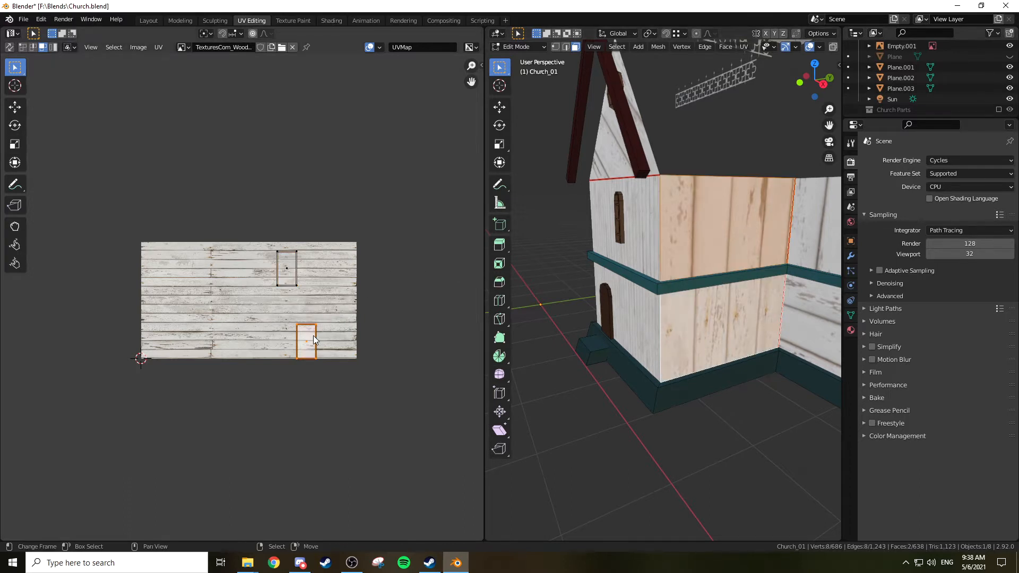
pyautogui.press('s')
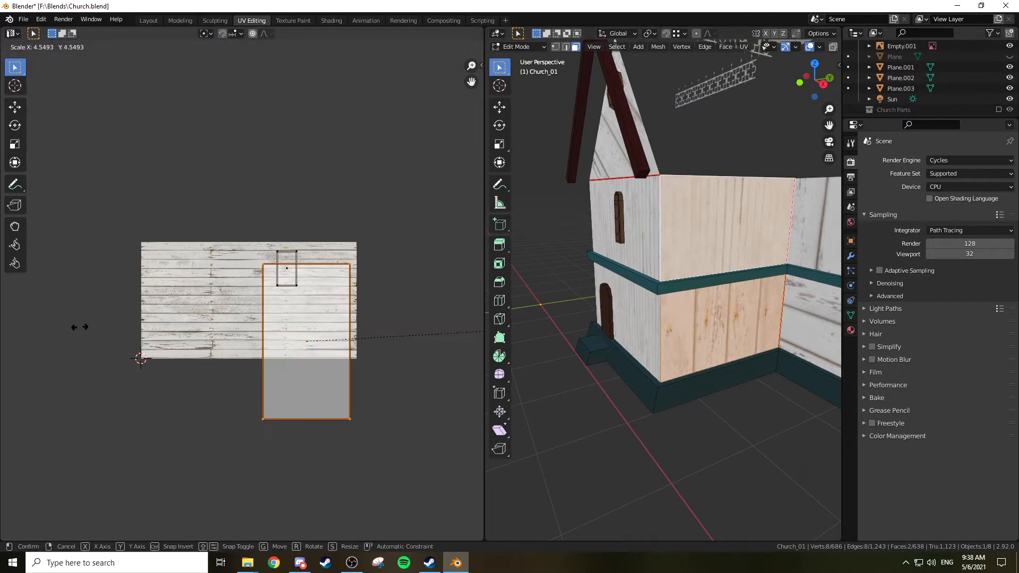
pyautogui.click(100, 328)
# Select only the lower side wall face, enlarge its UVs and move them over the cleaner part of the planks image
pyautogui.hotkey('alt', 'a')
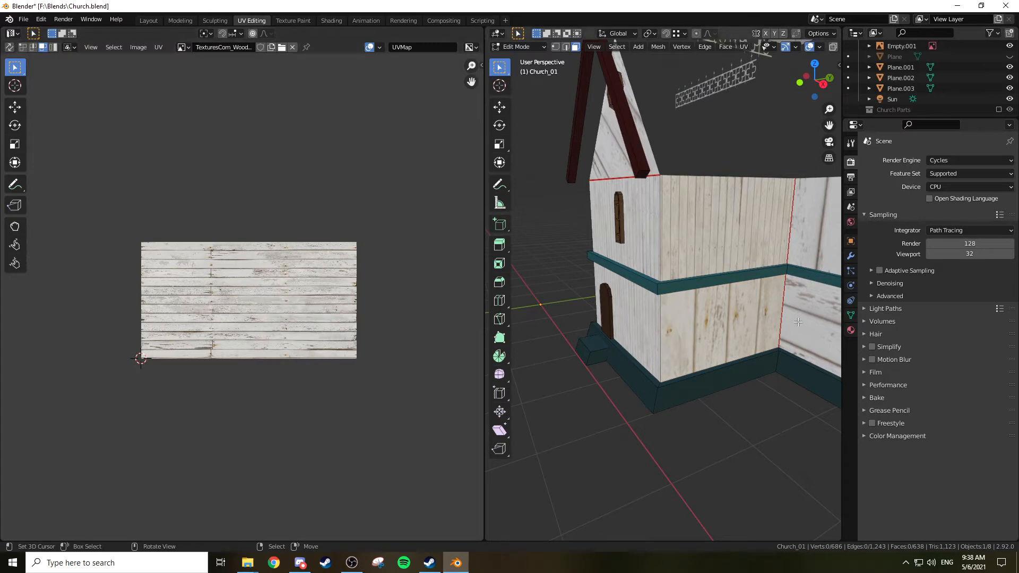
pyautogui.click(729, 319)
pyautogui.press('a')
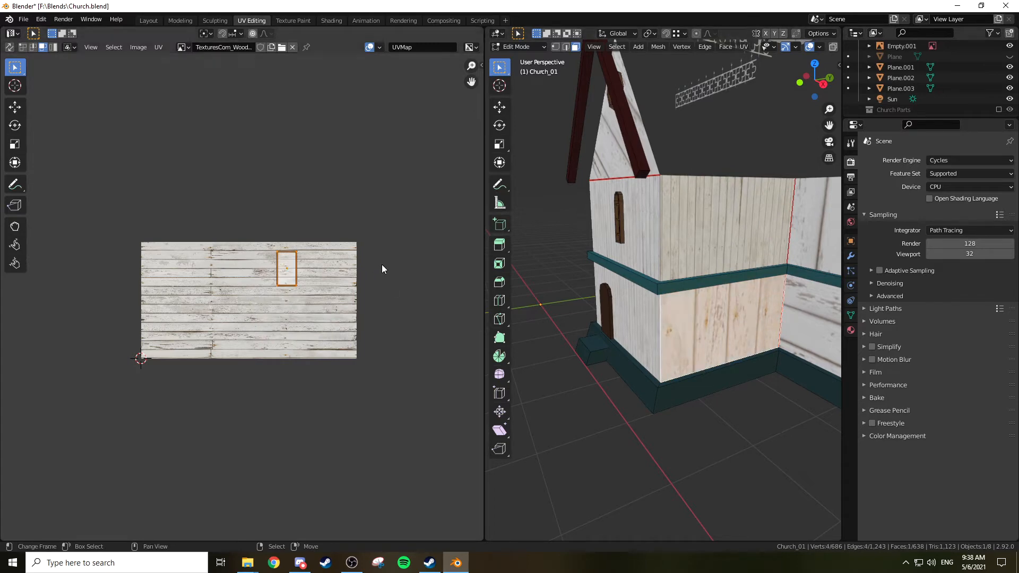
pyautogui.press('s')
pyautogui.click(171, 290)
pyautogui.press('g')
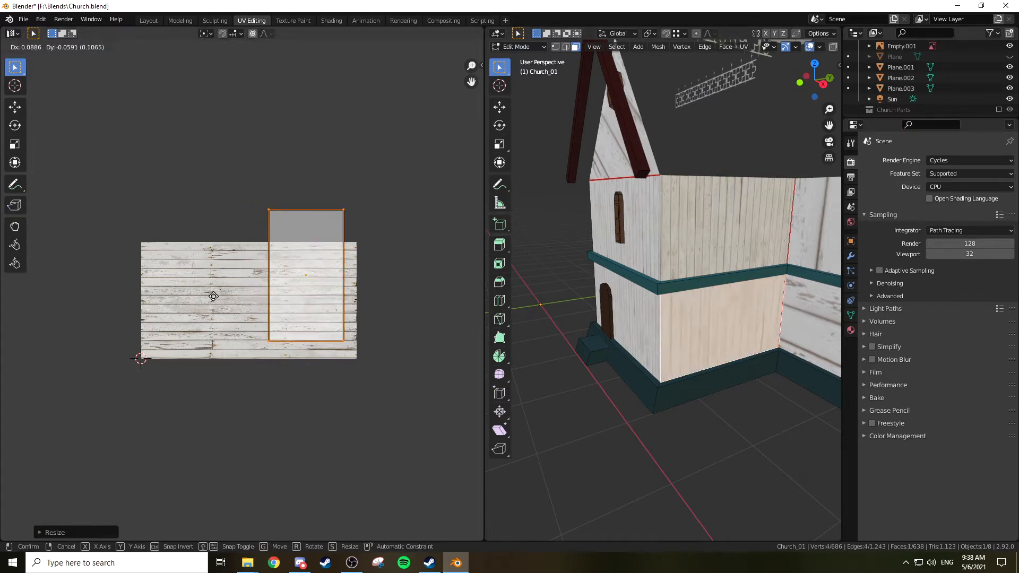
pyautogui.click(224, 321)
# Select the upper side wall face and reposition its UVs over the planks image
pyautogui.click(707, 255)
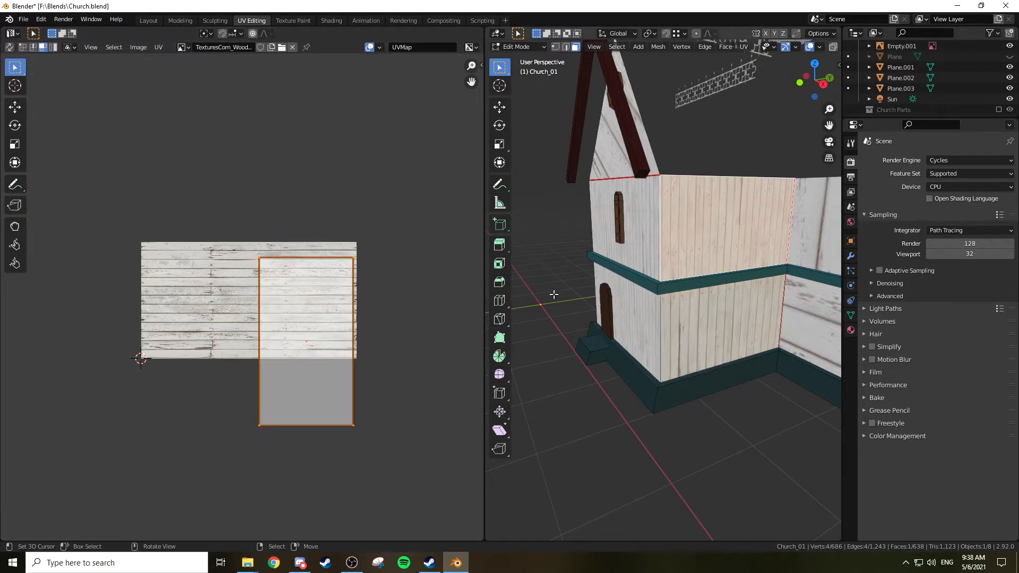
pyautogui.press('g')
pyautogui.click(337, 275)
pyautogui.press('g')
pyautogui.click(336, 274)
# Enlarge the lower side wall's UVs further and move them to stay within the image's cleaner half horizontally
pyautogui.click(697, 313)
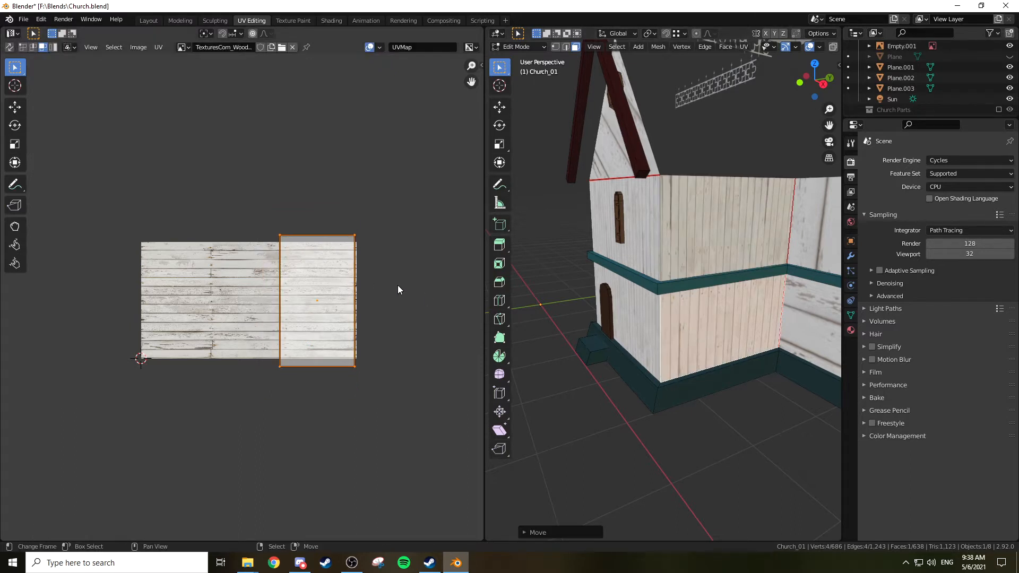
pyautogui.press('s')
pyautogui.click(414, 283)
pyautogui.press('g')
pyautogui.click(410, 284)
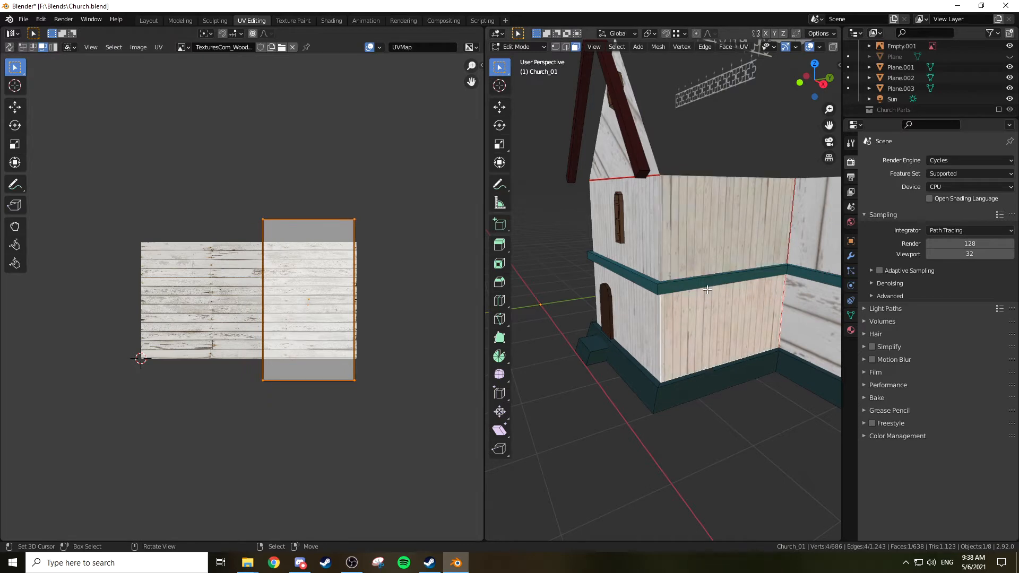
# Select the front gable face, rotate its UVs so the planks run vertically, and enlarge them to match the walls' plank width
pyautogui.scroll(2, 637, 290)
pyautogui.keyDown('shift'); pyautogui.moveTo(695, 282); pyautogui.dragTo(679, 318, button='middle'); pyautogui.keyUp('shift')
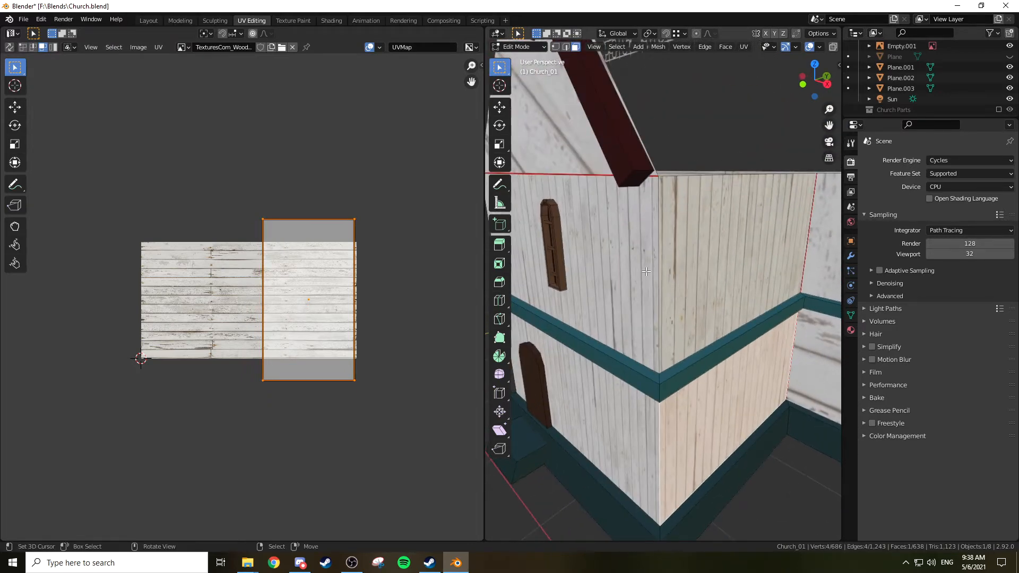
pyautogui.scroll(-3, 642, 265)
pyautogui.moveTo(634, 258); pyautogui.dragTo(674, 260, button='middle')
pyautogui.click(664, 201)
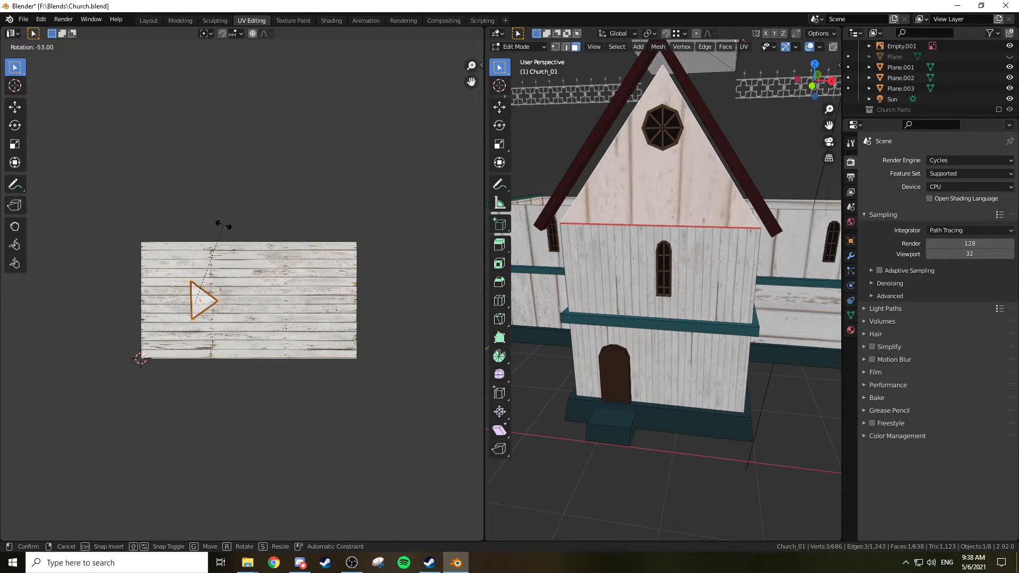
pyautogui.click(224, 225)
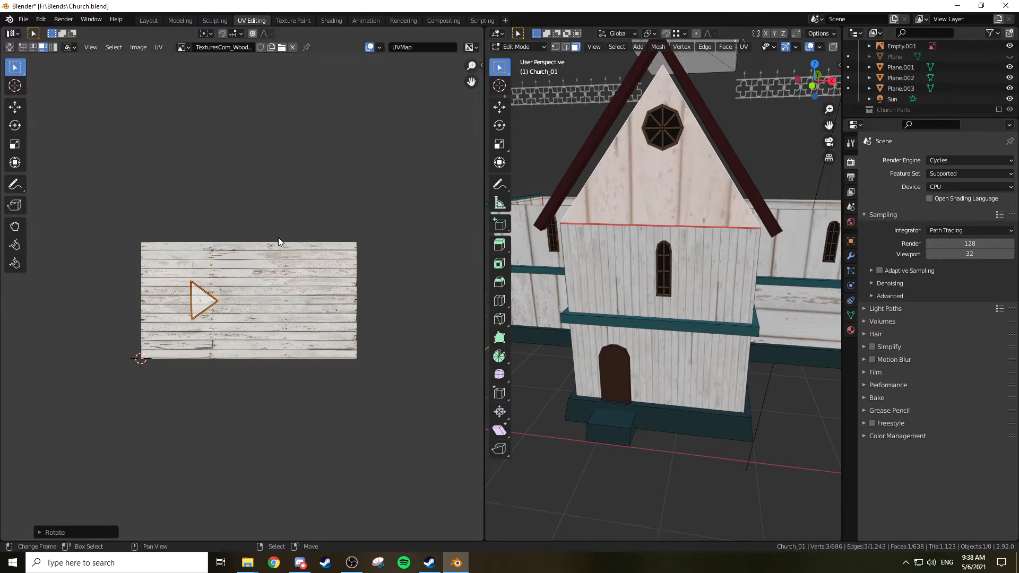
pyautogui.press('s')
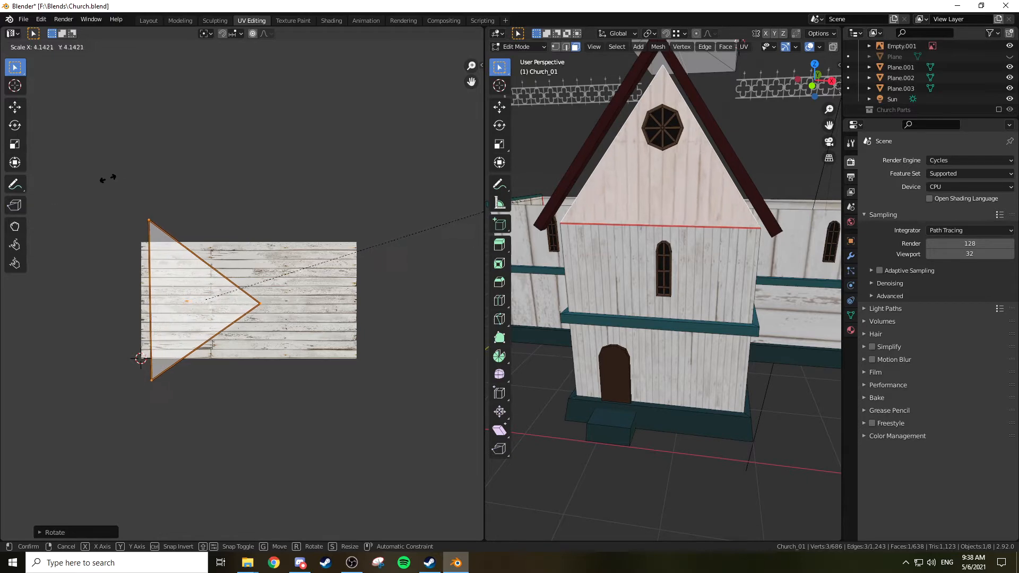
pyautogui.click(157, 176)
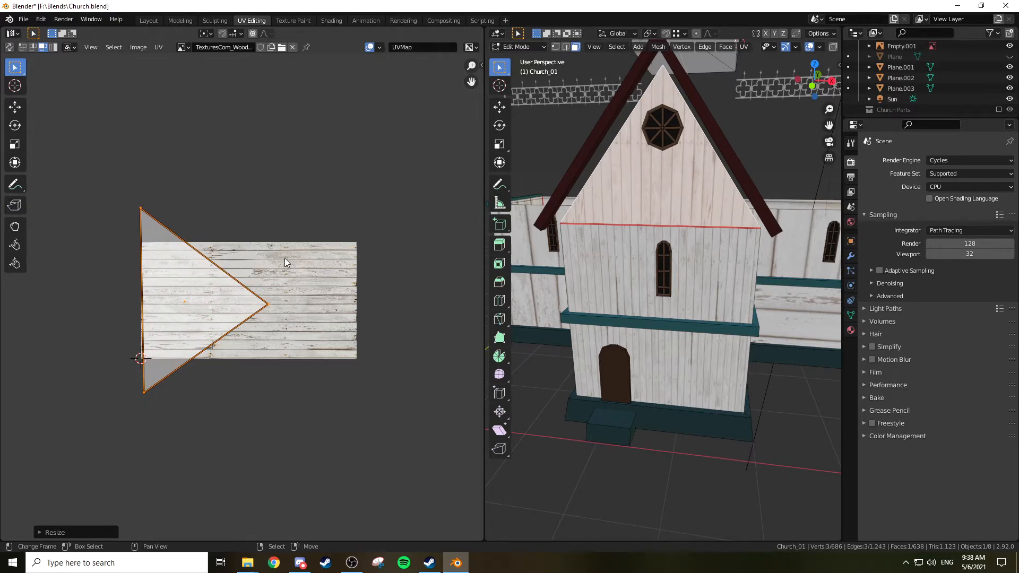
pyautogui.moveTo(331, 246); pyautogui.dragTo(329, 223, button='middle')
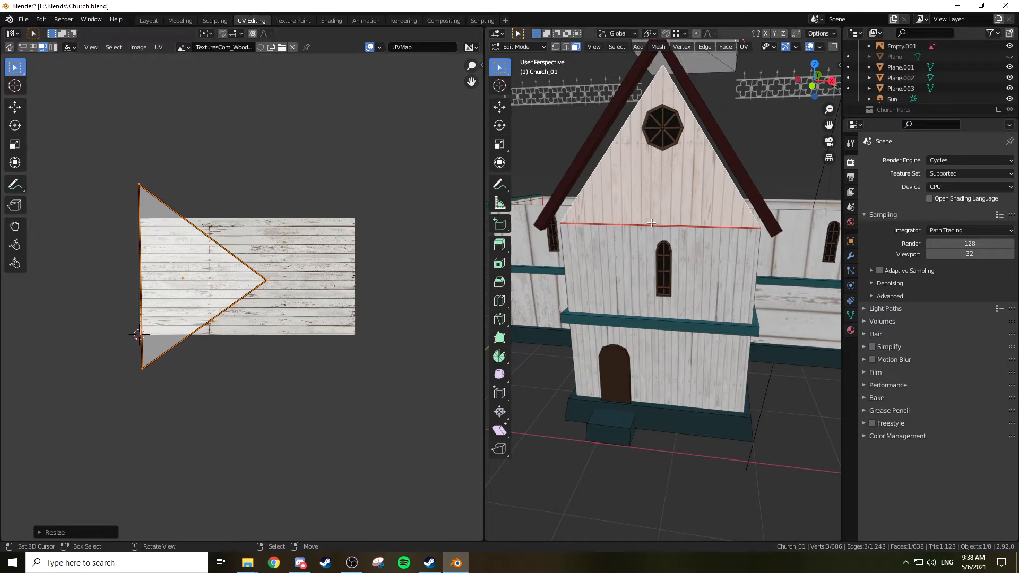
# Examine the UV placement of the individual upper and lower faces along the long back wall
pyautogui.moveTo(650, 223); pyautogui.dragTo(649, 204, button='middle')
pyautogui.moveTo(690, 229); pyautogui.dragTo(764, 239, button='middle')
pyautogui.moveTo(764, 199); pyautogui.dragTo(744, 183, button='middle')
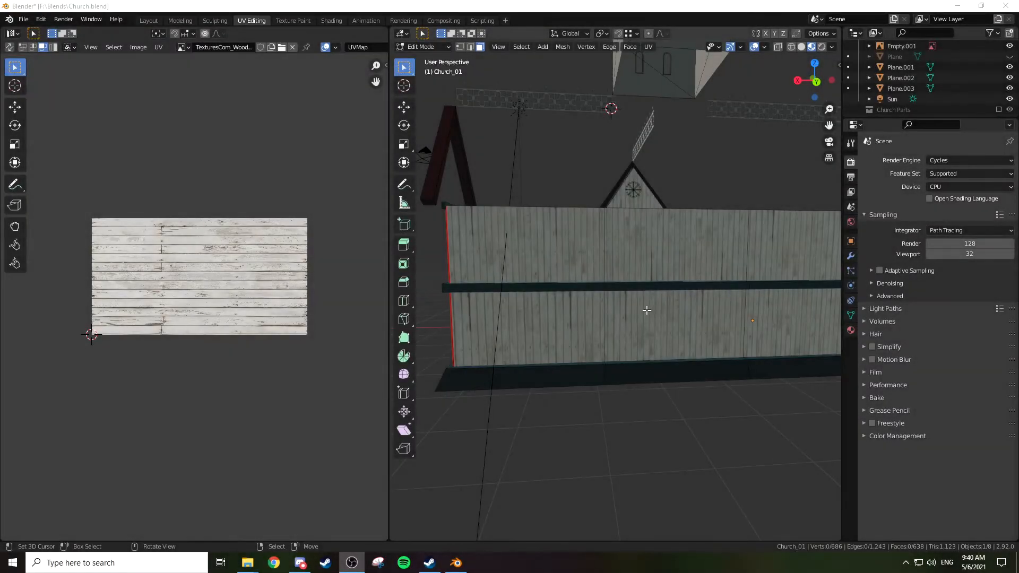
pyautogui.moveTo(656, 312); pyautogui.dragTo(674, 315, button='middle')
pyautogui.click(646, 258)
pyautogui.click(587, 265)
pyautogui.click(588, 319)
pyautogui.click(679, 329)
pyautogui.click(694, 271)
pyautogui.click(780, 260)
pyautogui.click(777, 305)
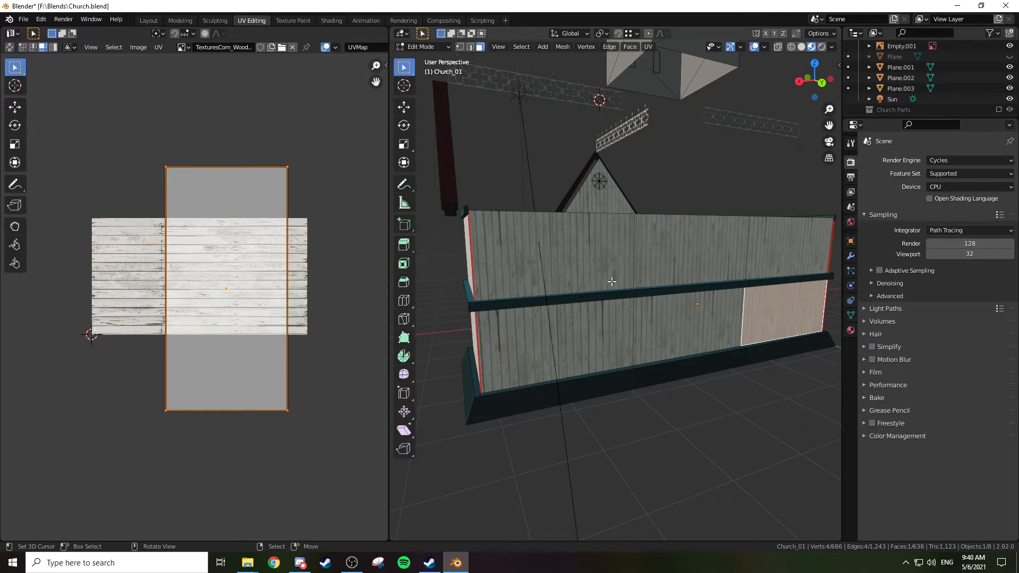
# Rotate the UVs of the back wall's upper left and upper middle faces by 180 degrees
pyautogui.click(564, 255)
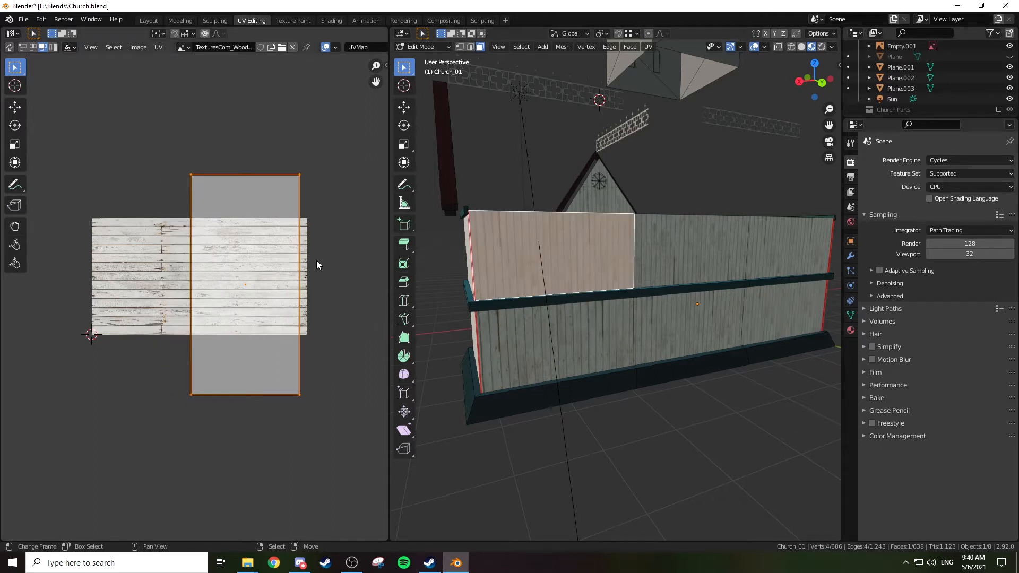
pyautogui.write('r180')
pyautogui.press('Return')
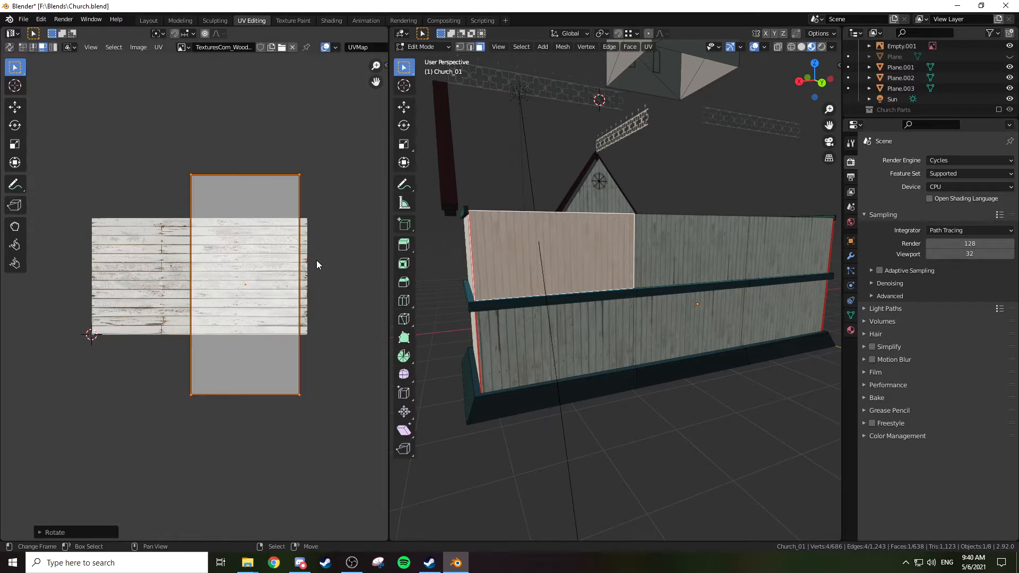
pyautogui.hotkey('alt', 'a')
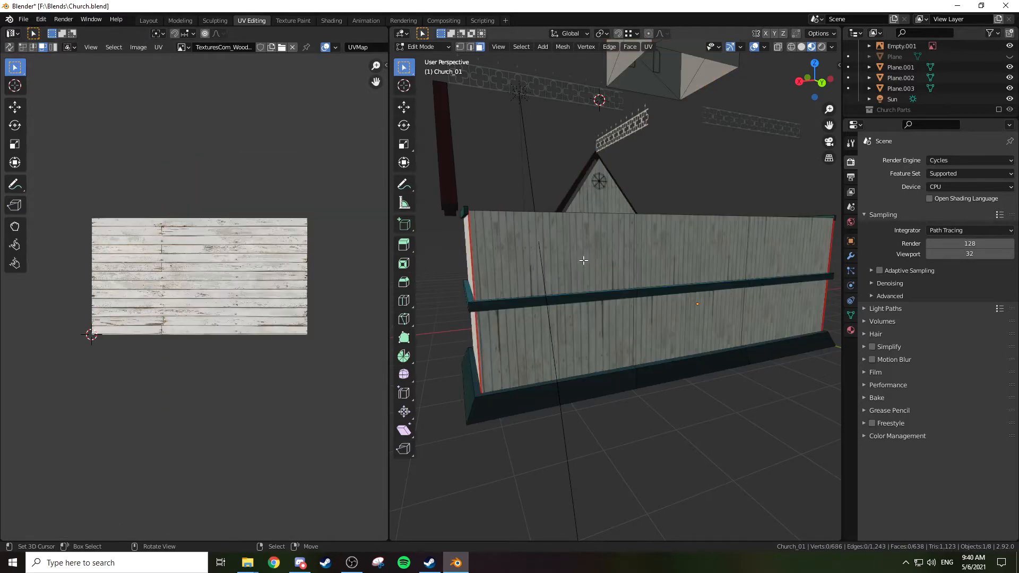
pyautogui.click(691, 255)
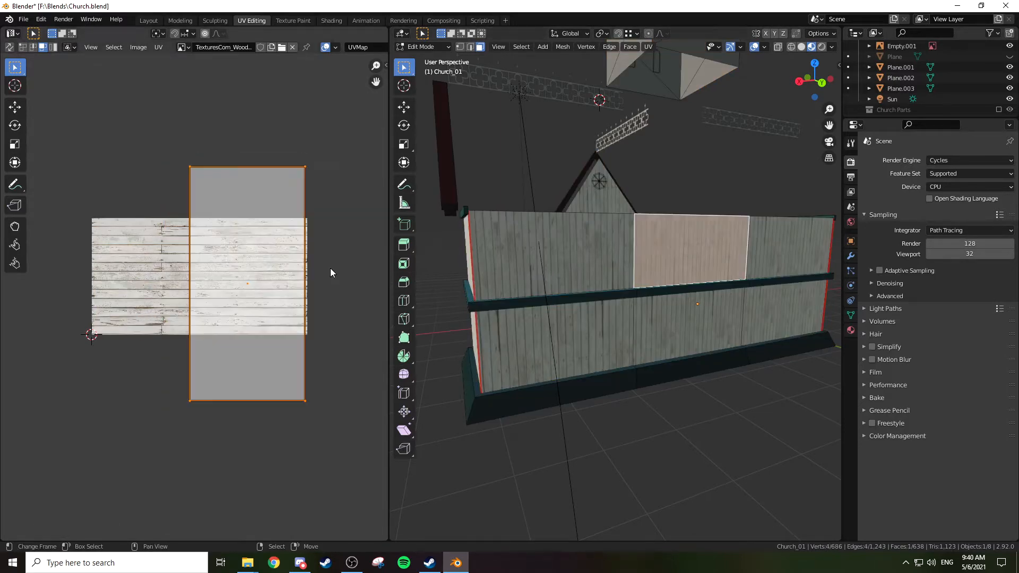
pyautogui.write('r180')
pyautogui.press('Return')
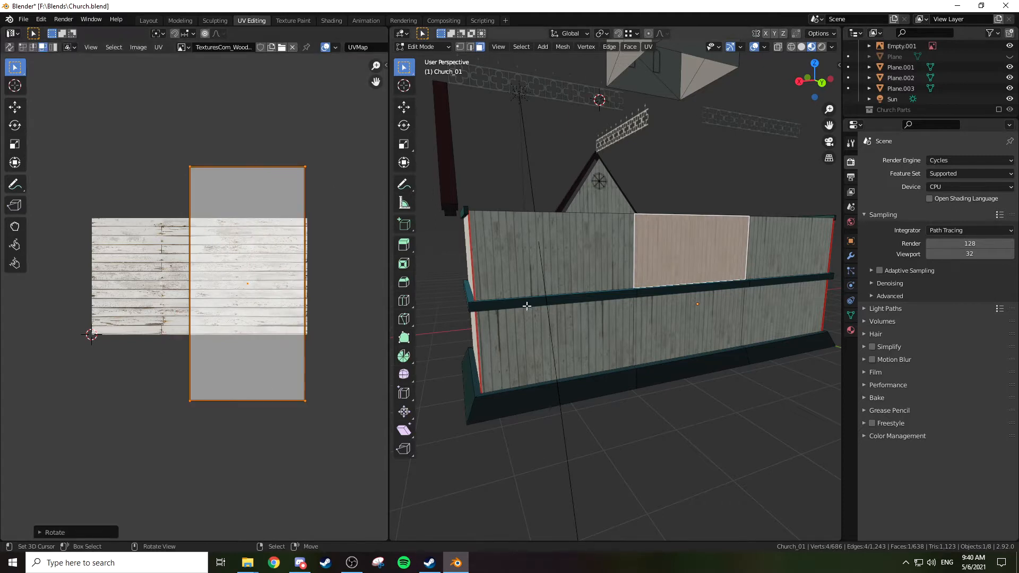
# Select the back wall's lower middle face and move its UVs over the left half of the planks image
pyautogui.click(680, 334)
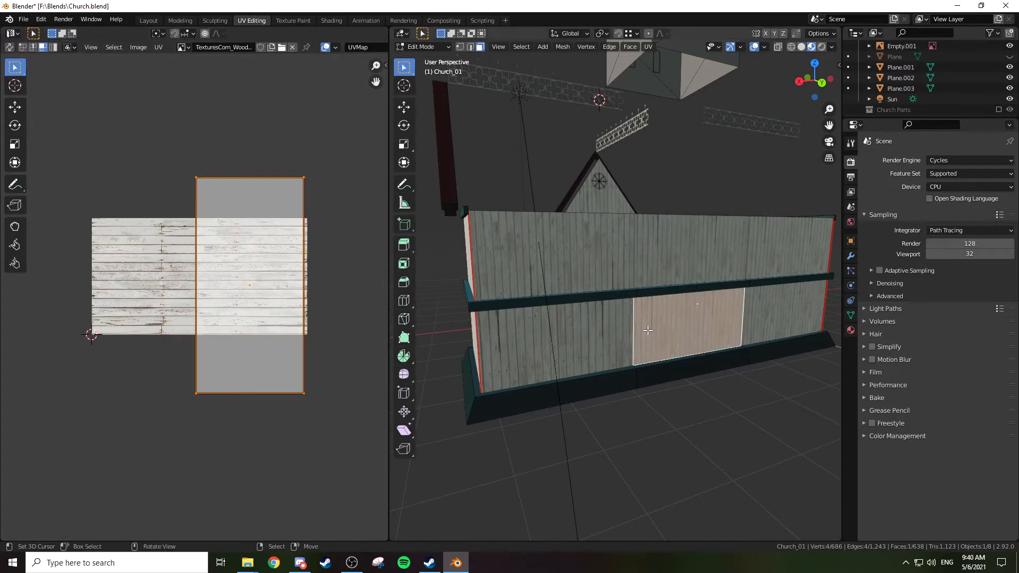
pyautogui.click(788, 250)
pyautogui.click(664, 250)
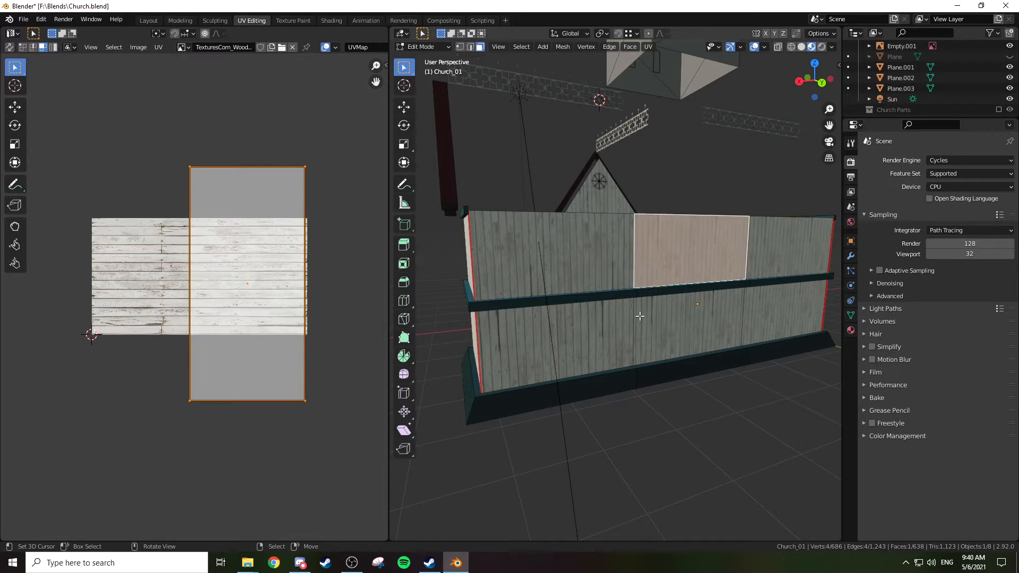
pyautogui.click(678, 330)
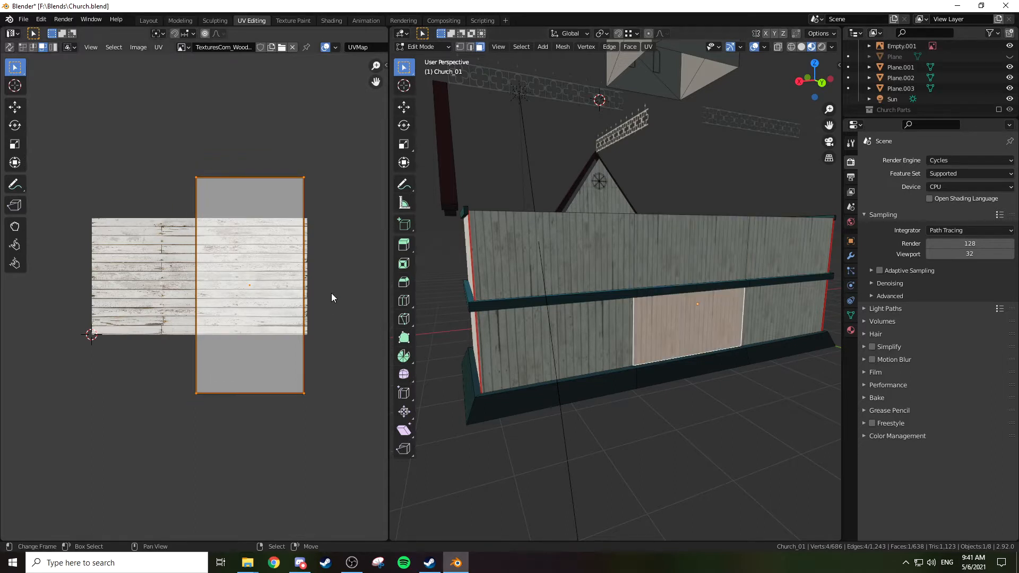
pyautogui.press('g')
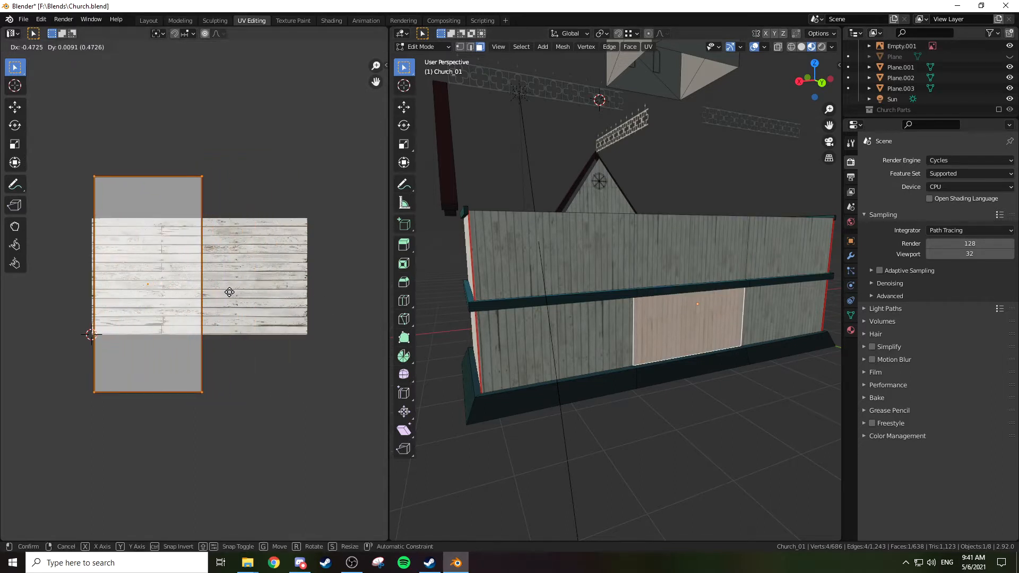
pyautogui.click(223, 296)
# Select the back wall's upper middle face and shift its UVs to the centre of the planks image, checking it in Object Mode
pyautogui.moveTo(663, 313); pyautogui.dragTo(692, 342, button='middle')
pyautogui.scroll(2, 697, 314)
pyautogui.click(662, 260)
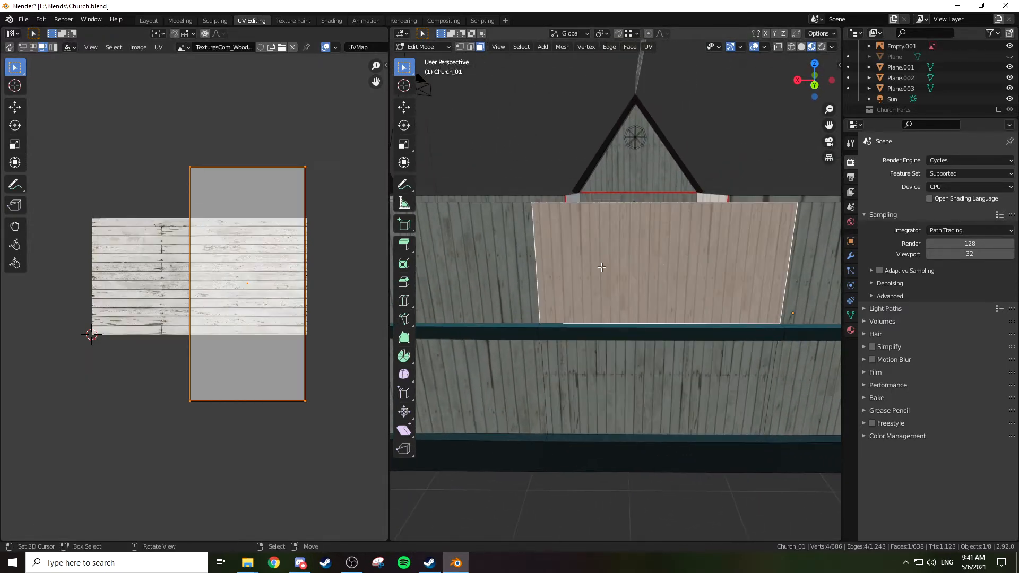
pyautogui.press('g')
pyautogui.click(277, 251)
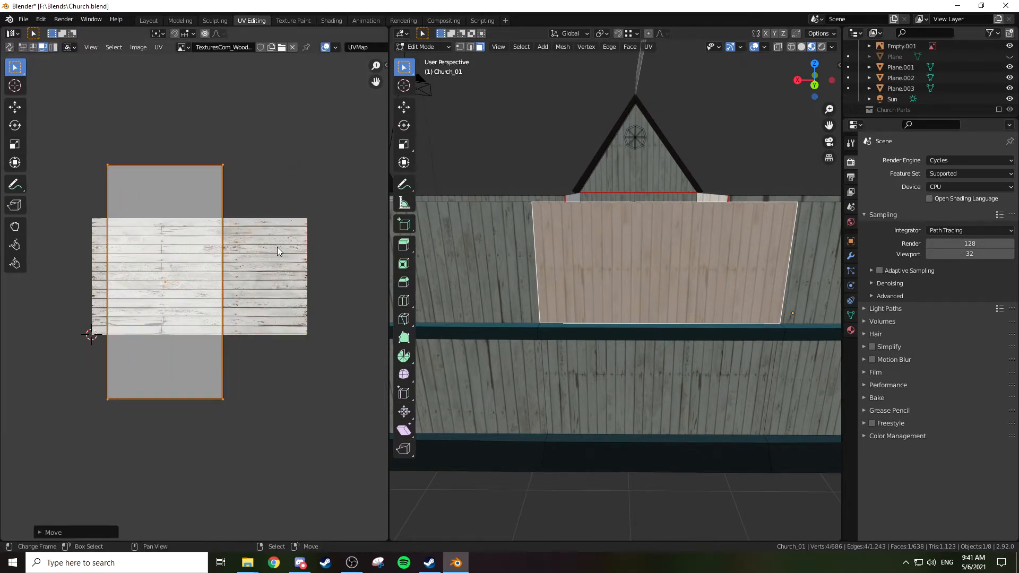
pyautogui.press('g')
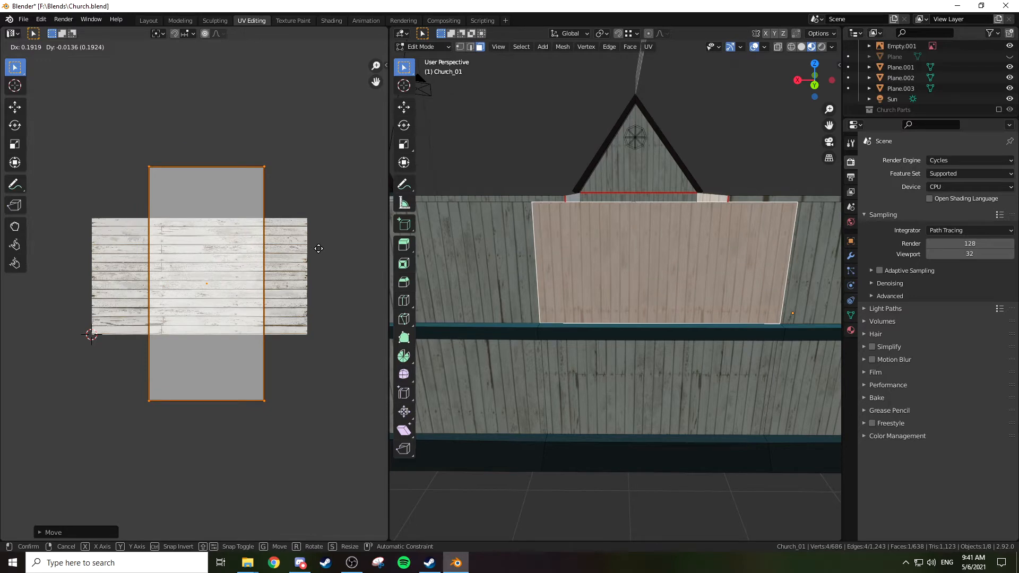
pyautogui.click(319, 248)
pyautogui.press('Tab')
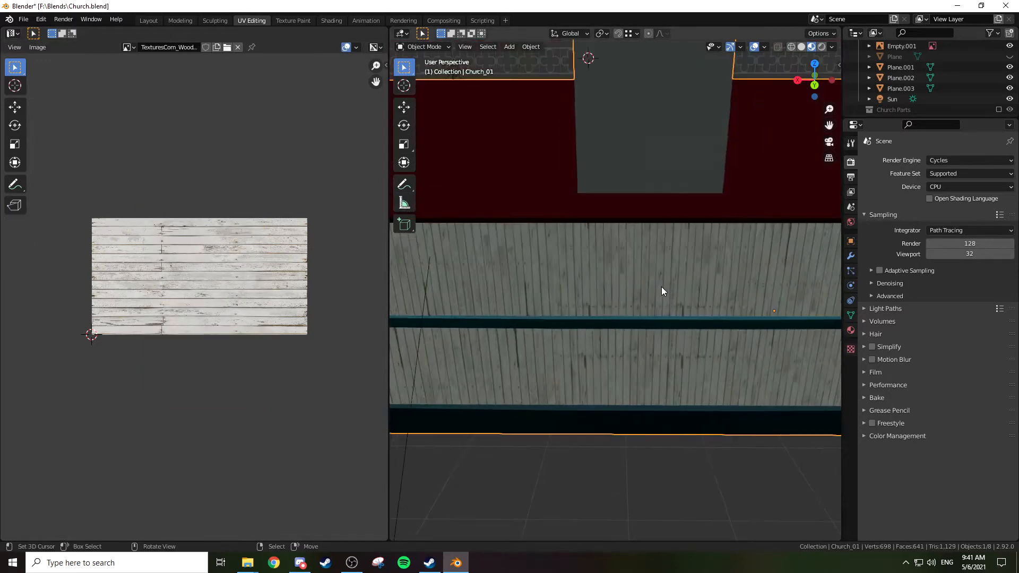
pyautogui.press('Tab')
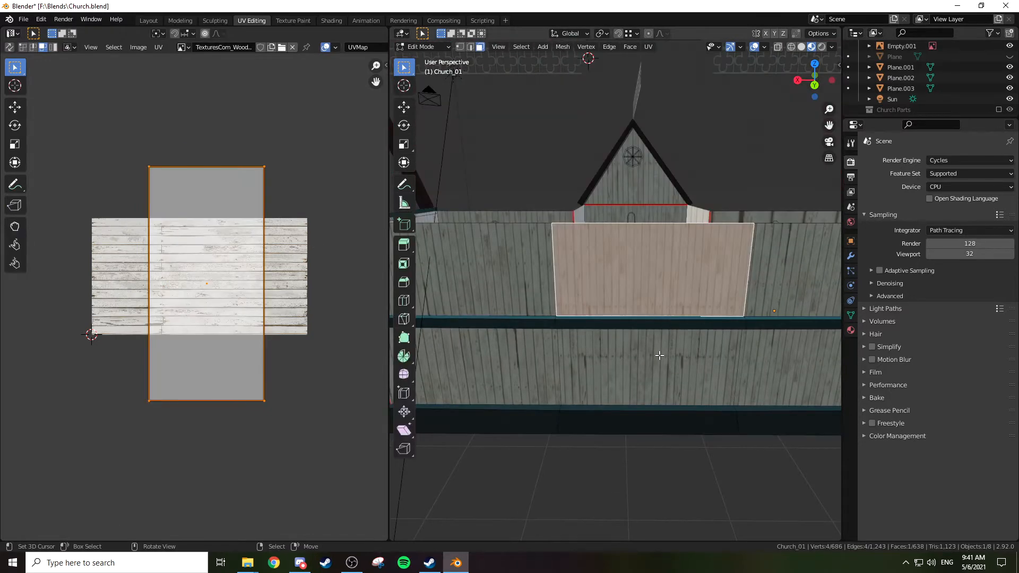
# Move the lower middle face's UVs over the cleaner right half of the planks image
pyautogui.click(659, 355)
pyautogui.press('g')
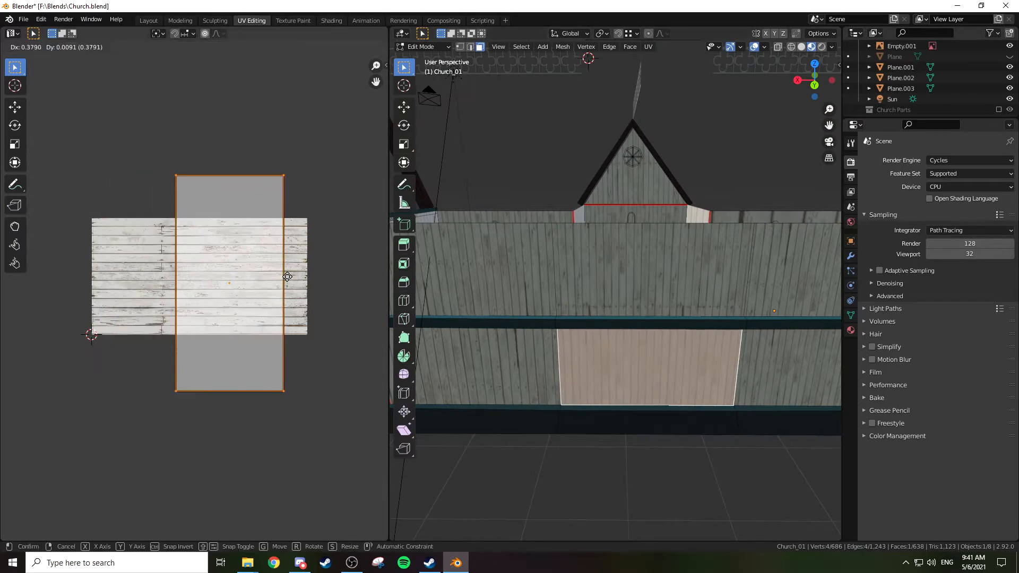
pyautogui.click(304, 278)
# Rotate the back wall's upper left face UVs by 180 degrees and reposition them over the planks image
pyautogui.click(522, 274)
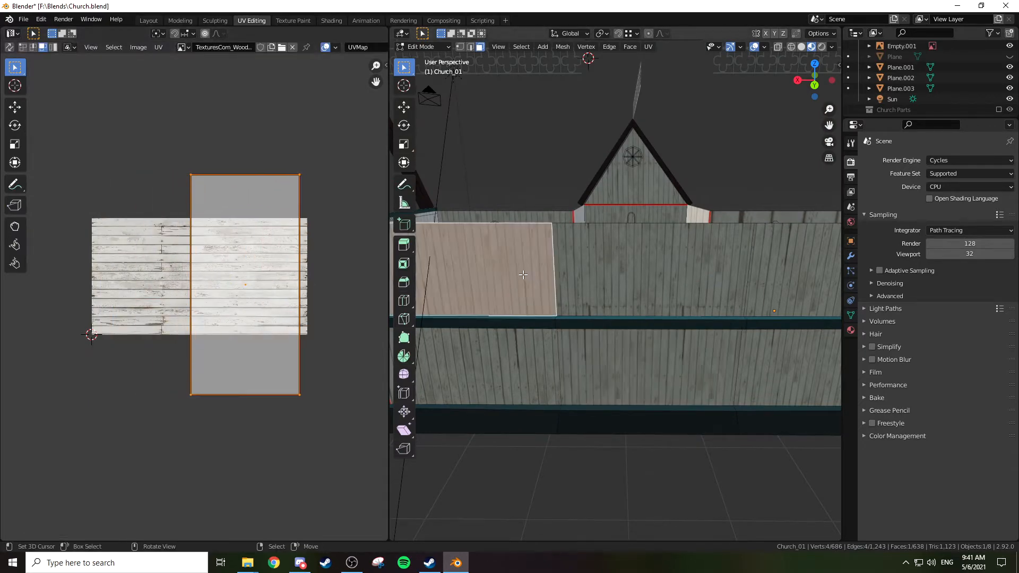
pyautogui.press('g')
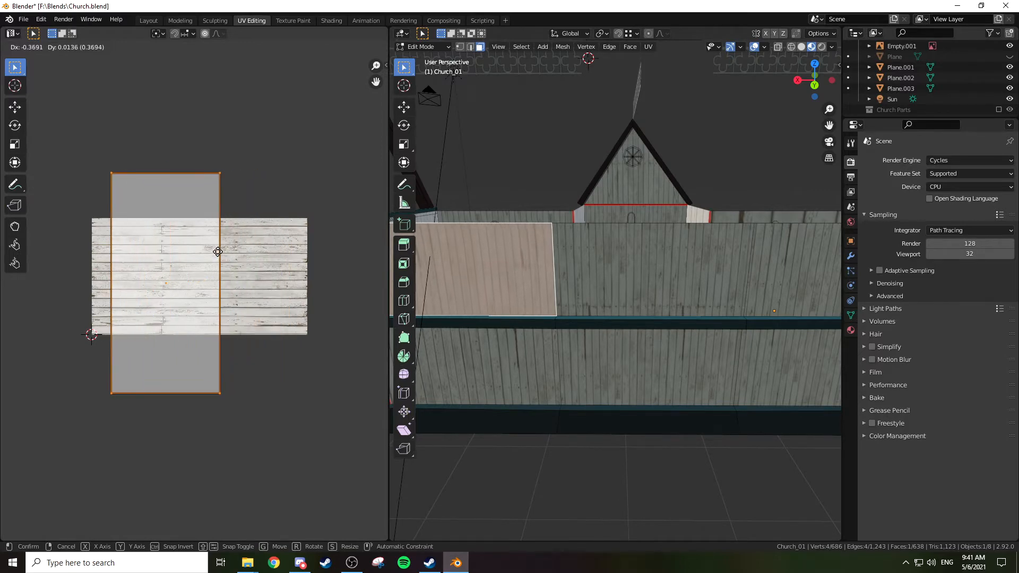
pyautogui.rightClick(208, 251)
pyautogui.press('r')
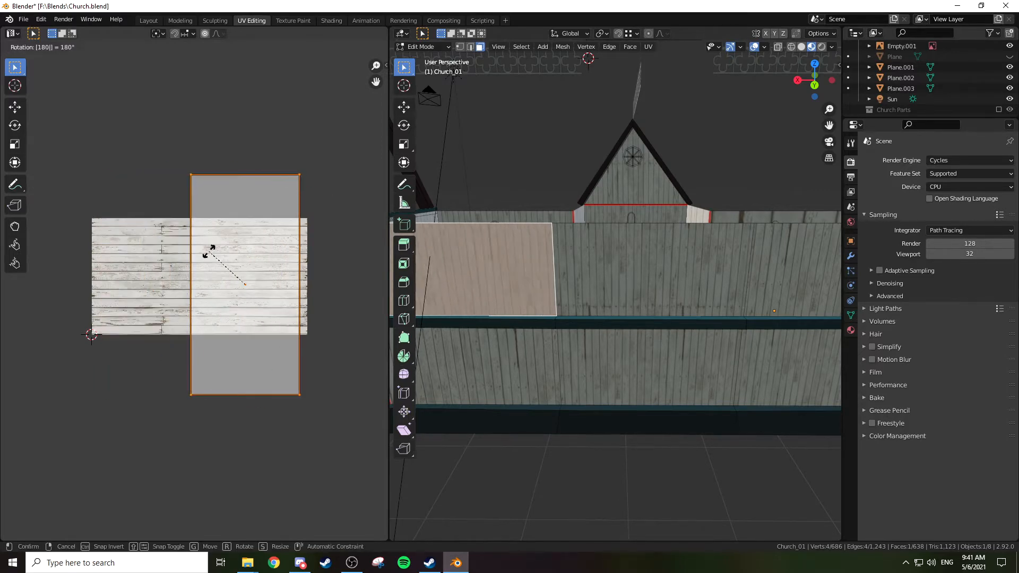
pyautogui.click(208, 251)
pyautogui.press('g')
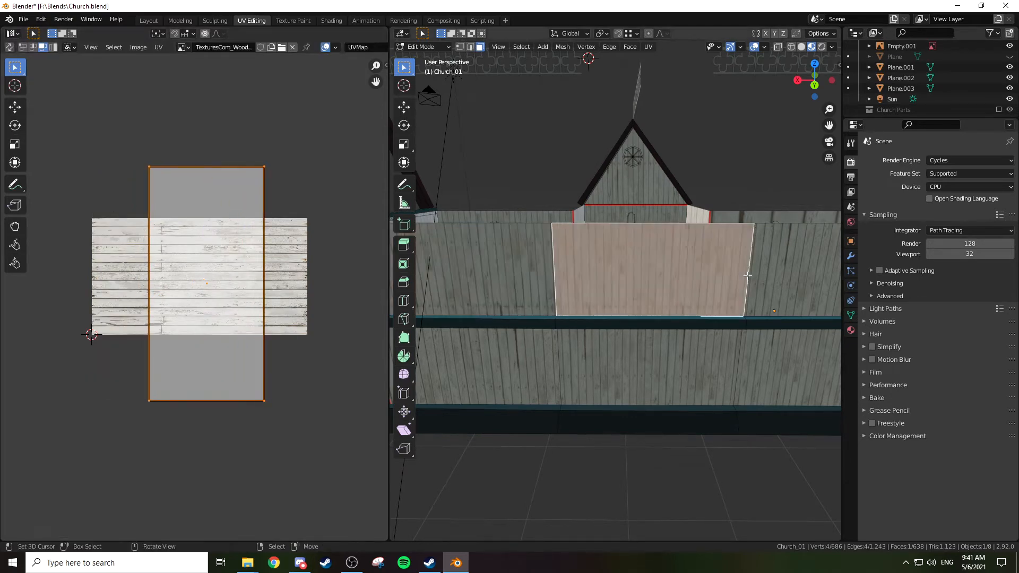
pyautogui.click(262, 241)
pyautogui.press('g')
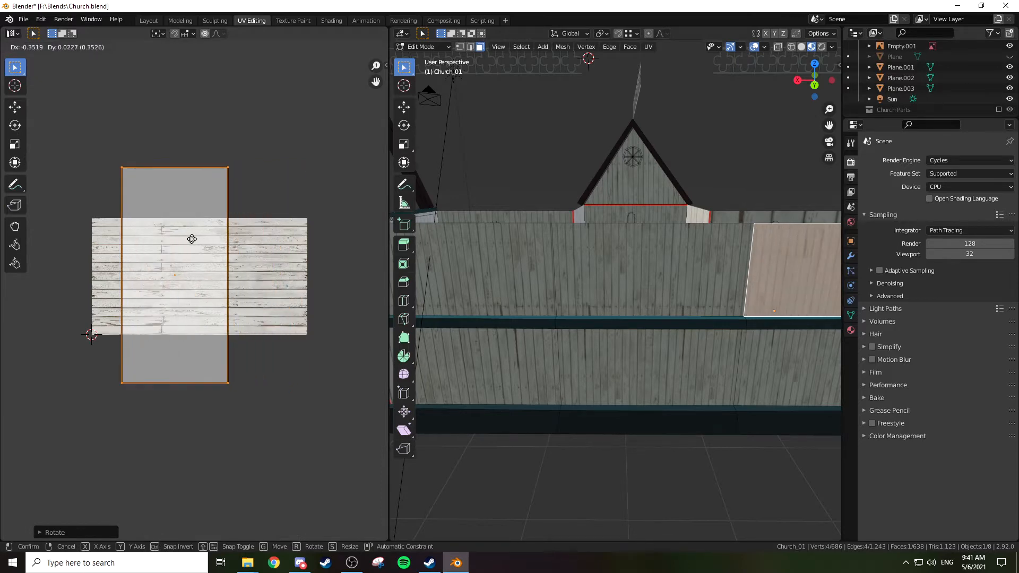
pyautogui.click(235, 243)
pyautogui.write('r80')
pyautogui.press('Return')
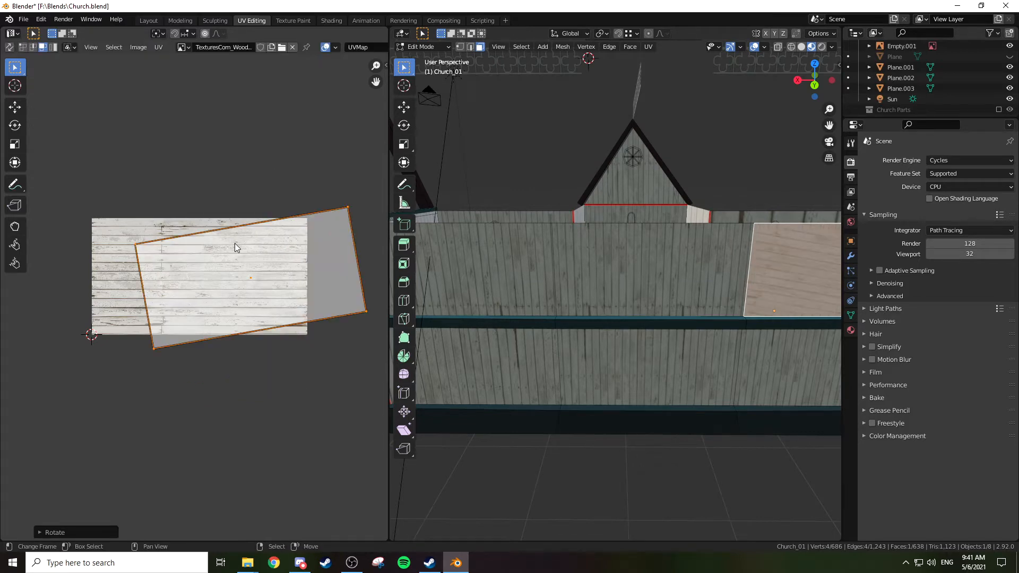
pyautogui.hotkey('ctrl', 'z')
# Rotate the back wall's upper right face UVs by 180 degrees and move them to the centre of the planks image
pyautogui.write('r180')
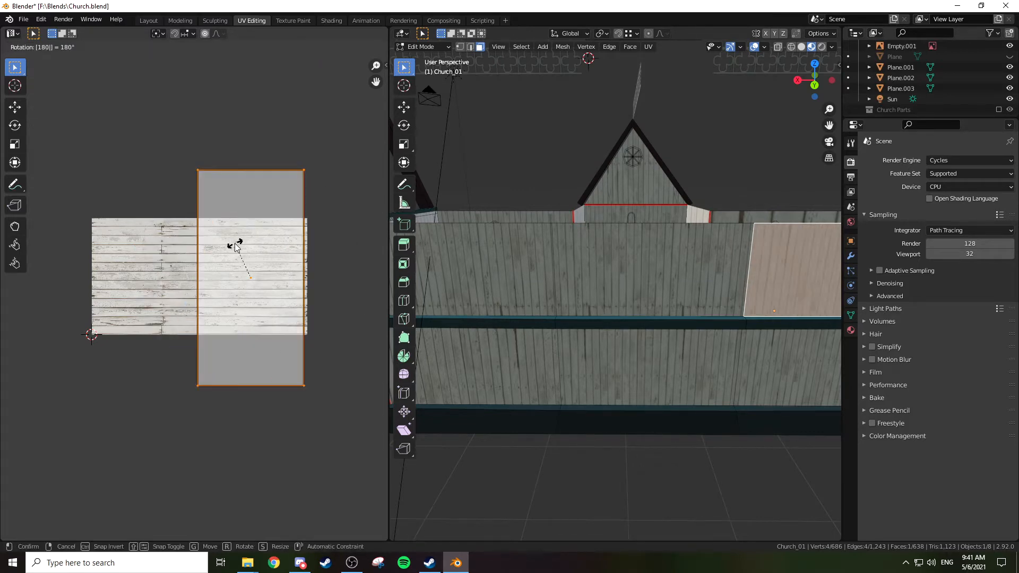
pyautogui.press('Return')
pyautogui.press('g')
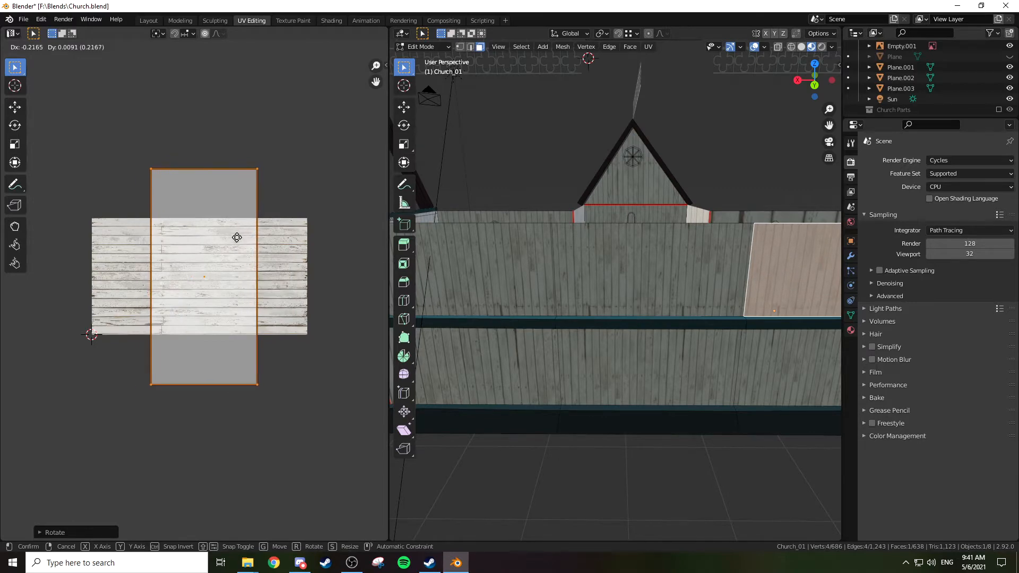
pyautogui.click(237, 238)
# Examine the plank alignment across the back wall up close and on the whole church in Object Mode
pyautogui.scroll(4, 551, 295)
pyautogui.keyDown('shift'); pyautogui.moveTo(562, 298); pyautogui.dragTo(605, 308, button='middle'); pyautogui.keyUp('shift')
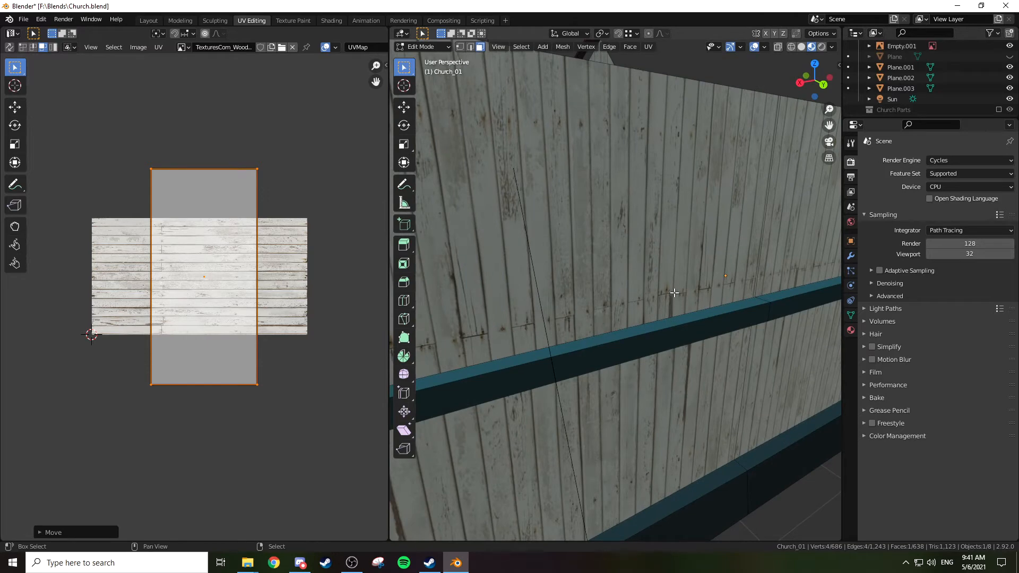
pyautogui.scroll(-4, 650, 298)
pyautogui.moveTo(650, 298); pyautogui.dragTo(570, 421, button='middle')
pyautogui.moveTo(642, 371); pyautogui.dragTo(645, 321, button='middle')
pyautogui.press('Tab')
pyautogui.press('Tab')
pyautogui.press('Tab')
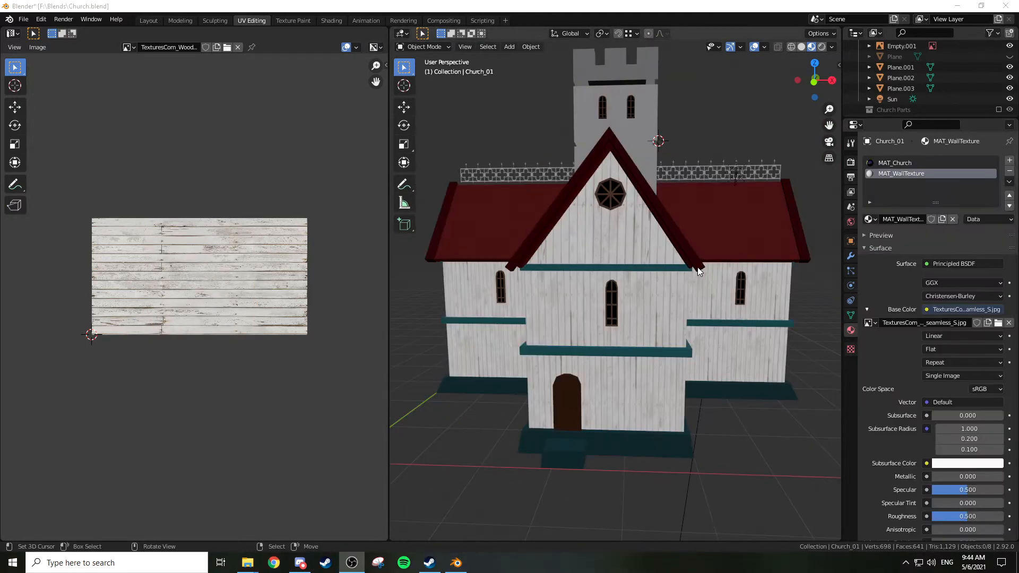
# Switch the viewport to Rendered shading to preview the textured church from a front corner
pyautogui.moveTo(698, 271)
pyautogui.mouseDown(button='middle')
pyautogui.moveTo(712, 263)
pyautogui.moveTo(619, 269)
pyautogui.moveTo(650, 274)
pyautogui.mouseUp(button='middle')
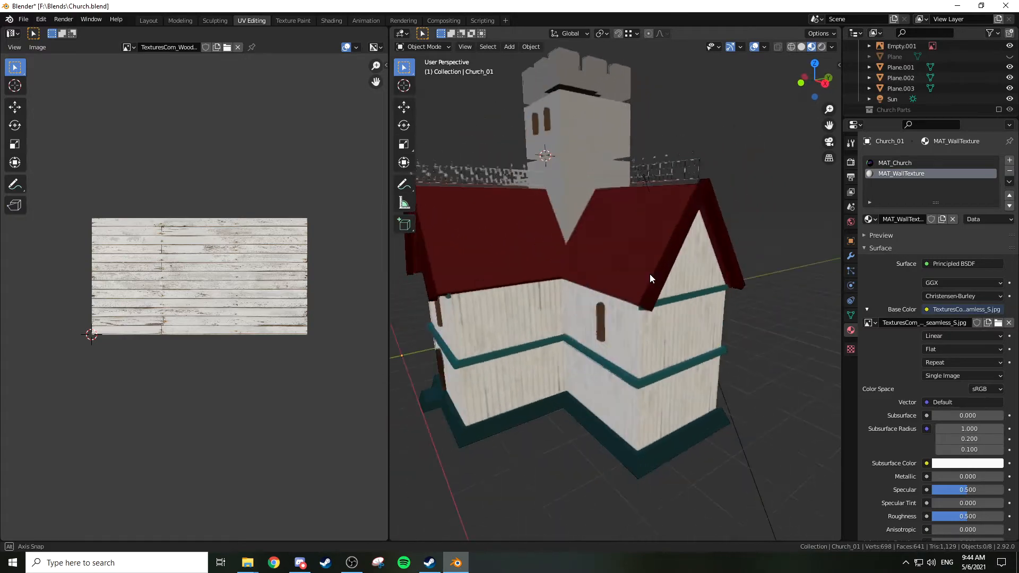
pyautogui.press('z')
pyautogui.click(660, 244)
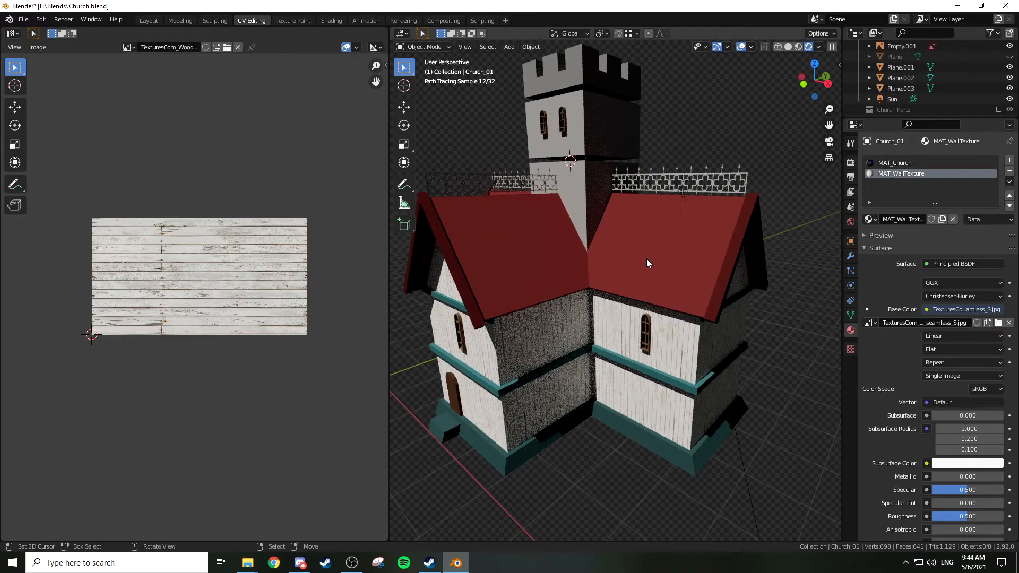
# Check the rendered walls up close, switch the viewport to Material Preview shading and select the church
pyautogui.scroll(4, 647, 259)
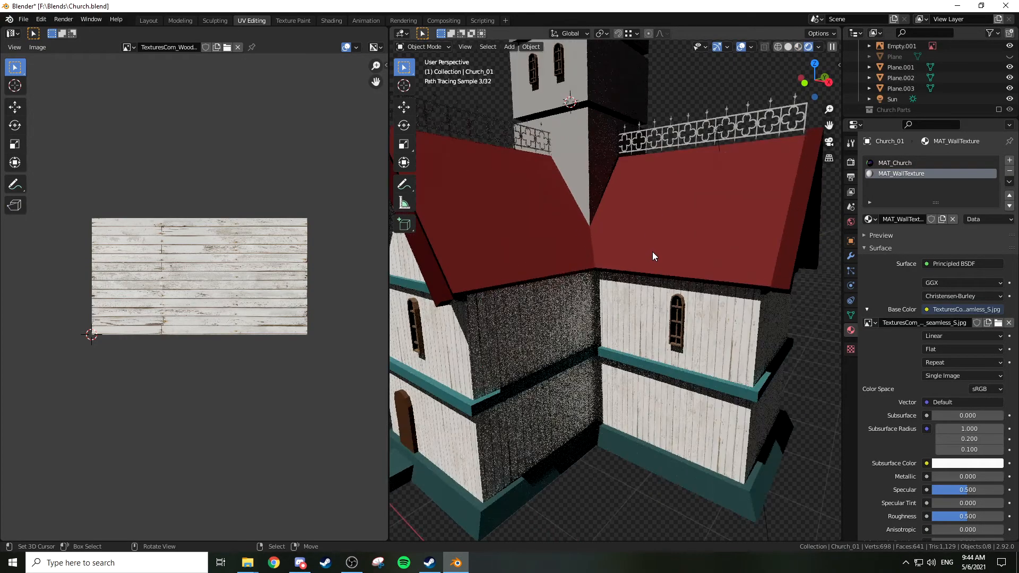
pyautogui.scroll(-5, 653, 257)
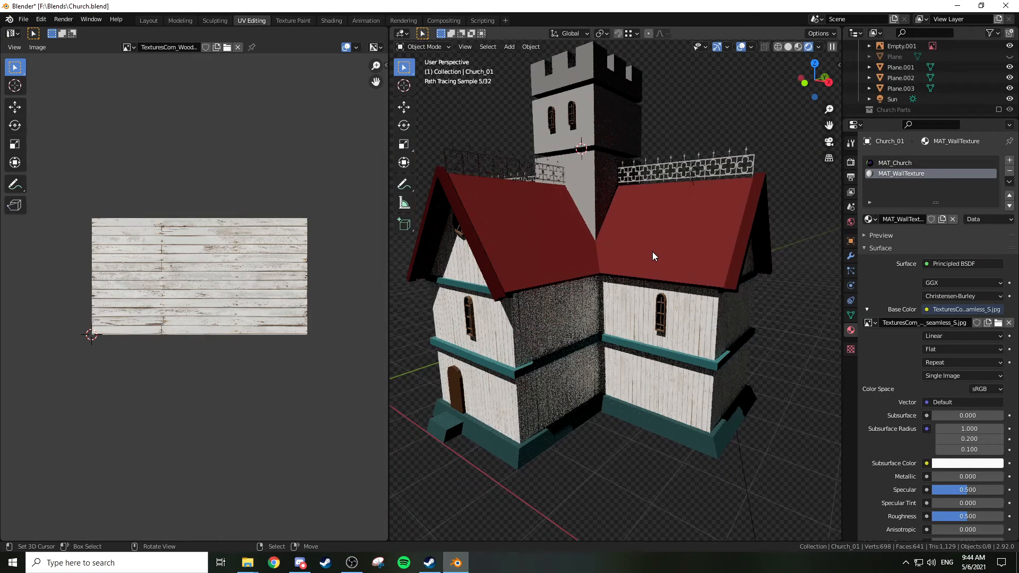
pyautogui.press('z')
pyautogui.click(659, 315)
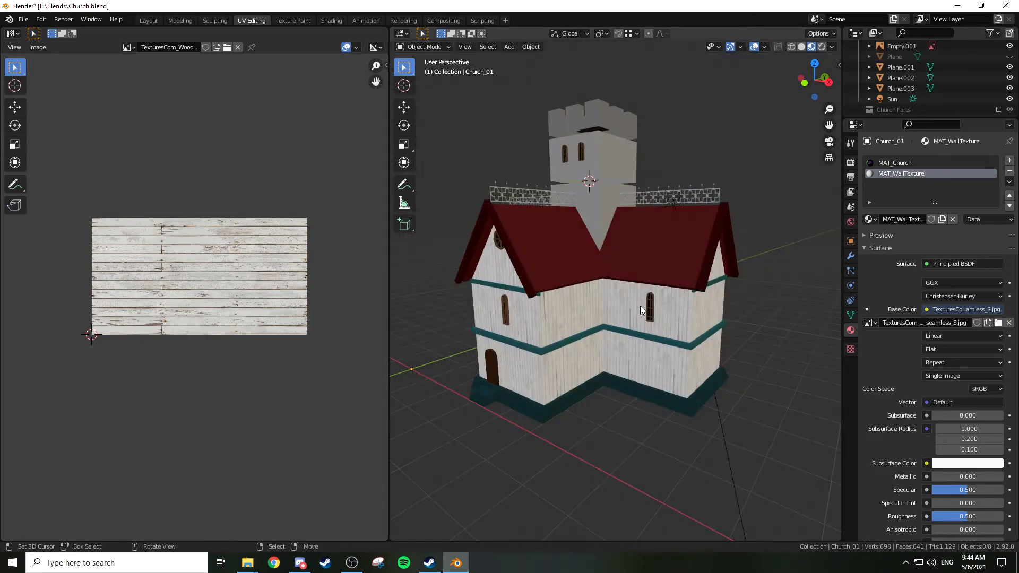
pyautogui.click(567, 400)
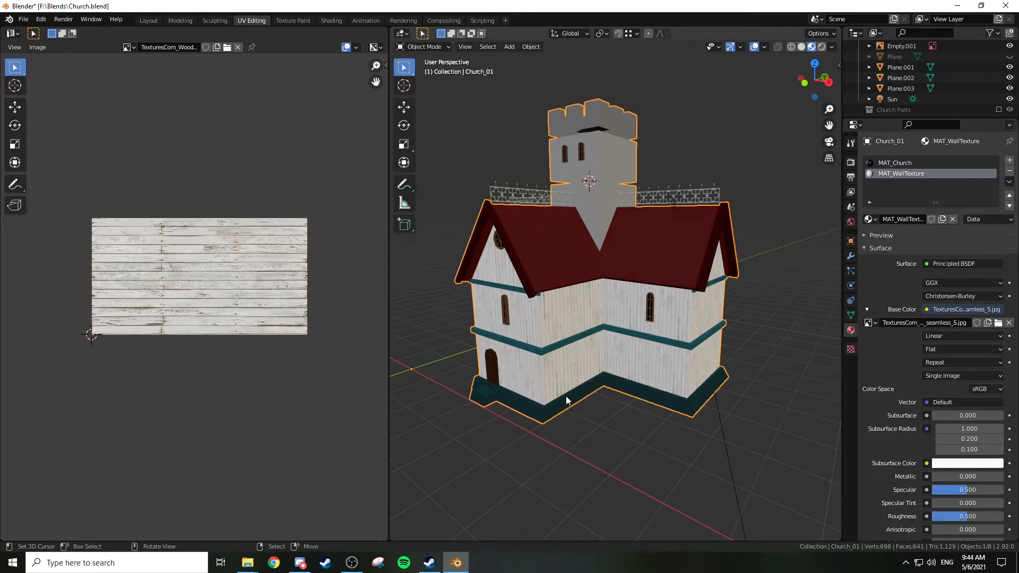
pyautogui.moveTo(563, 370); pyautogui.dragTo(593, 370, button='middle')
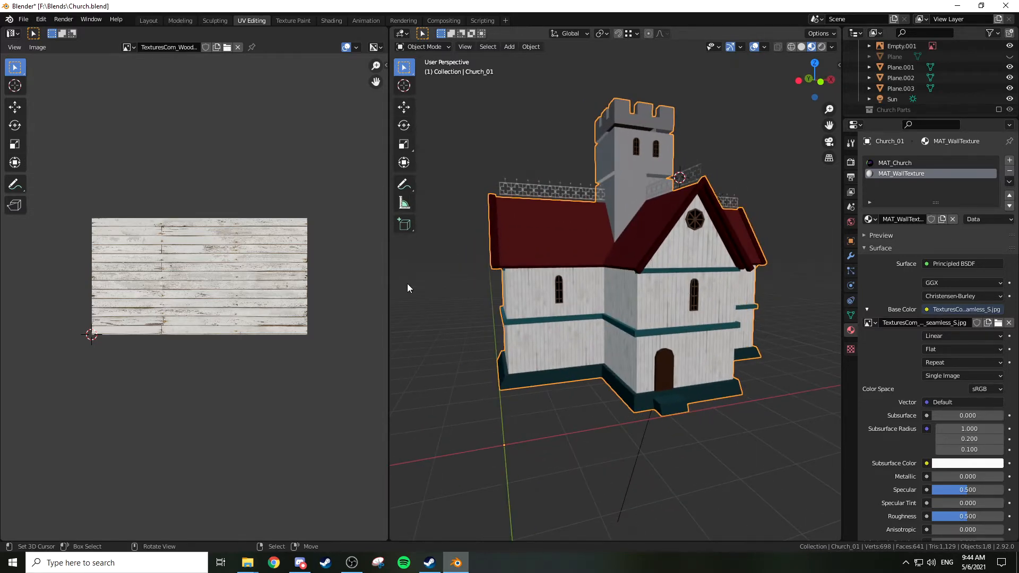
# Switch to Chrome, open the textures.com library and search it for cobblestone
pyautogui.click(279, 569)
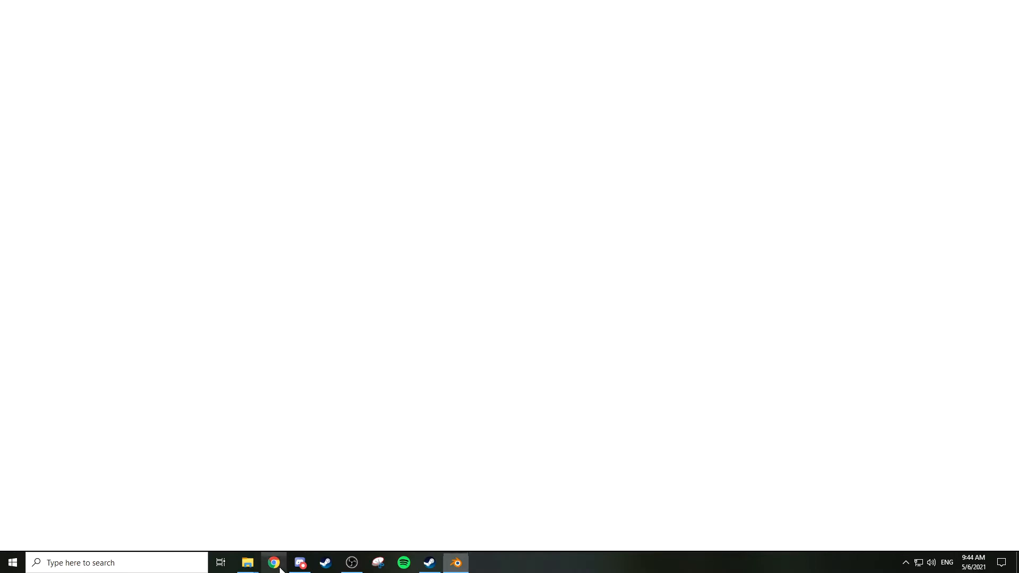
pyautogui.write('textures')
pyautogui.press('Return')
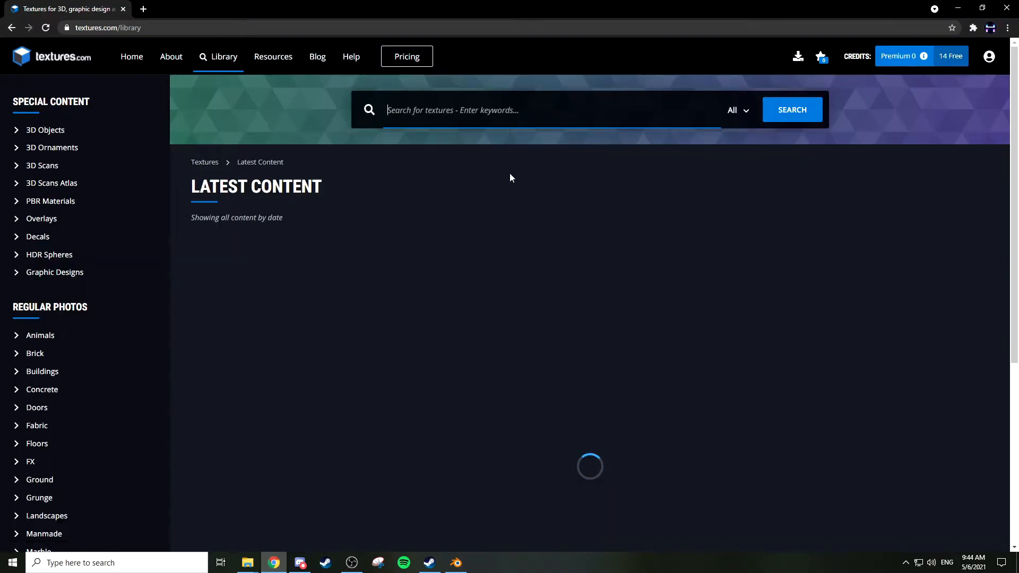
pyautogui.write('cobblest')
pyautogui.press('BackSpace')
pyautogui.press('BackSpace')
pyautogui.write('stone')
pyautogui.press('Return')
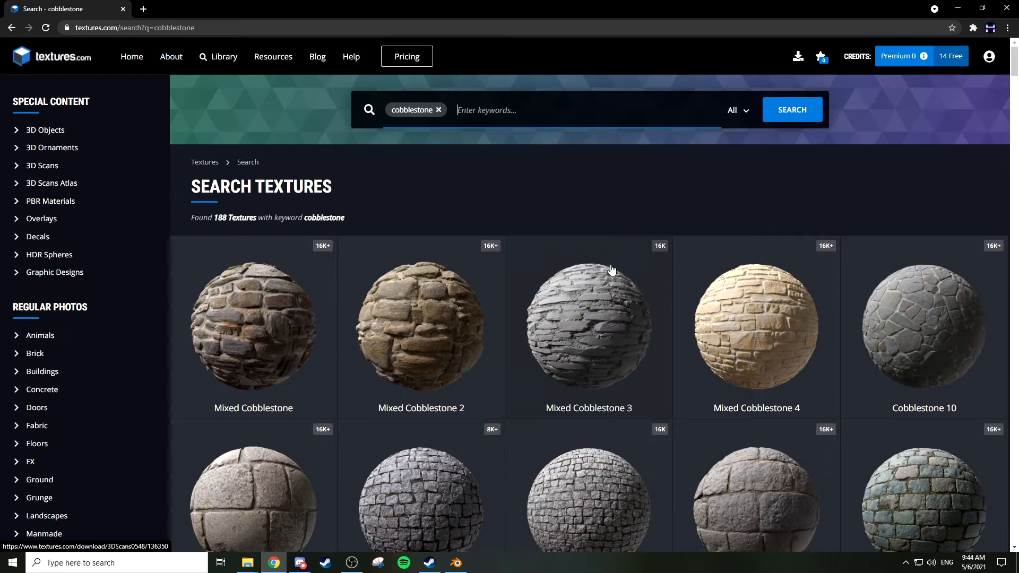
# Look through the 3D-scanned cobblestone results and open the Cobblestone 8 Path texture
pyautogui.scroll(-1, 622, 263)
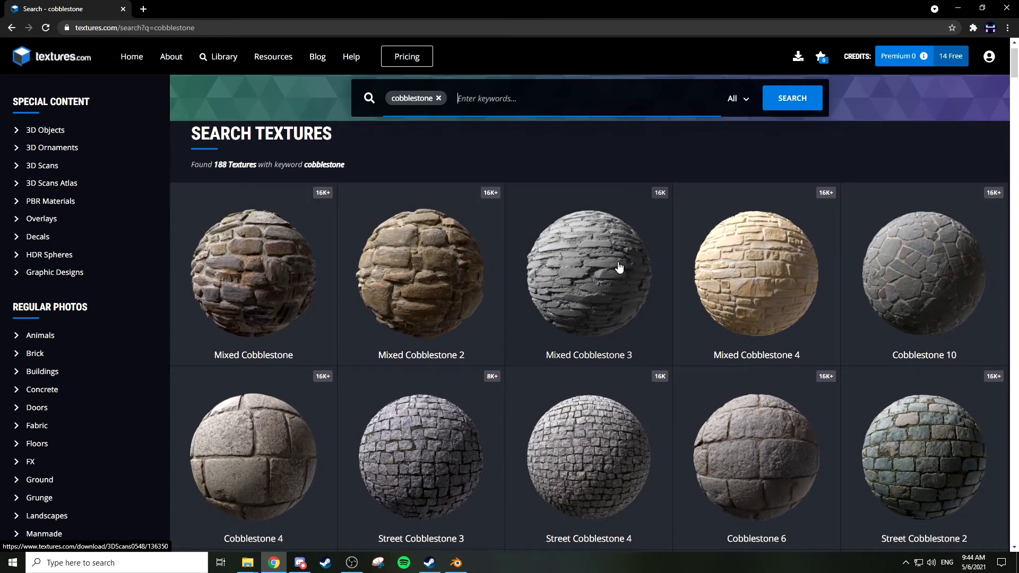
pyautogui.scroll(-5, 595, 364)
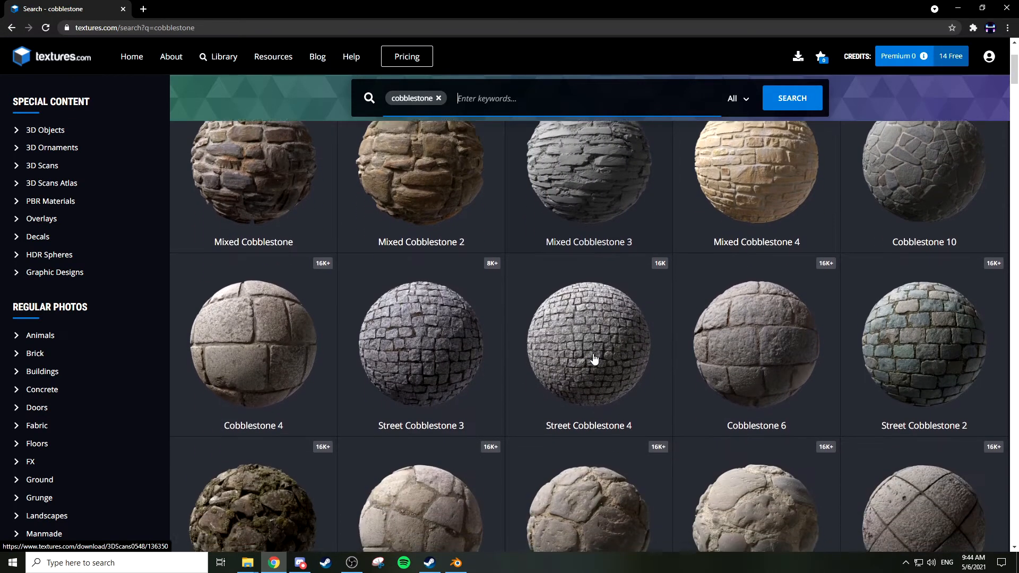
pyautogui.scroll(-2, 594, 359)
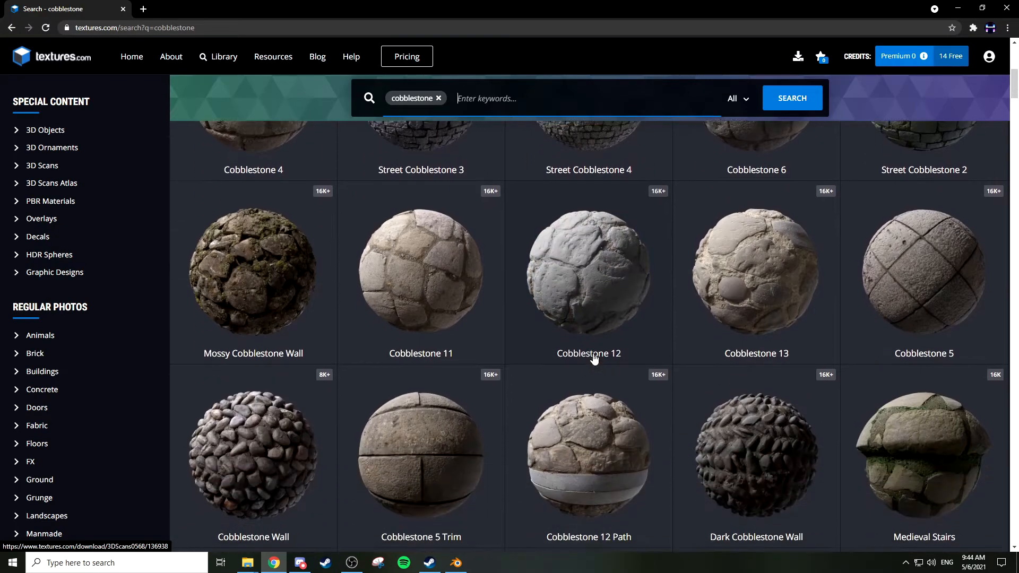
pyautogui.scroll(-8, 595, 359)
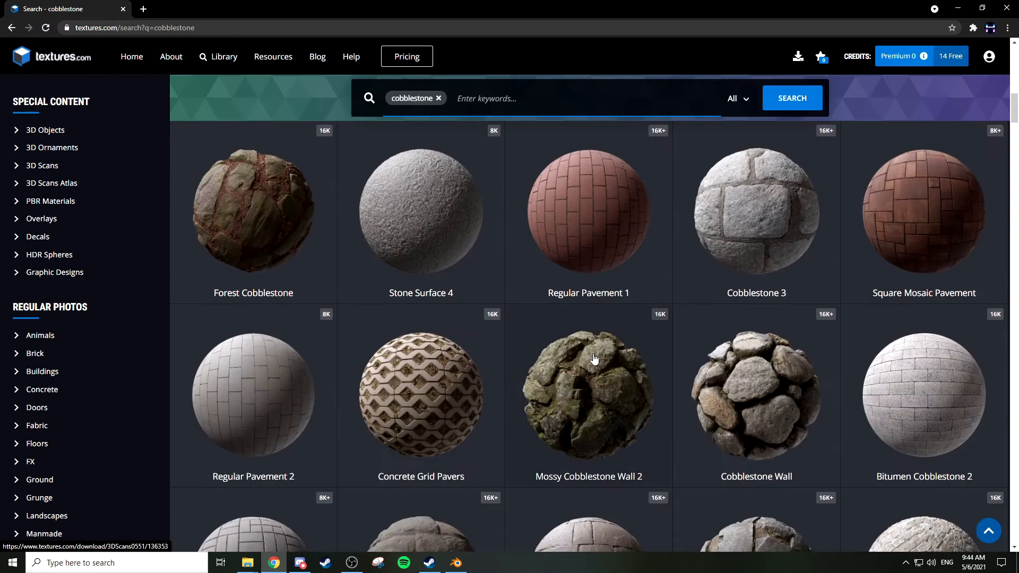
pyautogui.scroll(-1, 594, 359)
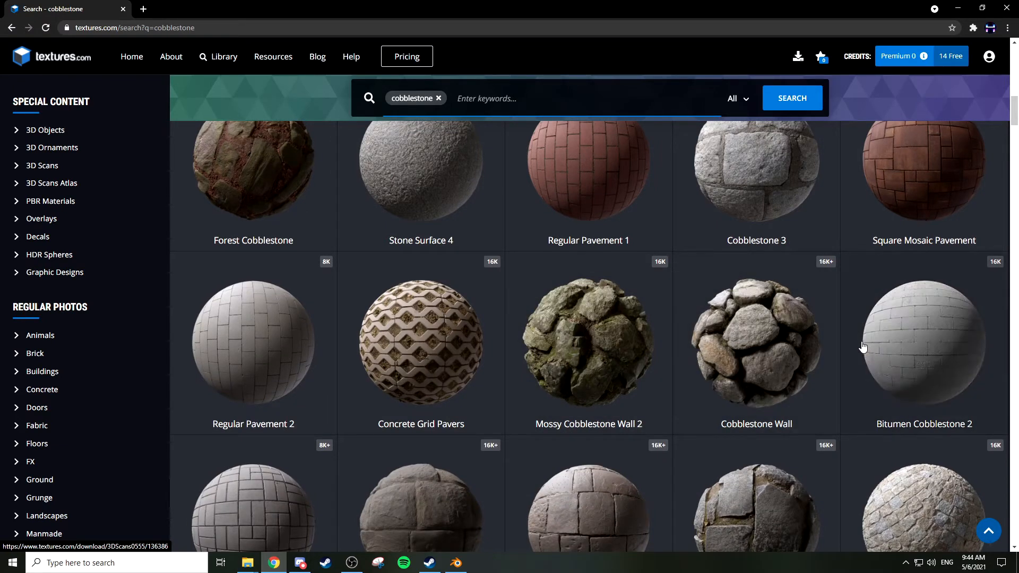
pyautogui.scroll(-1, 812, 346)
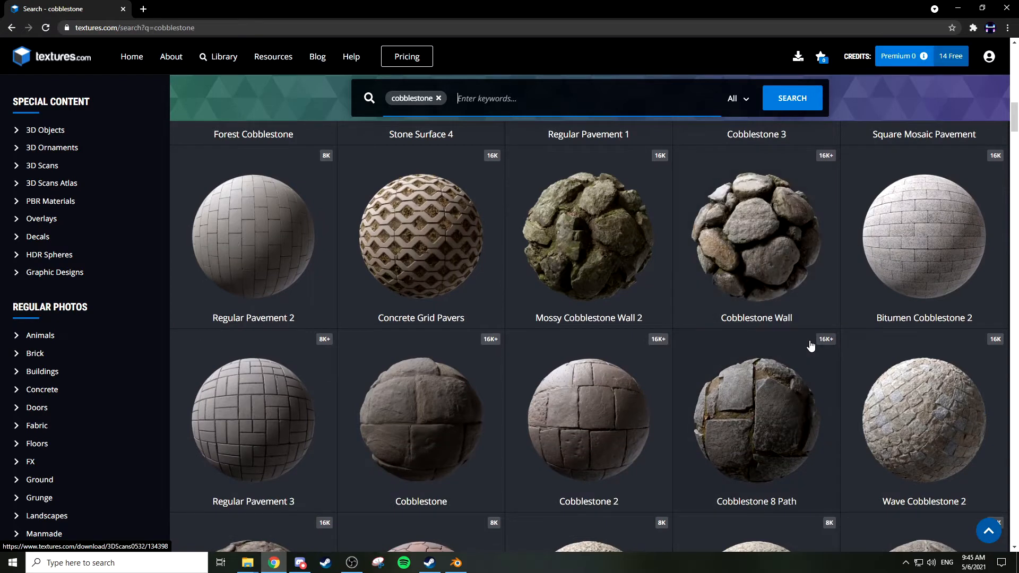
pyautogui.scroll(-3, 811, 345)
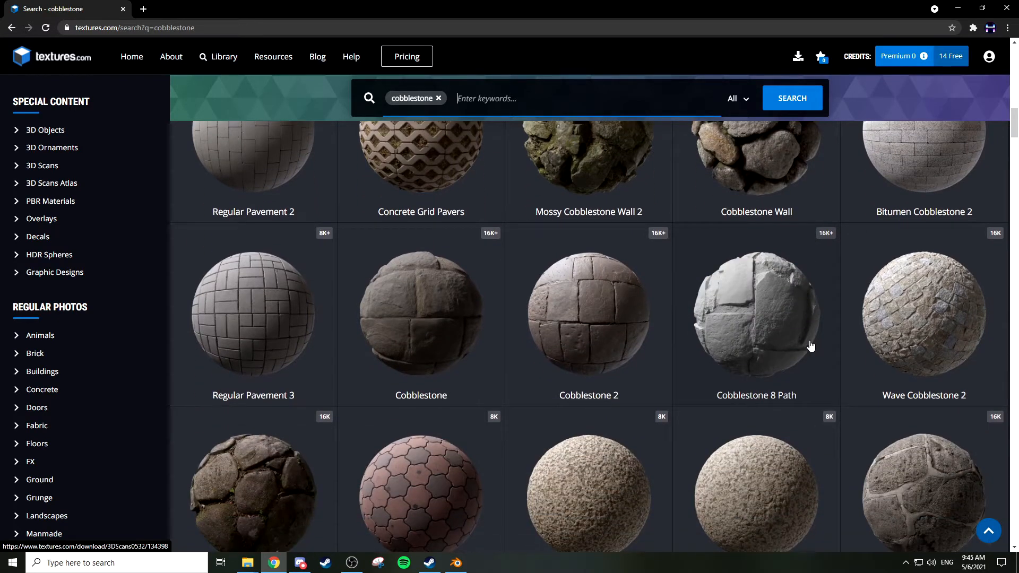
pyautogui.click(754, 319)
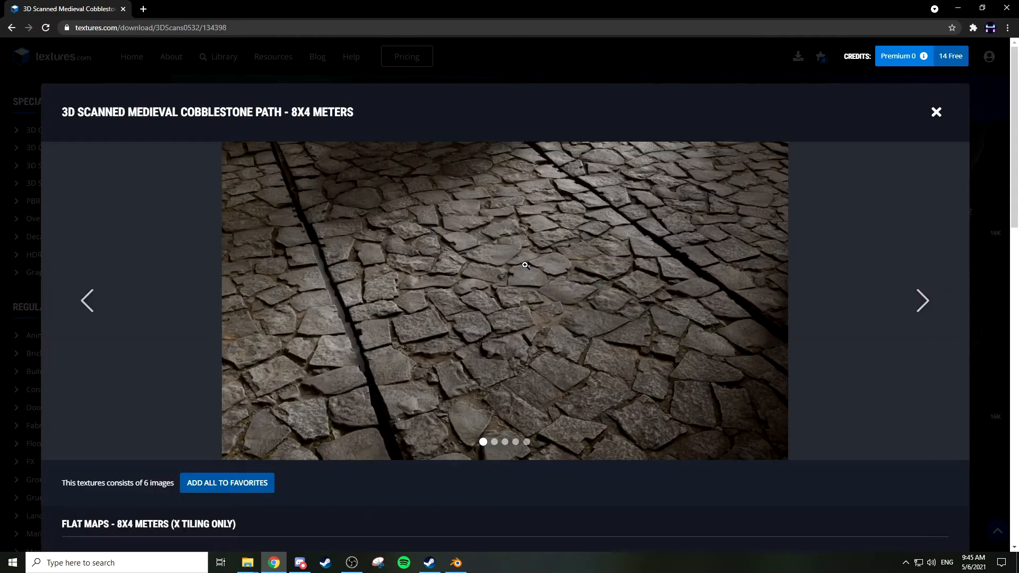
# Examine the medieval cobblestone path's preview images and available map sizes, and return to the search results
pyautogui.click(921, 301)
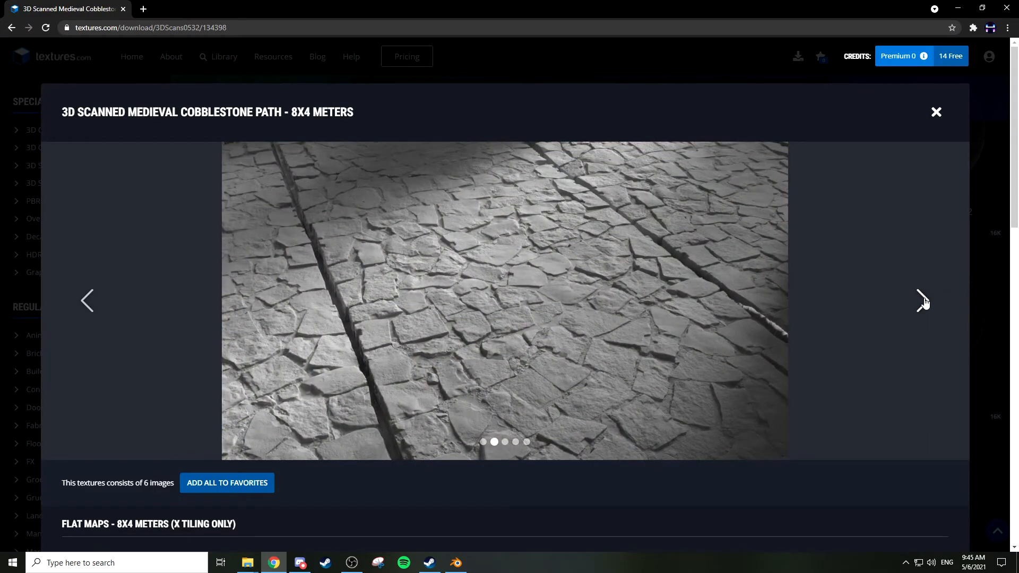
pyautogui.click(922, 300)
pyautogui.click(924, 301)
pyautogui.click(922, 301)
pyautogui.click(923, 301)
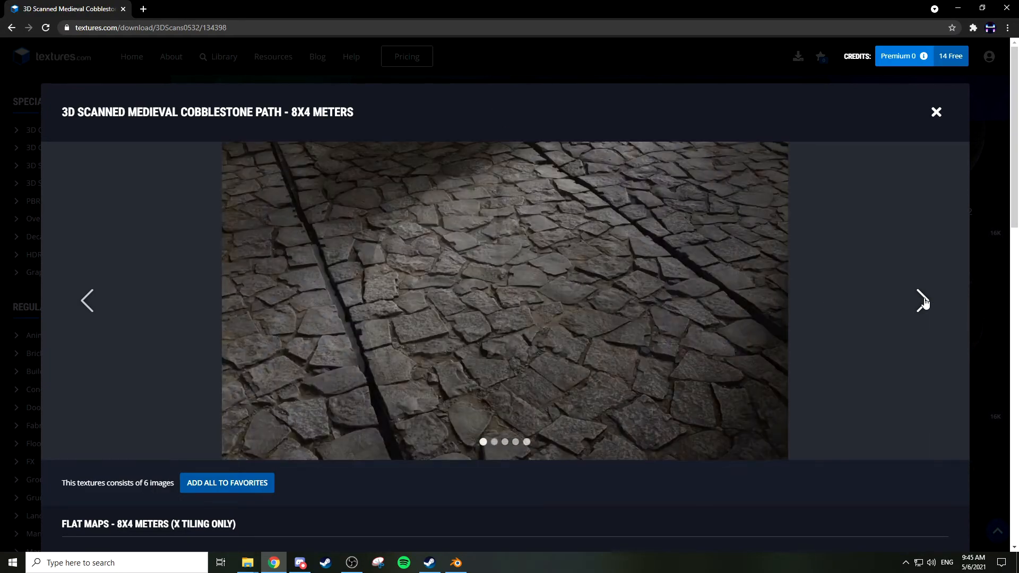
pyautogui.scroll(-9, 725, 286)
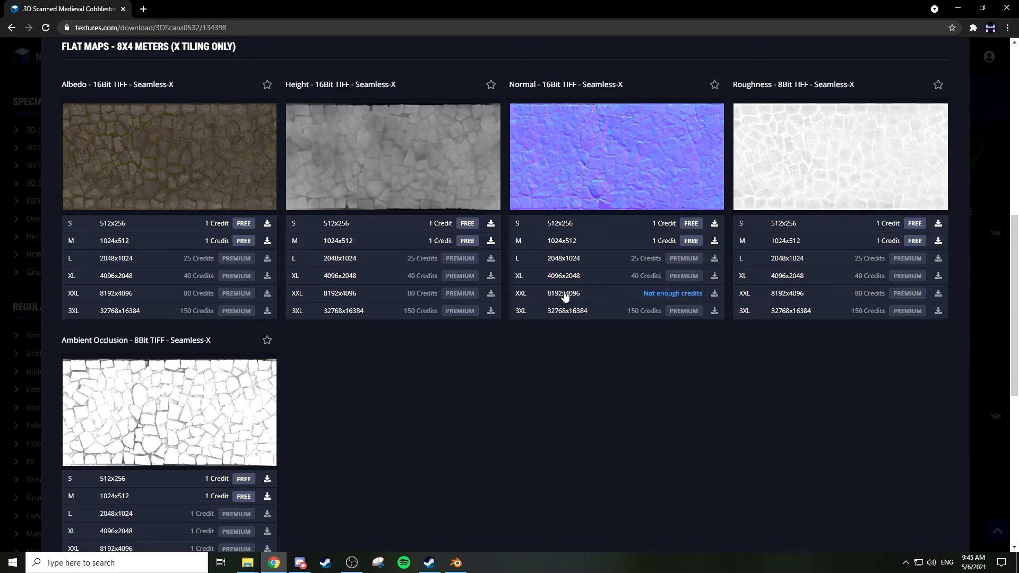
pyautogui.scroll(9, 891, 139)
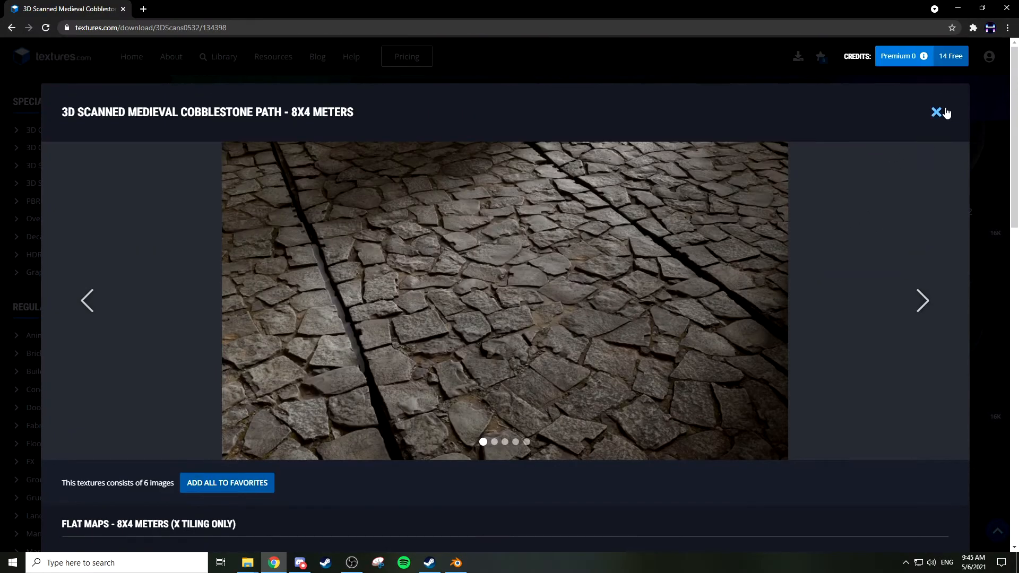
pyautogui.click(937, 111)
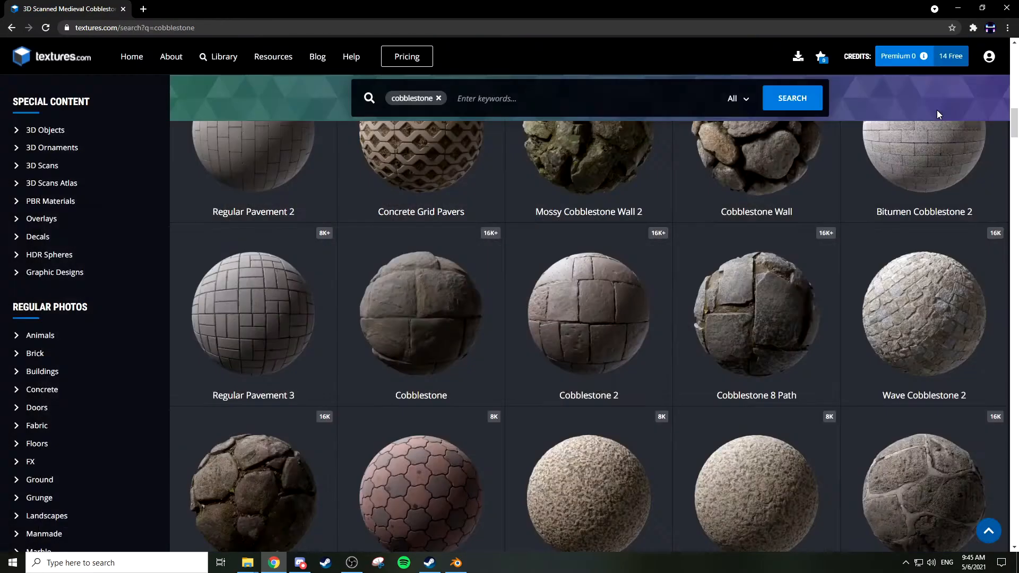
pyautogui.rightClick(915, 103)
pyautogui.click(161, 309)
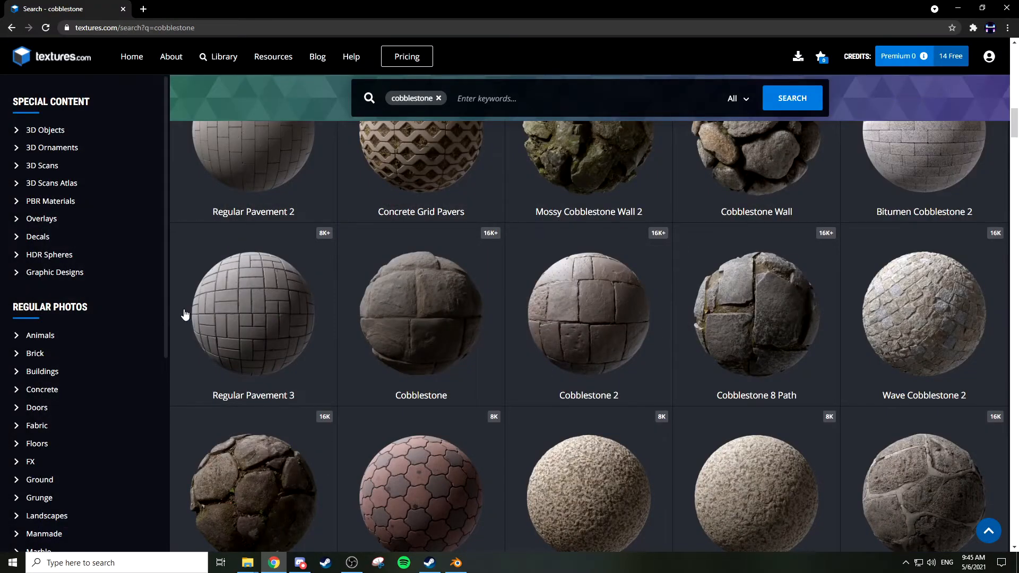
# Find the GravelCobble0003 texture among the cobblestone photo results and download its seamless image at 1024x1024
pyautogui.scroll(-8, 637, 339)
pyautogui.scroll(-1, 665, 343)
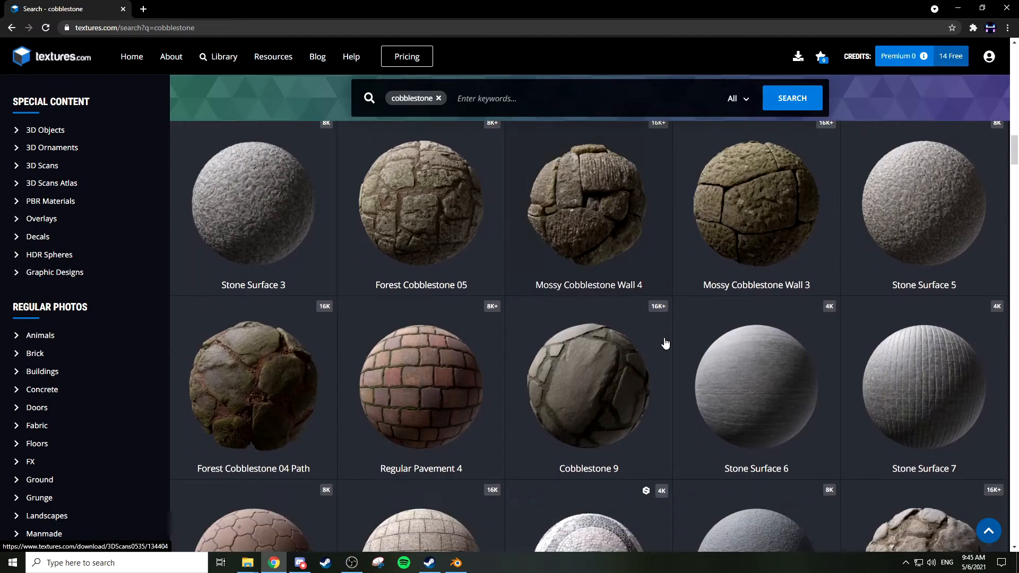
pyautogui.scroll(-5, 665, 342)
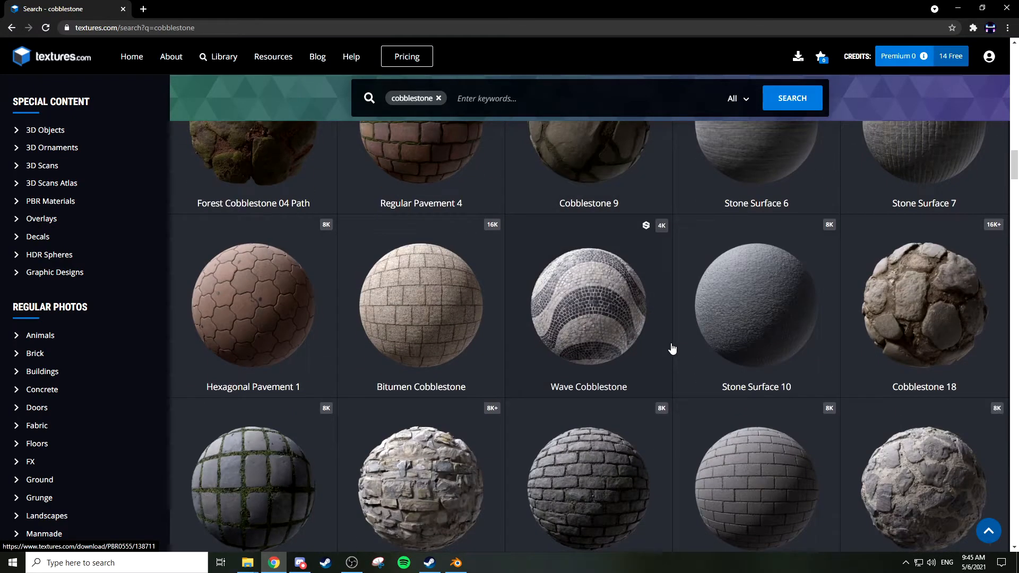
pyautogui.scroll(-3, 672, 348)
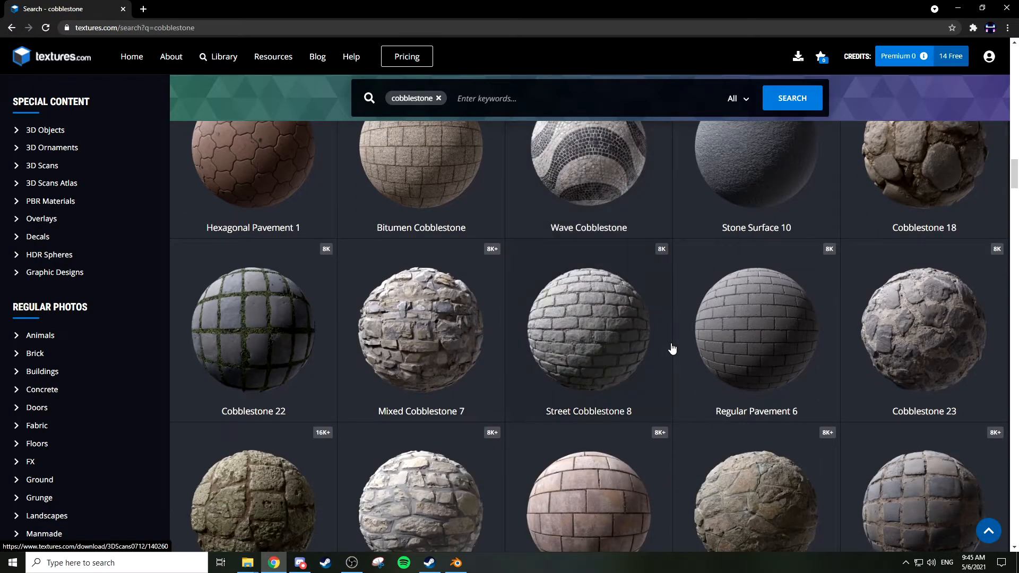
pyautogui.scroll(-2, 916, 340)
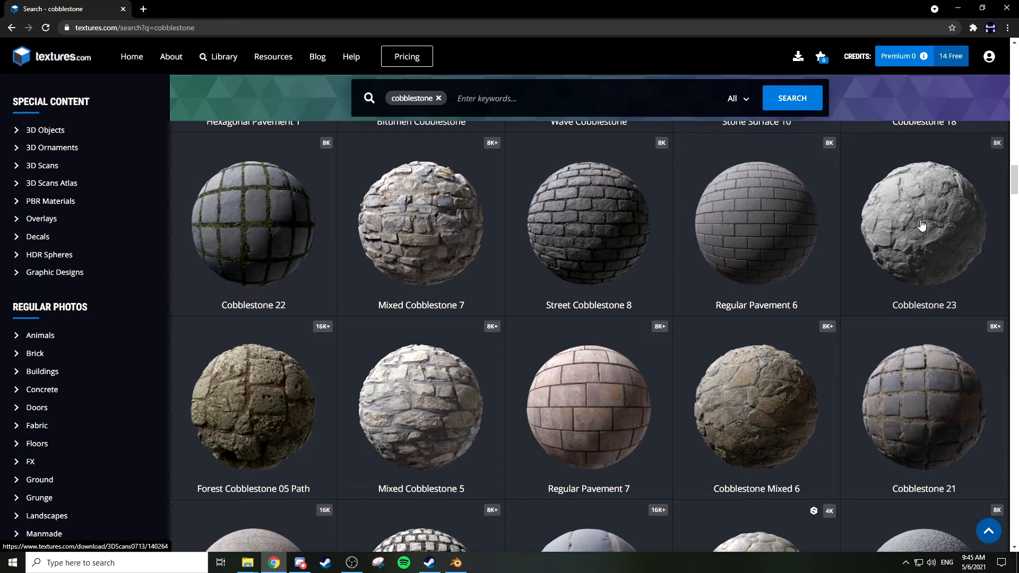
pyautogui.scroll(-3, 922, 225)
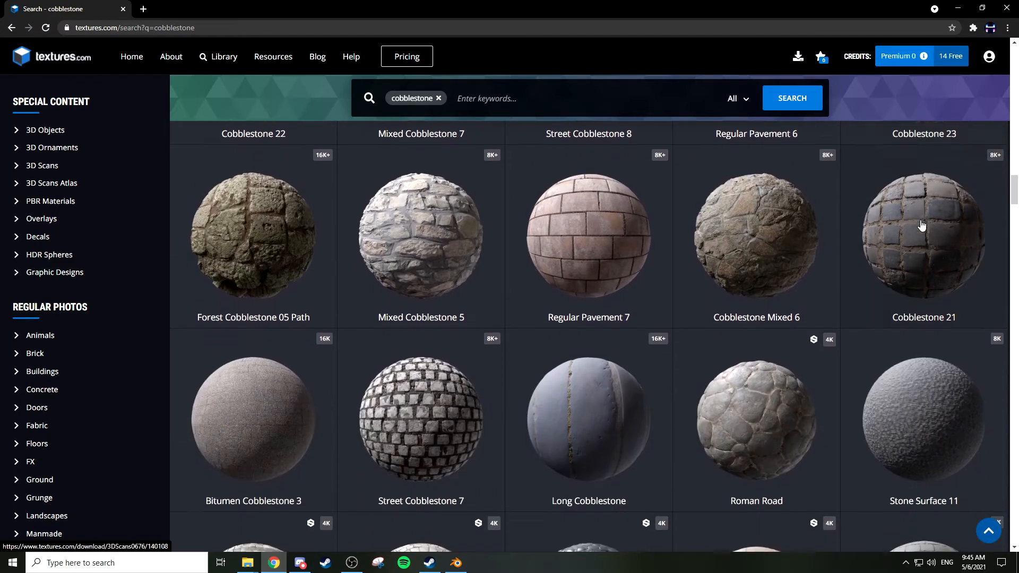
pyautogui.scroll(-3, 921, 226)
pyautogui.scroll(-2, 922, 226)
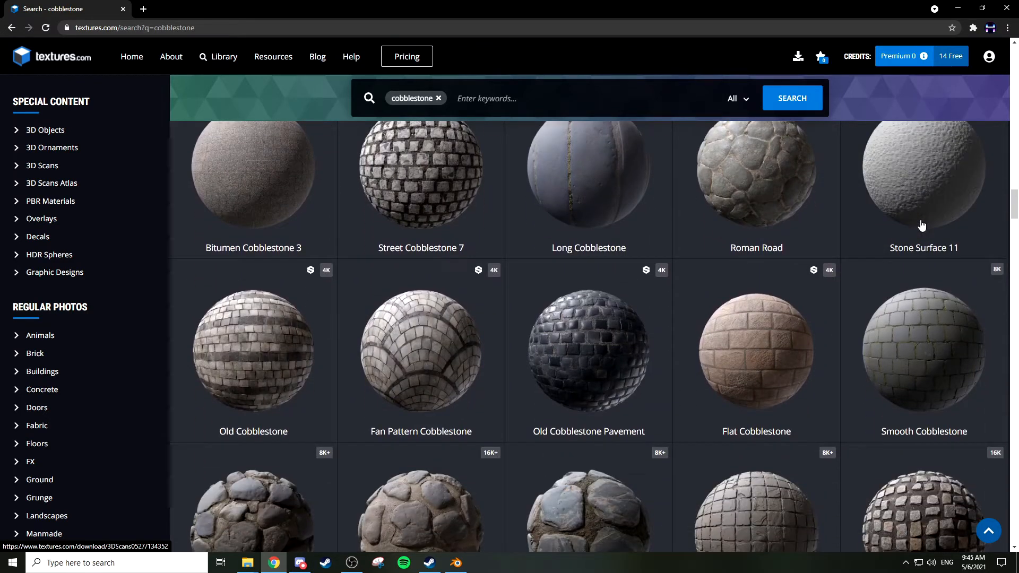
pyautogui.scroll(-3, 922, 225)
pyautogui.scroll(-2, 921, 226)
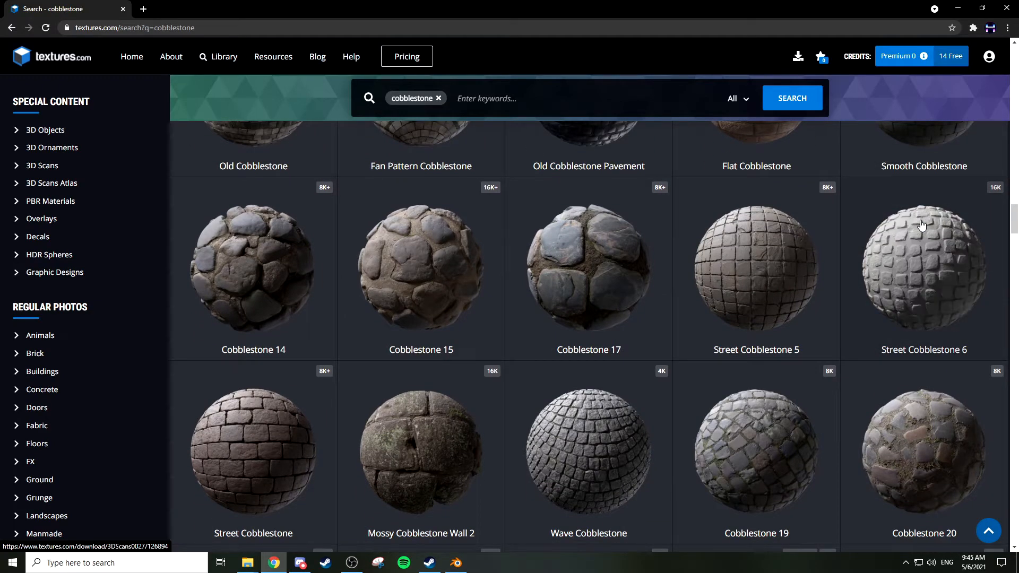
pyautogui.scroll(-5, 921, 225)
pyautogui.scroll(-3, 921, 229)
pyautogui.scroll(-9, 921, 232)
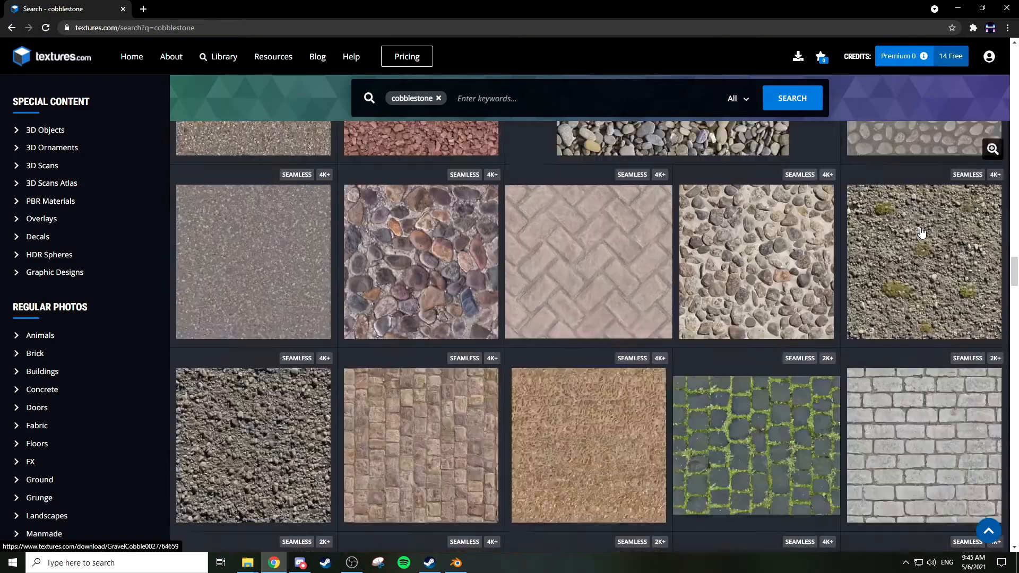
pyautogui.scroll(-9, 753, 330)
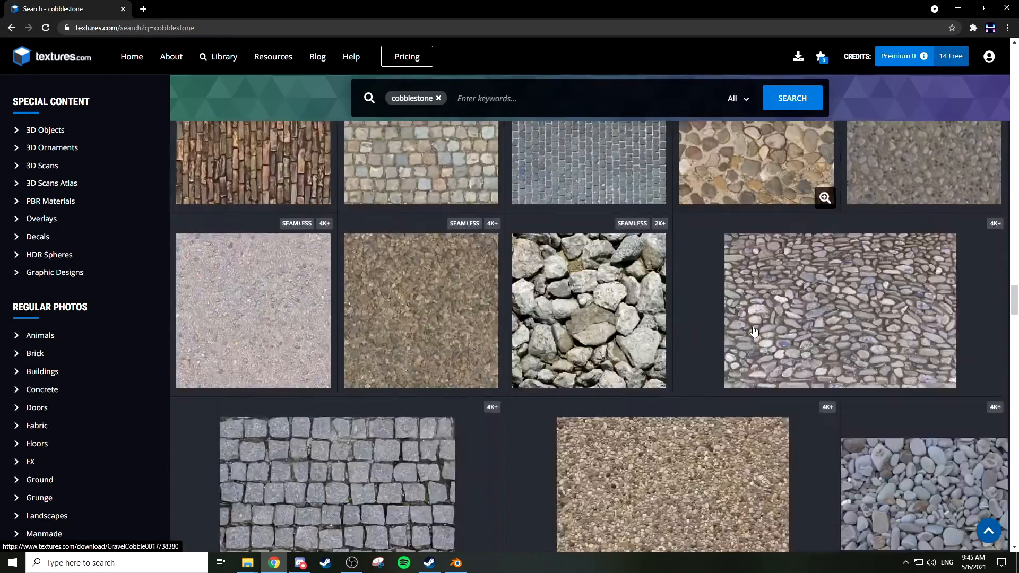
pyautogui.click(604, 308)
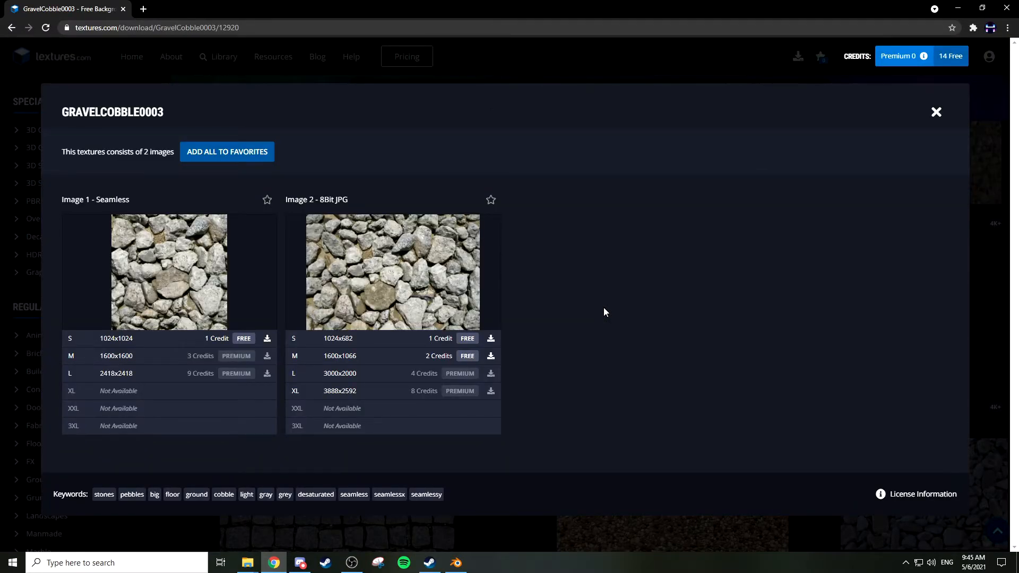
pyautogui.click(266, 338)
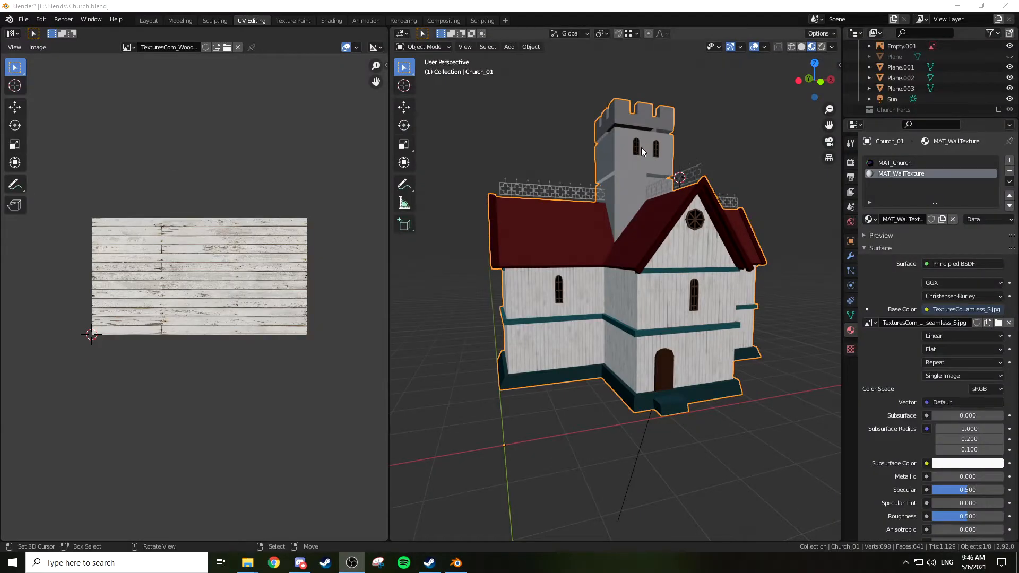
# Back in Blender, switch to the Layout workspace and enter Edit Mode on the church
pyautogui.scroll(-2, 657, 220)
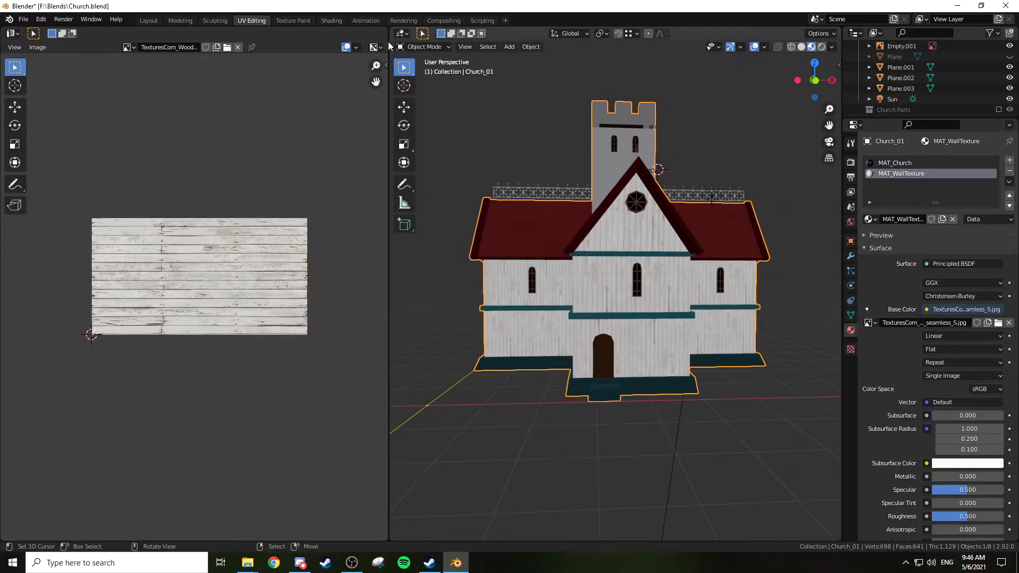
pyautogui.click(148, 20)
pyautogui.moveTo(497, 171)
pyautogui.mouseDown(button='middle')
pyautogui.moveTo(526, 161)
pyautogui.moveTo(513, 177)
pyautogui.mouseUp(button='middle')
pyautogui.press('Tab')
pyautogui.moveTo(507, 323); pyautogui.dragTo(515, 314, button='middle')
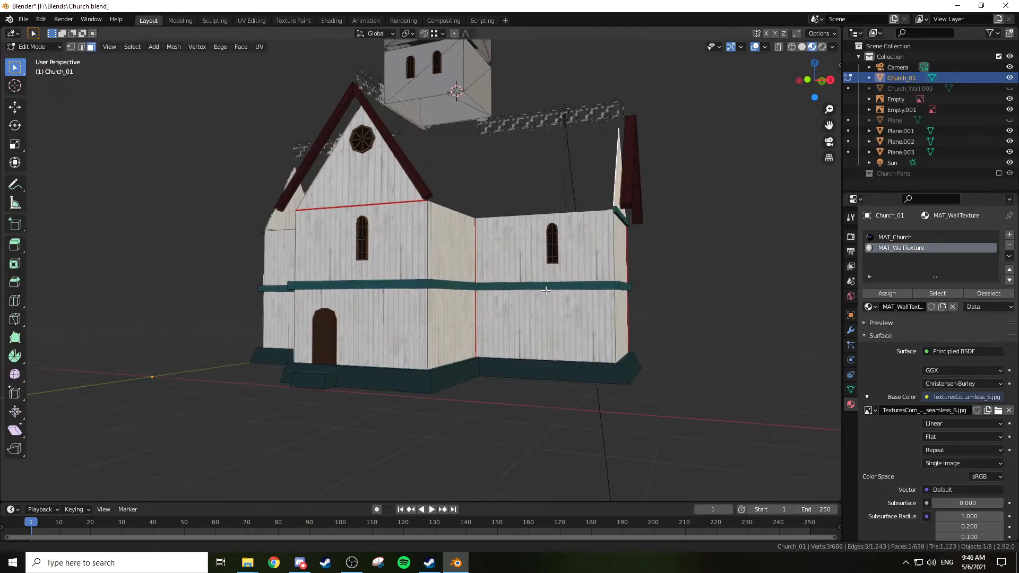
# Select all faces of the foundation band around the bottom of the church, including the hidden ones
pyautogui.keyDown('shift'); pyautogui.moveTo(420, 370); pyautogui.dragTo(468, 325, button='middle'); pyautogui.keyUp('shift')
pyautogui.click(467, 324)
pyautogui.press('KP_1')
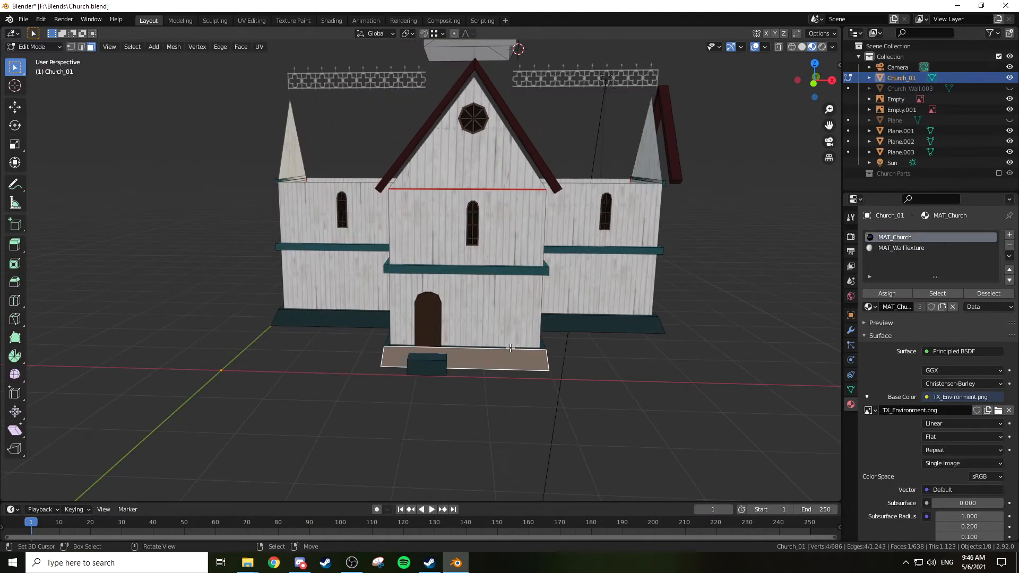
pyautogui.press('z')
pyautogui.click(253, 342)
pyautogui.press('a')
pyautogui.hotkey('alt', 'a')
pyautogui.press('b')
pyautogui.moveTo(259, 308)
pyautogui.mouseDown()
pyautogui.moveTo(573, 348)
pyautogui.moveTo(683, 344)
pyautogui.mouseUp()
pyautogui.press('z')
pyautogui.moveTo(525, 344); pyautogui.dragTo(498, 366, button='middle')
# Add the faces of the entrance step below the door to the foundation selection
pyautogui.keyDown('shift'); pyautogui.click(414, 381); pyautogui.keyUp('shift')
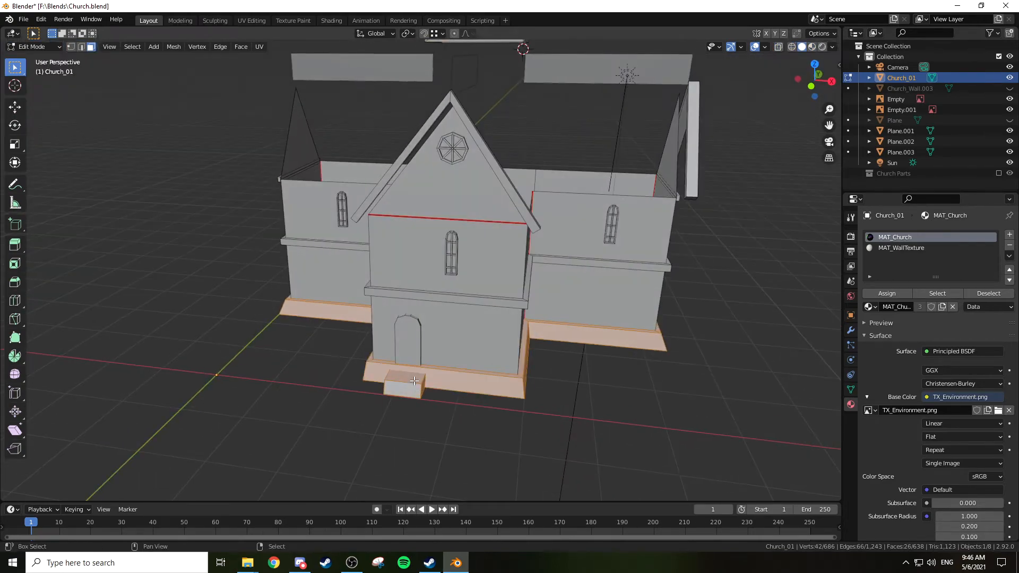
pyautogui.moveTo(421, 386); pyautogui.dragTo(483, 324, button='middle')
pyautogui.keyDown('shift'); pyautogui.click(524, 352); pyautogui.keyUp('shift')
pyautogui.keyDown('shift'); pyautogui.click(548, 285); pyautogui.keyUp('shift')
pyautogui.moveTo(494, 318)
pyautogui.mouseDown(button='middle')
pyautogui.moveTo(515, 344)
pyautogui.moveTo(412, 337)
pyautogui.moveTo(456, 318)
pyautogui.moveTo(638, 285)
pyautogui.moveTo(646, 311)
pyautogui.moveTo(486, 303)
pyautogui.mouseUp(button='middle')
pyautogui.keyDown('shift'); pyautogui.click(509, 350); pyautogui.keyUp('shift')
pyautogui.keyDown('shift'); pyautogui.click(411, 341); pyautogui.keyUp('shift')
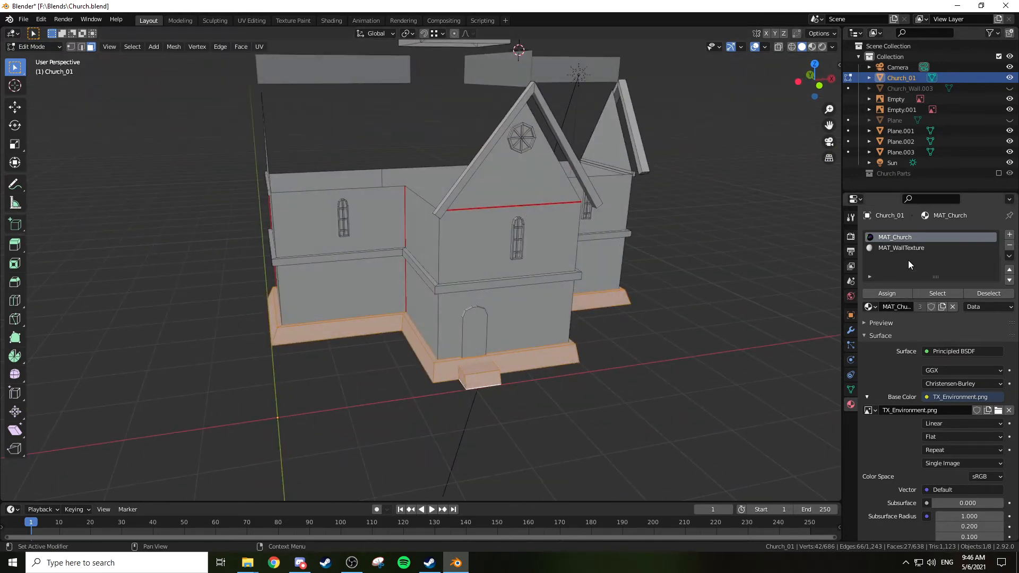
# Add a new material named MAT_CobbleStone to the church and assign it to the selected foundation and step faces
pyautogui.click(1009, 234)
pyautogui.click(874, 307)
pyautogui.click(909, 306)
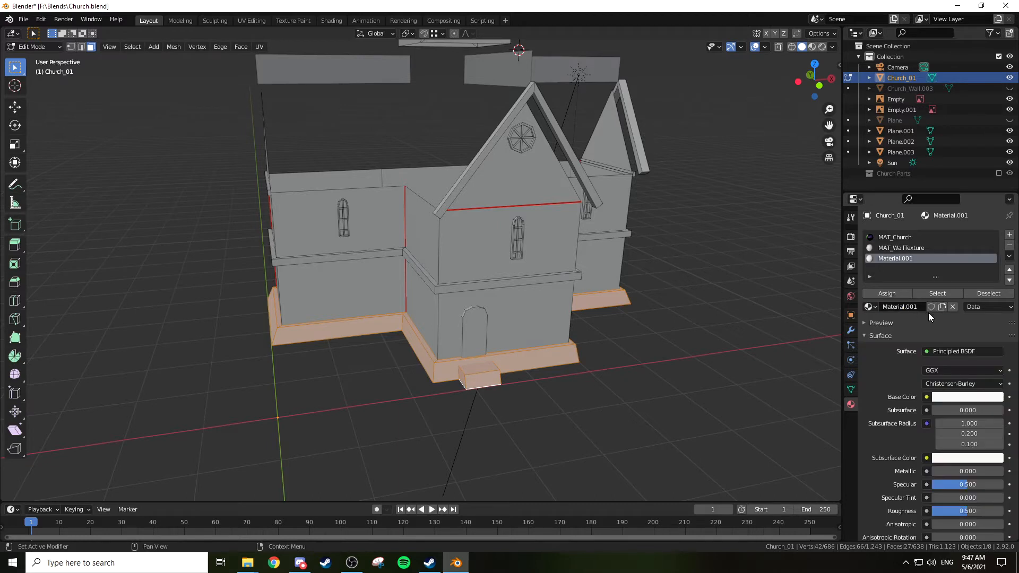
pyautogui.hotkey('ctrl', 'a')
pyautogui.write('M')
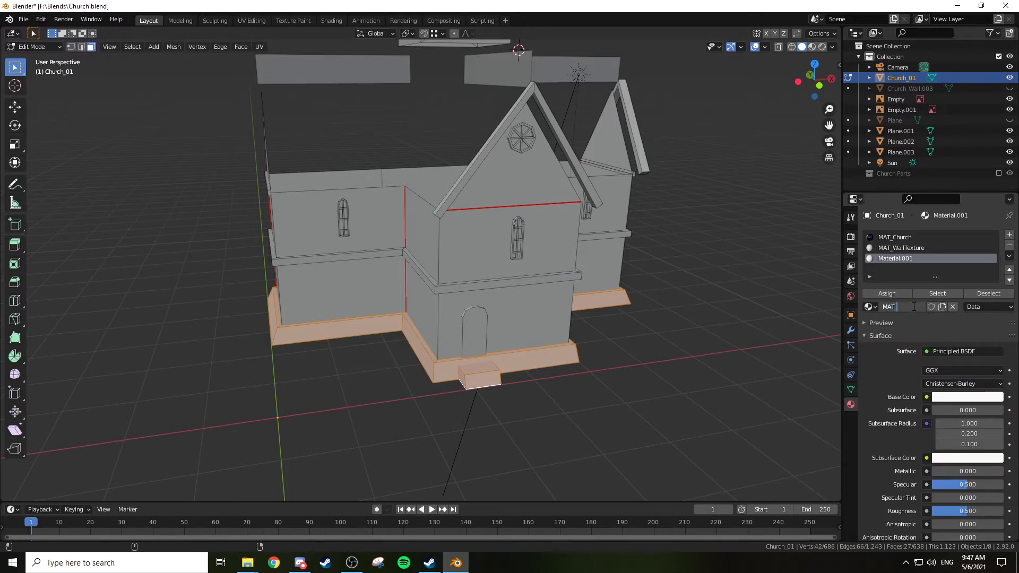
pyautogui.write('AT_CobbleStone')
pyautogui.press('Return')
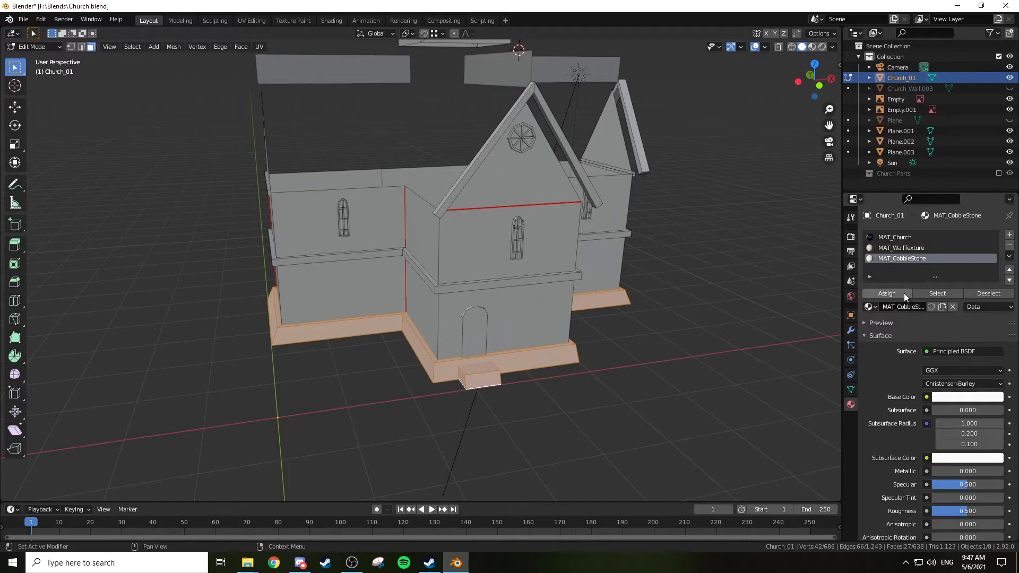
pyautogui.moveTo(698, 269); pyautogui.dragTo(667, 250, button='middle')
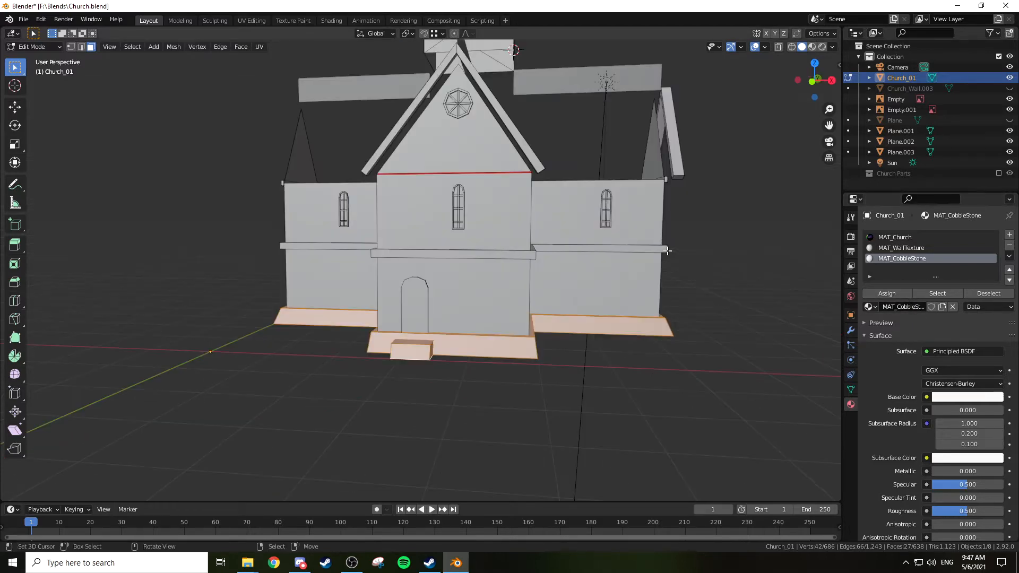
# Use an Image Texture as MAT_CobbleStone's base color, loading the downloaded seamless gravel image from F:\Textures\Stone
pyautogui.click(926, 397)
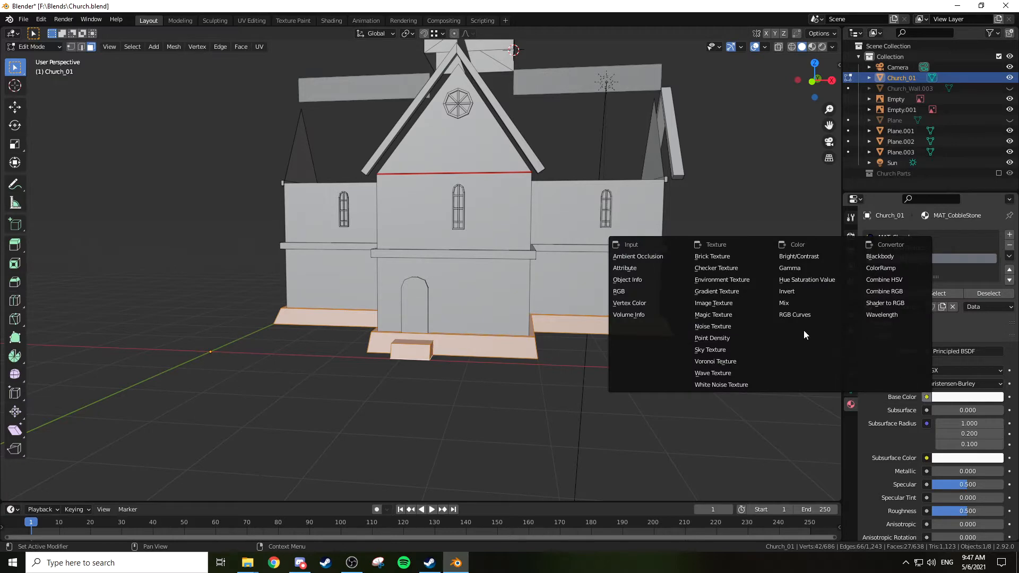
pyautogui.click(728, 304)
pyautogui.click(983, 409)
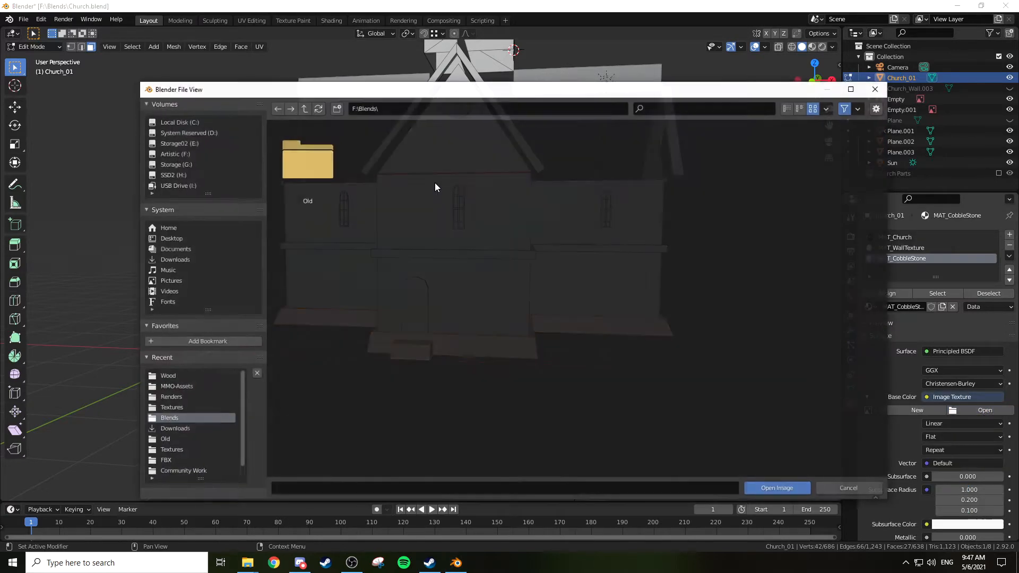
pyautogui.click(180, 153)
pyautogui.click(788, 250)
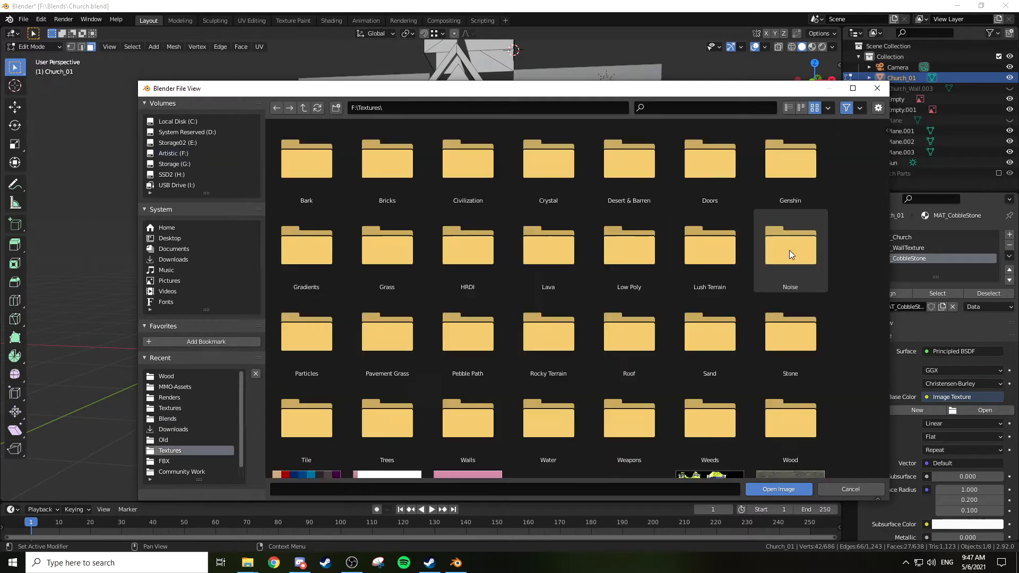
pyautogui.click(807, 335)
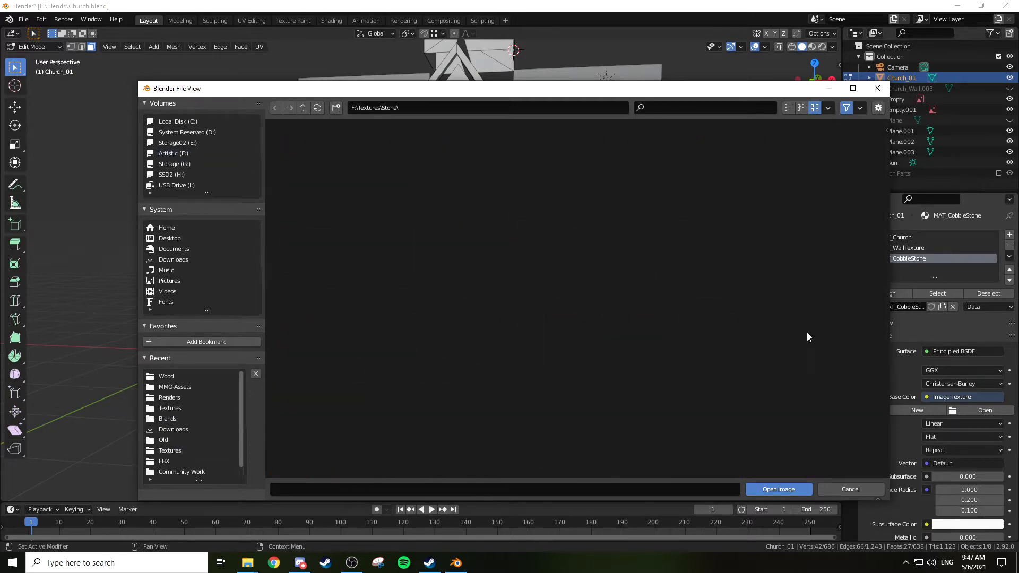
pyautogui.doubleClick(318, 167)
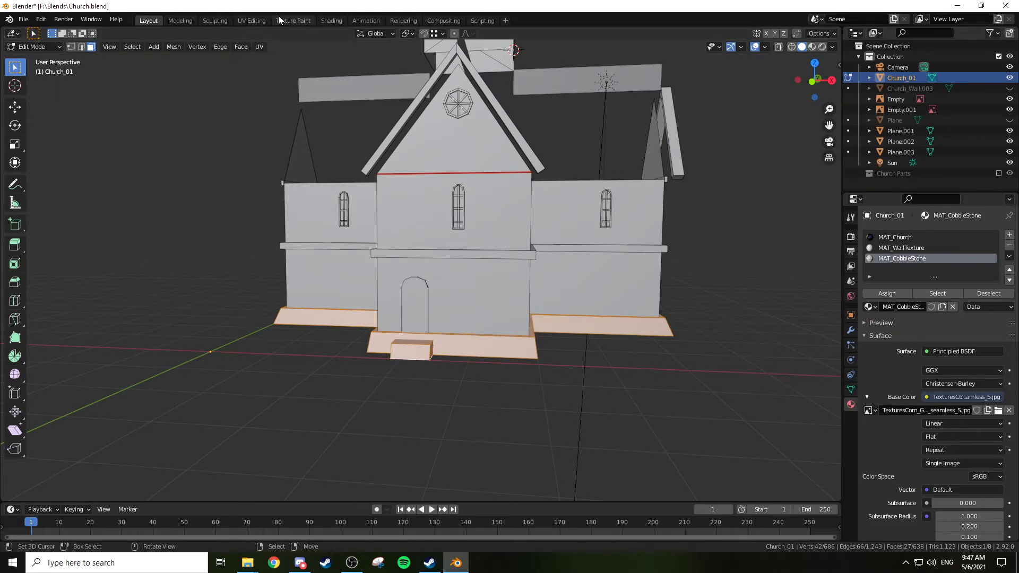
# Switch to the UV Editing workspace and select the vertical foundation edges at the first wall corners
pyautogui.click(251, 20)
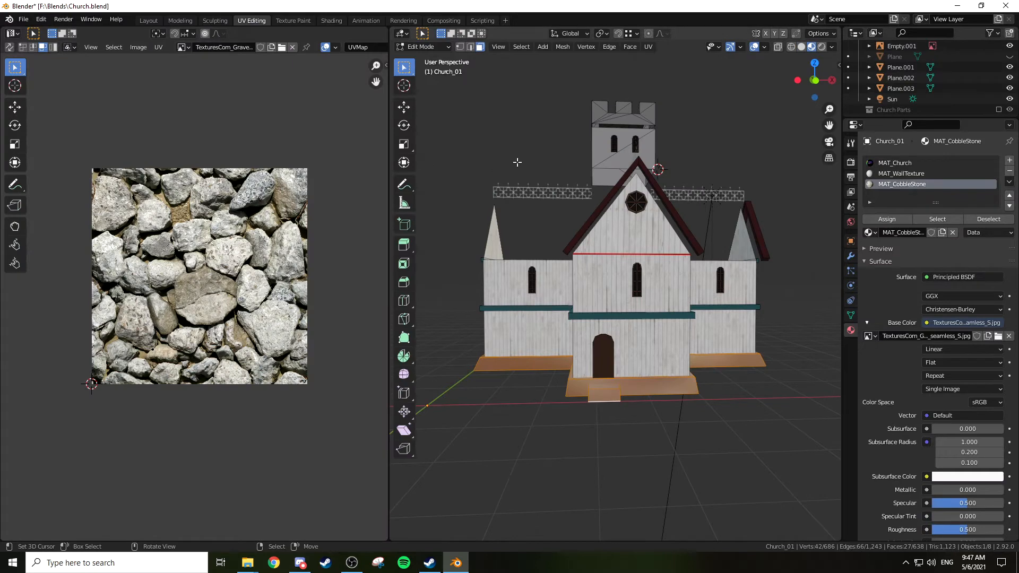
pyautogui.moveTo(556, 155); pyautogui.dragTo(559, 185, button='middle')
pyautogui.moveTo(588, 292); pyautogui.dragTo(626, 276, button='middle')
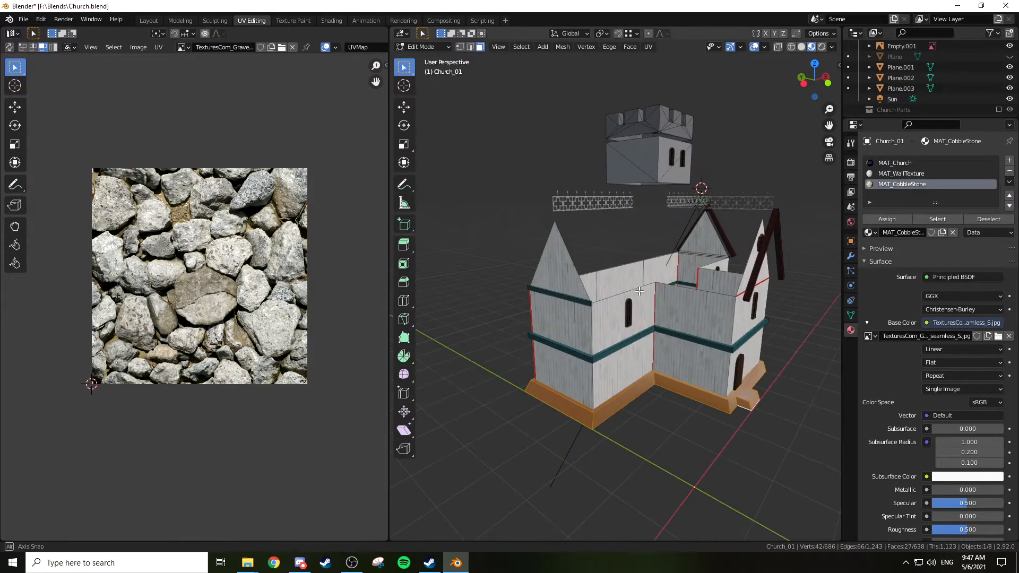
pyautogui.scroll(5, 659, 261)
pyautogui.moveTo(660, 254); pyautogui.dragTo(620, 287, button='middle')
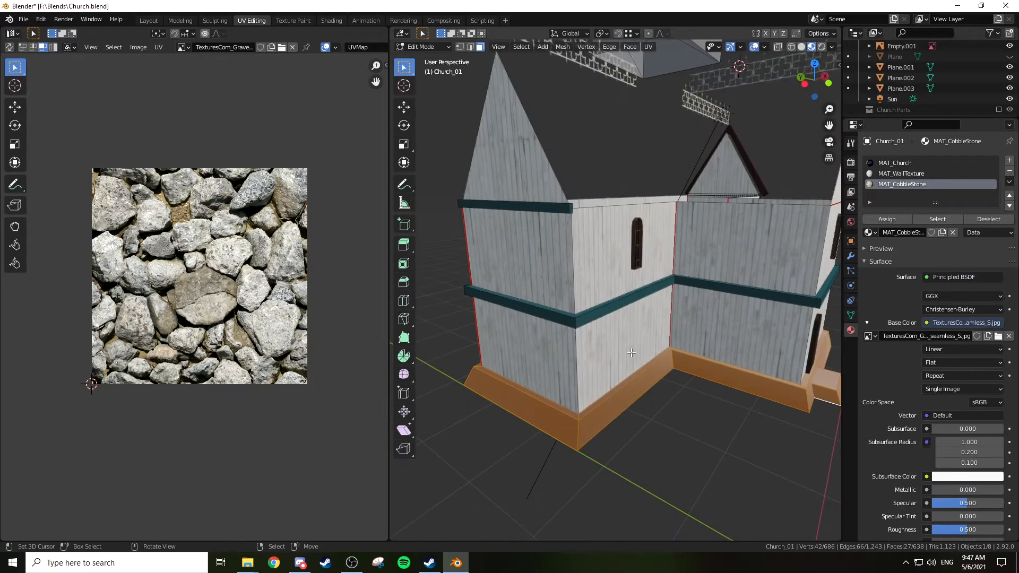
pyautogui.keyDown('shift'); pyautogui.moveTo(618, 360); pyautogui.dragTo(638, 317, button='middle'); pyautogui.keyUp('shift')
pyautogui.press('2')
pyautogui.keyDown('shift'); pyautogui.click(599, 348); pyautogui.keyUp('shift')
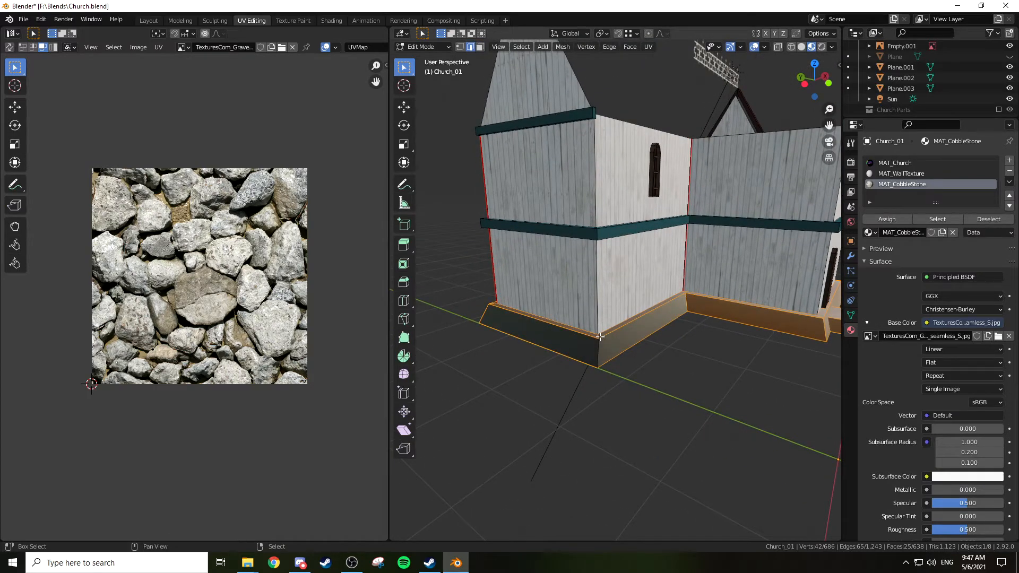
pyautogui.click(600, 338)
pyautogui.moveTo(600, 338); pyautogui.dragTo(636, 319, button='middle')
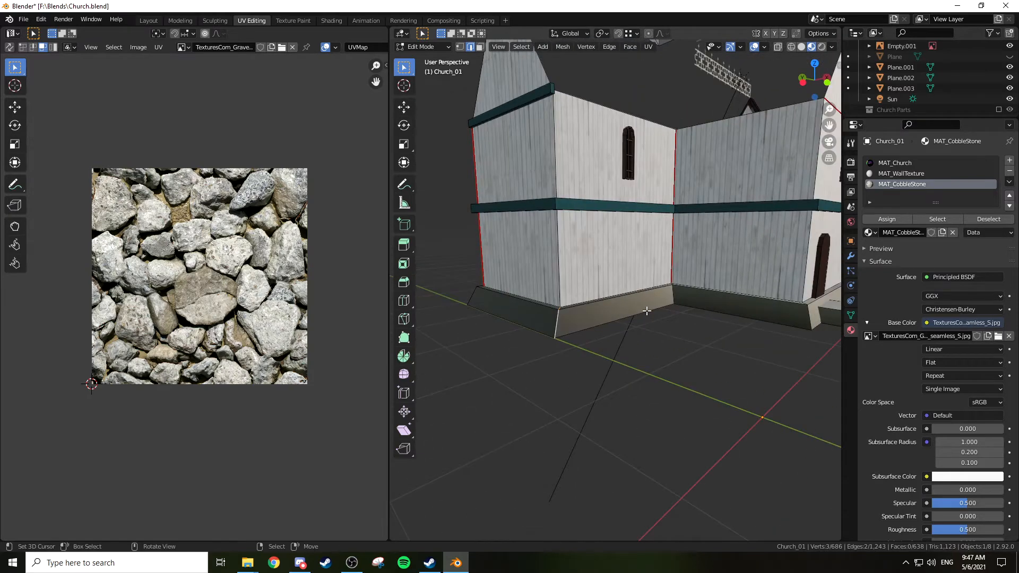
pyautogui.scroll(5, 668, 288)
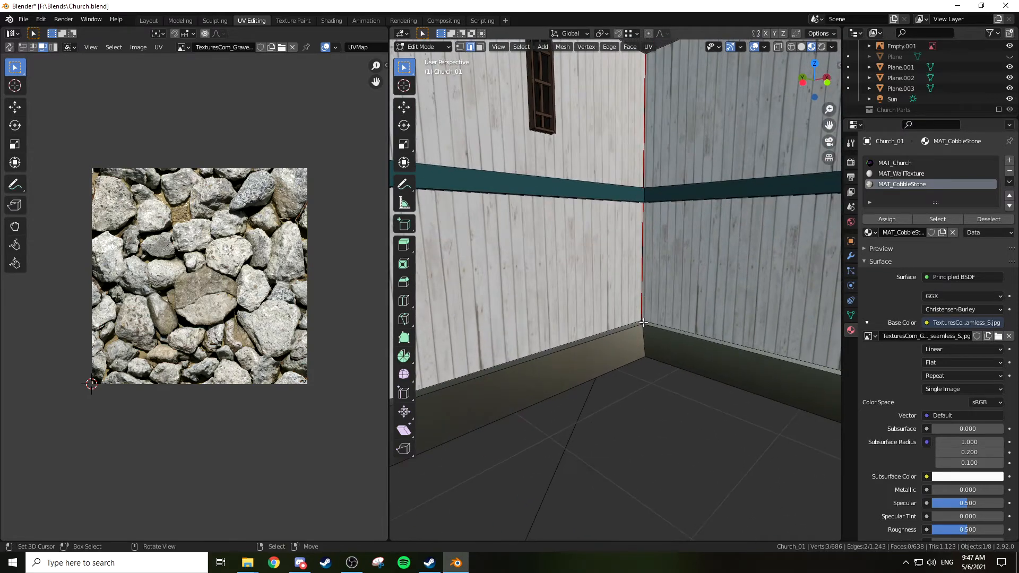
pyautogui.keyDown('shift'); pyautogui.rightClick(643, 329); pyautogui.keyUp('shift')
# Add the vertical edges at further foundation corners around the church to the selection and mark them all as seams
pyautogui.moveTo(584, 345); pyautogui.dragTo(757, 349, button='middle')
pyautogui.scroll(-4, 599, 339)
pyautogui.moveTo(553, 335); pyautogui.dragTo(680, 327, button='middle')
pyautogui.scroll(4, 680, 327)
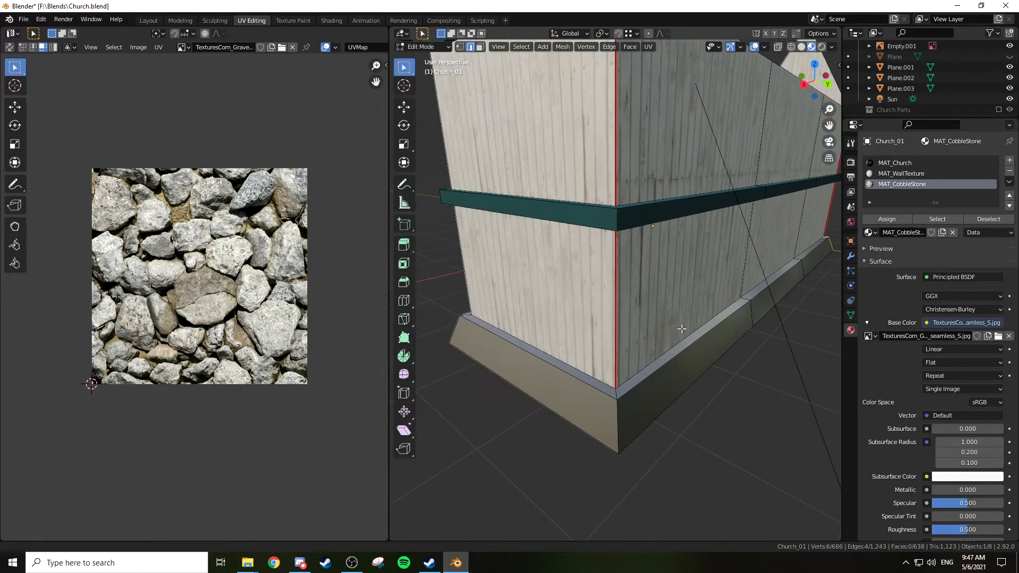
pyautogui.keyDown('shift'); pyautogui.rightClick(614, 406); pyautogui.keyUp('shift')
pyautogui.scroll(-3, 587, 382)
pyautogui.moveTo(587, 382); pyautogui.dragTo(628, 290, button='middle')
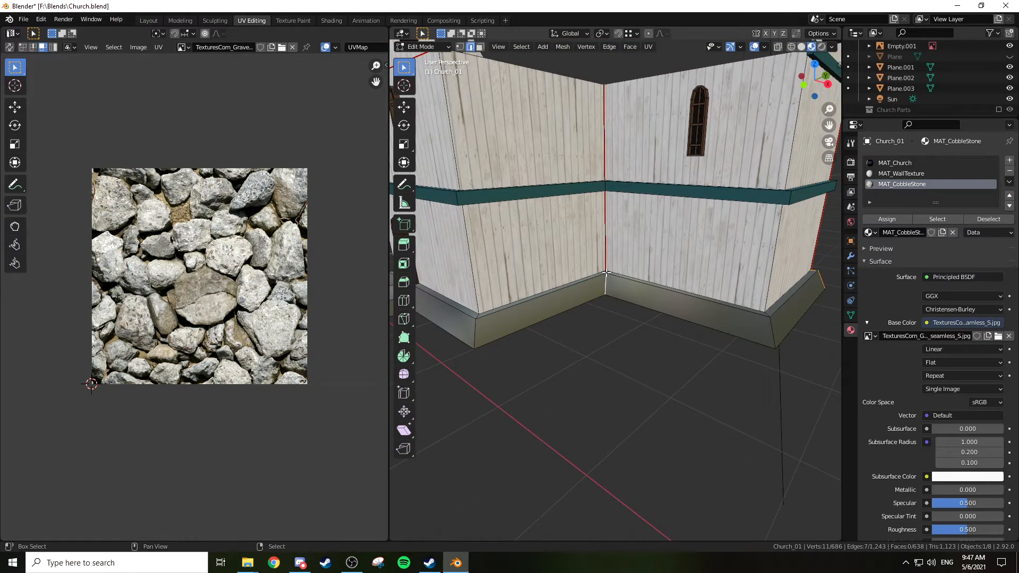
pyautogui.scroll(2, 609, 283)
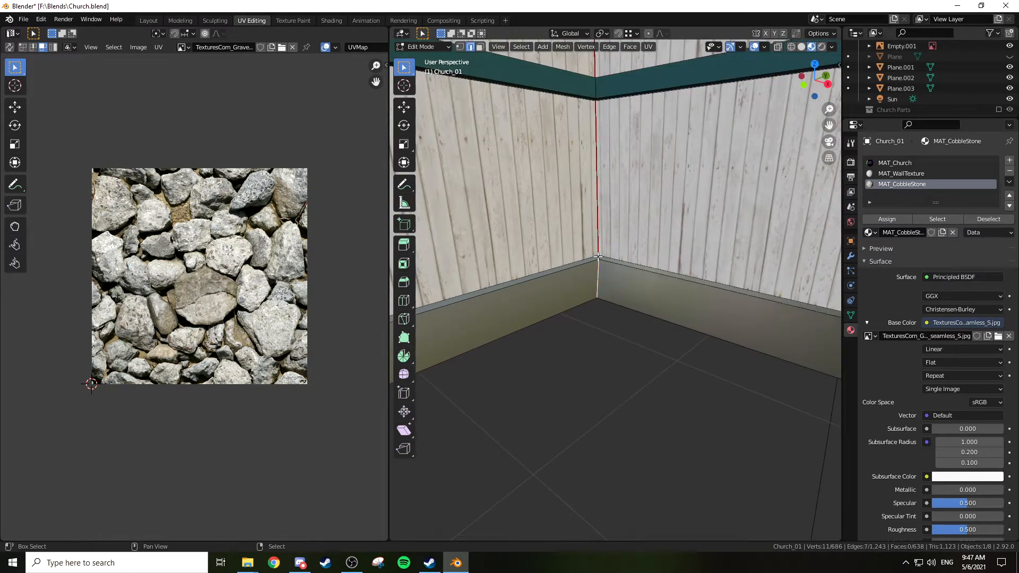
pyautogui.scroll(-4, 607, 285)
pyautogui.moveTo(607, 285); pyautogui.dragTo(633, 299, button='middle')
pyautogui.scroll(-3, 684, 297)
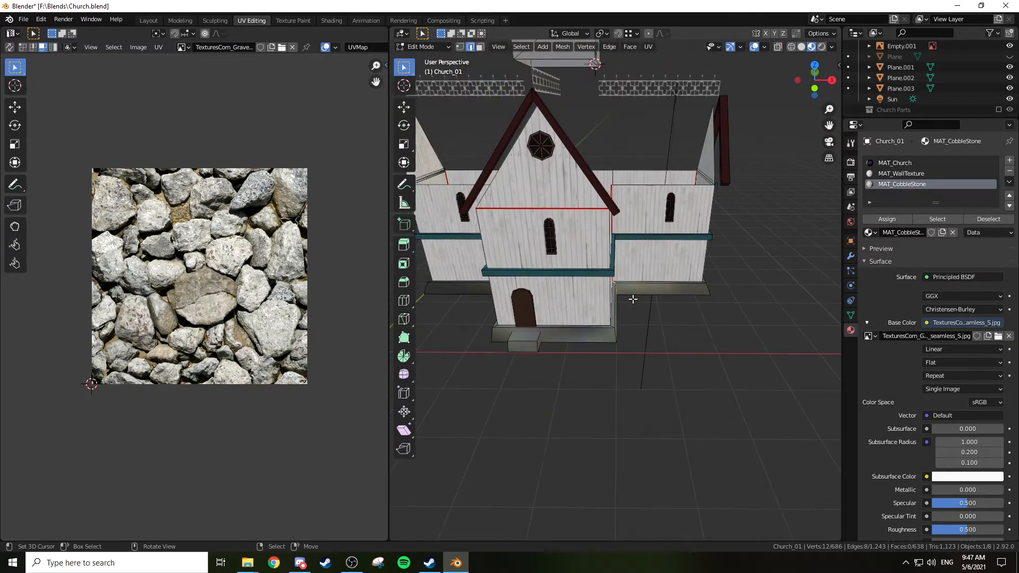
pyautogui.rightClick(632, 299)
pyautogui.click(633, 299)
# Reselect all foundation and entrance step faces from the front in wireframe shading
pyautogui.press('KP_1')
pyautogui.press('z')
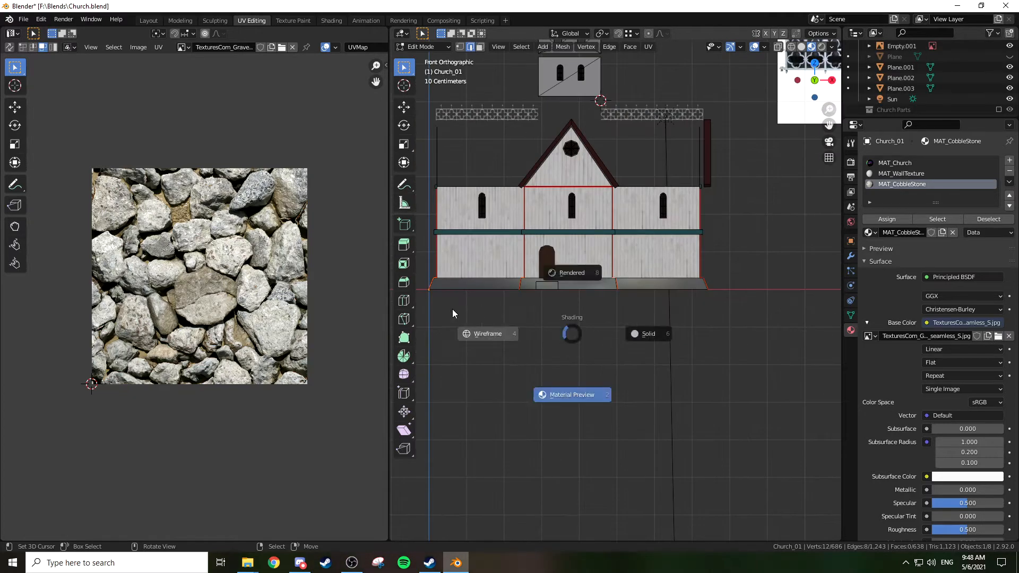
pyautogui.click(484, 333)
pyautogui.moveTo(425, 277); pyautogui.dragTo(753, 304)
pyautogui.press('3')
pyautogui.click(538, 294)
pyautogui.moveTo(423, 275); pyautogui.dragTo(731, 305)
pyautogui.moveTo(651, 336)
pyautogui.mouseDown(button='middle')
pyautogui.moveTo(596, 353)
pyautogui.moveTo(643, 365)
pyautogui.mouseUp(button='middle')
# Return to solid shading, unwrap the selected foundation faces, and select all of their UV islands over the cobblestone image
pyautogui.press('z')
pyautogui.click(619, 367)
pyautogui.press('u')
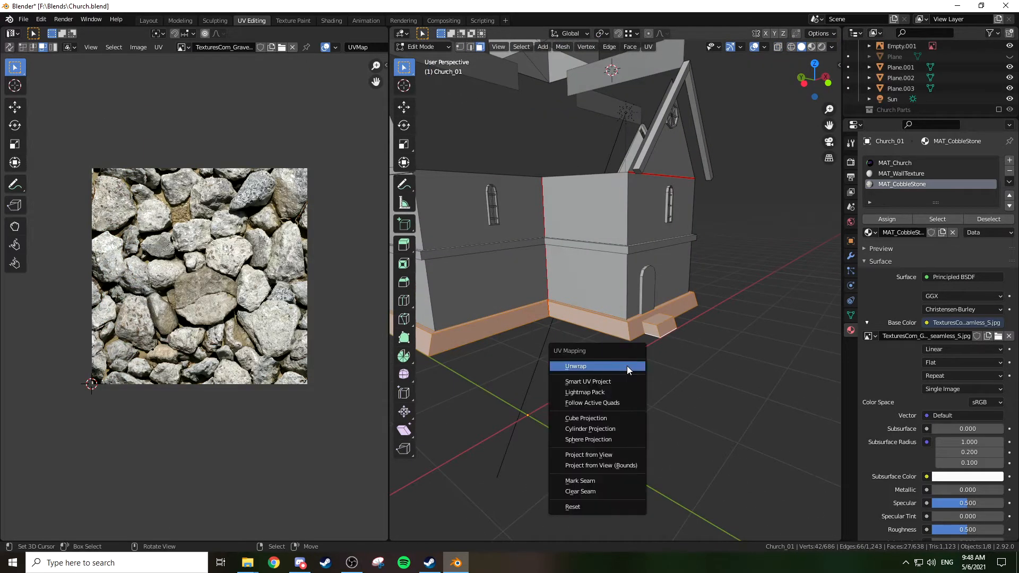
pyautogui.click(627, 366)
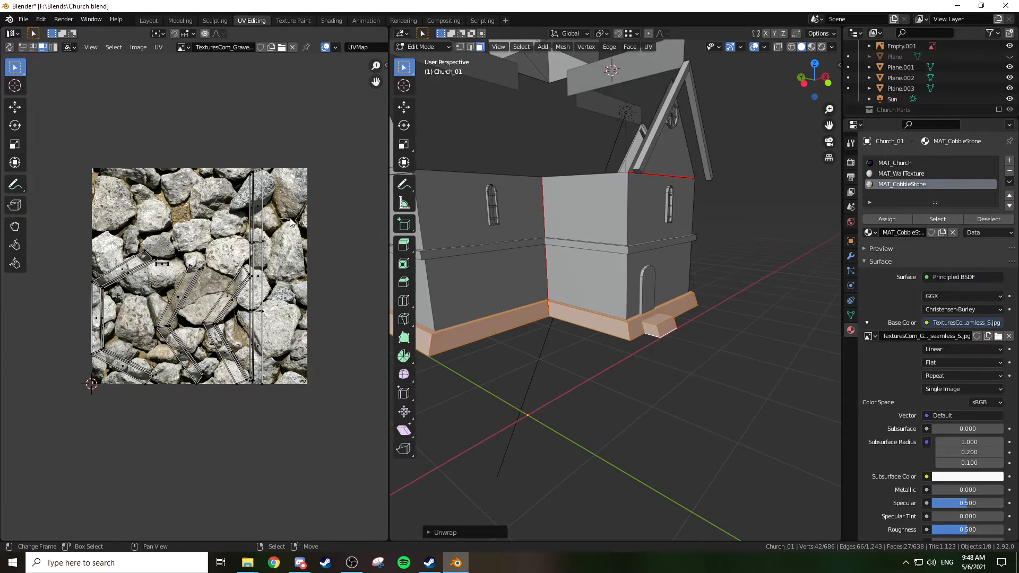
pyautogui.press('a')
pyautogui.scroll(-1, 286, 218)
pyautogui.scroll(3, 286, 217)
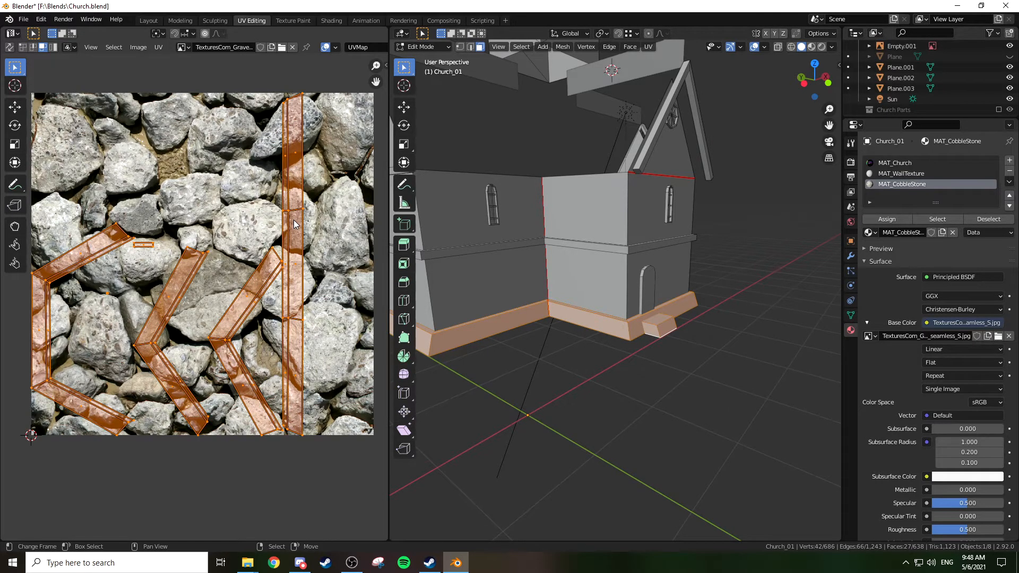
pyautogui.scroll(-1, 295, 223)
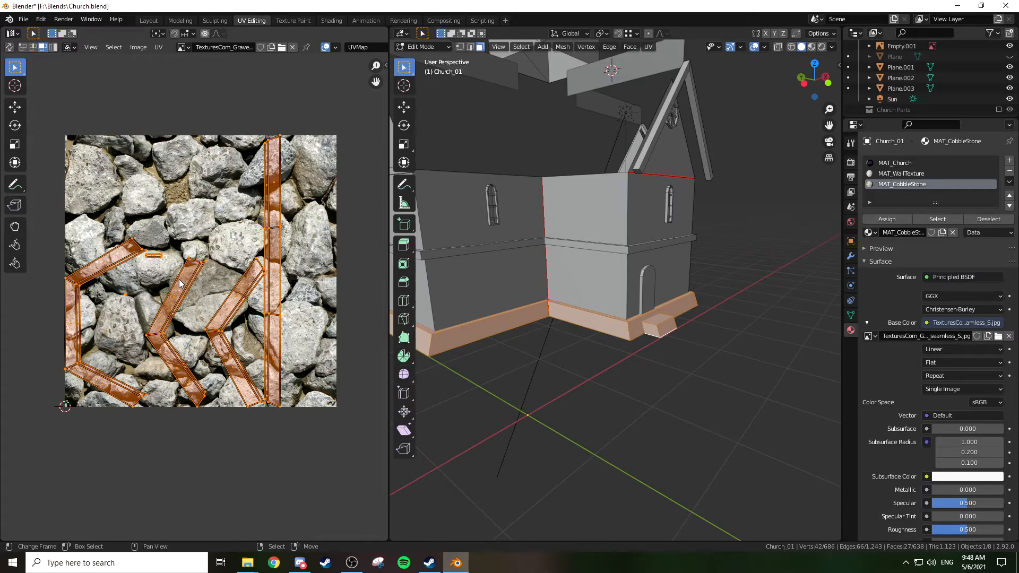
# Mark the foundation's vertical edges at the first unseamed outer corners as seams
pyautogui.scroll(6, 616, 239)
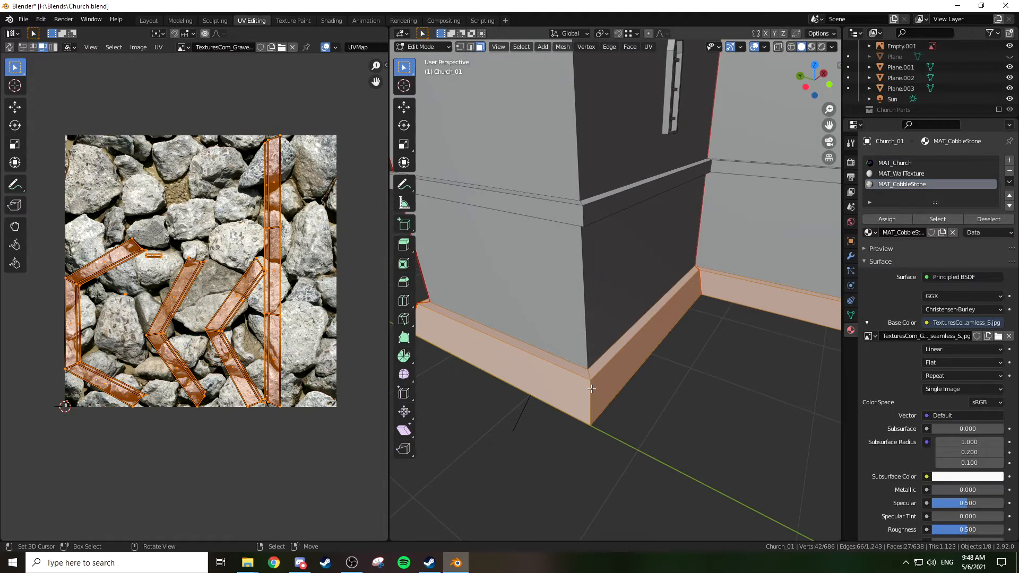
pyautogui.rightClick(592, 390)
pyautogui.press('2')
pyautogui.rightClick(589, 376)
pyautogui.keyDown('shift'); pyautogui.rightClick(588, 391); pyautogui.keyUp('shift')
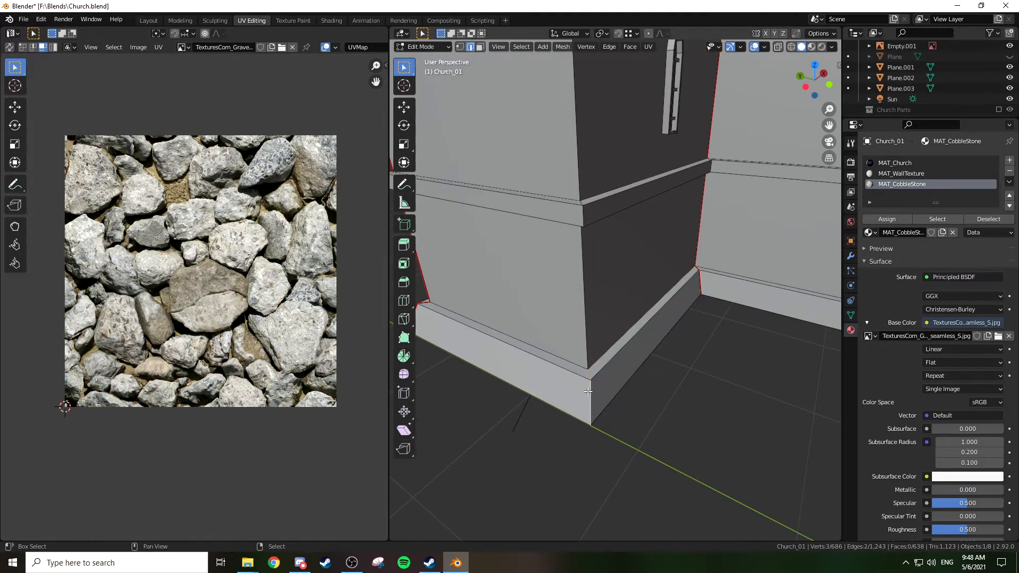
pyautogui.press('w')
pyautogui.click(627, 369)
pyautogui.scroll(-3, 568, 318)
pyautogui.press('w')
pyautogui.click(638, 292)
# Continue around the church and mark the vertical foundation edges at the next outer corners as seams
pyautogui.moveTo(638, 292); pyautogui.dragTo(526, 274, button='middle')
pyautogui.keyDown('shift'); pyautogui.click(586, 253); pyautogui.keyUp('shift')
pyautogui.rightClick(587, 253)
pyautogui.click(587, 256)
pyautogui.rightClick(762, 244)
pyautogui.keyDown('shift'); pyautogui.rightClick(767, 254); pyautogui.keyUp('shift')
pyautogui.press('w')
pyautogui.click(783, 253)
pyautogui.moveTo(784, 243); pyautogui.dragTo(525, 261, button='middle')
pyautogui.moveTo(648, 265)
pyautogui.mouseDown(button='middle')
pyautogui.moveTo(518, 266)
pyautogui.moveTo(499, 279)
pyautogui.mouseUp(button='middle')
pyautogui.keyDown('shift'); pyautogui.moveTo(528, 286); pyautogui.dragTo(550, 377, button='middle'); pyautogui.keyUp('shift')
pyautogui.moveTo(600, 329)
pyautogui.mouseDown(button='middle')
pyautogui.moveTo(517, 326)
pyautogui.moveTo(594, 314)
pyautogui.mouseUp(button='middle')
pyautogui.press('KP_1')
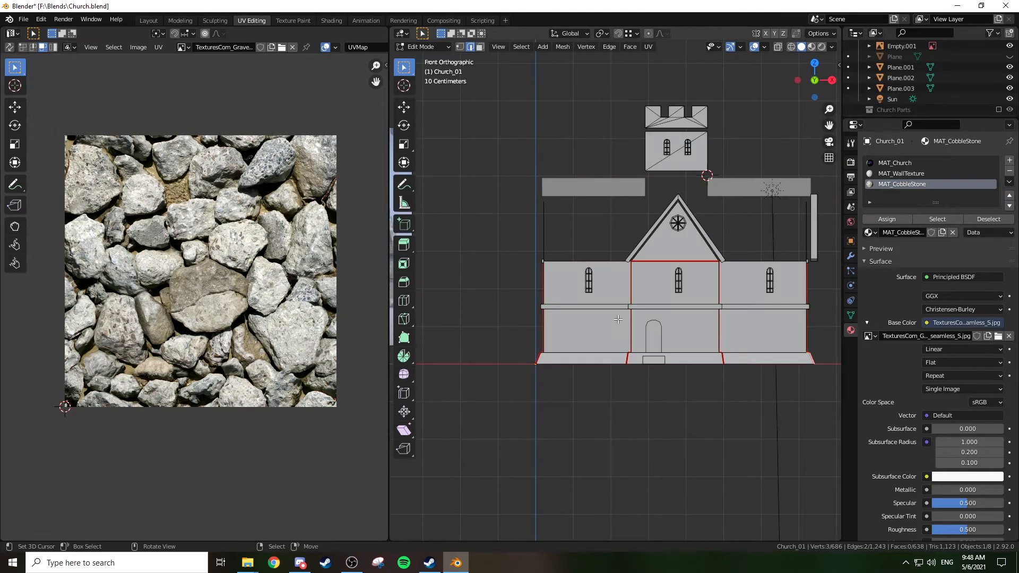
# Select all the foundation faces along the church's base, including hidden ones, in wireframe display and unwrap their UVs
pyautogui.press('KP_Decimal')
pyautogui.scroll(-17, 661, 355)
pyautogui.keyDown('shift'); pyautogui.moveTo(580, 310); pyautogui.dragTo(743, 346, button='middle'); pyautogui.keyUp('shift')
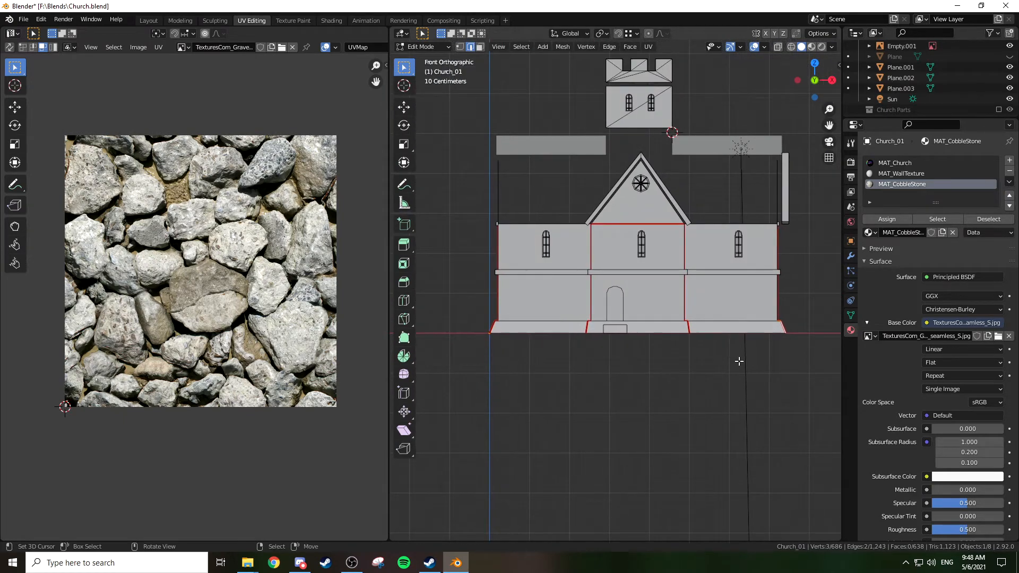
pyautogui.hotkey('shift', 'z')
pyautogui.moveTo(482, 315); pyautogui.dragTo(798, 349)
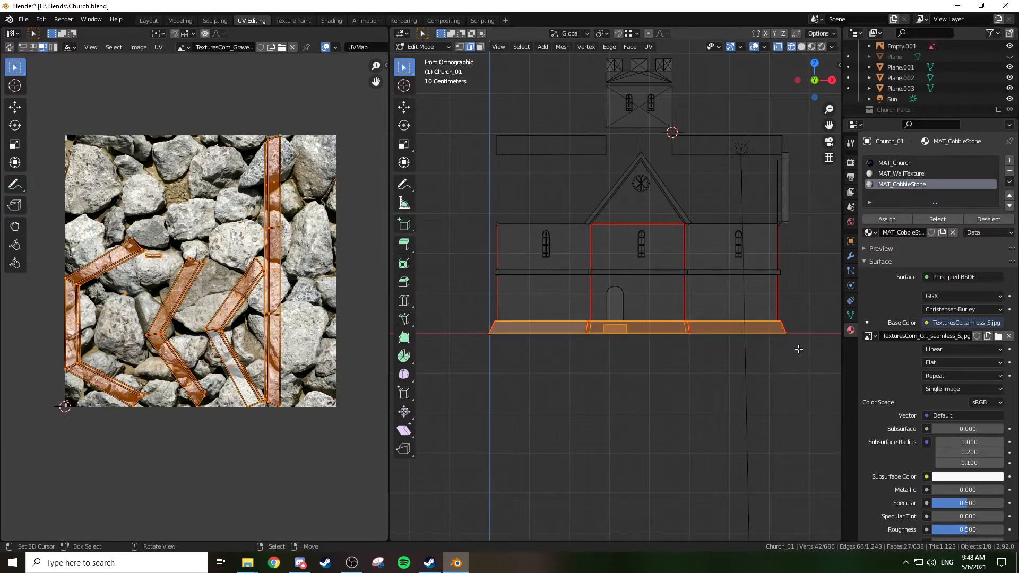
pyautogui.moveTo(650, 353)
pyautogui.mouseDown(button='middle')
pyautogui.moveTo(684, 387)
pyautogui.moveTo(553, 366)
pyautogui.moveTo(602, 335)
pyautogui.moveTo(667, 376)
pyautogui.mouseUp(button='middle')
pyautogui.hotkey('shift', 'z')
pyautogui.press('u')
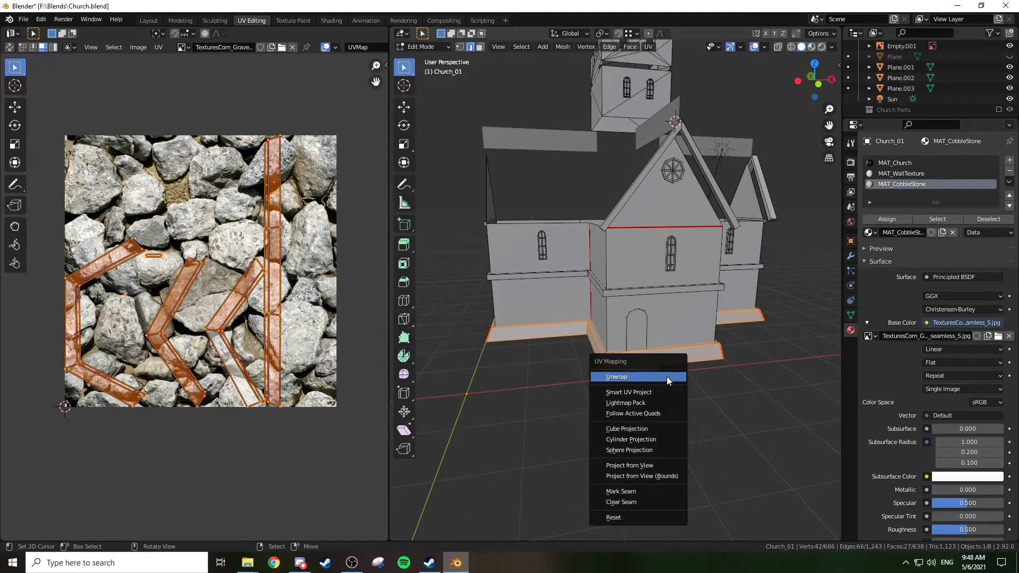
pyautogui.click(666, 377)
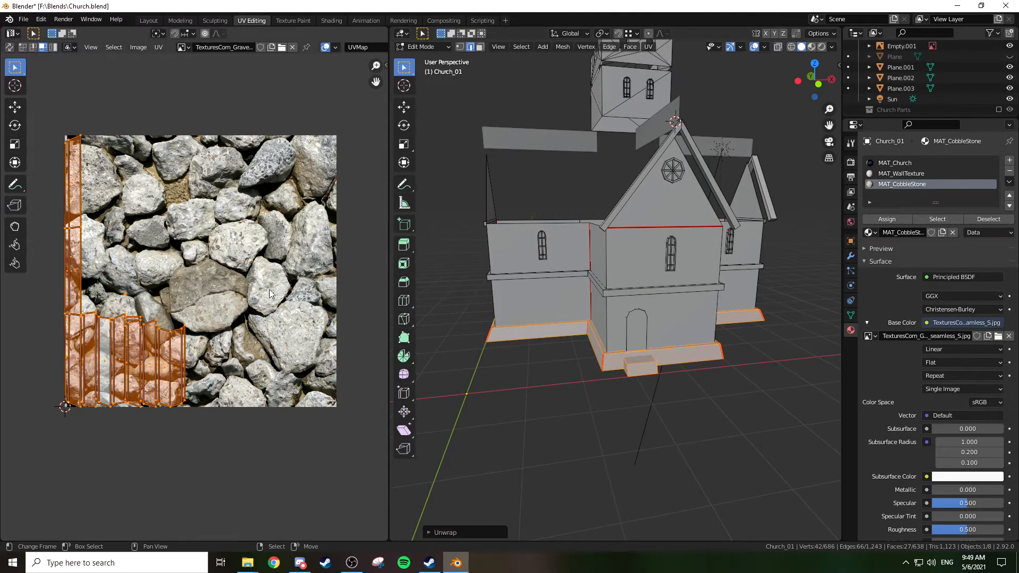
# Switch the 3D view to Material Preview shading to show the cobblestone texture on the foundation
pyautogui.press('z')
pyautogui.click(653, 385)
pyautogui.scroll(4, 656, 371)
pyautogui.moveTo(656, 372); pyautogui.dragTo(662, 303, button='middle')
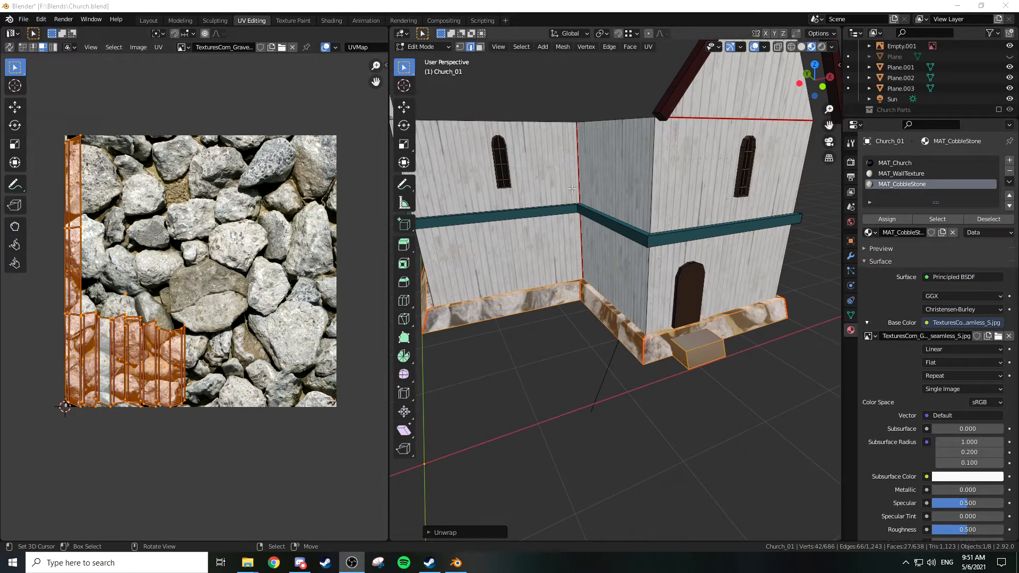
# In face mode, select the front-left wing's sloped foundation face and its top ledge, and move their UVs to the middle of the cobblestone texture
pyautogui.rightClick(544, 292)
pyautogui.press('3')
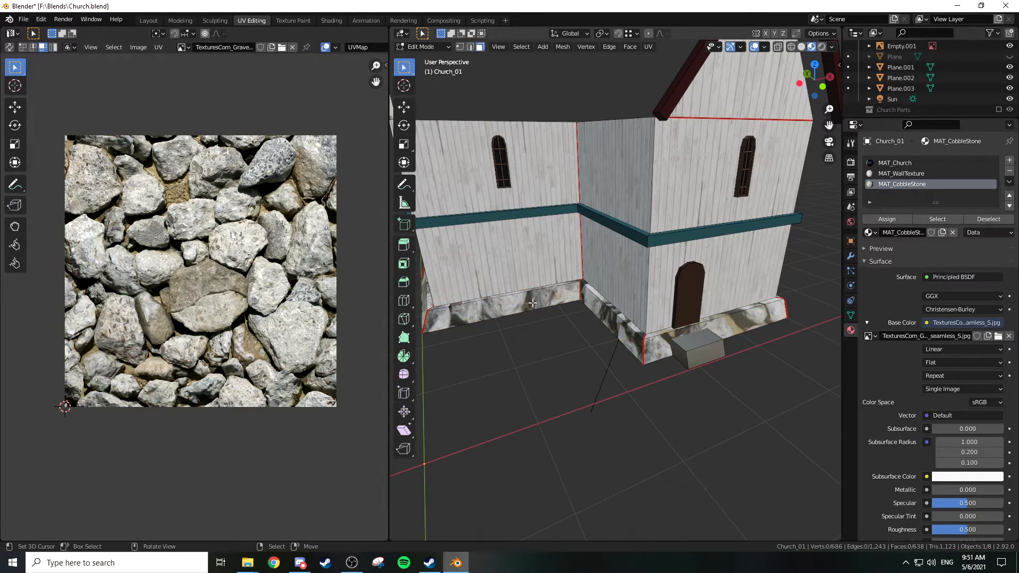
pyautogui.rightClick(533, 302)
pyautogui.keyDown('shift'); pyautogui.rightClick(524, 296); pyautogui.keyUp('shift')
pyautogui.keyDown('shift'); pyautogui.rightClick(527, 290); pyautogui.keyUp('shift')
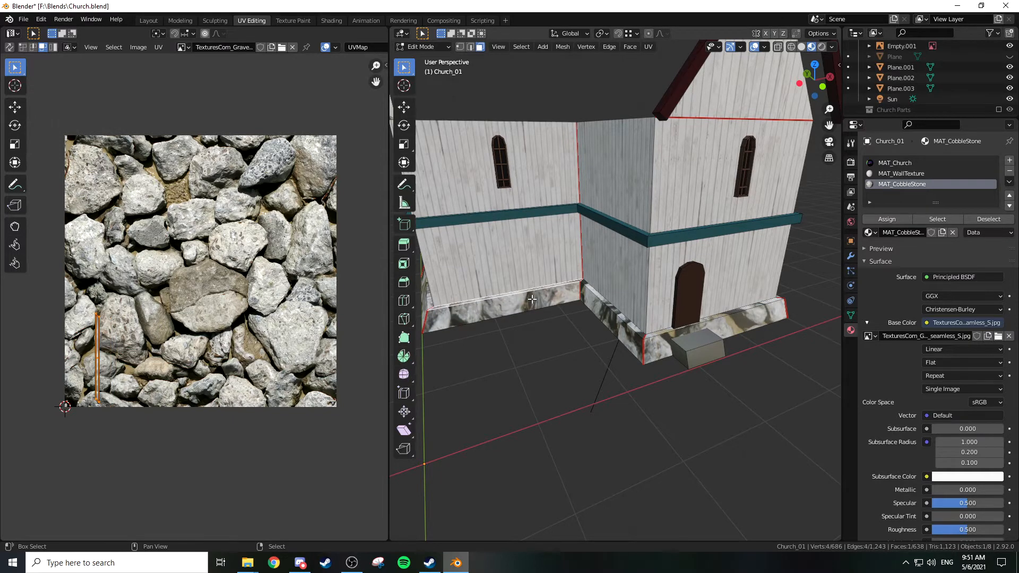
pyautogui.keyDown('shift'); pyautogui.rightClick(532, 299); pyautogui.keyUp('shift')
pyautogui.keyDown('shift'); pyautogui.moveTo(540, 292); pyautogui.dragTo(690, 287, button='middle'); pyautogui.keyUp('shift')
pyautogui.scroll(3, 624, 295)
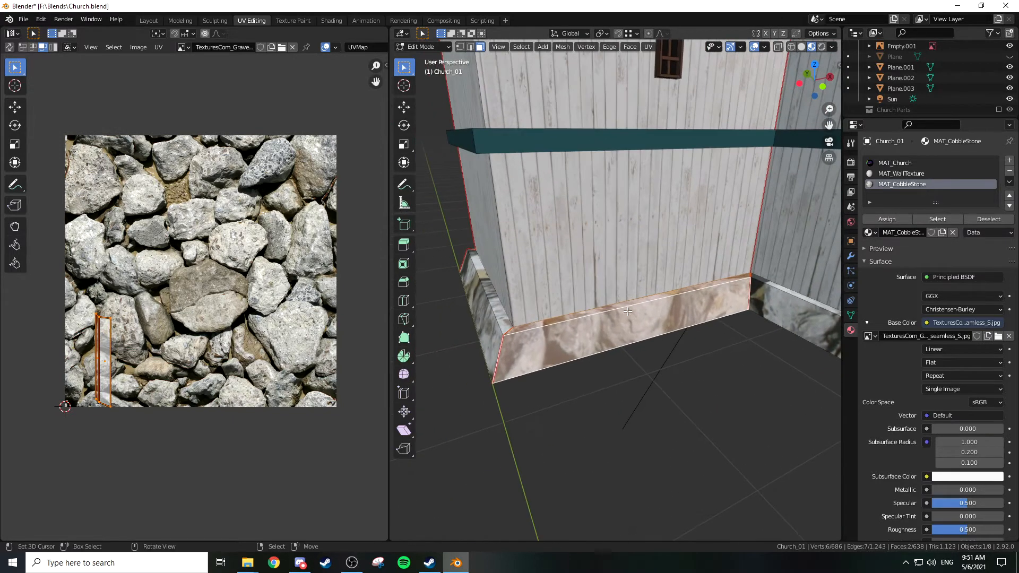
pyautogui.press('r')
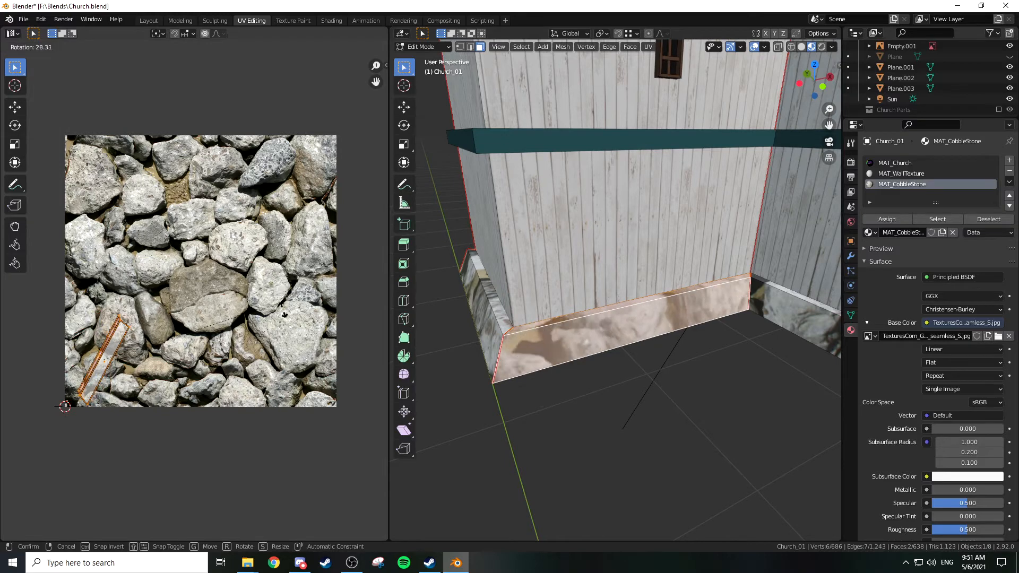
pyautogui.rightClick(194, 293)
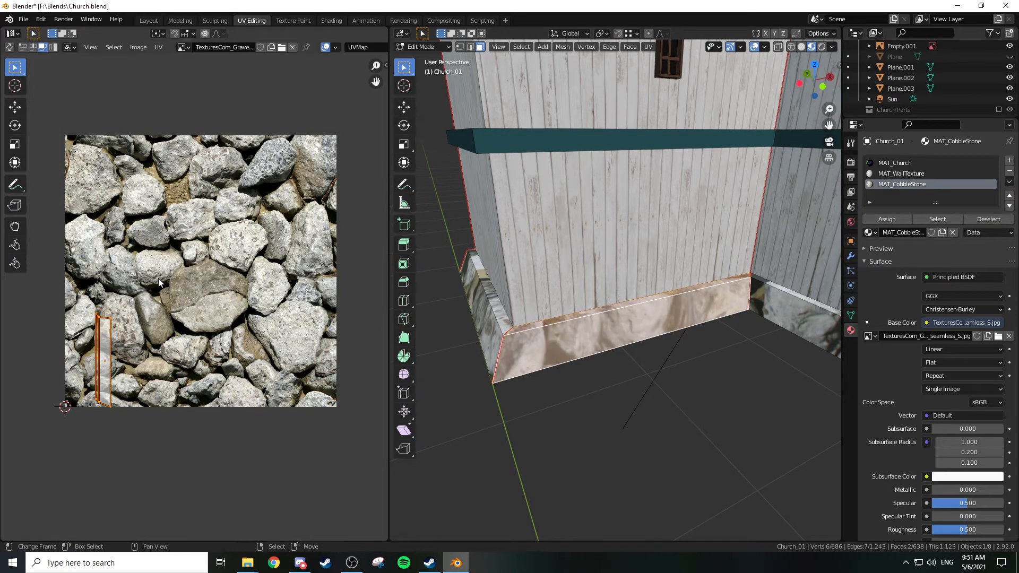
pyautogui.press('g')
pyautogui.click(212, 213)
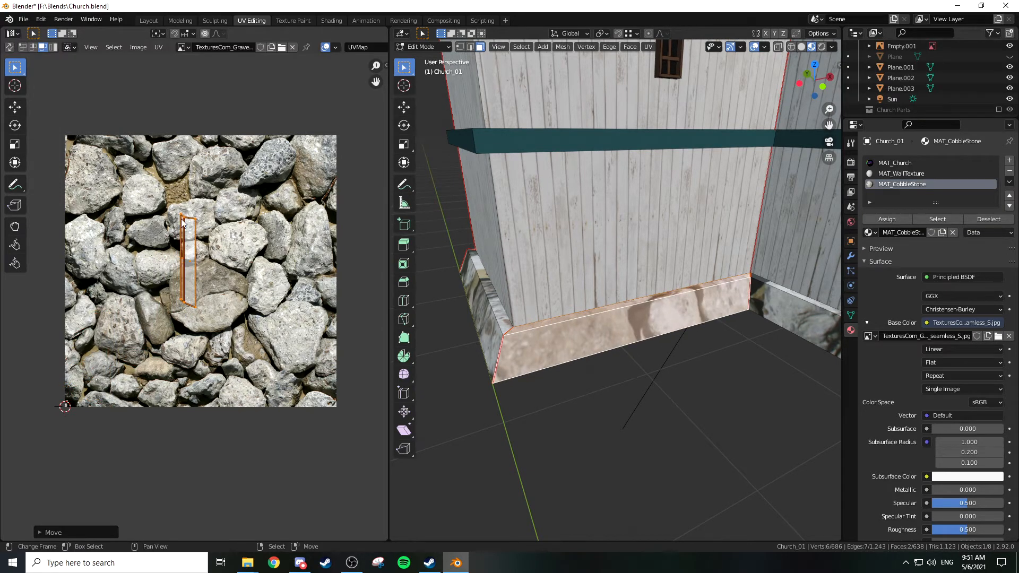
# Enlarge the front-left foundation UVs uniformly, and stretch them along X by a factor of about 1.97
pyautogui.press('s')
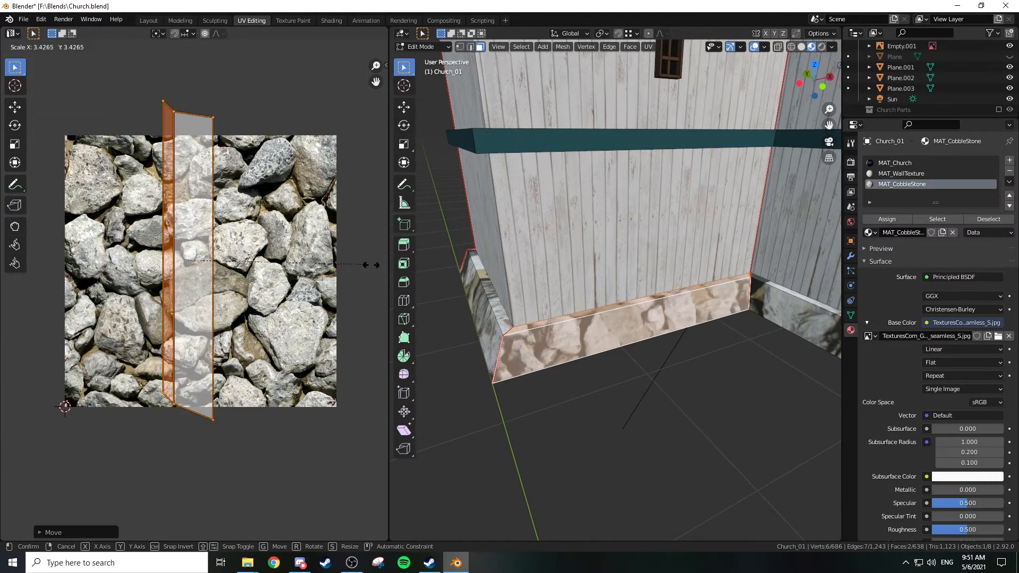
pyautogui.click(30, 269)
pyautogui.press('s')
pyautogui.press('x')
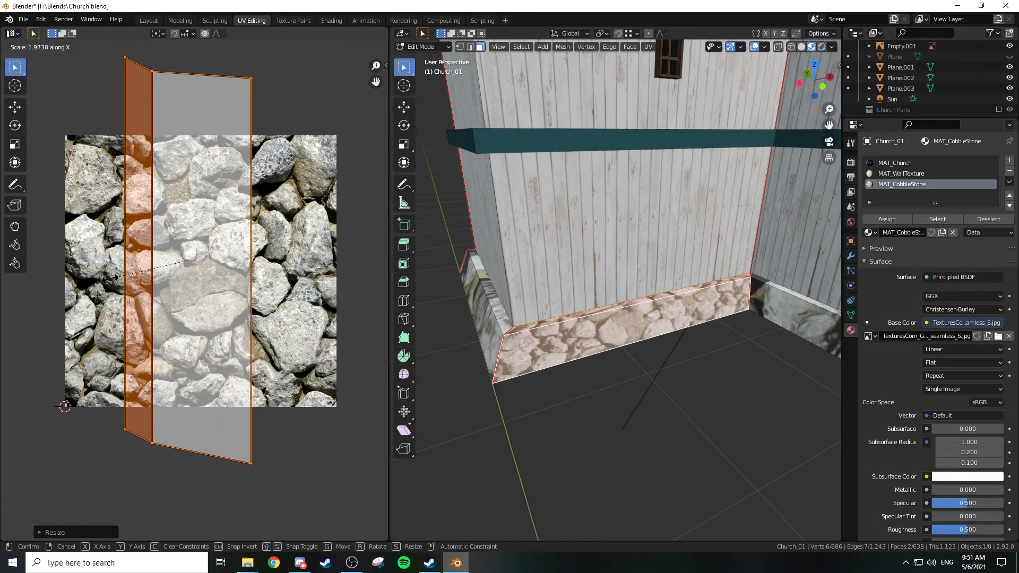
pyautogui.click(110, 278)
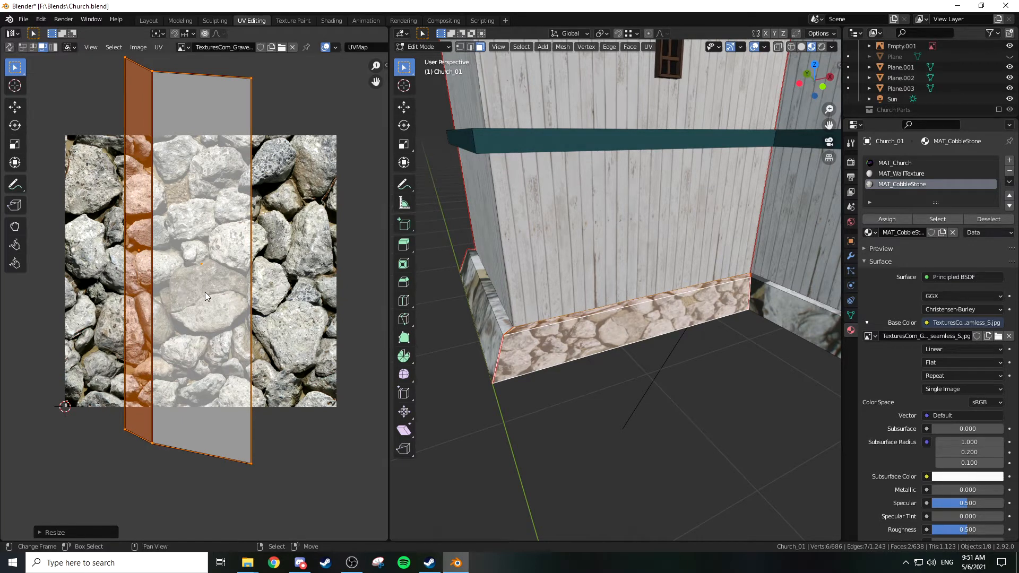
# Scale the front-left foundation UVs up further for smaller stones and check the result in Object Mode
pyautogui.press('s')
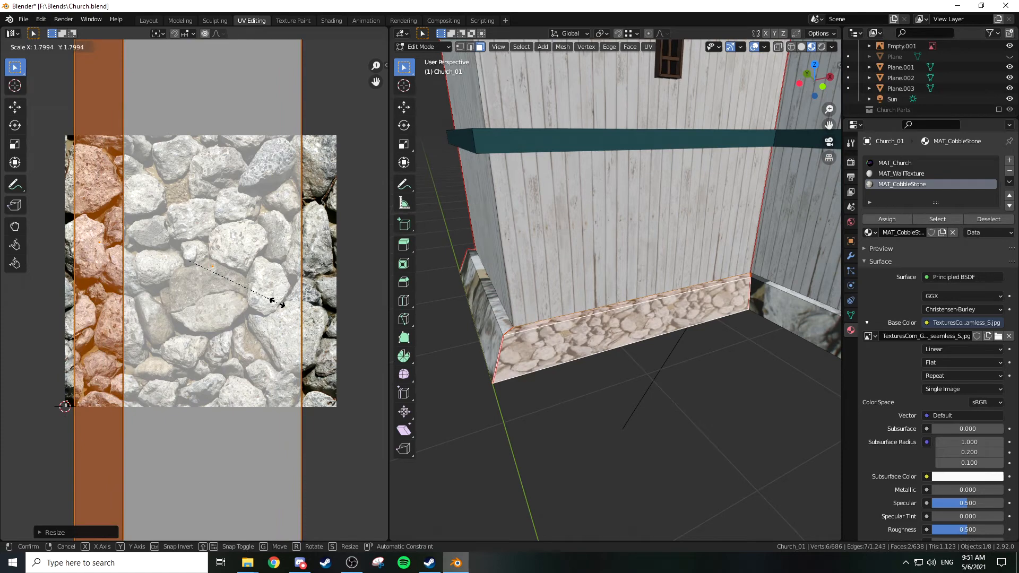
pyautogui.click(281, 305)
pyautogui.press('Tab')
pyautogui.moveTo(634, 357); pyautogui.dragTo(648, 377, button='middle')
pyautogui.scroll(5, 649, 374)
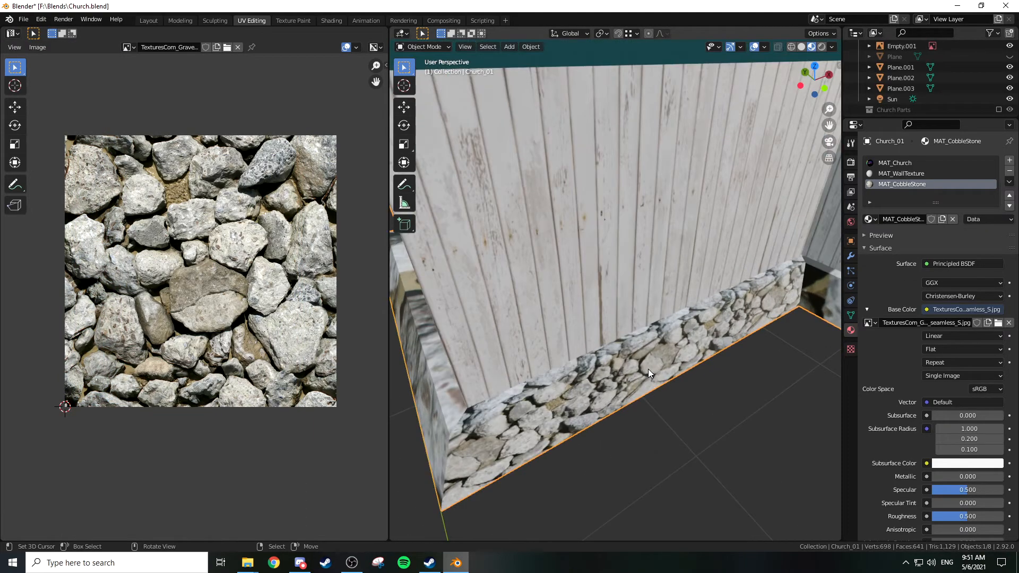
pyautogui.scroll(-5, 641, 349)
pyautogui.press('Tab')
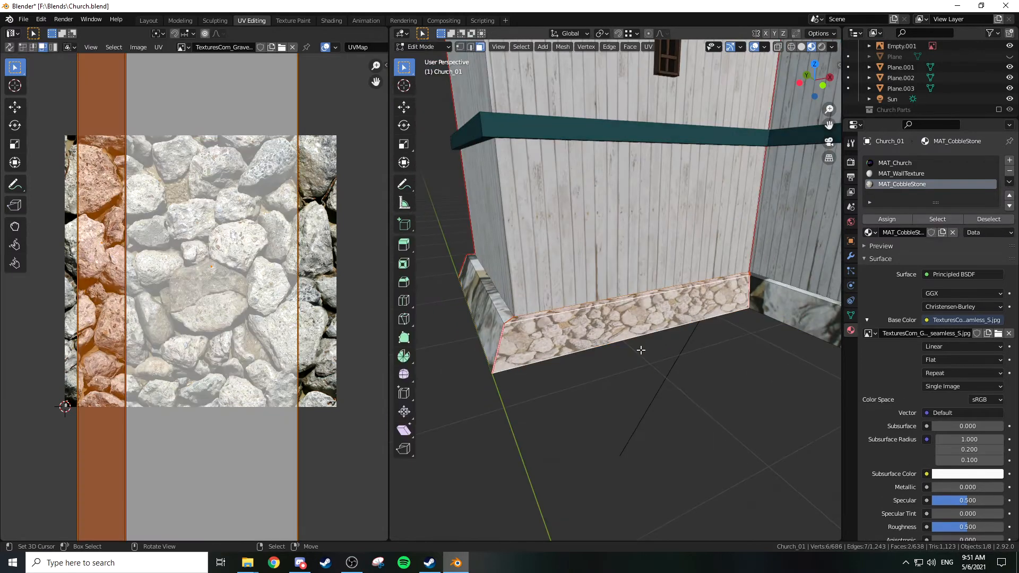
# Stretch the front-left foundation UVs along Y, shrink them uniformly for larger stones, and check the result in Object Mode
pyautogui.press('s')
pyautogui.press('y')
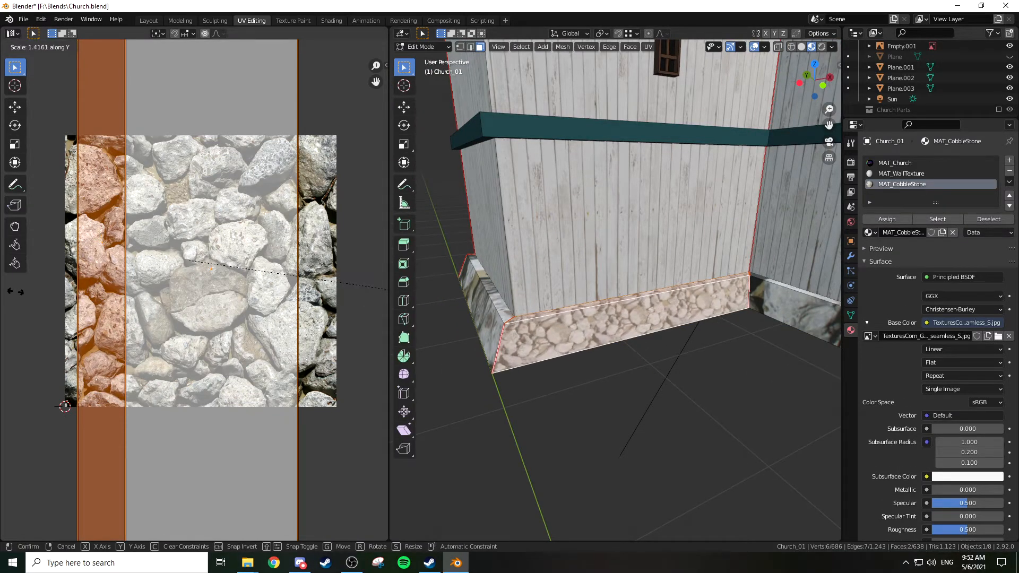
pyautogui.click(34, 298)
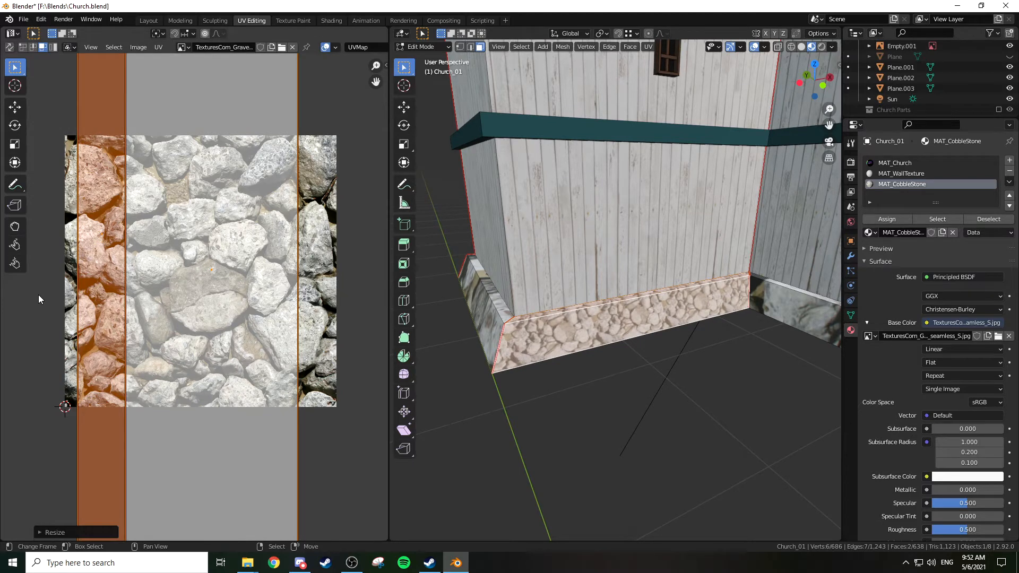
pyautogui.press('s')
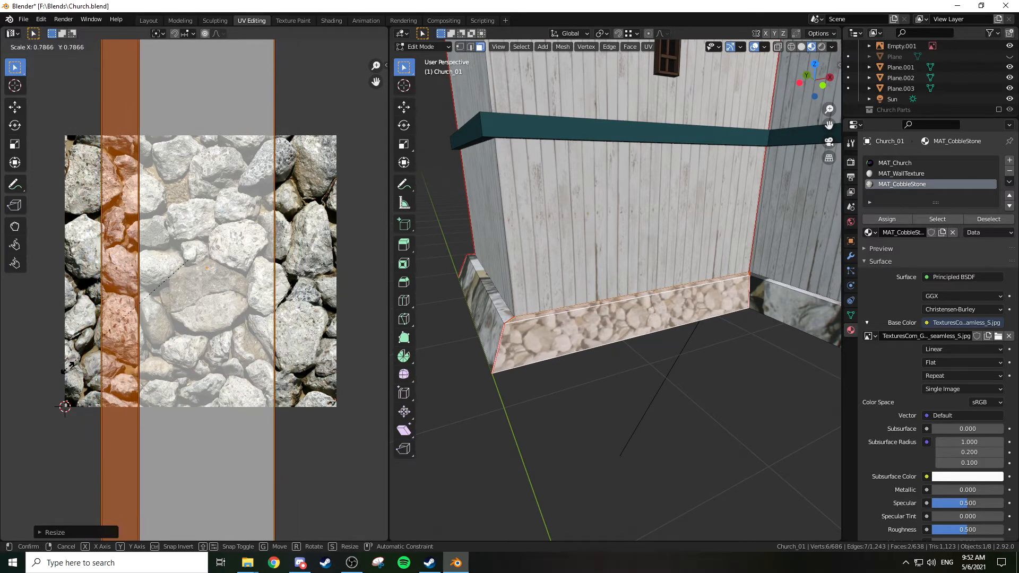
pyautogui.click(76, 356)
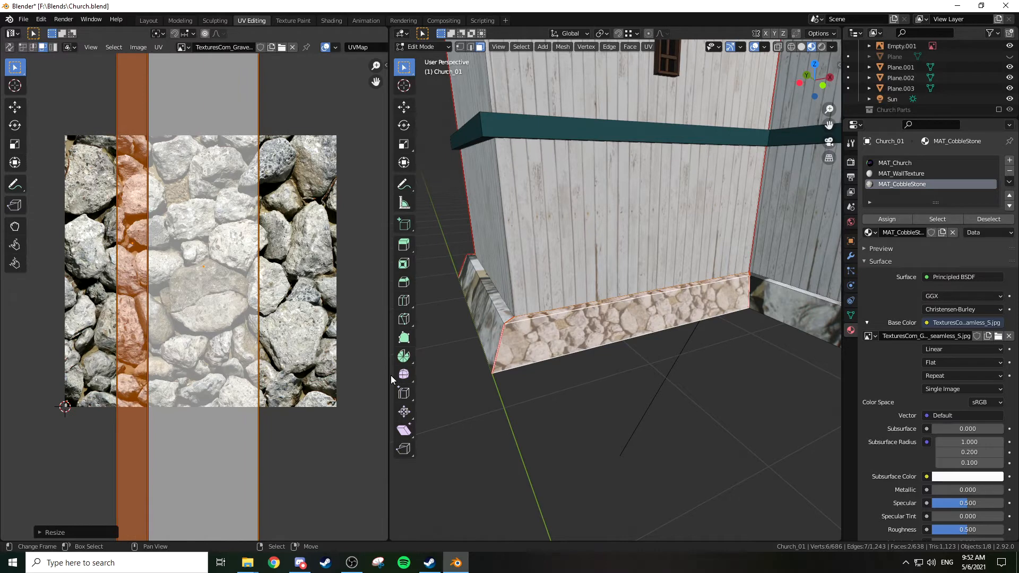
pyautogui.press('Tab')
pyautogui.moveTo(537, 337); pyautogui.dragTo(559, 352, button='middle')
pyautogui.press('Tab')
pyautogui.scroll(-3, 298, 269)
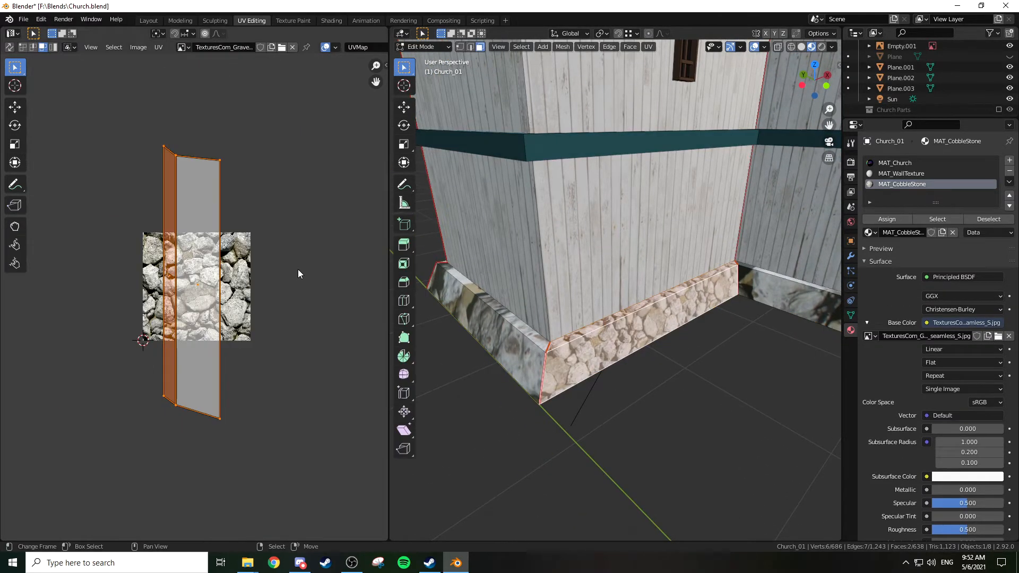
# Select the adjoining left end wall's foundation face and ledge, enlarge their UVs about five times, and center them on the texture
pyautogui.click(518, 325)
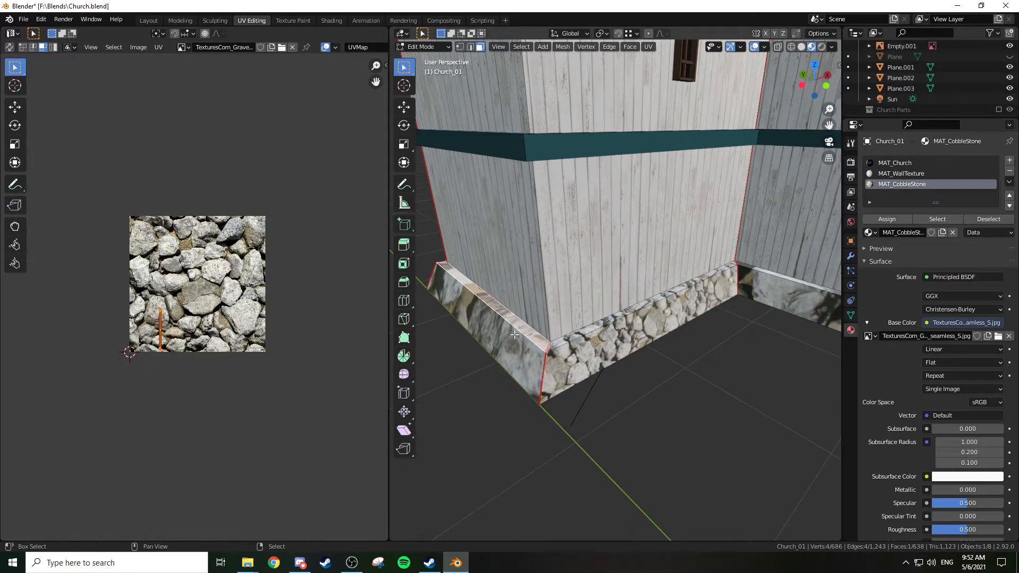
pyautogui.press('s')
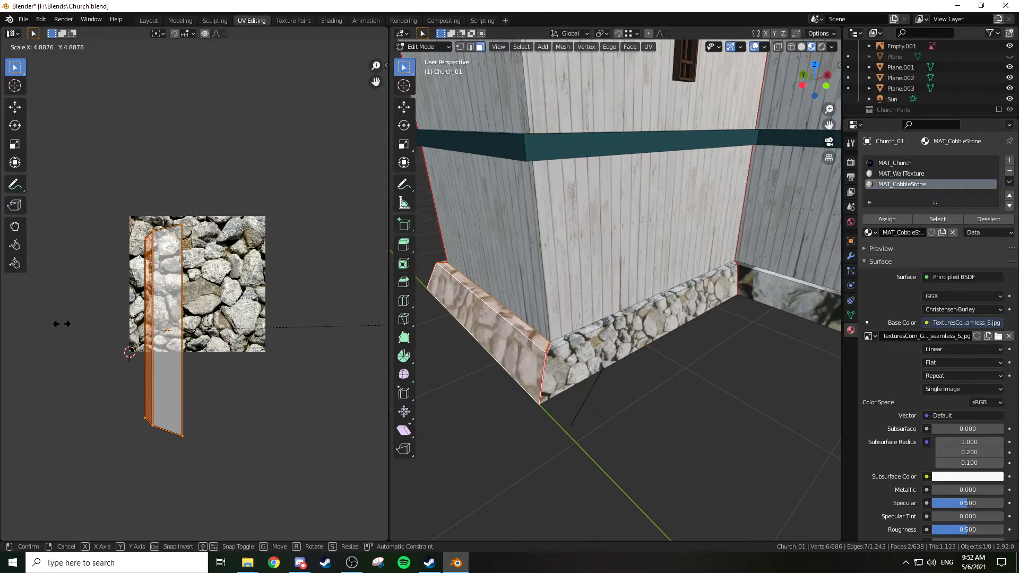
pyautogui.click(133, 330)
pyautogui.press('g')
pyautogui.click(167, 291)
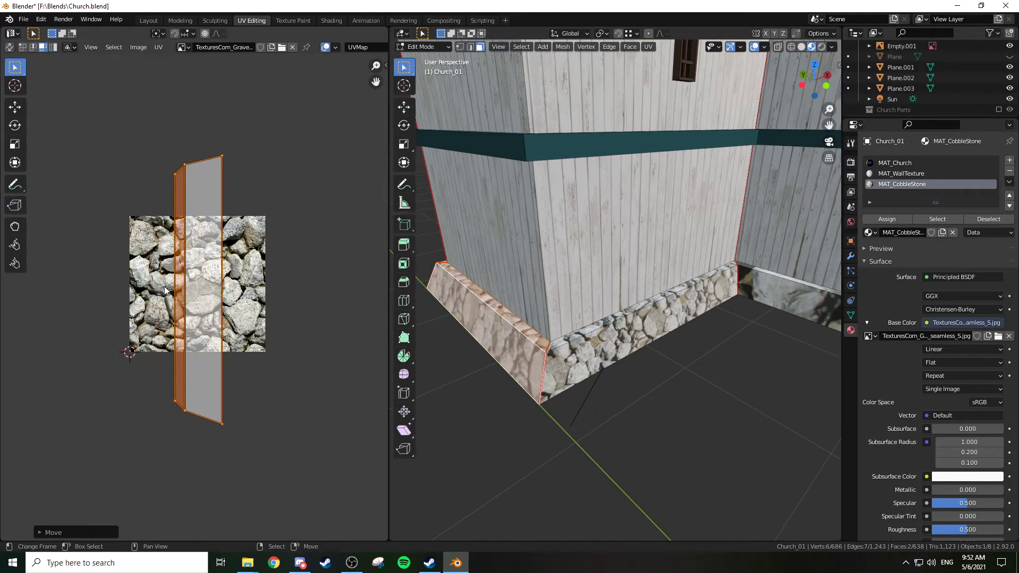
# Compare the front and end wall foundation UVs, and scale the end wall's UVs up slightly to match the stone size
pyautogui.click(582, 353)
pyautogui.keyDown('shift'); pyautogui.rightClick(583, 332); pyautogui.keyUp('shift')
pyautogui.keyDown('shift'); pyautogui.rightClick(586, 346); pyautogui.keyUp('shift')
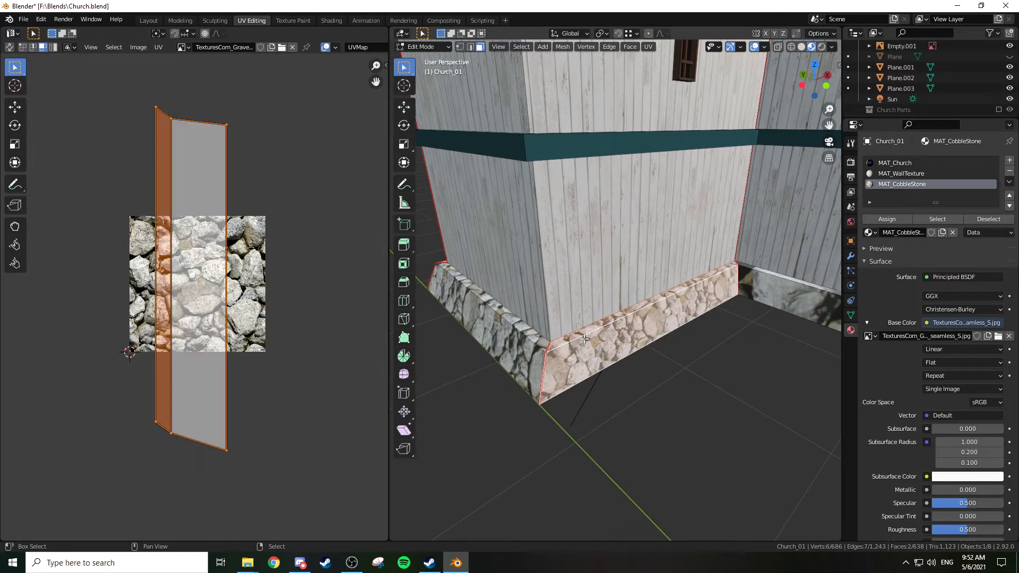
pyautogui.rightClick(513, 341)
pyautogui.keyDown('shift'); pyautogui.rightClick(521, 330); pyautogui.keyUp('shift')
pyautogui.press('s')
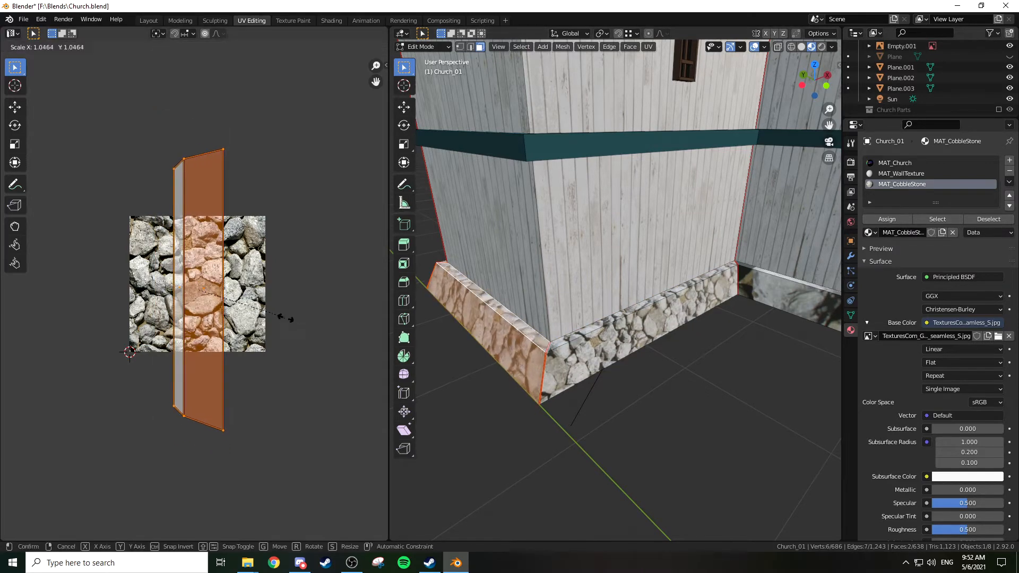
pyautogui.click(300, 320)
# Clear the face selection and inspect the cobblestones on the left end wall's foundation in Object Mode
pyautogui.moveTo(514, 335); pyautogui.dragTo(608, 329, button='middle')
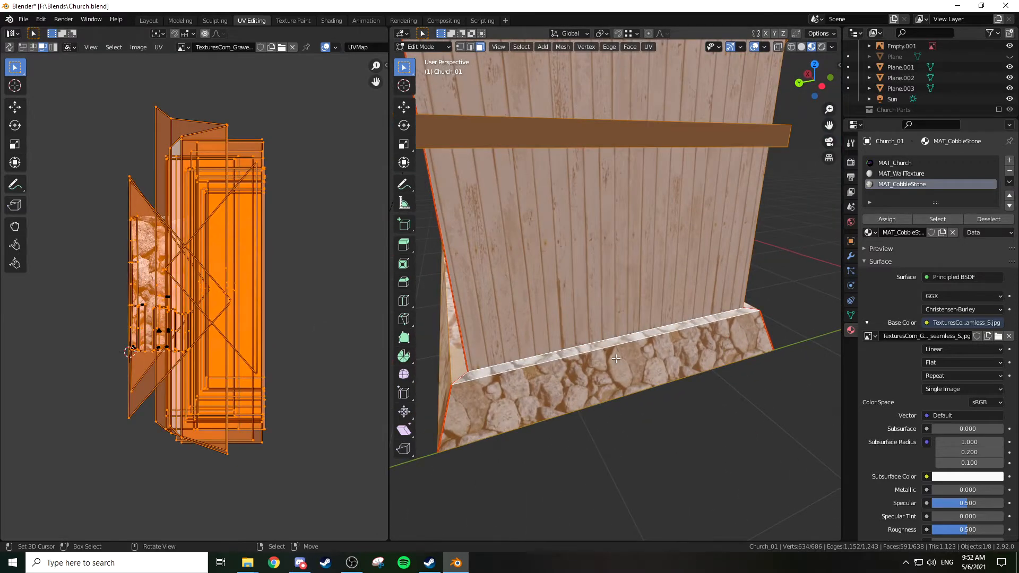
pyautogui.rightClick(616, 359)
pyautogui.keyDown('shift'); pyautogui.rightClick(624, 342); pyautogui.keyUp('shift')
pyautogui.hotkey('alt', 'a')
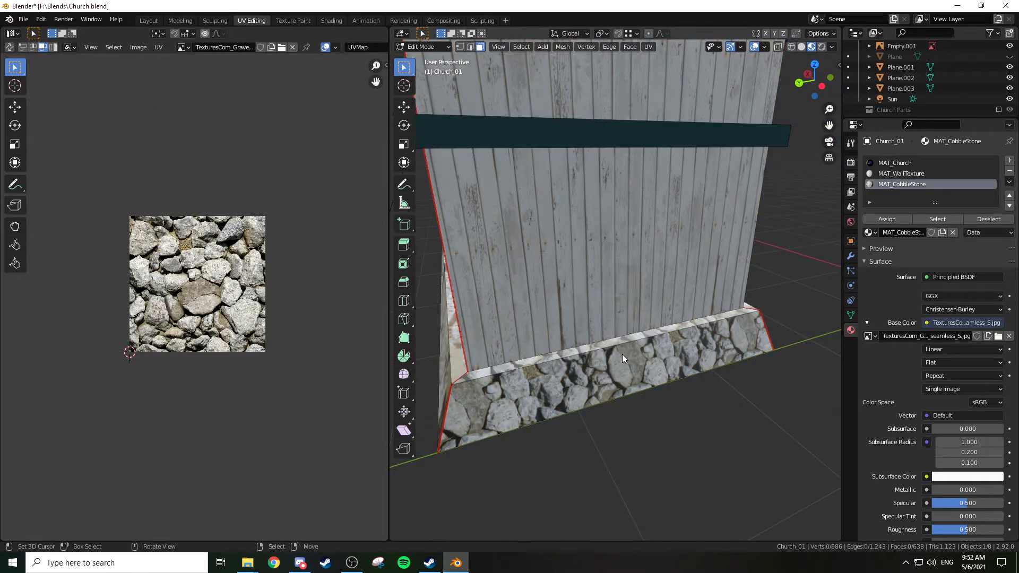
pyautogui.press('Tab')
pyautogui.moveTo(622, 354); pyautogui.dragTo(667, 358, button='middle')
pyautogui.press('Tab')
# Select the long rear wall's foundation faces and ledges, enlarge their UVs, and move them onto the cobblestone texture
pyautogui.rightClick(632, 373)
pyautogui.keyDown('shift'); pyautogui.rightClick(635, 375); pyautogui.keyUp('shift')
pyautogui.keyDown('shift'); pyautogui.rightClick(616, 390); pyautogui.keyUp('shift')
pyautogui.moveTo(588, 379)
pyautogui.mouseDown(button='middle')
pyautogui.moveTo(523, 399)
pyautogui.moveTo(667, 388)
pyautogui.moveTo(626, 361)
pyautogui.moveTo(599, 364)
pyautogui.mouseUp(button='middle')
pyautogui.keyDown('shift'); pyautogui.rightClick(583, 388); pyautogui.keyUp('shift')
pyautogui.keyDown('shift'); pyautogui.rightClick(584, 392); pyautogui.keyUp('shift')
pyautogui.press('g')
pyautogui.click(38, 292)
pyautogui.press('g')
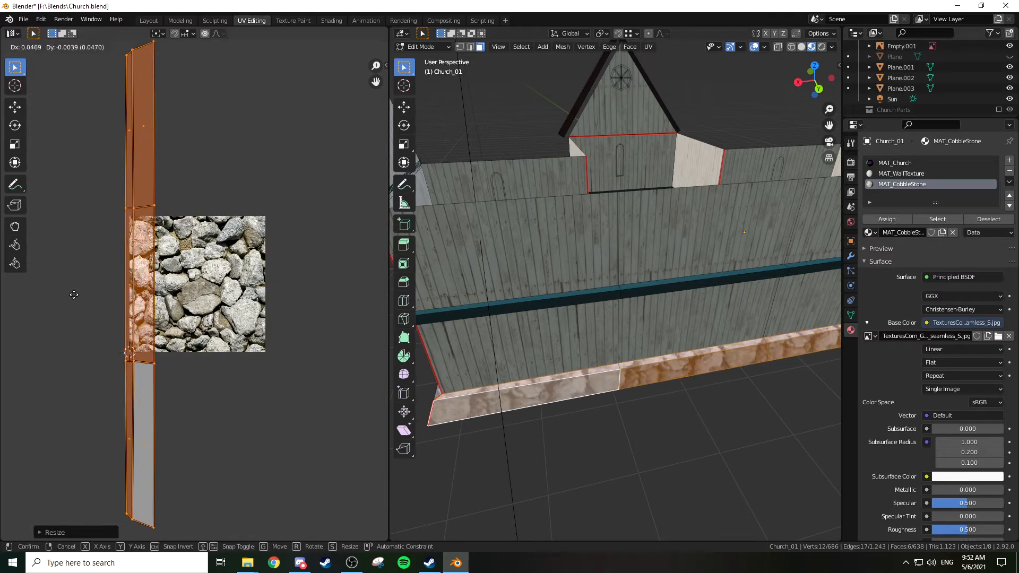
pyautogui.click(110, 297)
# Scale the rear foundation UVs up further for smaller stones and check the result in Object Mode
pyautogui.moveTo(494, 315); pyautogui.dragTo(538, 285, button='middle')
pyautogui.press('s')
pyautogui.press('Escape')
pyautogui.press('s')
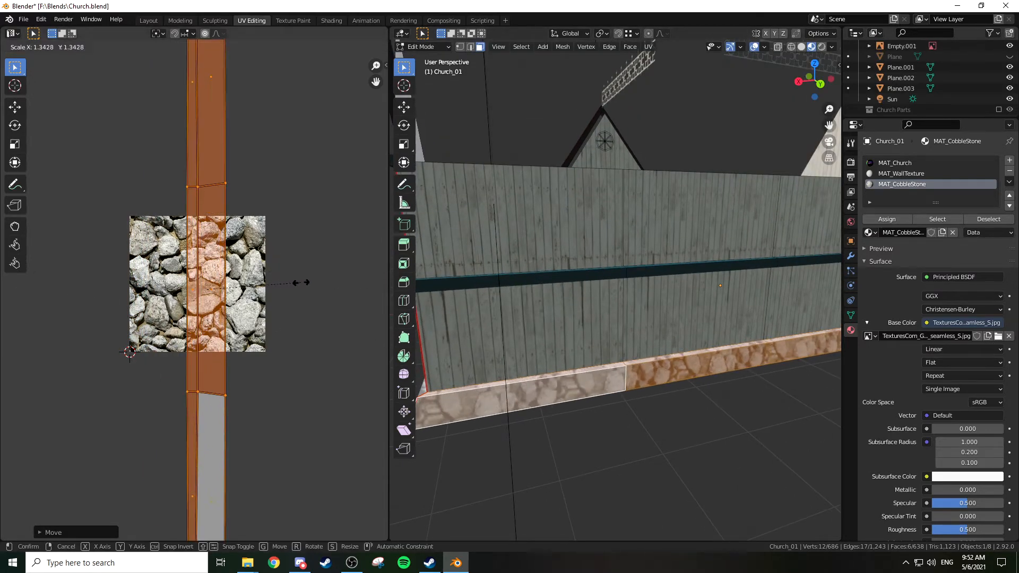
pyautogui.click(365, 290)
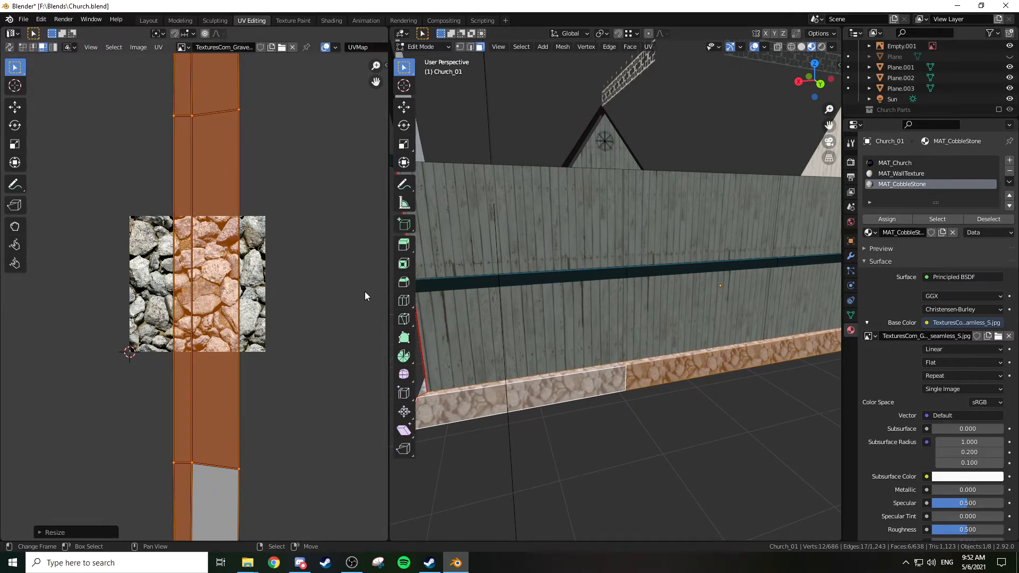
pyautogui.press('Tab')
pyautogui.scroll(-3, 599, 349)
pyautogui.moveTo(601, 348); pyautogui.dragTo(652, 323, button='middle')
pyautogui.press('Tab')
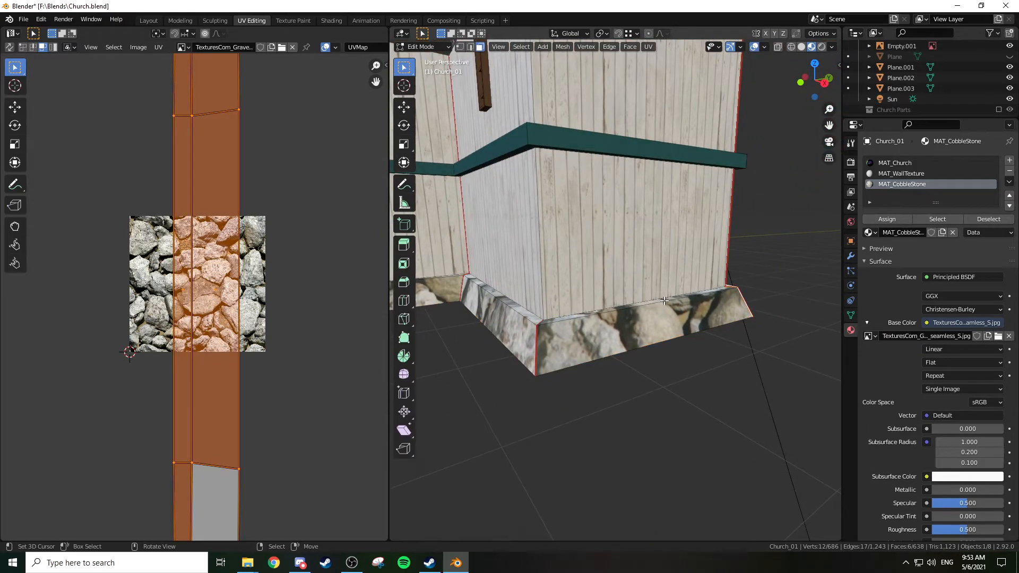
# Select the foundation face and ledge on the sunlit wall beside the corner, enlarge and reposition their UVs, and shrink them by about 0.74
pyautogui.click(664, 302)
pyautogui.press('s')
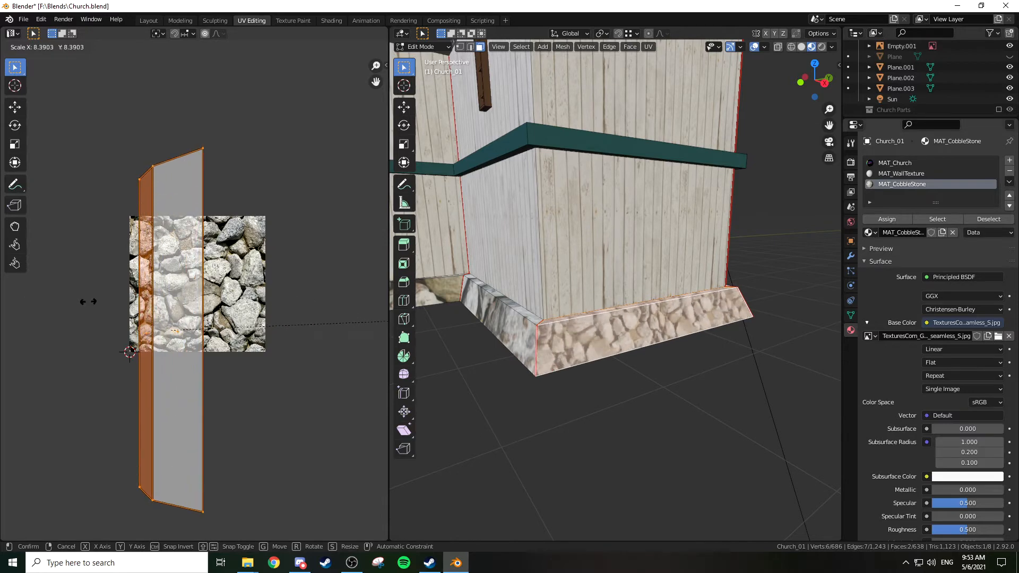
pyautogui.click(213, 312)
pyautogui.press('g')
pyautogui.click(222, 252)
pyautogui.press('s')
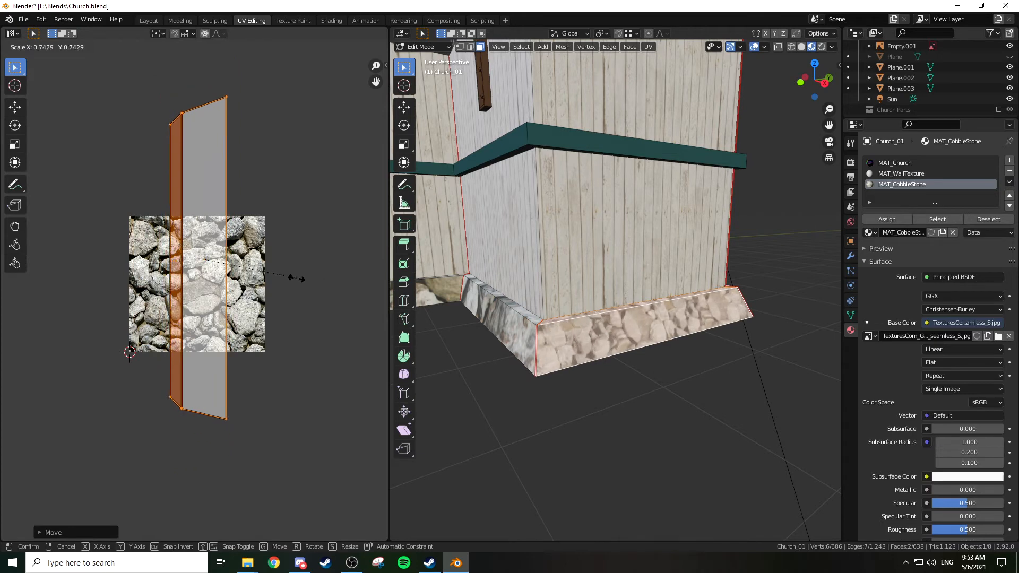
pyautogui.click(294, 281)
# Select the foundation face and ledge below the adjacent narrow window, enlarge their UVs, center them on the texture, and scale up by about 1.2
pyautogui.moveTo(531, 284); pyautogui.dragTo(593, 289, button='middle')
pyautogui.click(584, 349)
pyautogui.keyDown('shift'); pyautogui.click(583, 348); pyautogui.keyUp('shift')
pyautogui.press('s')
pyautogui.click(265, 317)
pyautogui.press('g')
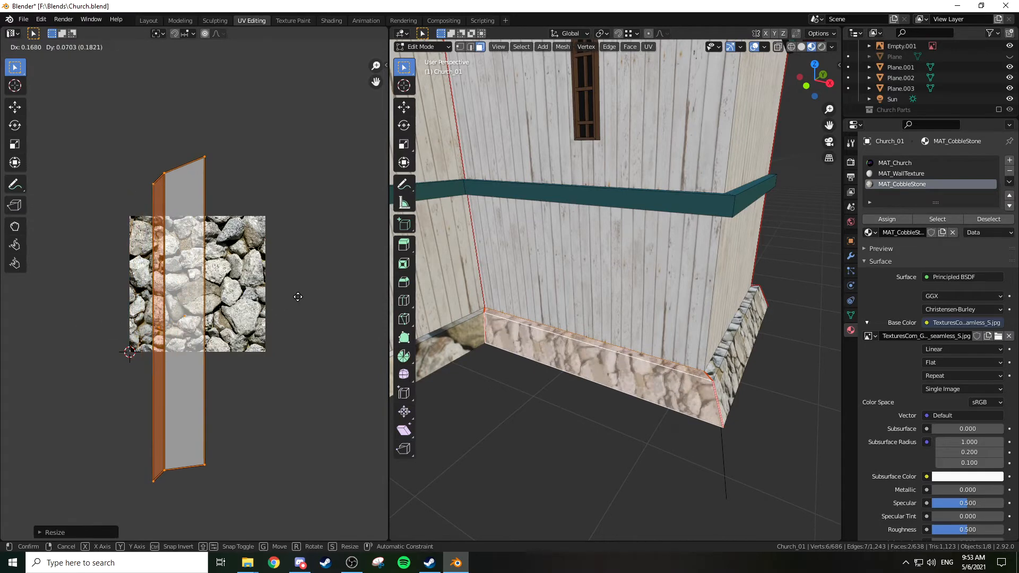
pyautogui.click(311, 288)
pyautogui.press('s')
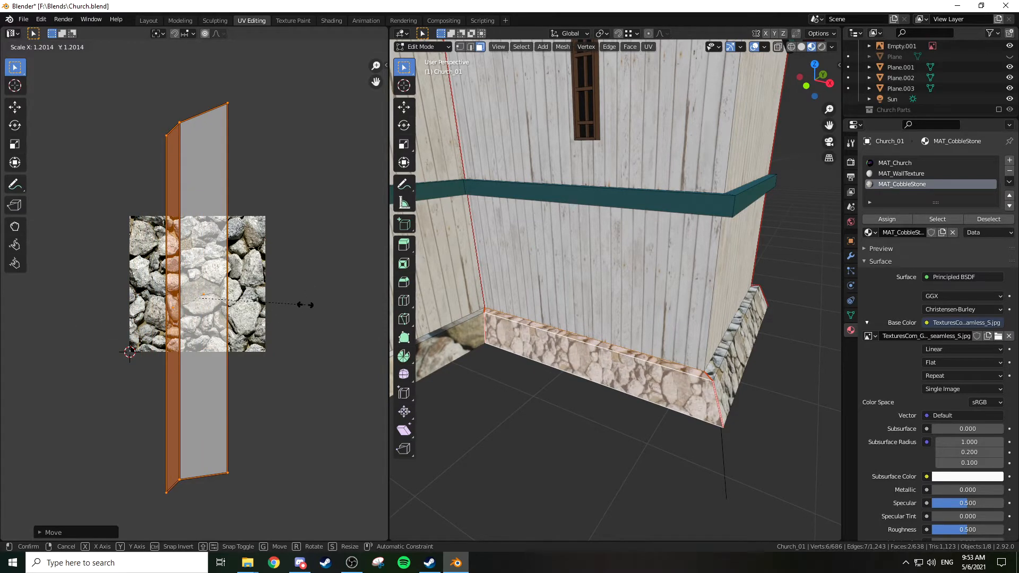
pyautogui.click(305, 304)
# Inspect the door wall's selected foundation and its side wall, and try enlarging the door wall's foundation UVs freehand
pyautogui.moveTo(465, 323); pyautogui.dragTo(495, 309, button='middle')
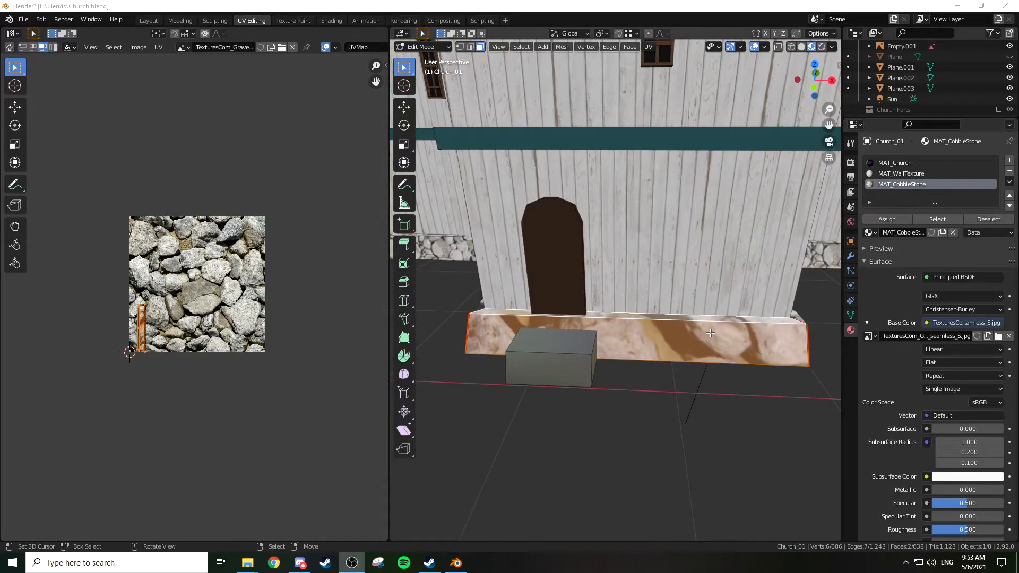
pyautogui.moveTo(714, 325); pyautogui.dragTo(697, 338, button='middle')
pyautogui.moveTo(577, 313); pyautogui.dragTo(482, 335, button='middle')
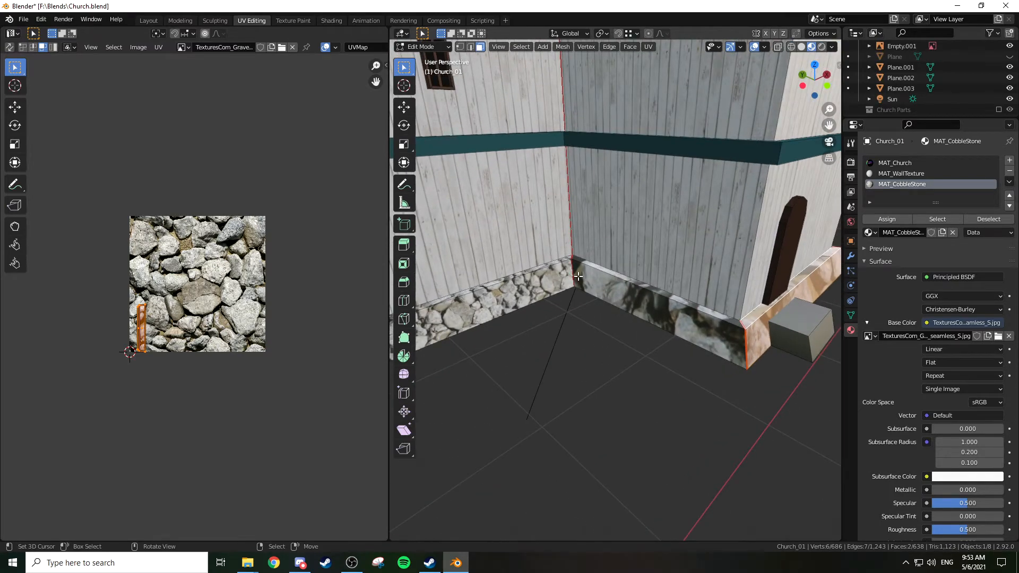
pyautogui.moveTo(578, 276); pyautogui.dragTo(599, 334, button='middle')
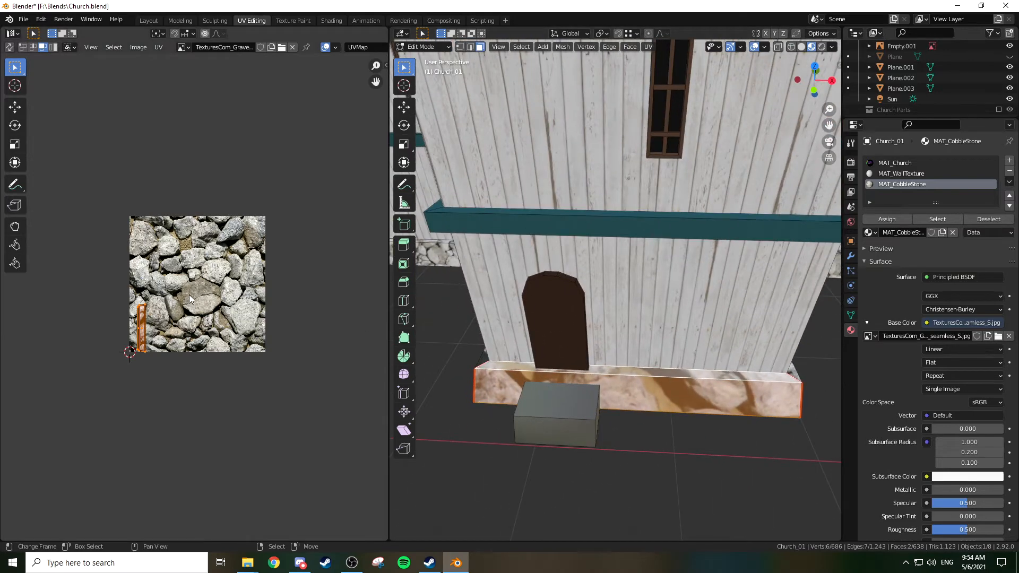
pyautogui.press('s')
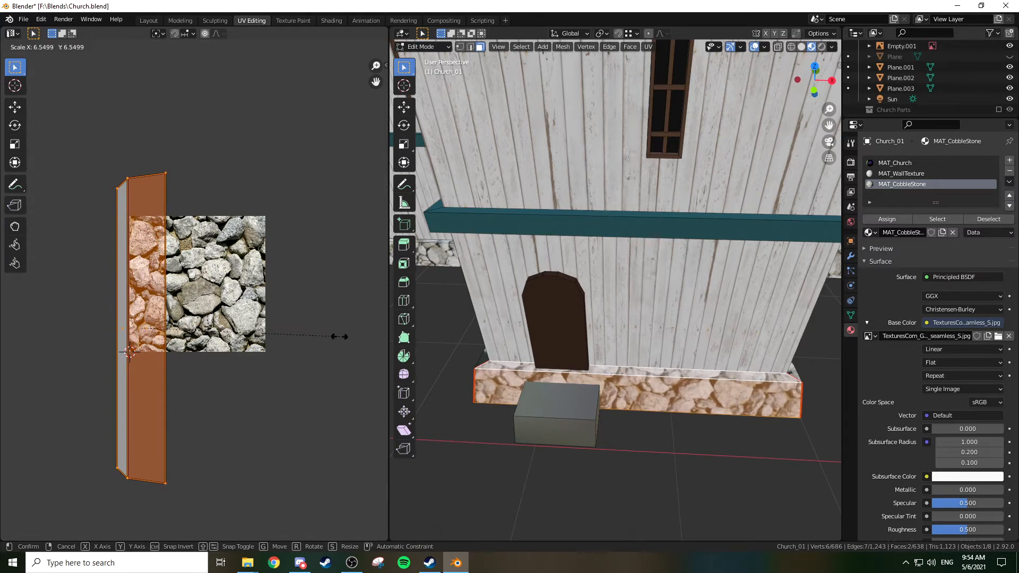
pyautogui.press('Escape')
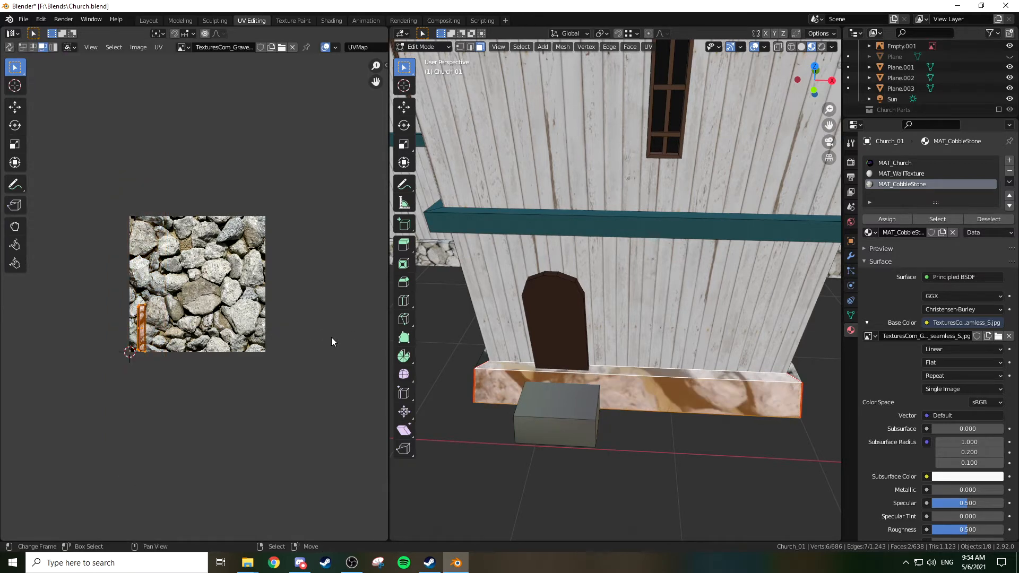
# Scale up the door wall's foundation UVs, comparing the stones by undoing and redoing the enlargement
pyautogui.press('s')
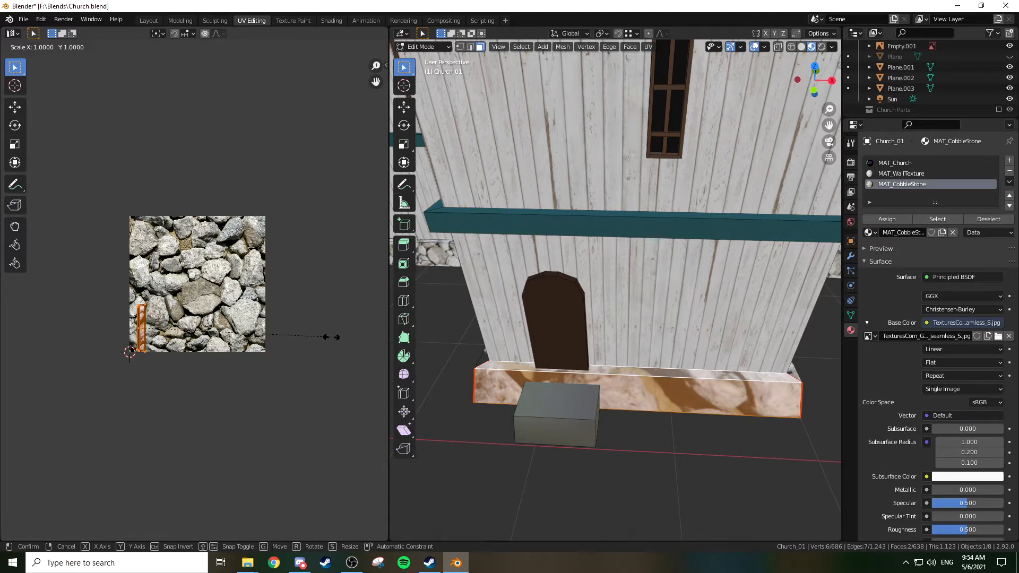
pyautogui.click(331, 336)
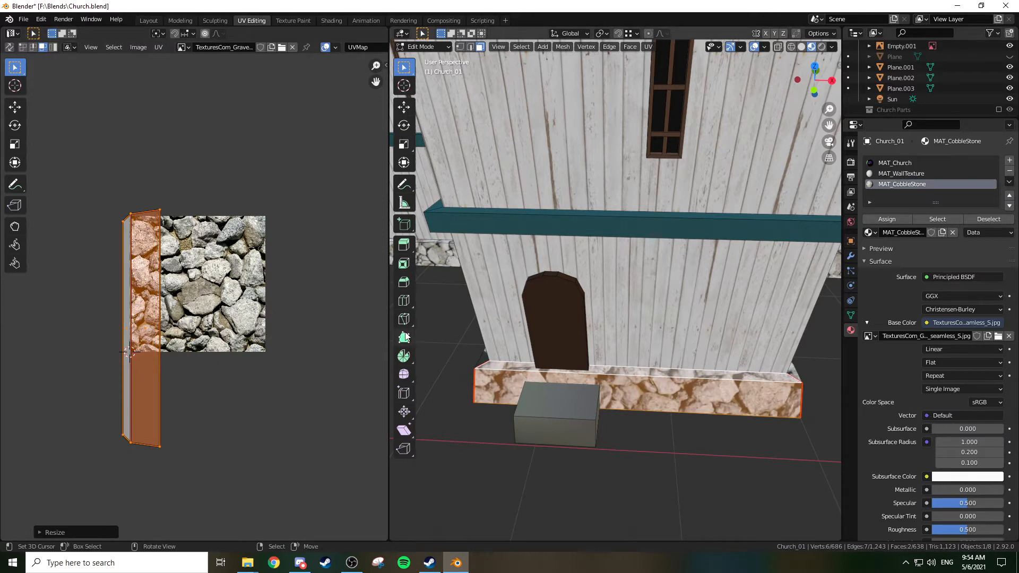
pyautogui.hotkey('ctrl', 'z')
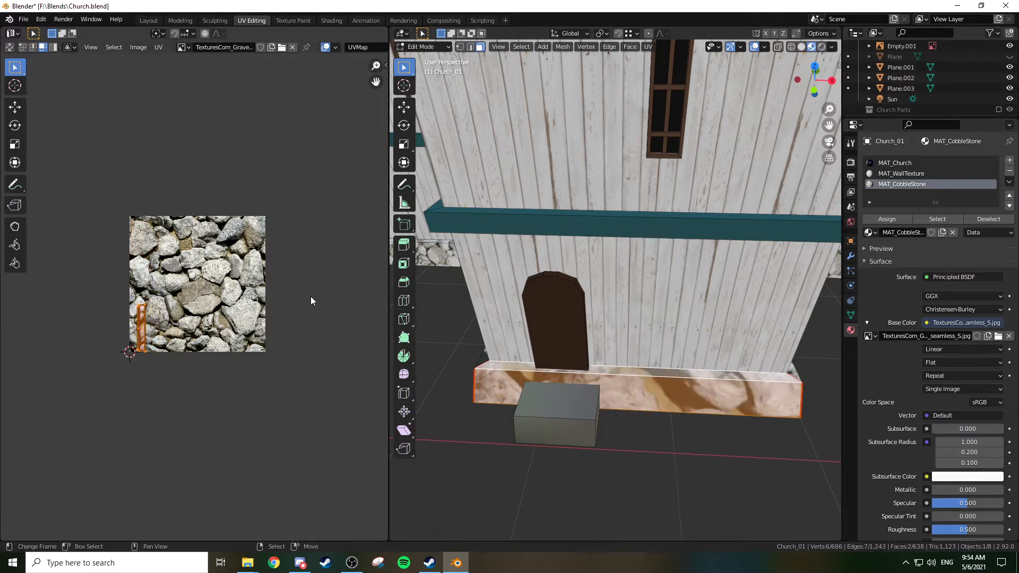
pyautogui.hotkey('ctrl', 'shift', 'z')
pyautogui.moveTo(533, 329); pyautogui.dragTo(601, 324, button='middle')
# Scale the UVs of the side foundation face and ledge next to the door wall by 6, and inspect the corner in Object Mode
pyautogui.hotkey('ctrl', 'z')
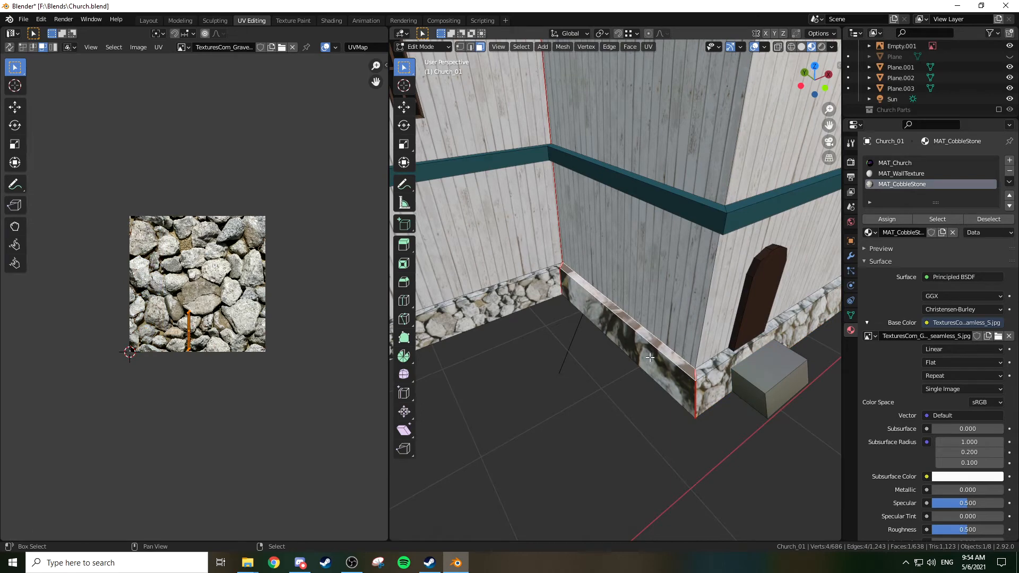
pyautogui.hotkey('ctrl', 'z')
pyautogui.hotkey('ctrl', 'shift', 'z')
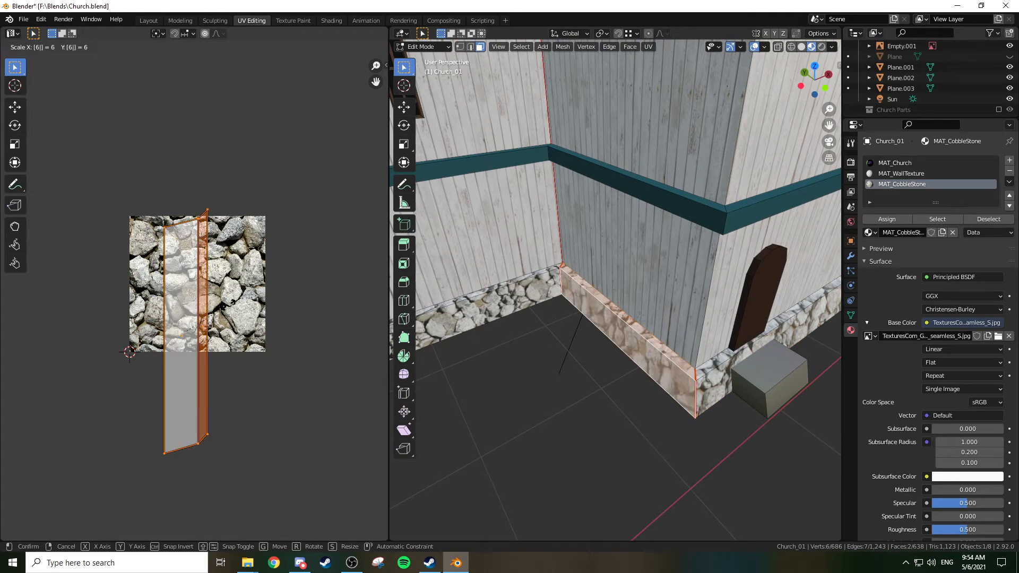
pyautogui.moveTo(610, 297); pyautogui.dragTo(638, 313, button='middle')
pyautogui.scroll(2, 674, 310)
pyautogui.press('Tab')
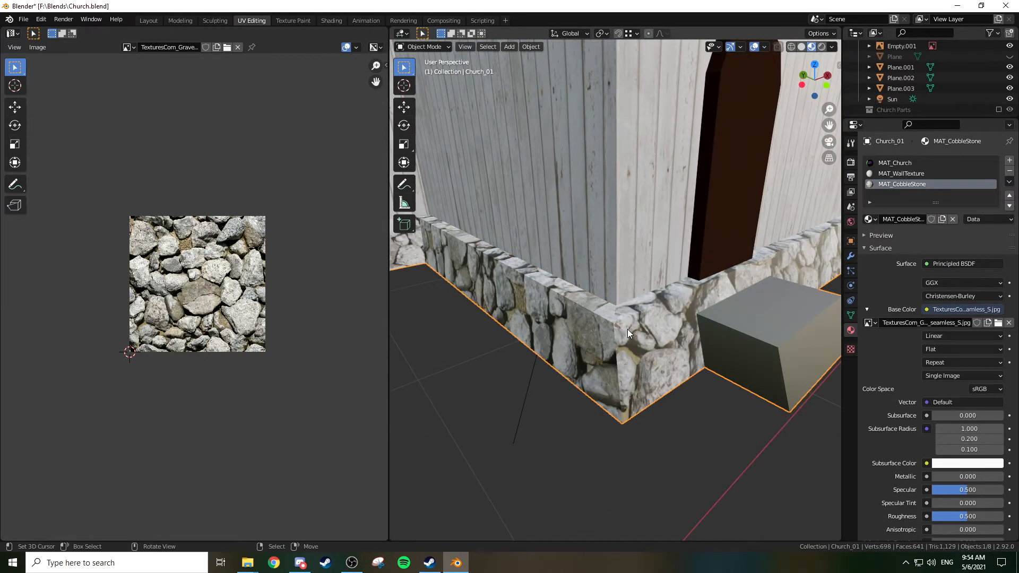
# Shift that side foundation's UVs across the cobblestone texture and check both corners of the door wall in Object Mode
pyautogui.press('Tab')
pyautogui.press('g')
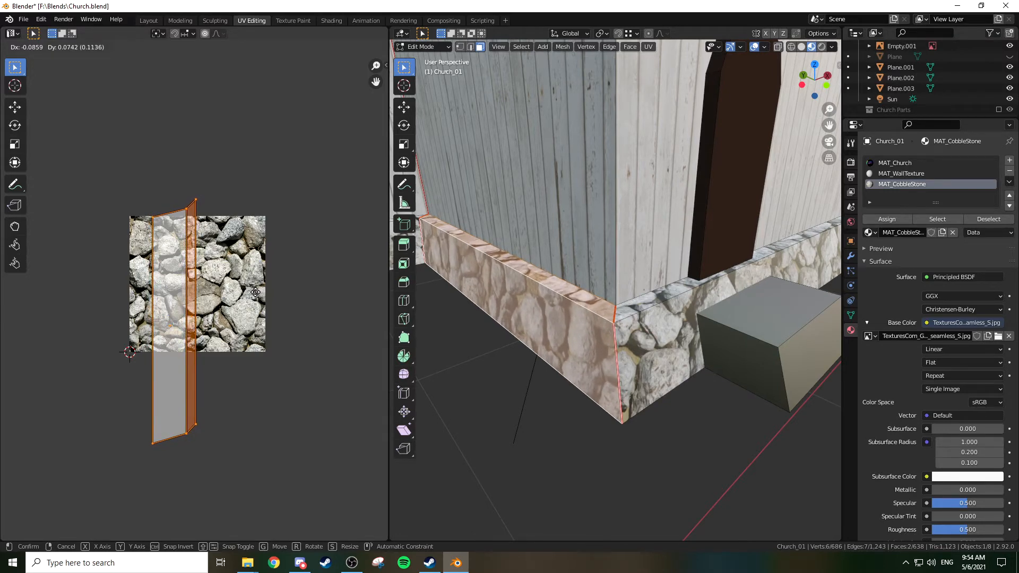
pyautogui.click(255, 292)
pyautogui.press('Tab')
pyautogui.moveTo(626, 326)
pyautogui.mouseDown(button='middle')
pyautogui.moveTo(644, 323)
pyautogui.moveTo(642, 346)
pyautogui.moveTo(631, 320)
pyautogui.mouseUp(button='middle')
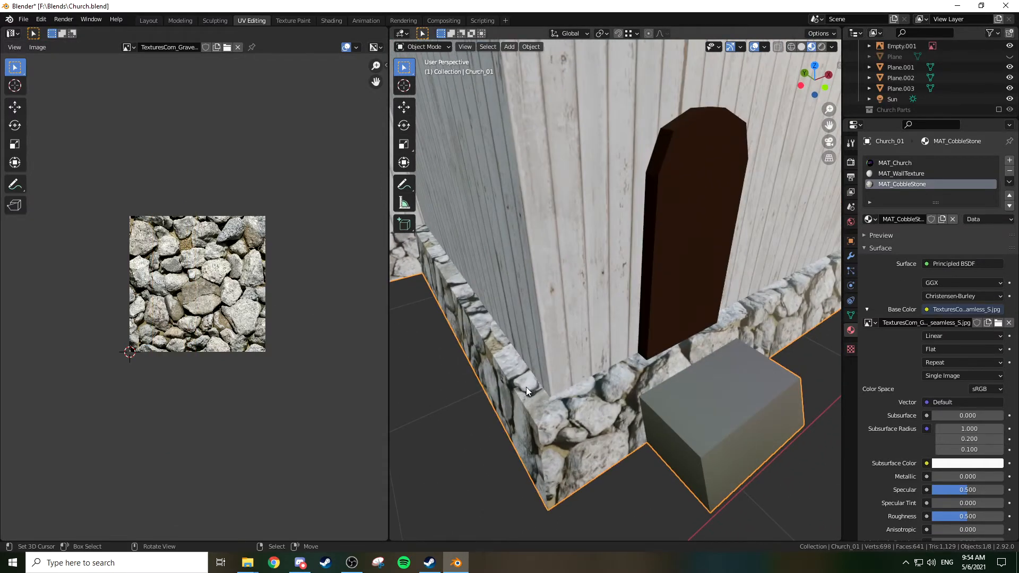
pyautogui.moveTo(540, 405); pyautogui.dragTo(594, 346, button='middle')
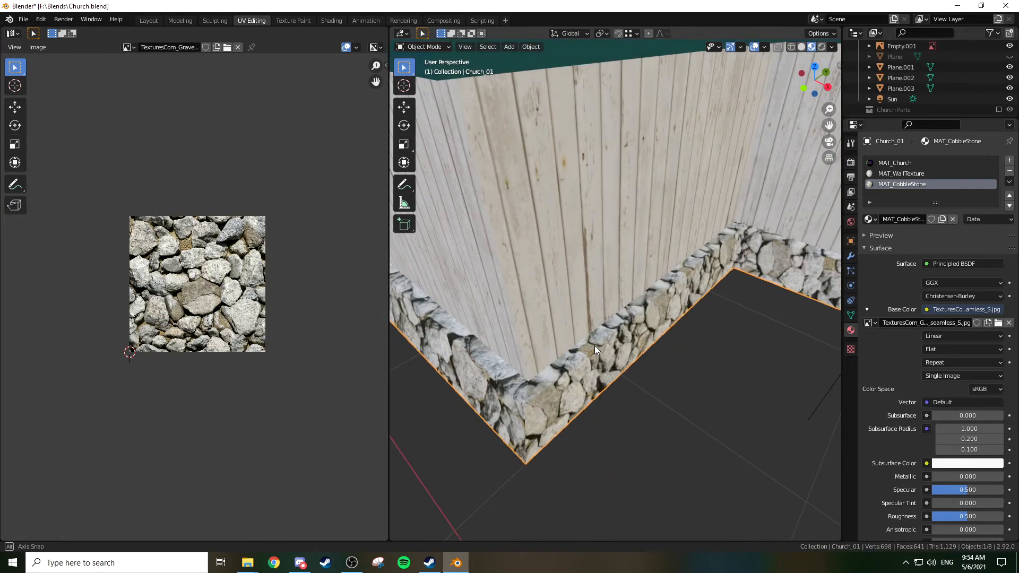
# Select the foundation face and ledge on the door wing's opposite side, move their UVs slightly down, and check the corner in Object Mode
pyautogui.press('Tab')
pyautogui.click(559, 388)
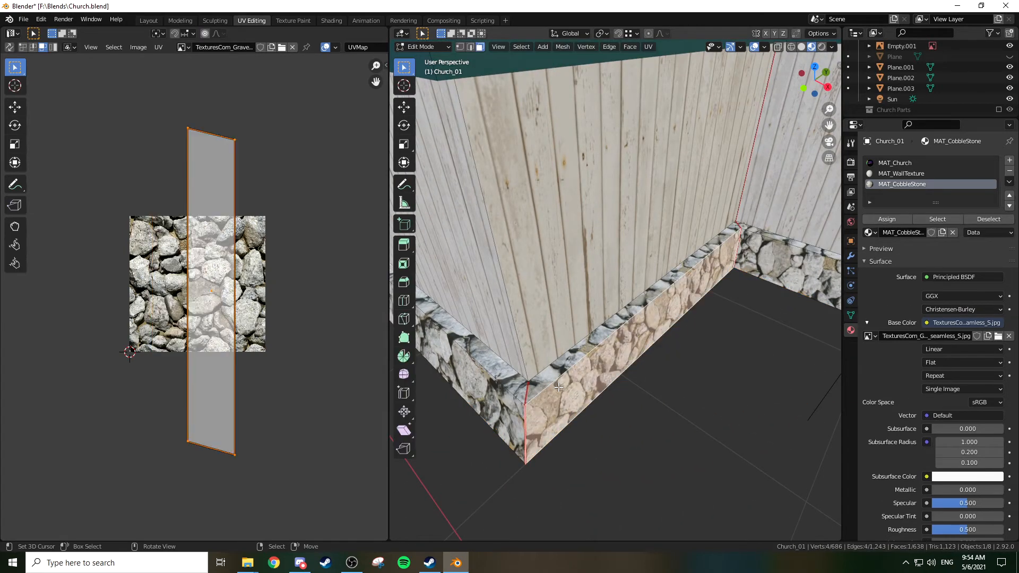
pyautogui.keyDown('shift'); pyautogui.click(554, 376); pyautogui.keyUp('shift')
pyautogui.press('g')
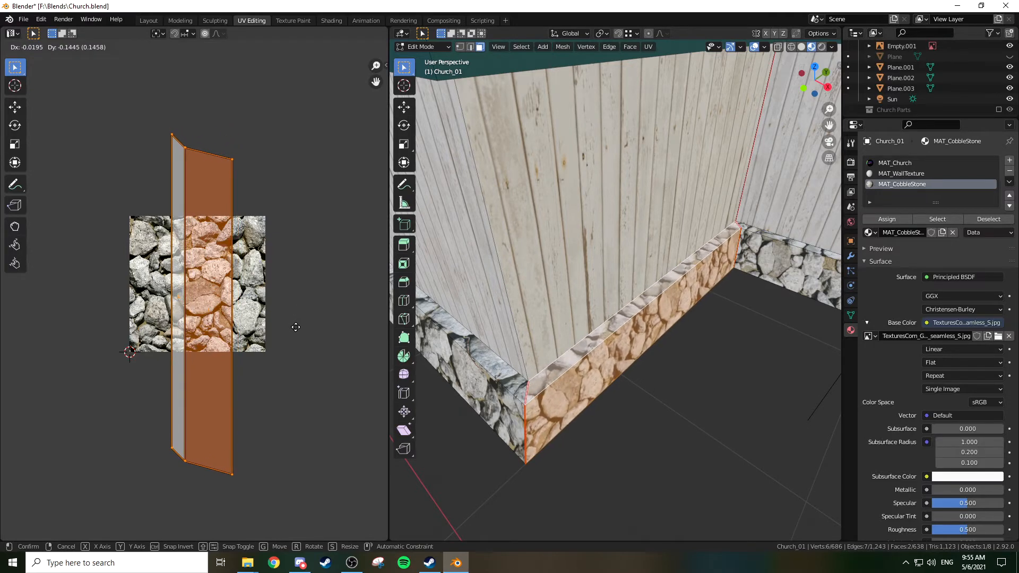
pyautogui.click(295, 327)
pyautogui.moveTo(617, 371); pyautogui.dragTo(630, 347, button='middle')
pyautogui.press('Tab')
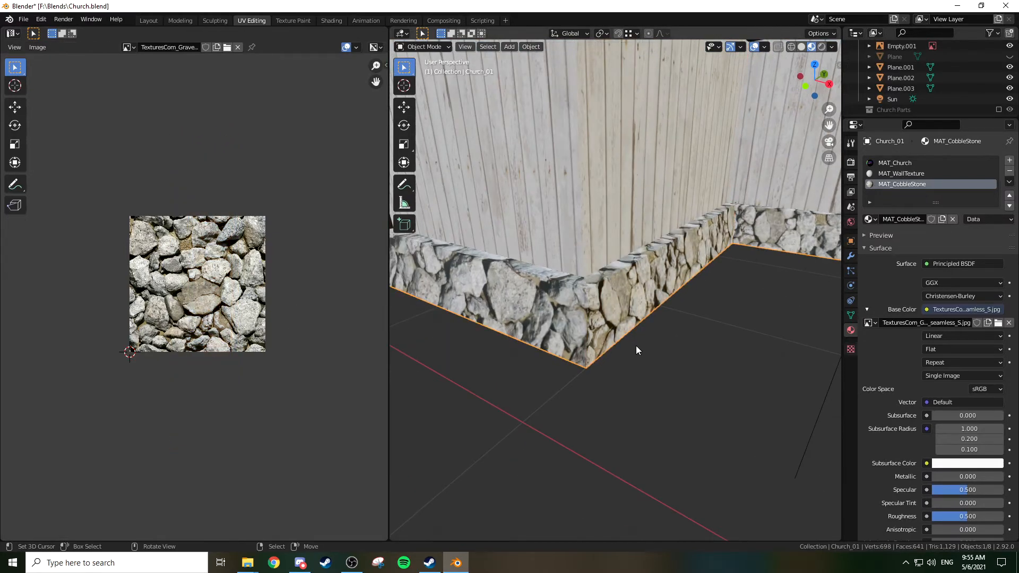
pyautogui.moveTo(647, 302); pyautogui.dragTo(645, 336, button='middle')
pyautogui.press('Tab')
pyautogui.press('Tab')
pyautogui.scroll(-4, 642, 342)
# Select all faces of the doorstep block in front of the door and unwrap them
pyautogui.press('Tab')
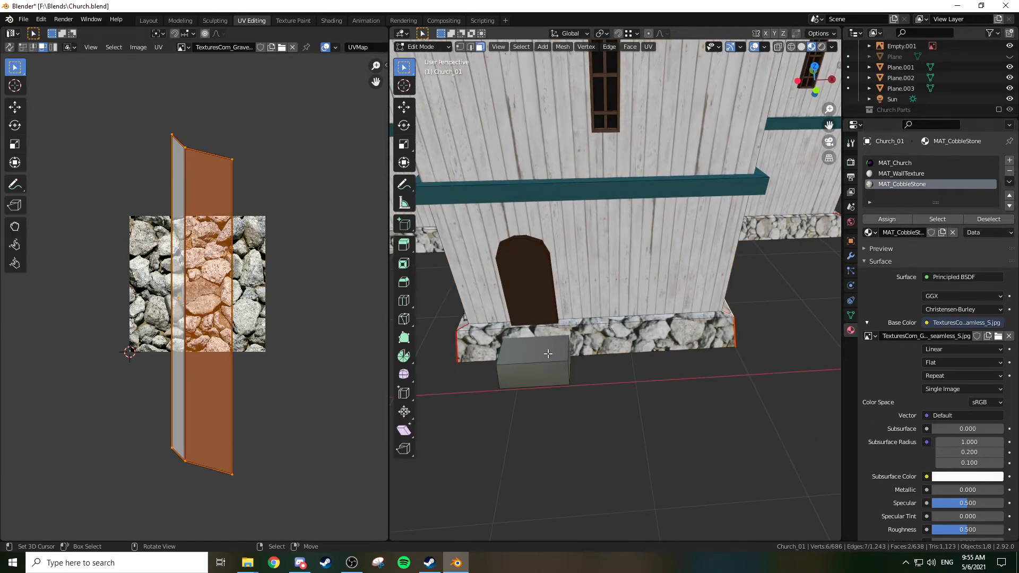
pyautogui.click(547, 355)
pyautogui.keyDown('shift'); pyautogui.click(562, 375); pyautogui.keyUp('shift')
pyautogui.moveTo(577, 367); pyautogui.dragTo(661, 350, button='middle')
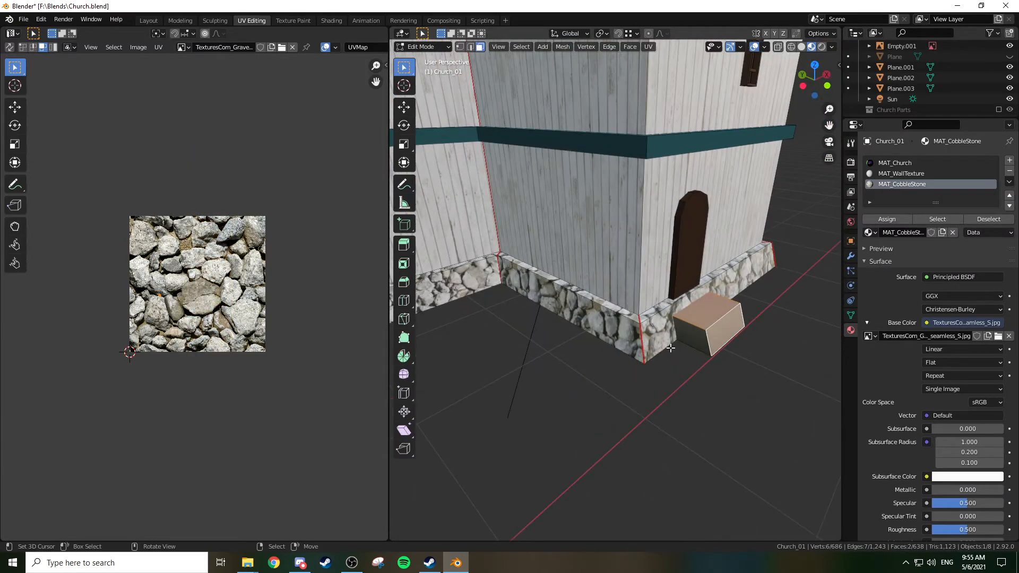
pyautogui.press('ctrl+KP_Add')
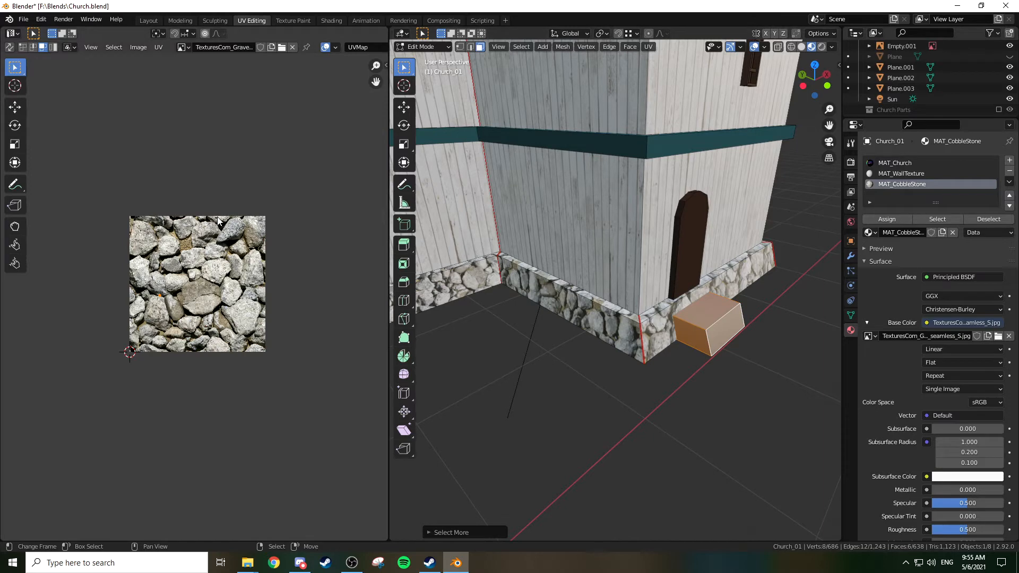
pyautogui.press('u')
pyautogui.click(690, 282)
# Scale the doorstep's UVs up by a factor of 10 so they spread across the cobblestone texture
pyautogui.press('s')
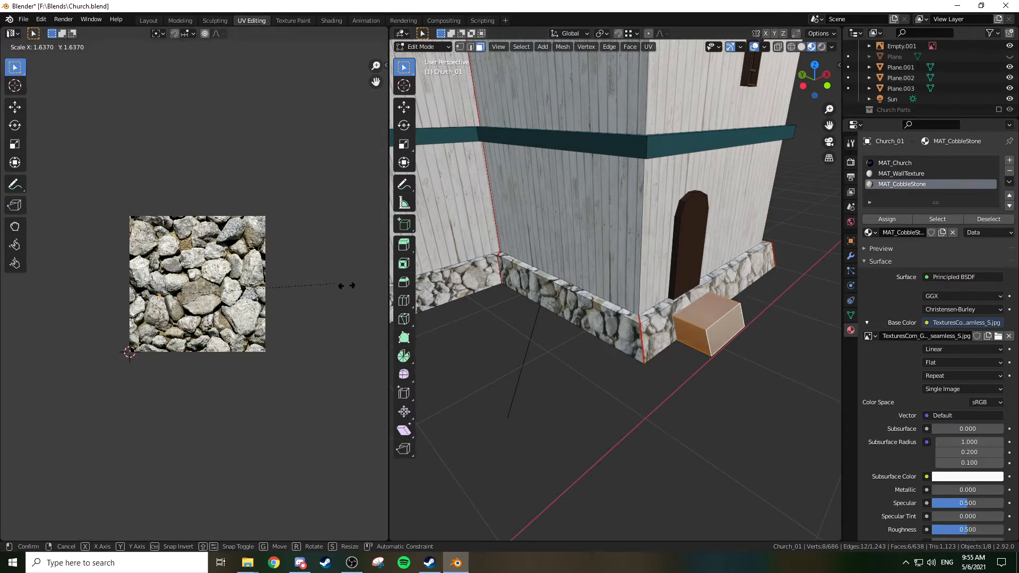
pyautogui.write('10')
pyautogui.press('Return')
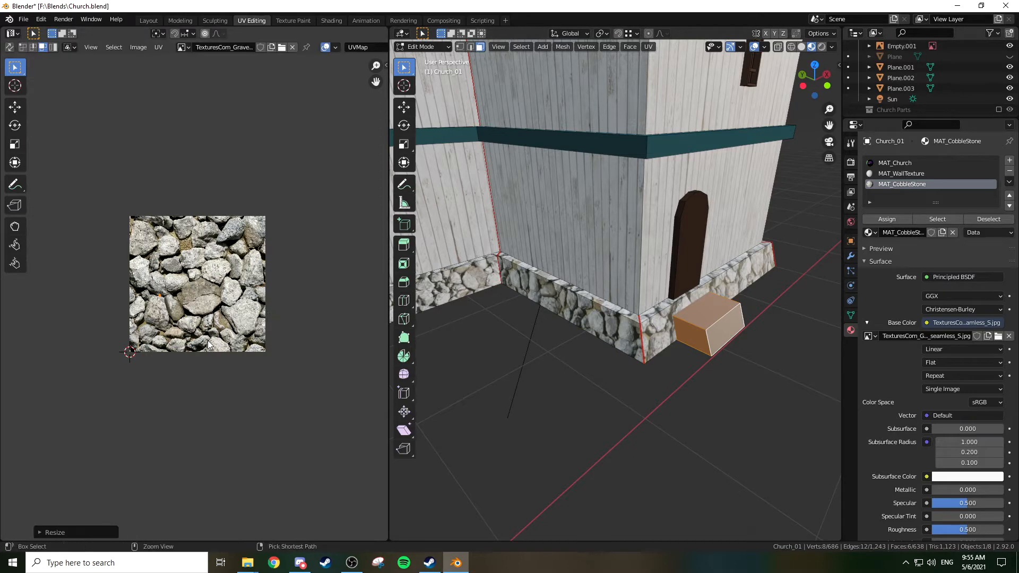
pyautogui.hotkey('ctrl', 'z')
pyautogui.hotkey('ctrl', 'shift', 'z')
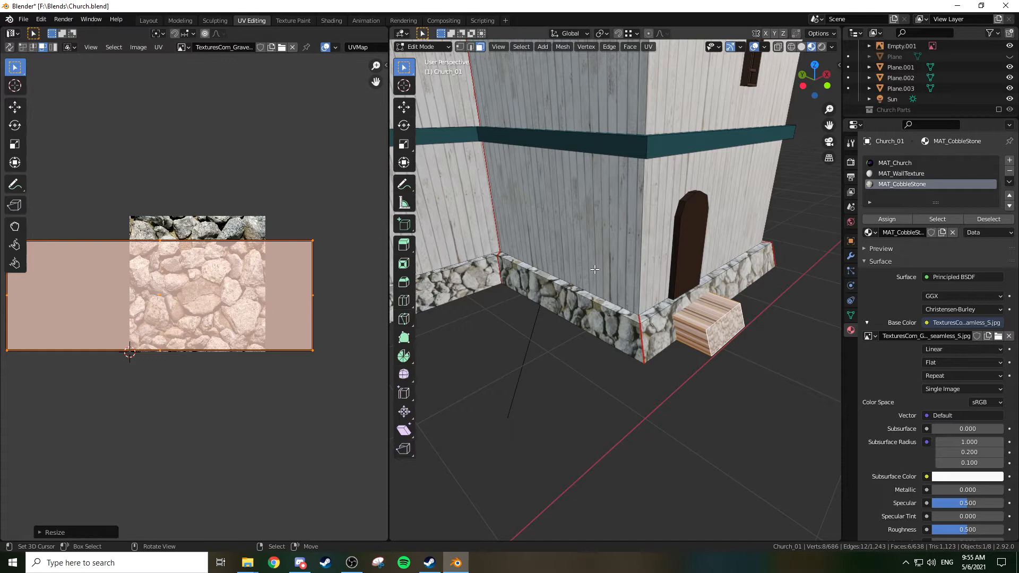
# Try unwrapping the doorstep faces again and inspect the stones on its top and sides
pyautogui.moveTo(692, 270); pyautogui.dragTo(677, 281, button='middle')
pyautogui.press('u')
pyautogui.click(636, 326)
pyautogui.moveTo(635, 331)
pyautogui.mouseDown(button='middle')
pyautogui.moveTo(639, 307)
pyautogui.moveTo(709, 307)
pyautogui.moveTo(652, 326)
pyautogui.mouseUp(button='middle')
pyautogui.scroll(4, 710, 307)
pyautogui.moveTo(643, 287); pyautogui.dragTo(657, 326, button='middle')
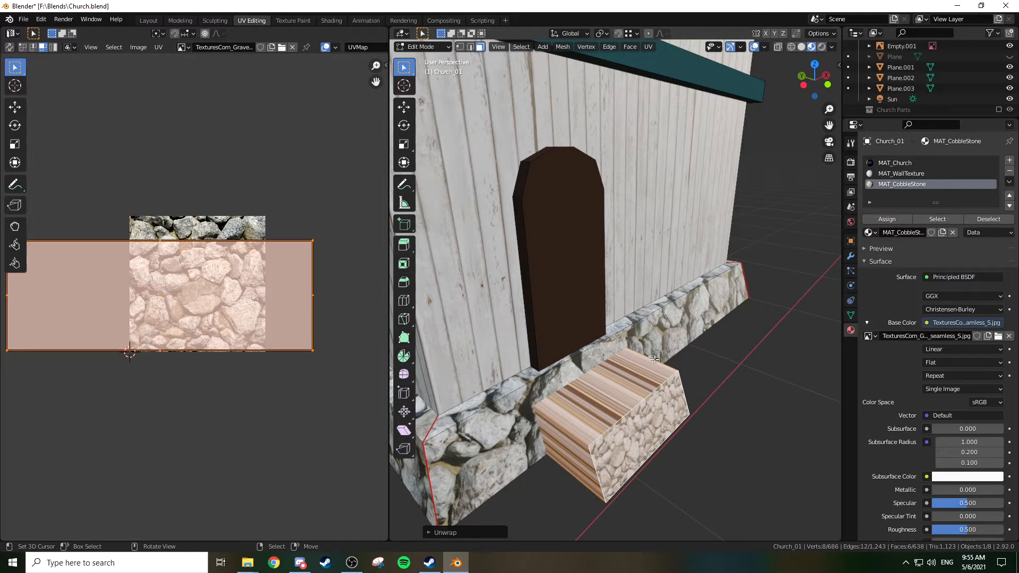
# Apply all transforms to the church in Object Mode, and unwrap the doorstep faces once more in Edit Mode
pyautogui.press('Tab')
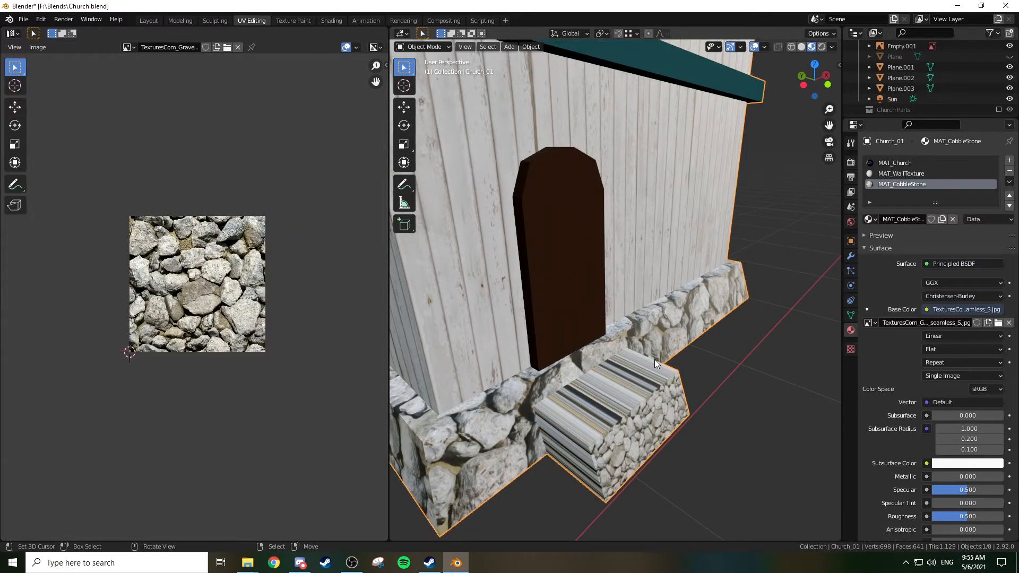
pyautogui.hotkey('ctrl', 'a')
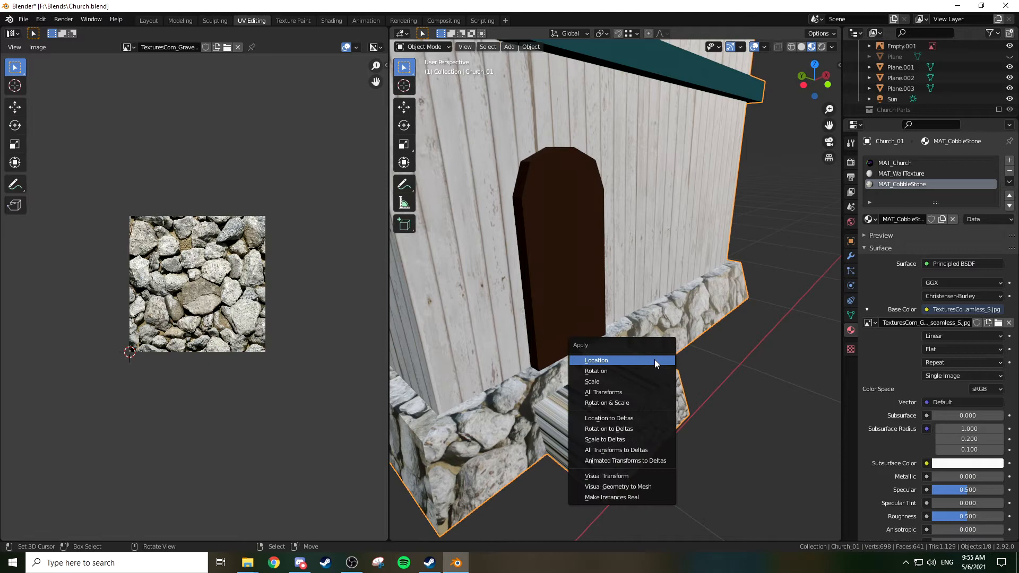
pyautogui.click(637, 392)
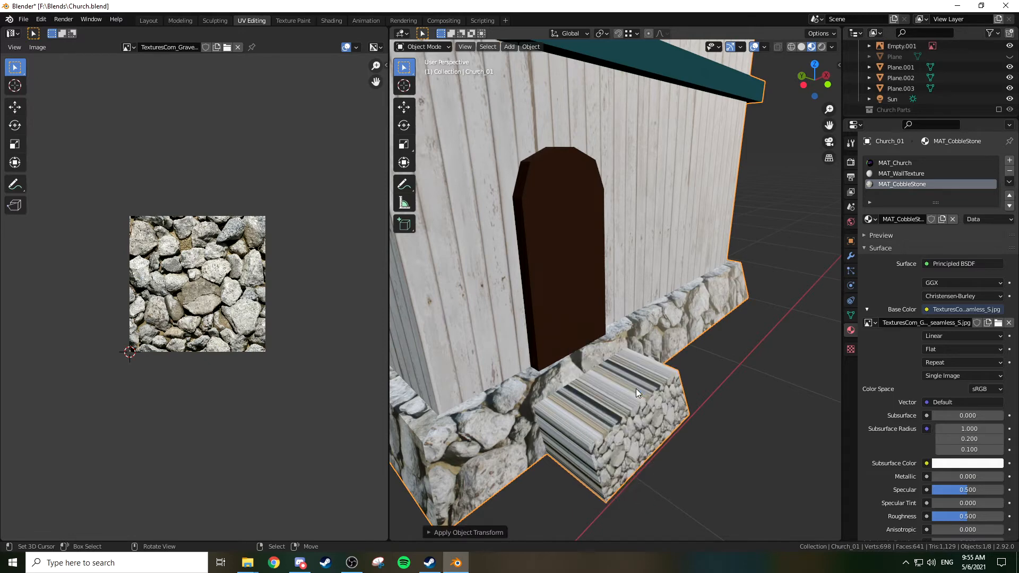
pyautogui.press('Tab')
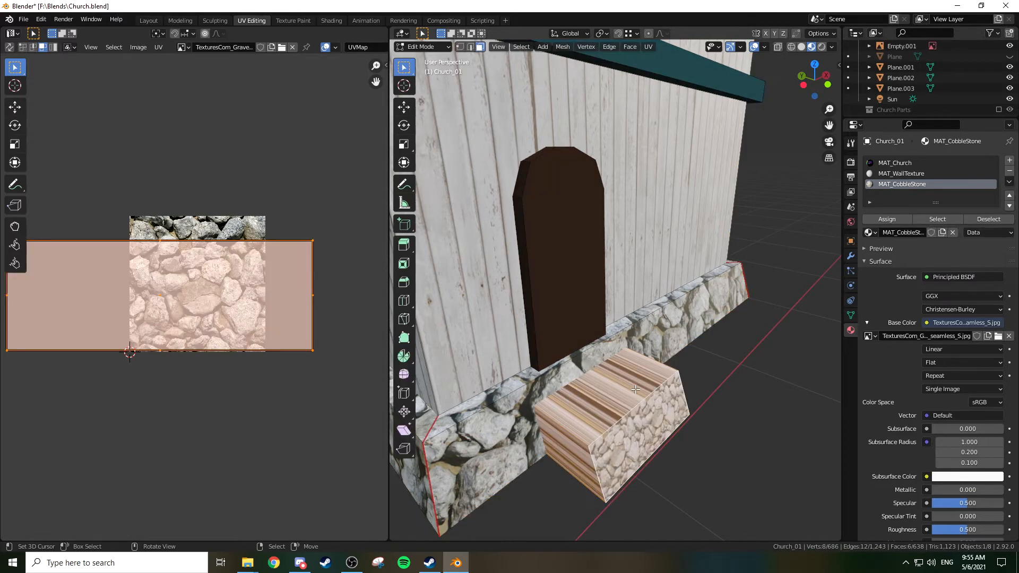
pyautogui.press('u')
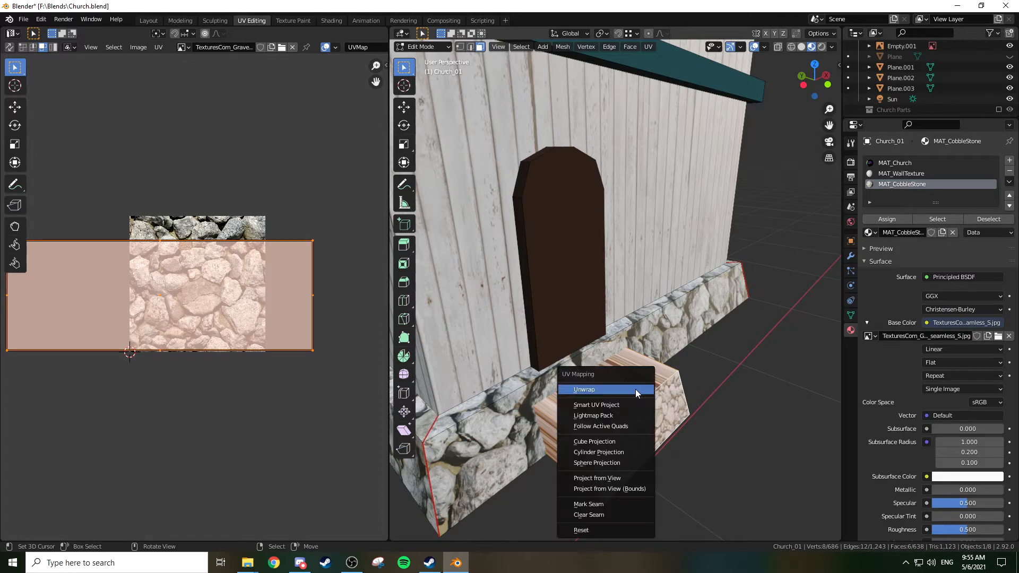
pyautogui.click(635, 391)
# Select the doorstep's top face on its own and examine its UV layout and texture
pyautogui.moveTo(313, 271); pyautogui.dragTo(348, 261, button='middle')
pyautogui.scroll(-1, 347, 261)
pyautogui.moveTo(616, 303); pyautogui.dragTo(642, 345, button='middle')
pyautogui.click(578, 369)
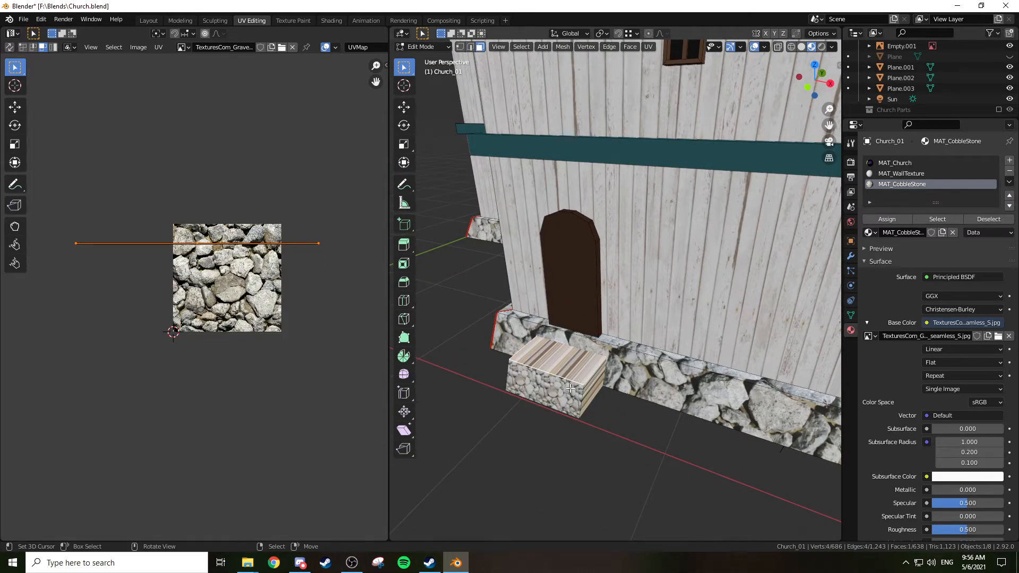
pyautogui.rightClick(570, 389)
pyautogui.click(576, 373)
pyautogui.moveTo(576, 372); pyautogui.dragTo(666, 320, button='middle')
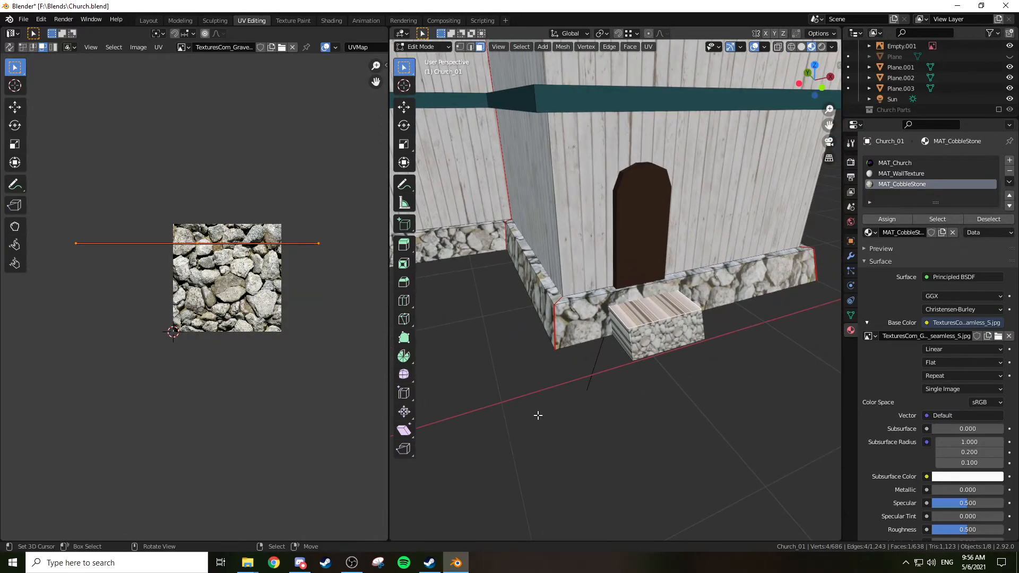
# Unwrap the doorstep's top face on its own
pyautogui.press('2')
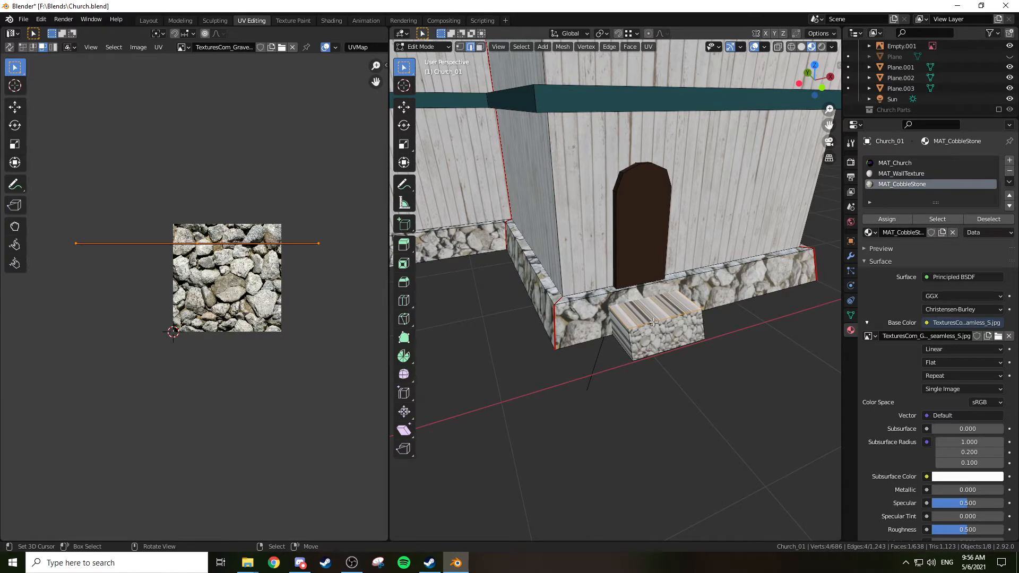
pyautogui.press('u')
pyautogui.click(651, 321)
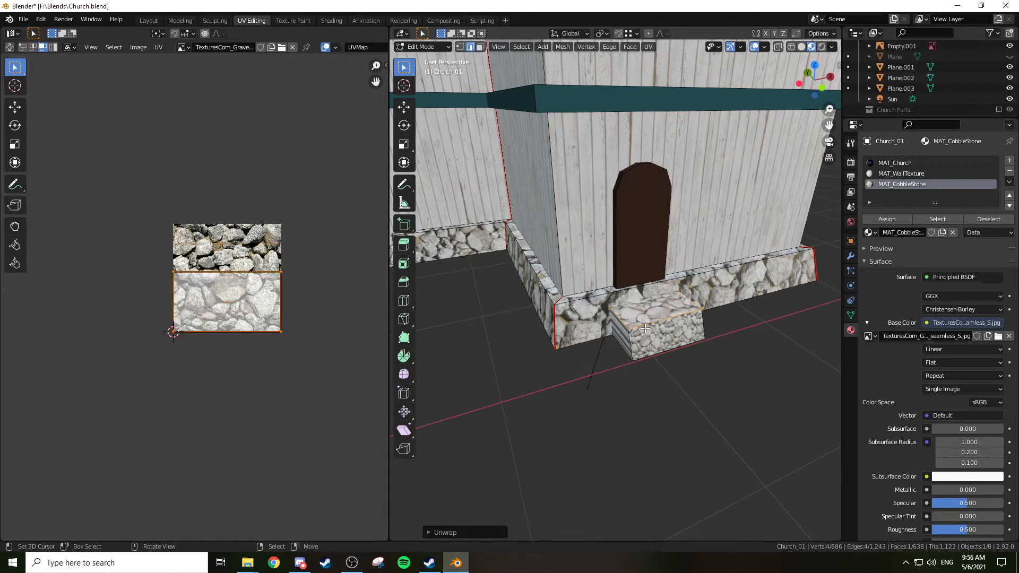
# Select the doorstep's side, top and front faces, grow the selection to the whole doorstep, and unwrap it
pyautogui.click(623, 336)
pyautogui.click(621, 336)
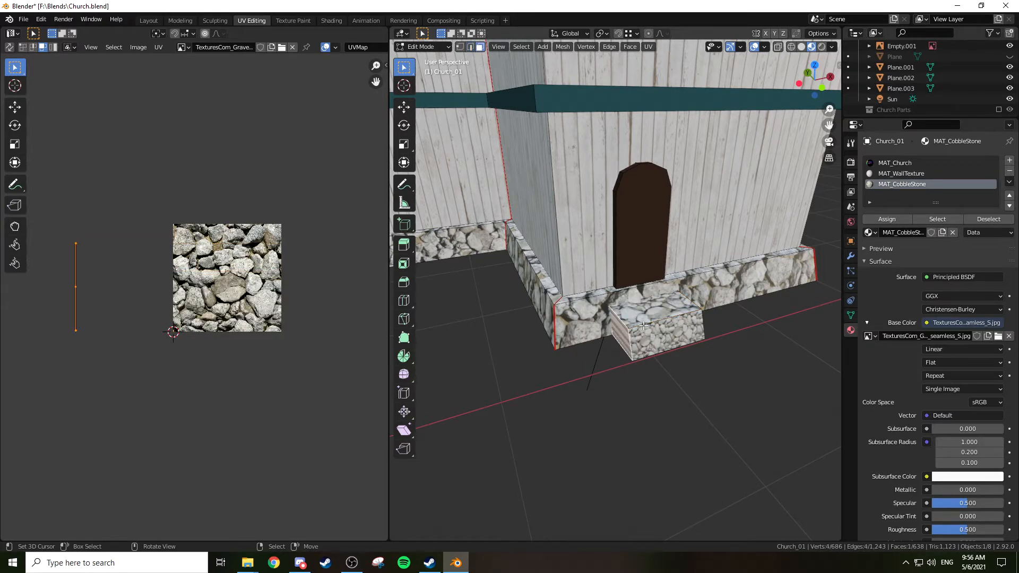
pyautogui.keyDown('shift'); pyautogui.click(643, 327); pyautogui.keyUp('shift')
pyautogui.keyDown('ctrl'); pyautogui.click(658, 335); pyautogui.keyUp('ctrl')
pyautogui.moveTo(680, 345); pyautogui.dragTo(615, 252, button='middle')
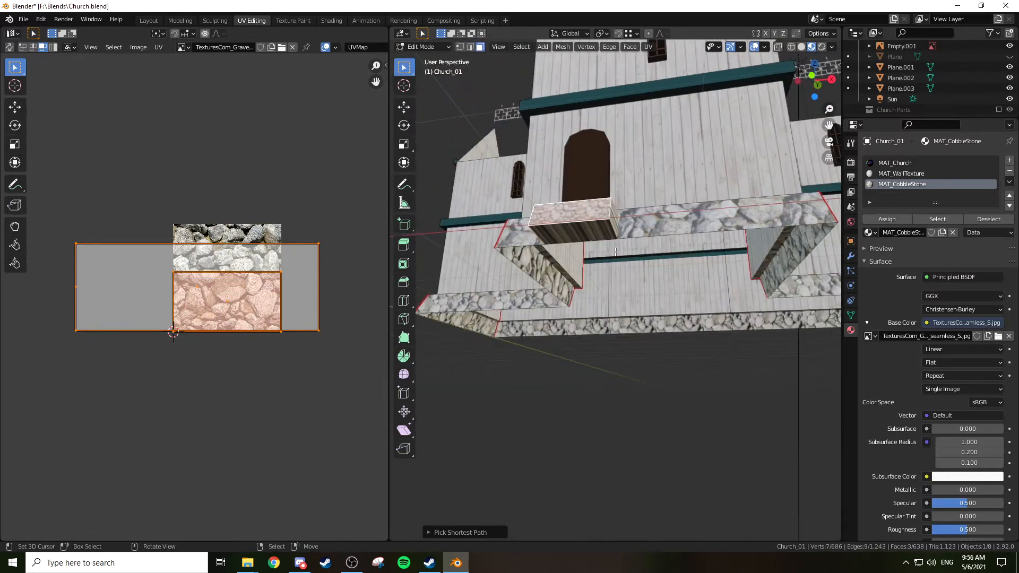
pyautogui.press('ctrl+KP_Add')
pyautogui.press('u')
pyautogui.click(616, 252)
# Apply Lightmap Pack to the selected doorstep faces with image size 512, pack quality 12 and margin 0.10, and inspect the stones
pyautogui.moveTo(616, 252); pyautogui.dragTo(708, 327, button='middle')
pyautogui.press('u')
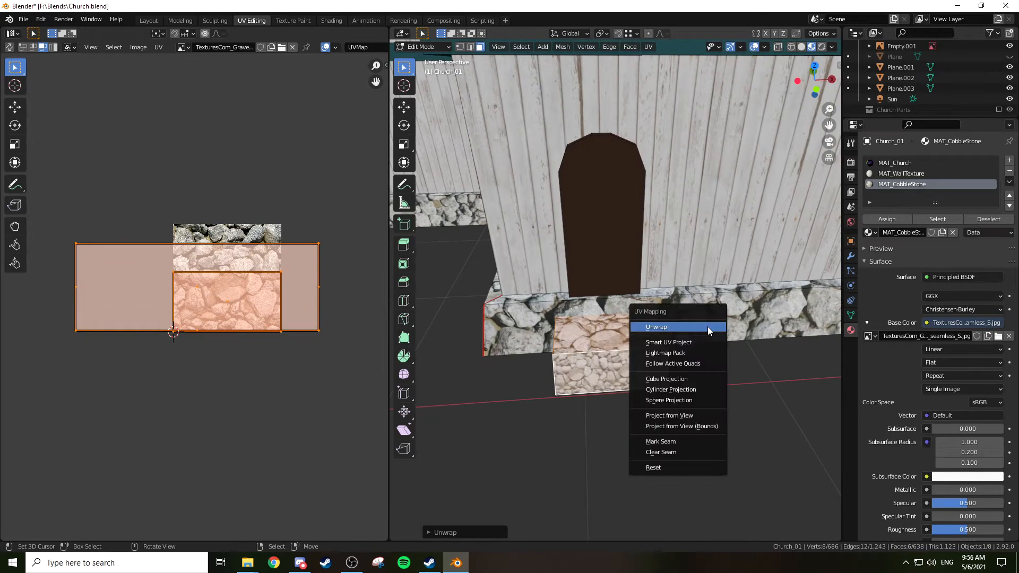
pyautogui.click(689, 352)
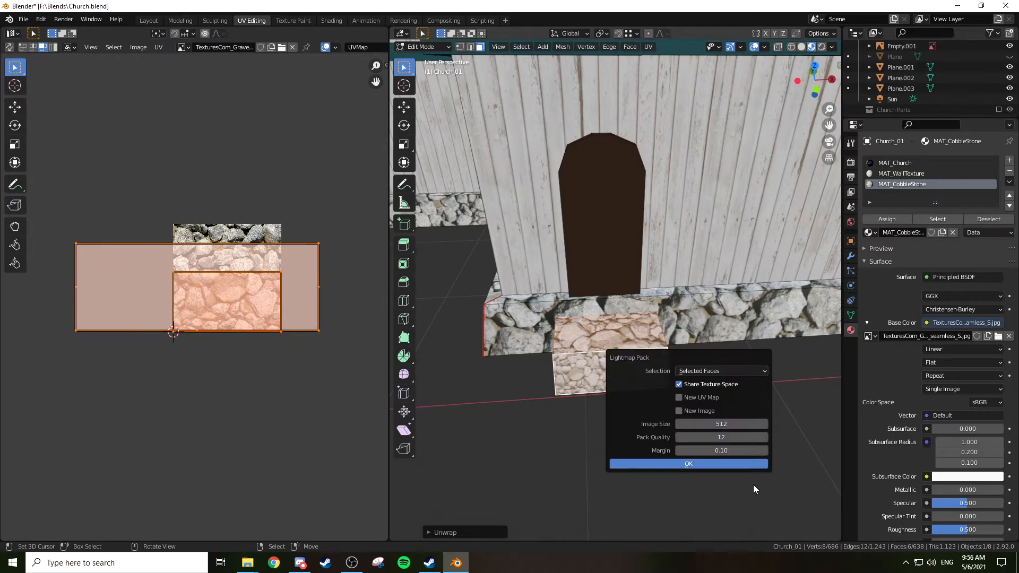
pyautogui.click(689, 464)
pyautogui.scroll(-5, 595, 305)
pyautogui.scroll(5, 585, 303)
# Select the doorstep's bottom face and mark its boundary edges as seams
pyautogui.moveTo(585, 303); pyautogui.dragTo(632, 235, button='middle')
pyautogui.press('2')
pyautogui.click(687, 203)
pyautogui.press('3')
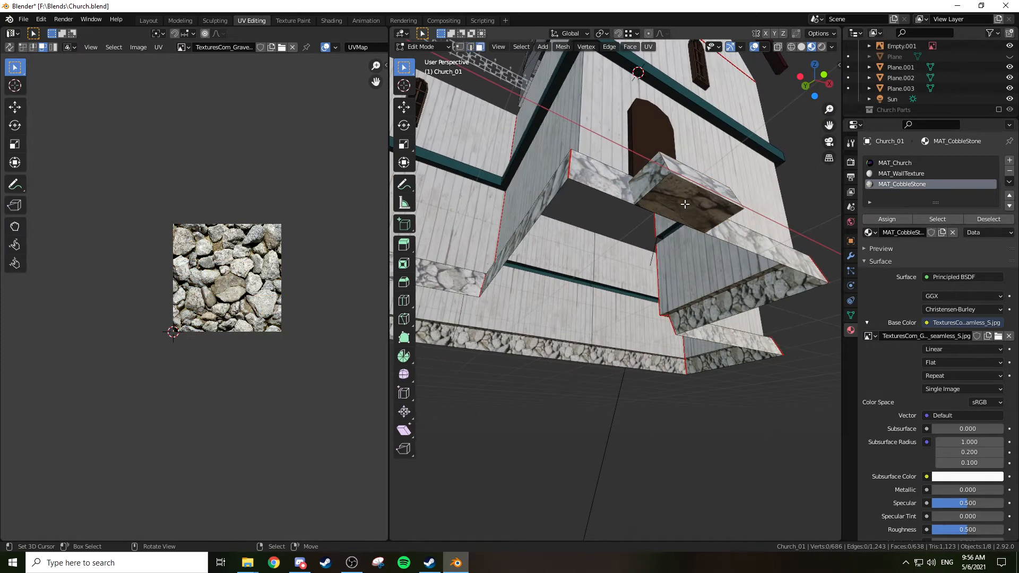
pyautogui.click(687, 204)
pyautogui.moveTo(687, 203); pyautogui.dragTo(690, 227, button='middle')
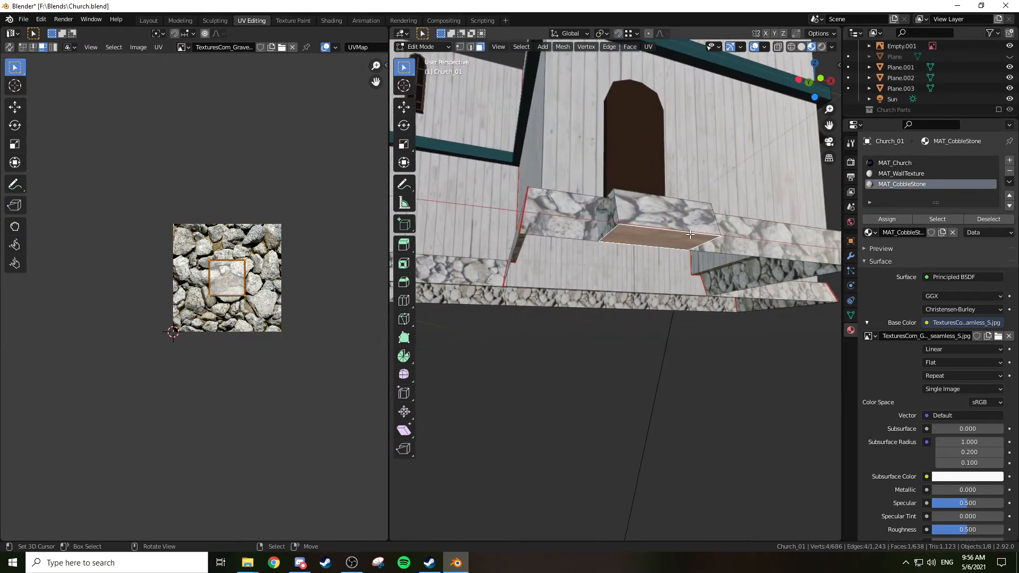
pyautogui.rightClick(684, 242)
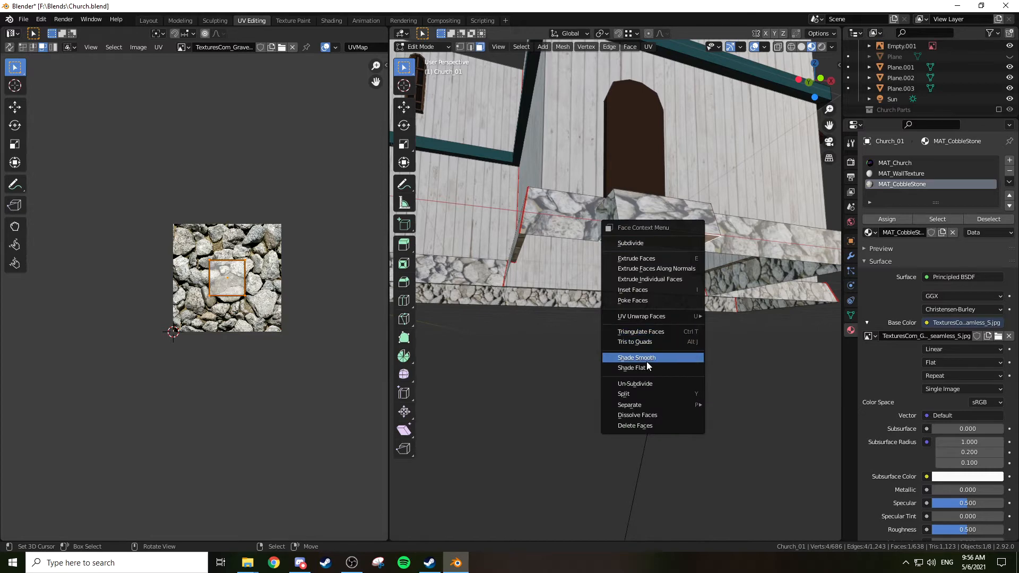
pyautogui.rightClick(659, 272)
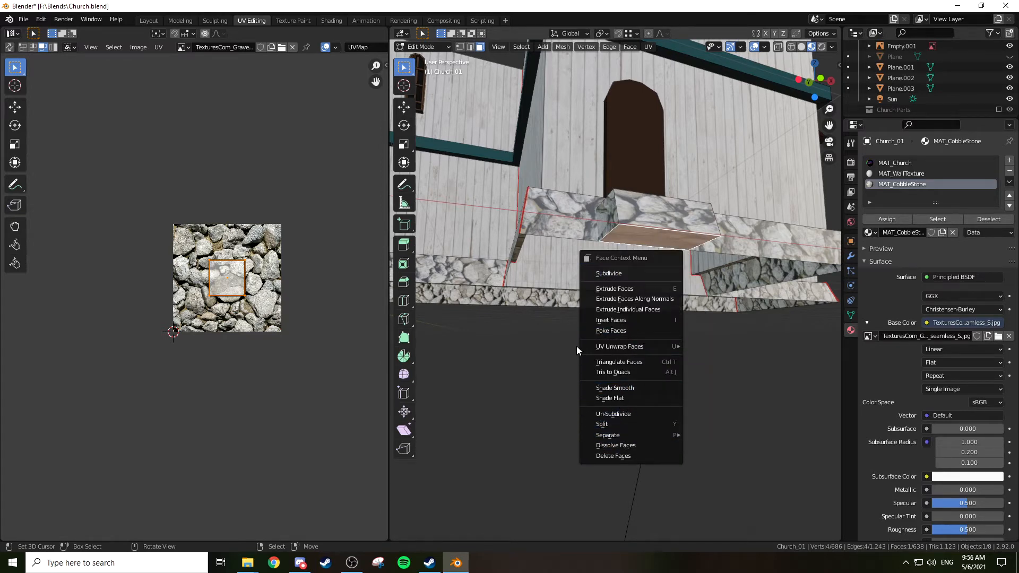
pyautogui.click(615, 388)
pyautogui.press('2')
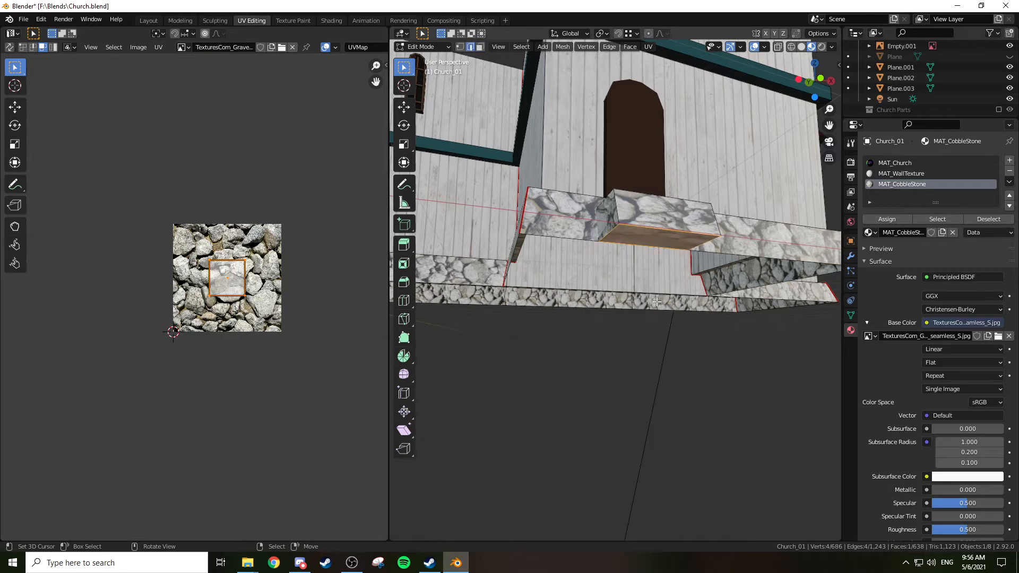
pyautogui.rightClick(656, 301)
pyautogui.click(630, 303)
# Grow the selection from the bottom face to the whole doorstep, unwrap it, and inspect the texture and UV layout
pyautogui.moveTo(651, 245); pyautogui.dragTo(662, 269, button='middle')
pyautogui.press('ctrl+KP_Add')
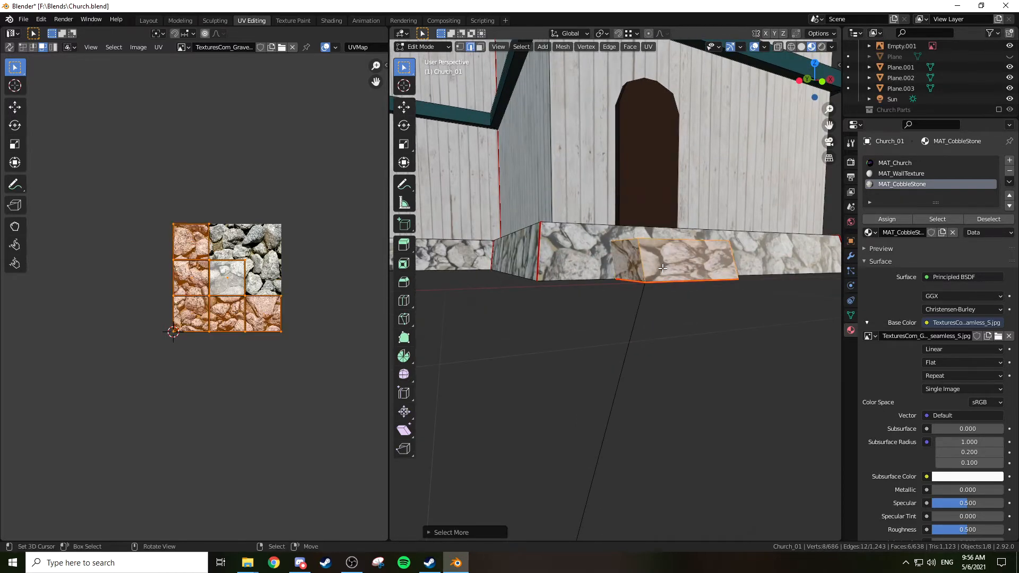
pyautogui.press('u')
pyautogui.click(611, 242)
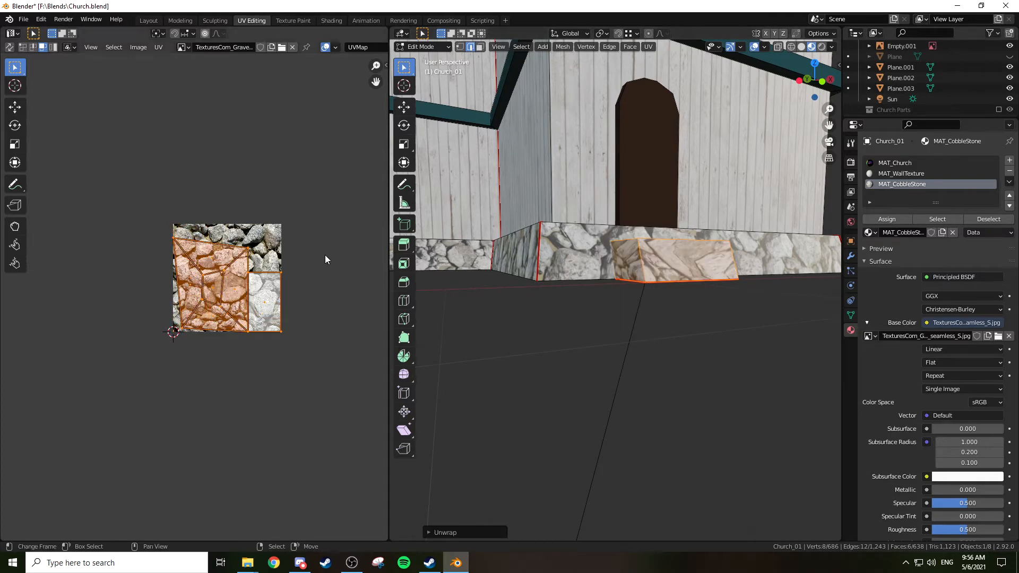
pyautogui.moveTo(414, 249); pyautogui.dragTo(489, 296, button='middle')
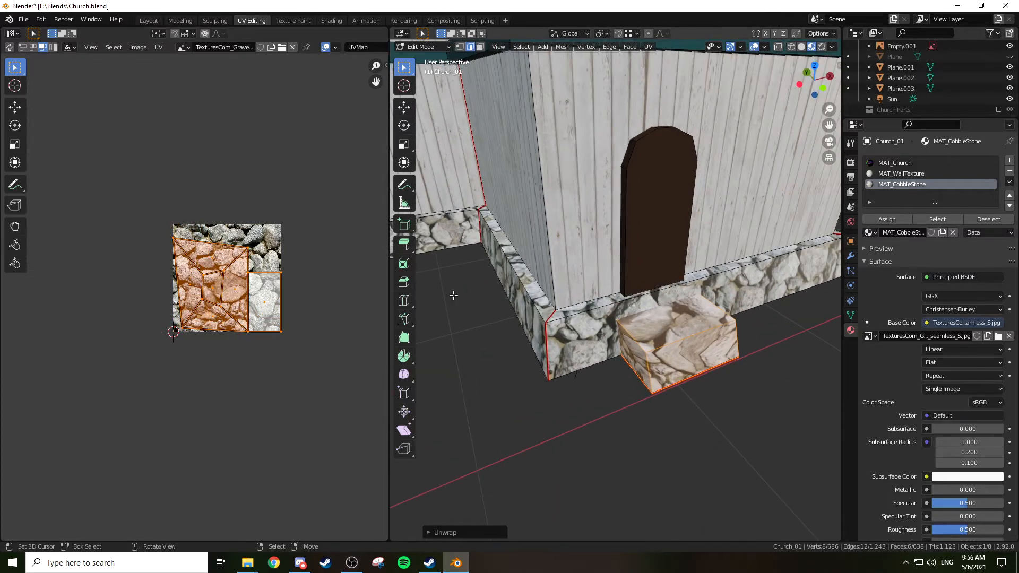
pyautogui.scroll(4, 234, 275)
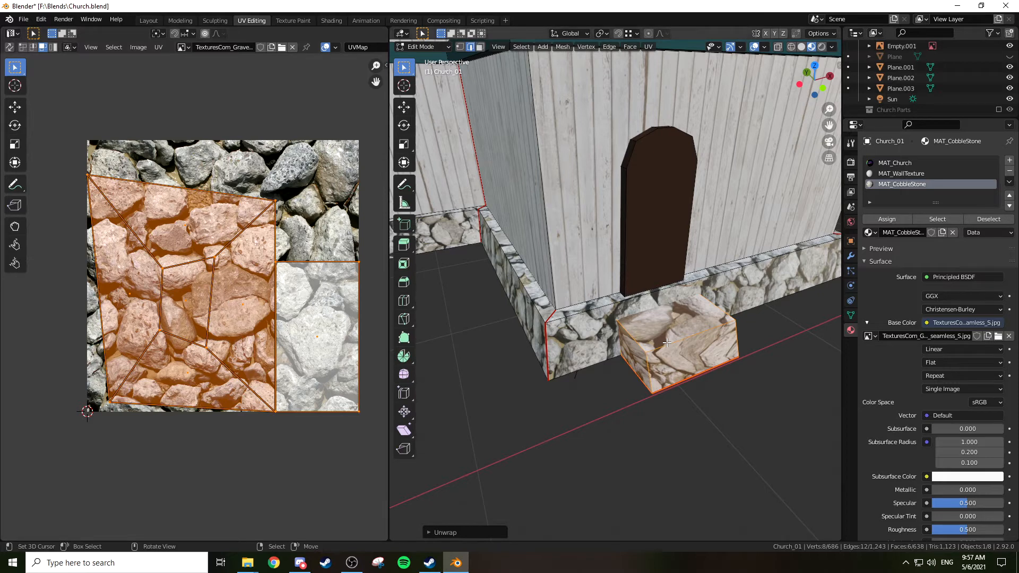
pyautogui.press('u')
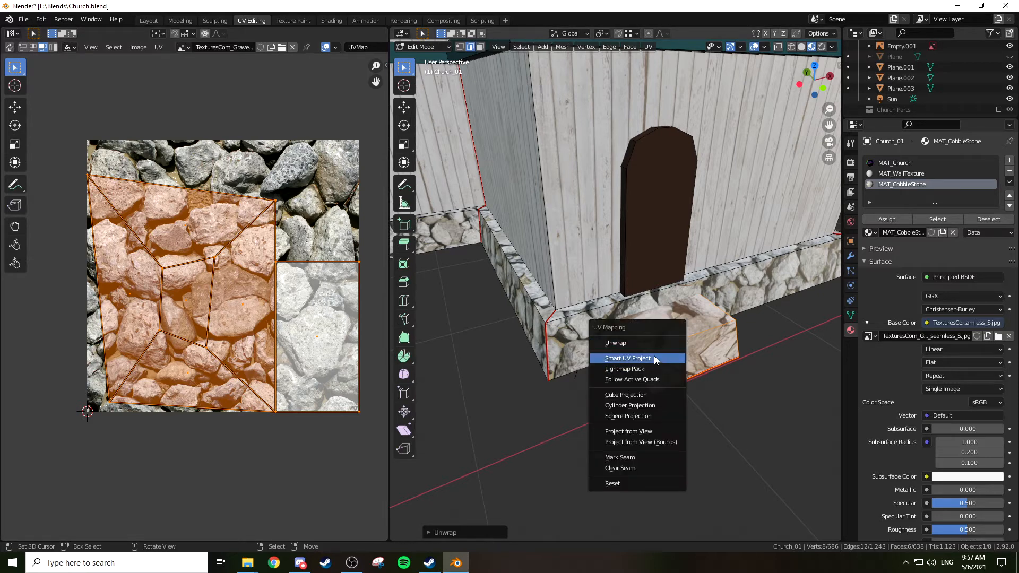
pyautogui.click(631, 363)
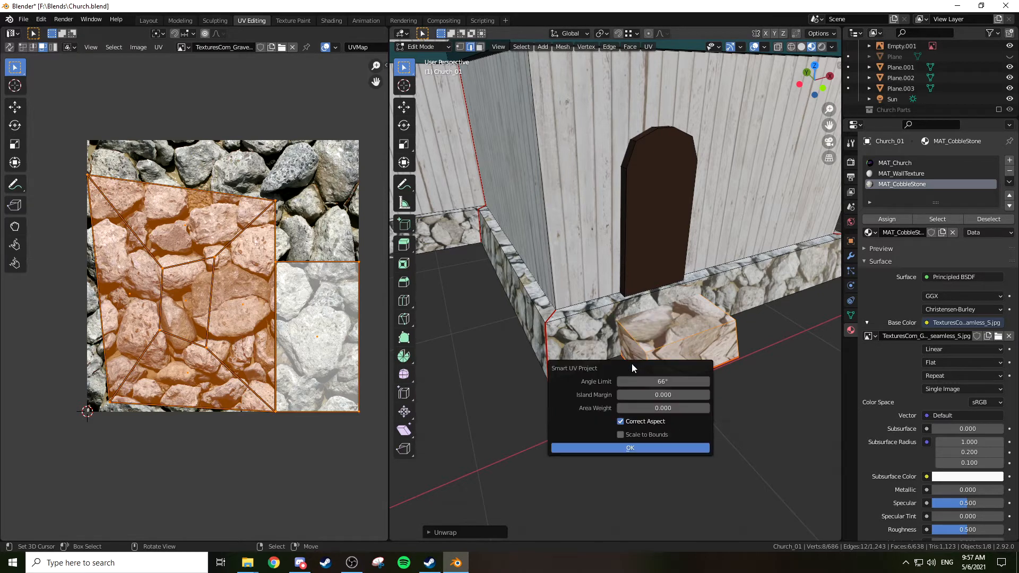
pyautogui.click(648, 448)
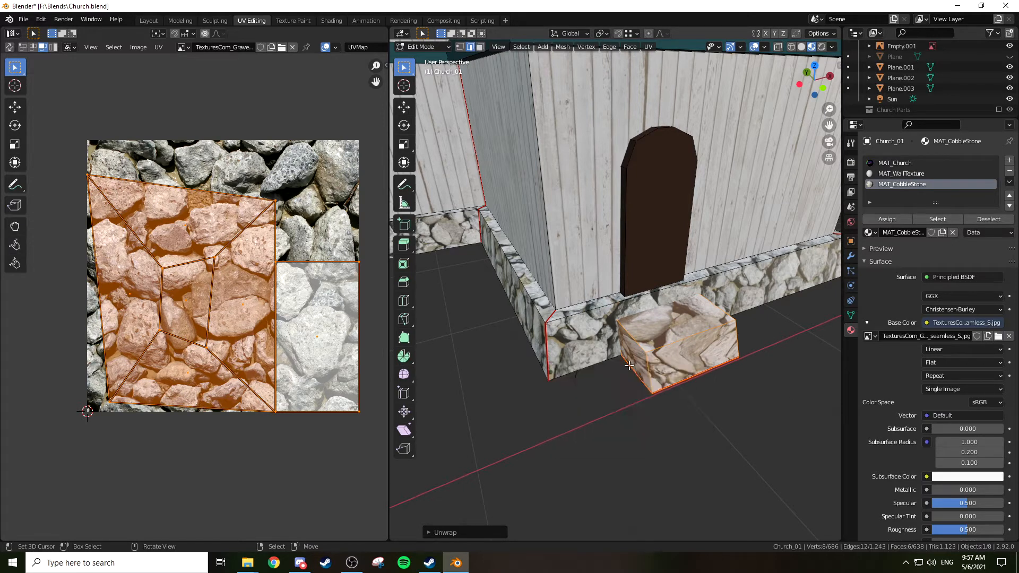
# Apply Lightmap Pack to all the doorstep faces so each gets its own square UV island
pyautogui.press('u')
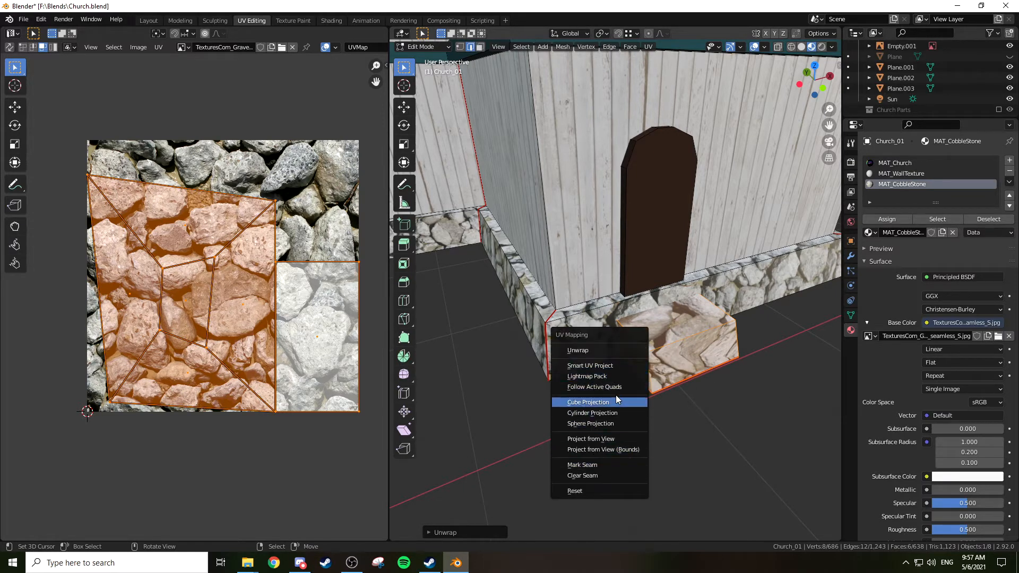
pyautogui.click(614, 380)
pyautogui.click(614, 492)
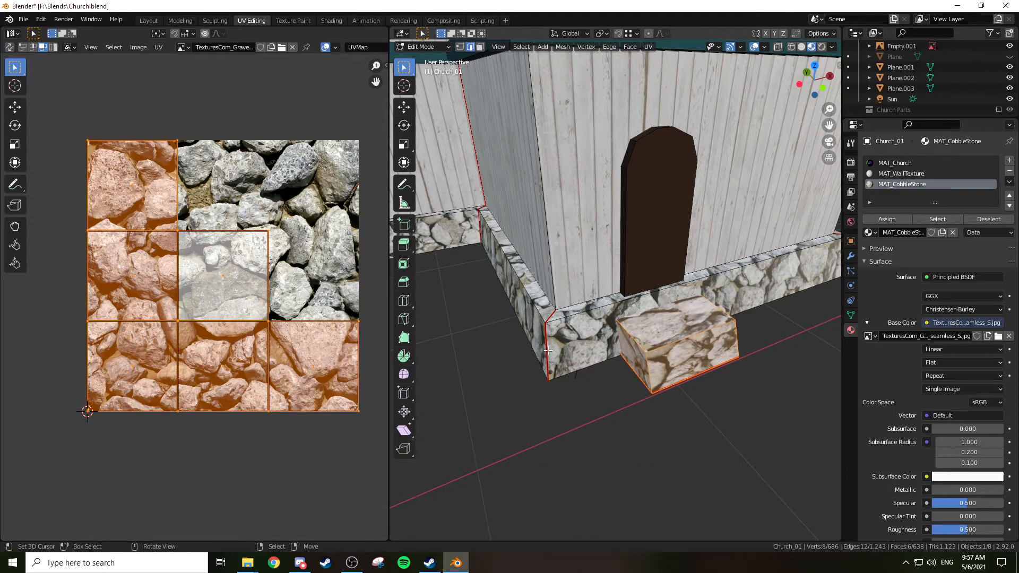
pyautogui.click(251, 282)
pyautogui.press('s')
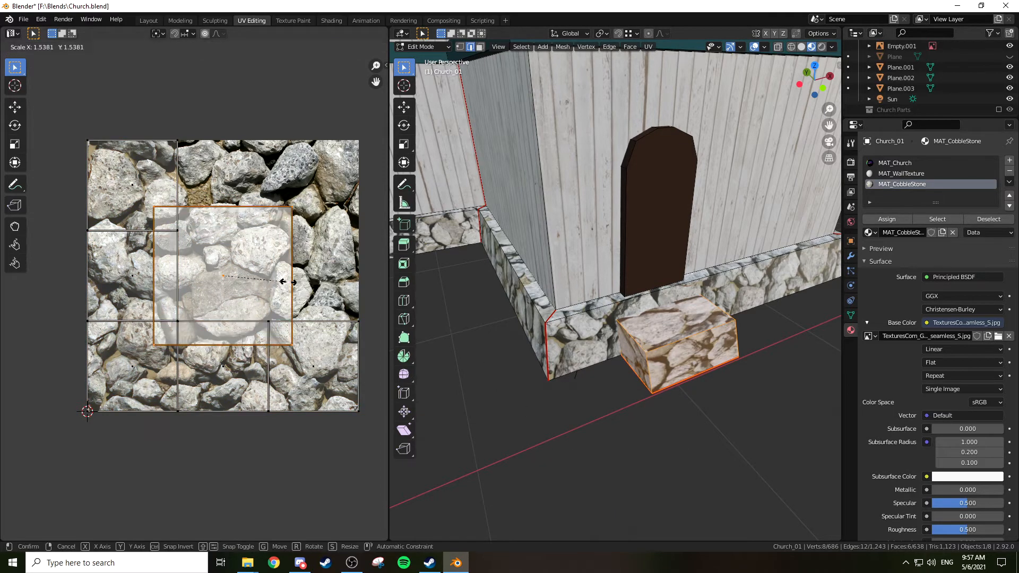
pyautogui.press('Escape')
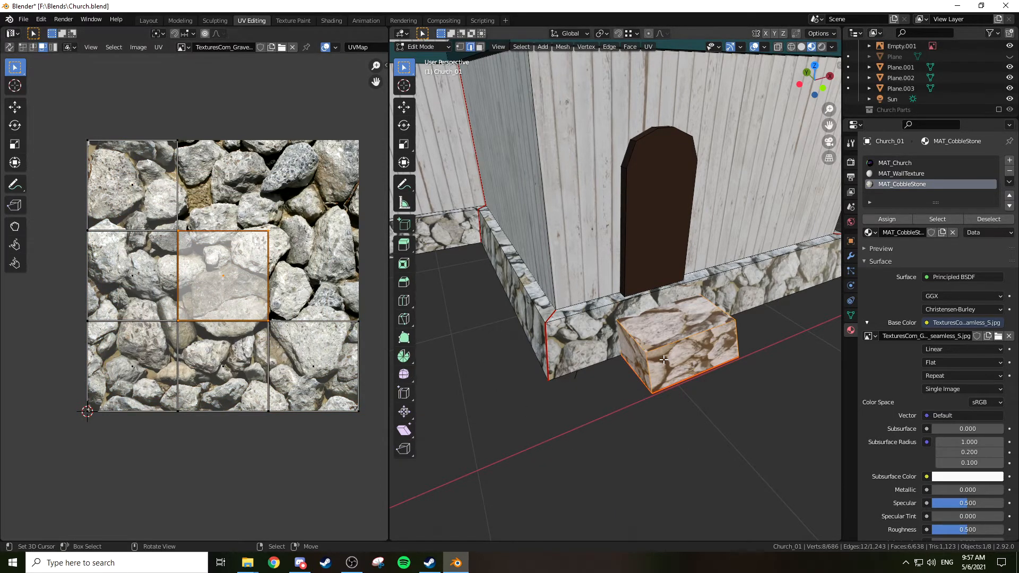
# Scale the doorstep's front face UVs up by about 1.68 and move them up to the middle of the cobblestone texture
pyautogui.hotkey('alt', 'a')
pyautogui.click(687, 364)
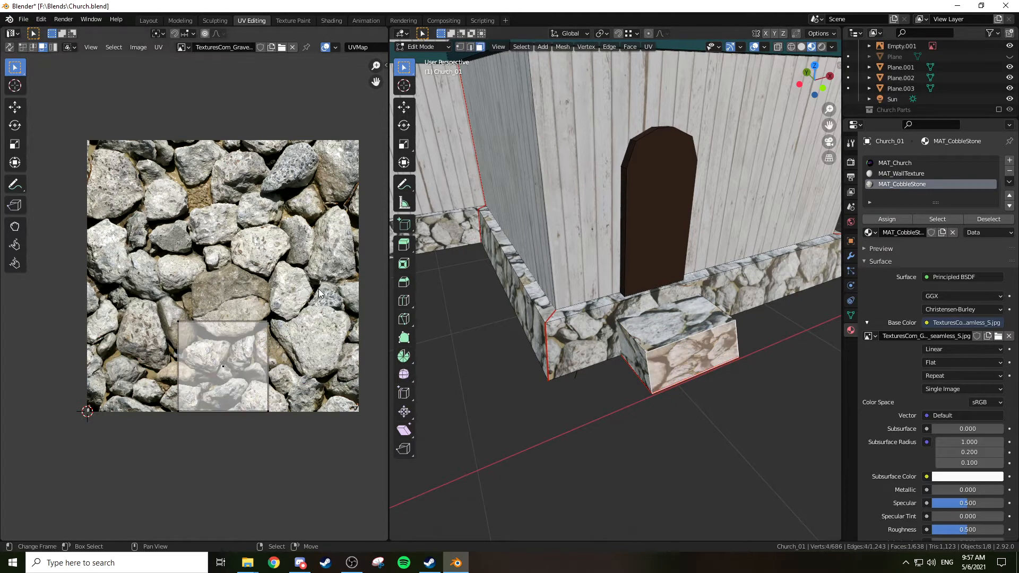
pyautogui.press('s')
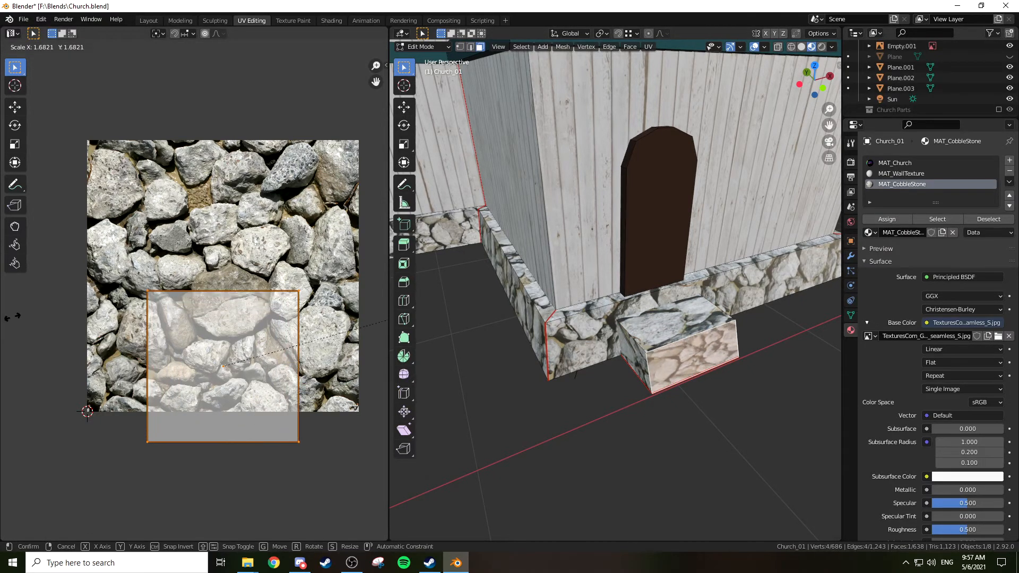
pyautogui.click(13, 320)
pyautogui.press('g')
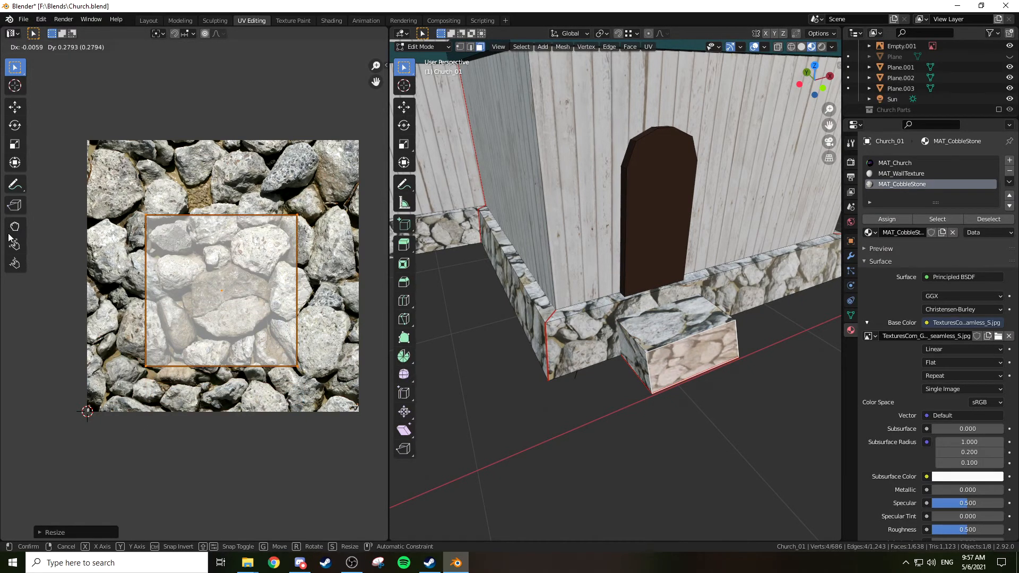
pyautogui.click(8, 234)
# Enlarge the doorstep's top face UVs to match the front's stone size and move them to the middle of the texture
pyautogui.rightClick(656, 318)
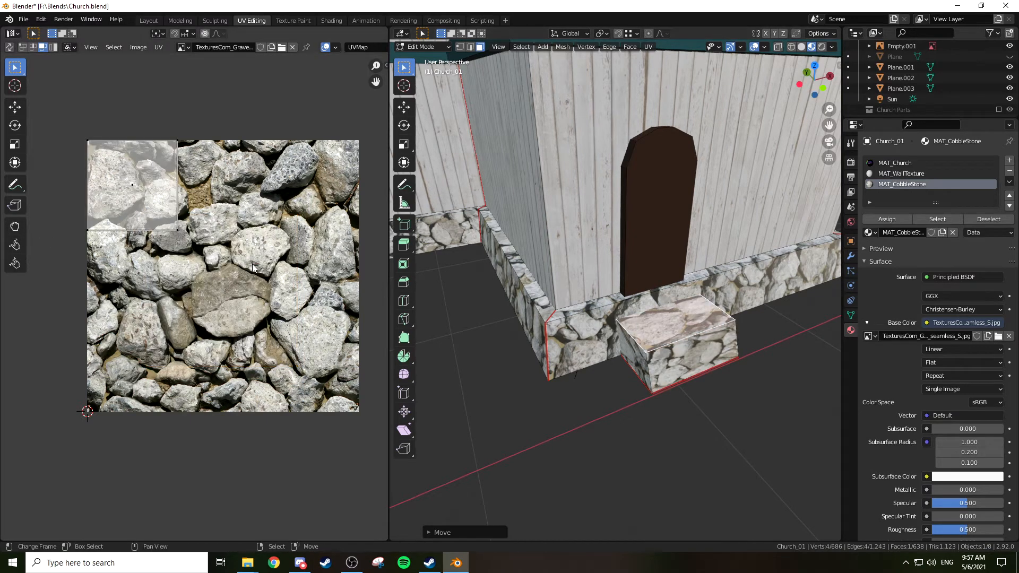
pyautogui.press('s')
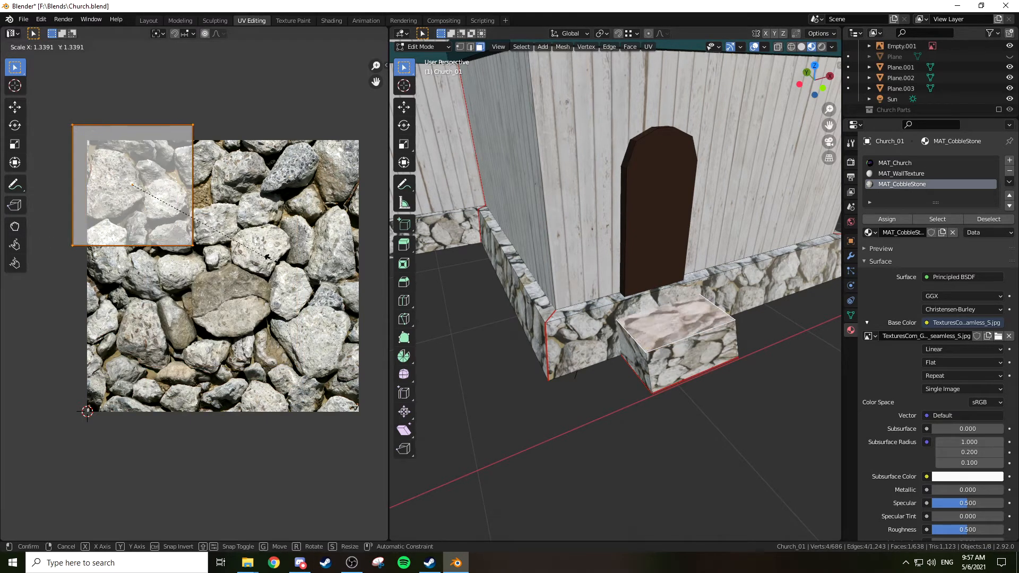
pyautogui.click(14, 324)
pyautogui.press('g')
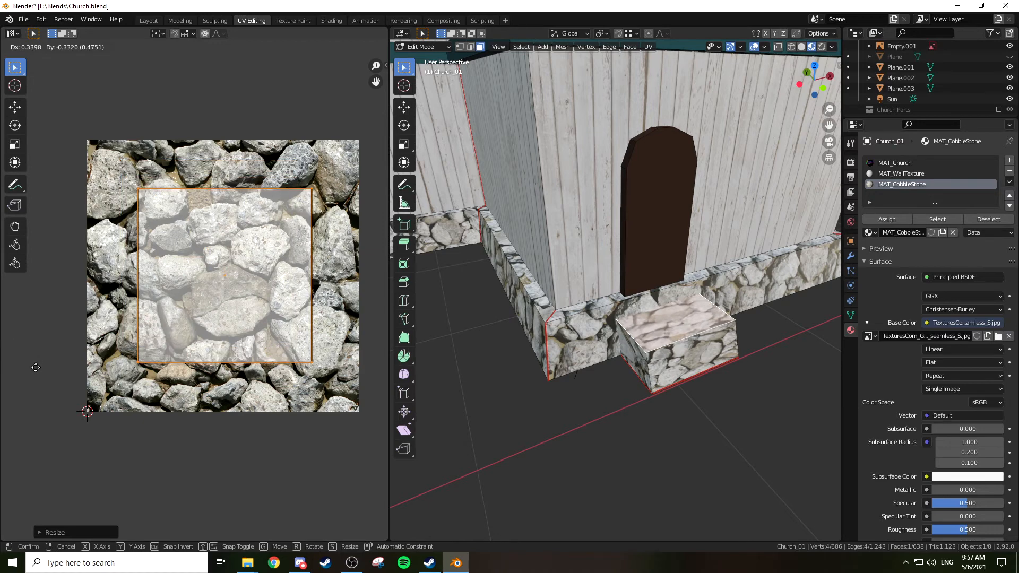
pyautogui.click(36, 371)
# Enlarge the UVs of the doorstep's side face right of the door and reposition them within the cobblestone texture
pyautogui.rightClick(638, 361)
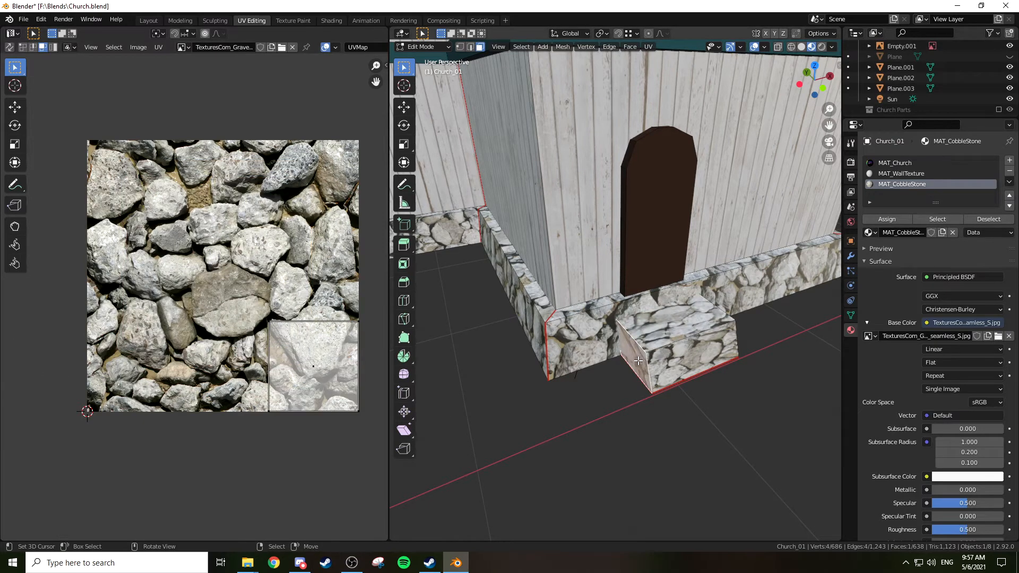
pyautogui.moveTo(663, 354); pyautogui.dragTo(533, 319, button='middle')
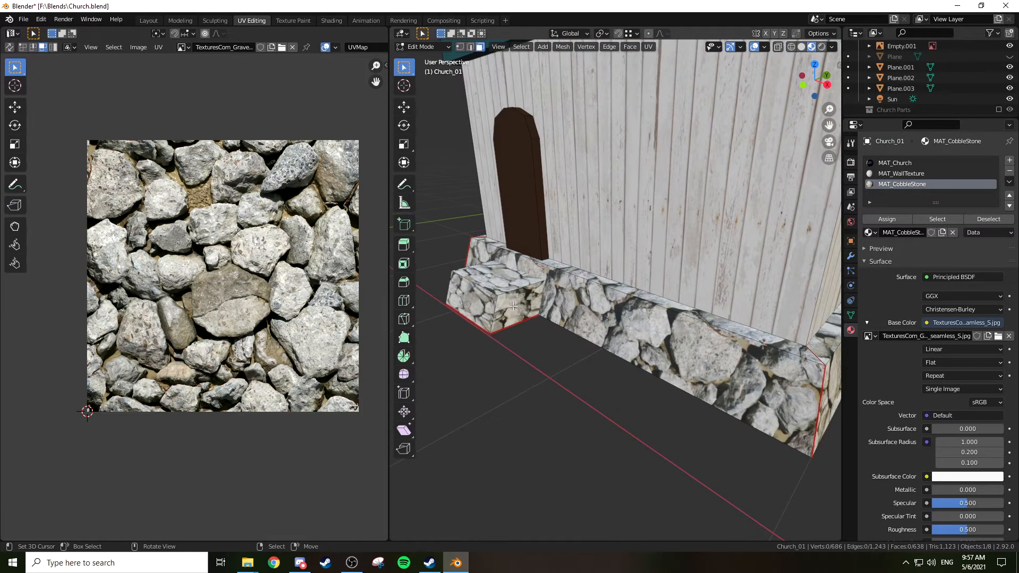
pyautogui.rightClick(533, 318)
pyautogui.press('a')
pyautogui.press('s')
pyautogui.click(5, 299)
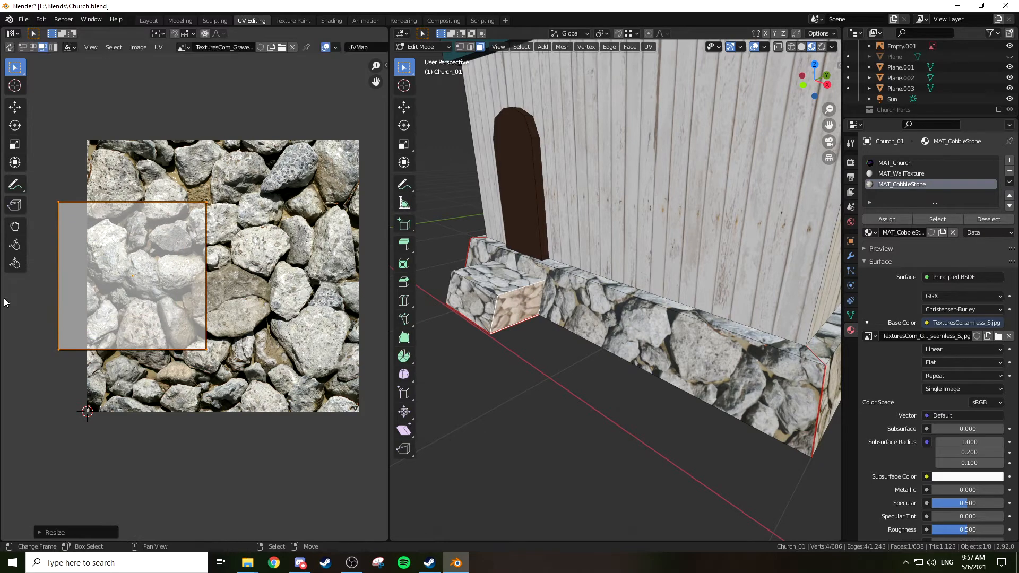
pyautogui.press('g')
pyautogui.click(85, 308)
# Enlarge the UVs of the doorstep's remaining side face to match the neighbouring stone size and move them to the middle of the cobblestone texture
pyautogui.moveTo(531, 297); pyautogui.dragTo(758, 315, button='middle')
pyautogui.rightClick(563, 191)
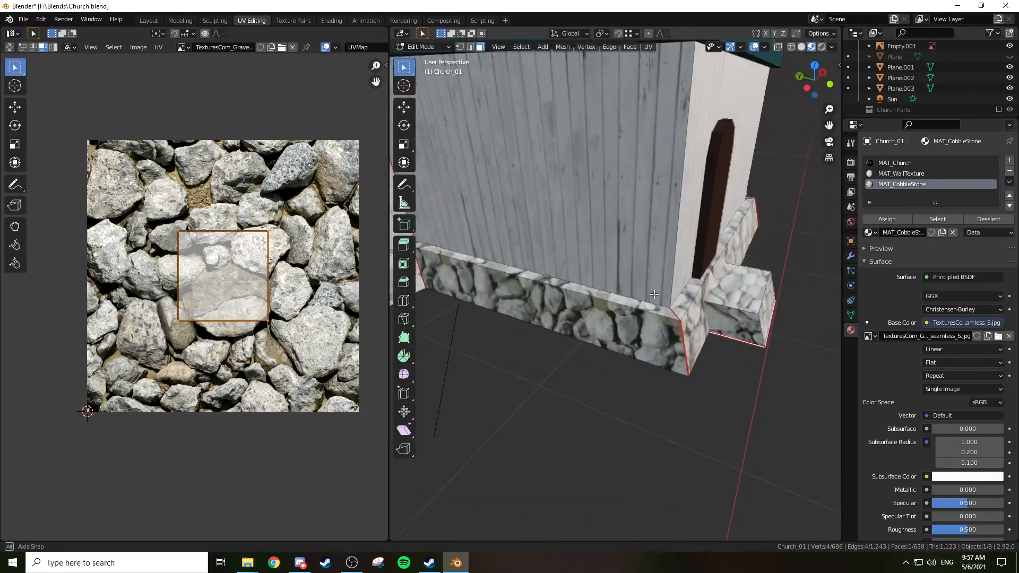
pyautogui.press('Tab')
pyautogui.press('Tab')
pyautogui.rightClick(732, 325)
pyautogui.scroll(5, 732, 325)
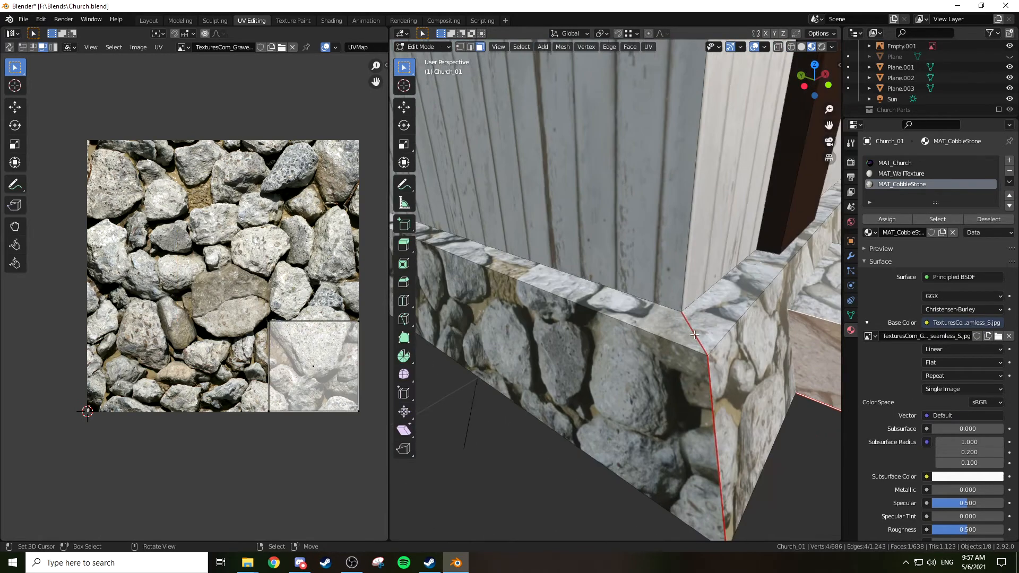
pyautogui.keyDown('shift'); pyautogui.moveTo(732, 325); pyautogui.dragTo(478, 318, button='middle'); pyautogui.keyUp('shift')
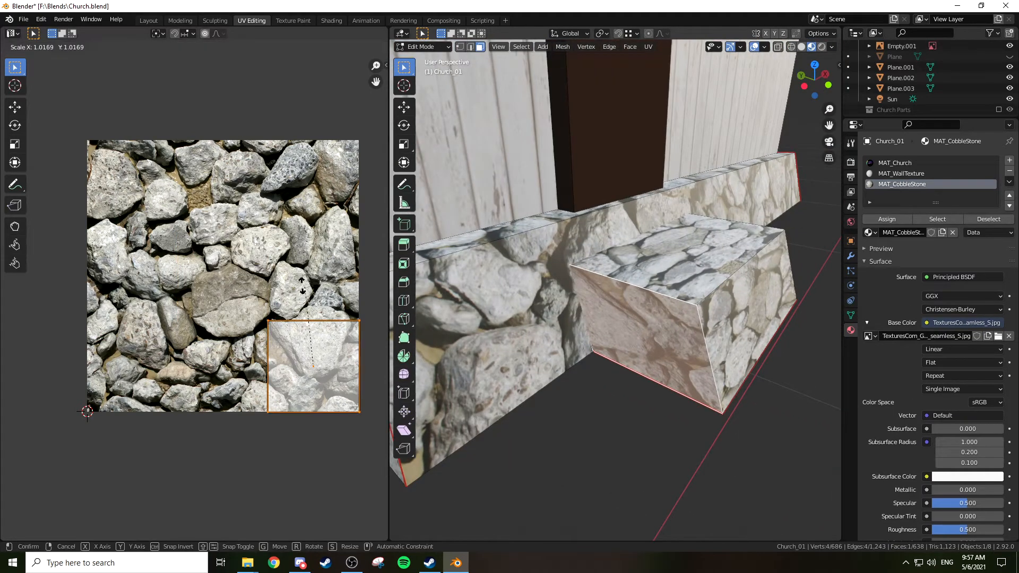
pyautogui.press('s')
pyautogui.click(243, 253)
pyautogui.press('g')
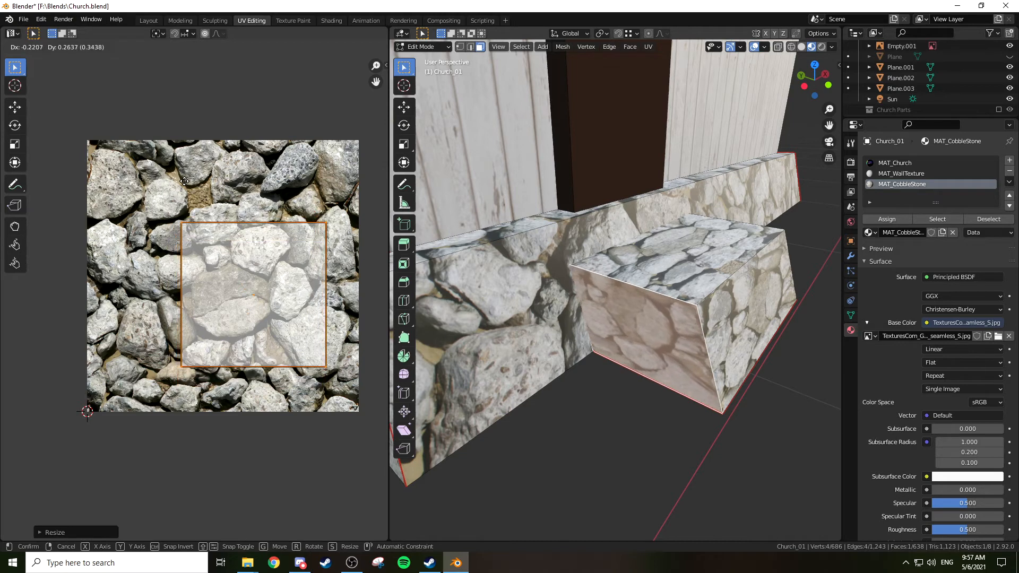
pyautogui.click(148, 173)
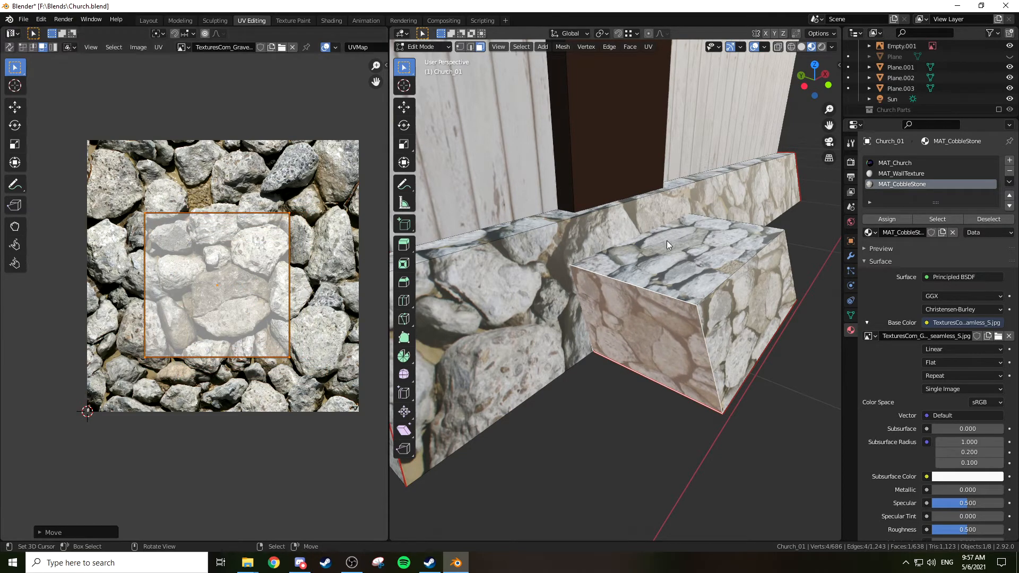
# Return the church to Object Mode and save Church.blend
pyautogui.press('Tab')
pyautogui.moveTo(754, 243); pyautogui.dragTo(698, 254, button='middle')
pyautogui.scroll(-7, 720, 263)
pyautogui.hotkey('ctrl', 's')
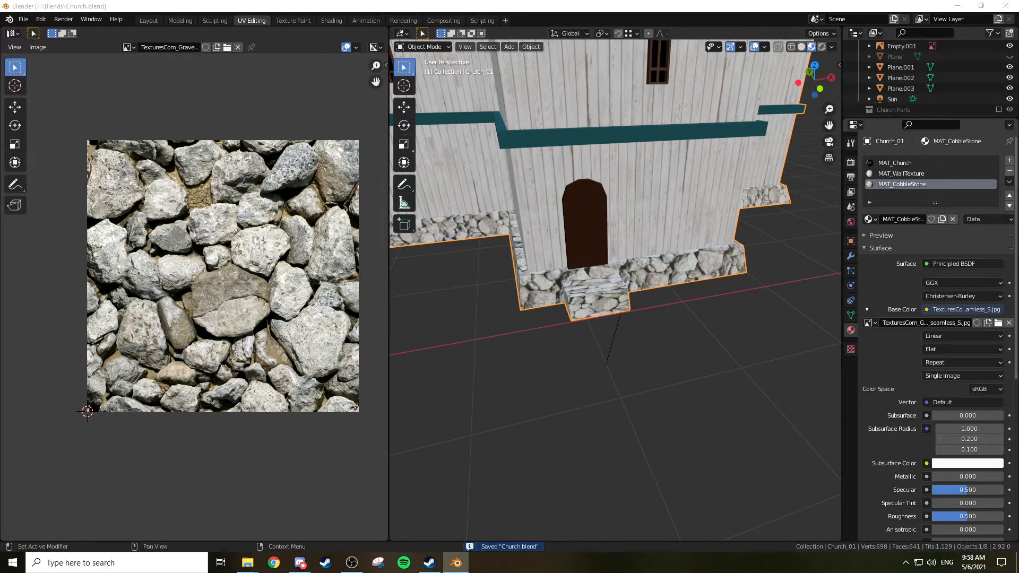
# Examine the textured walls, foundation, doorstep and untextured roofs of the church from several sides
pyautogui.moveTo(645, 282); pyautogui.dragTo(601, 266, button='middle')
pyautogui.scroll(-3, 684, 173)
pyautogui.moveTo(684, 173); pyautogui.dragTo(664, 308, button='middle')
pyautogui.scroll(-2, 683, 260)
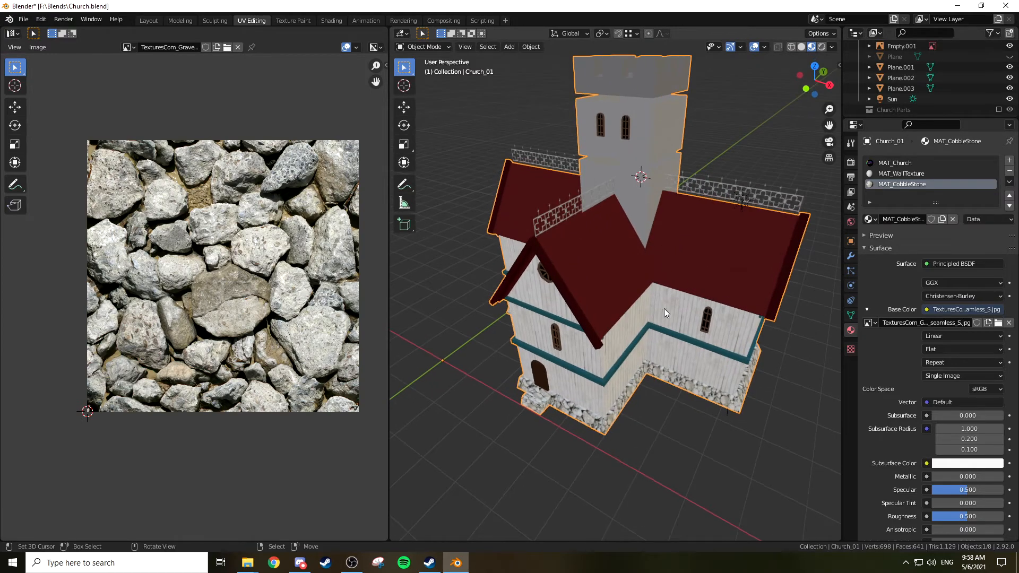
pyautogui.moveTo(626, 361); pyautogui.dragTo(690, 323, button='middle')
pyautogui.scroll(5, 624, 329)
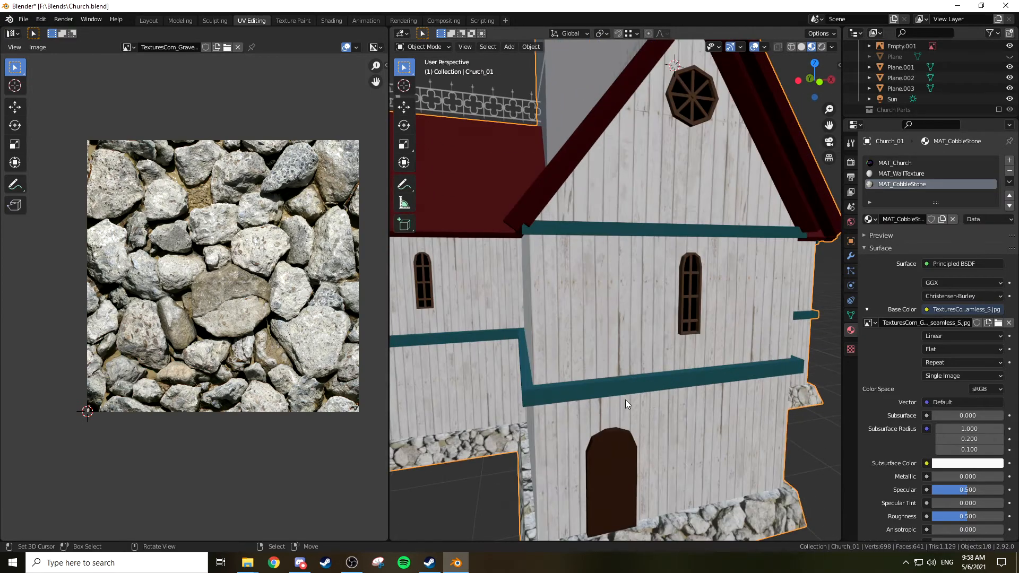
pyautogui.scroll(-5, 603, 249)
pyautogui.moveTo(619, 202); pyautogui.dragTo(593, 99, button='middle')
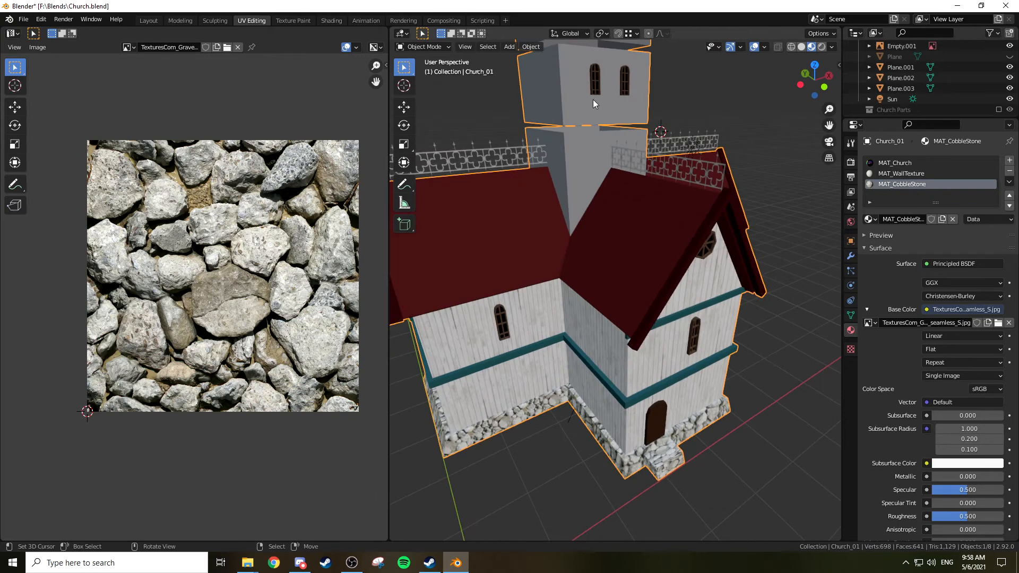
pyautogui.moveTo(633, 221); pyautogui.dragTo(600, 167, button='middle')
pyautogui.scroll(-2, 638, 213)
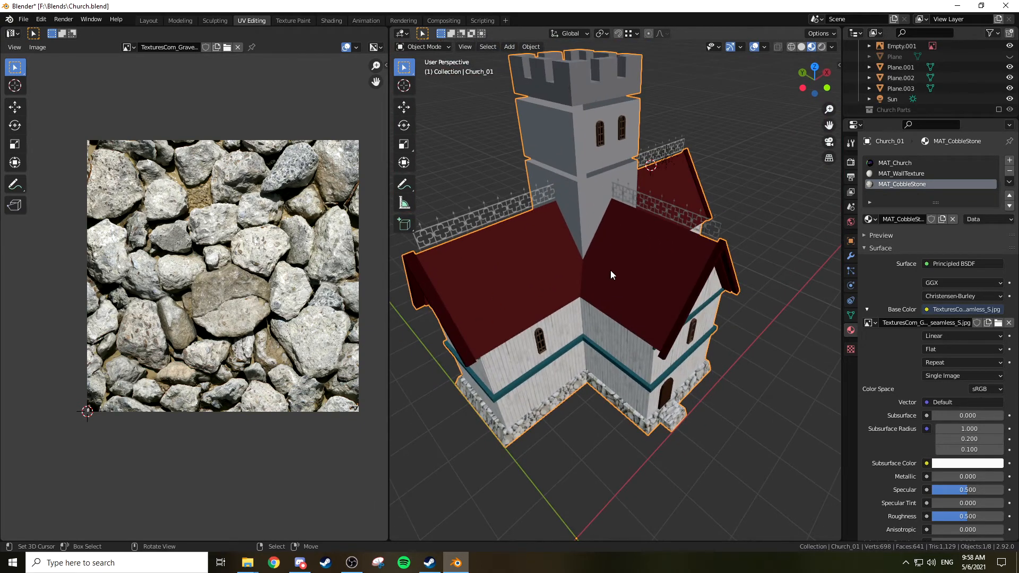
pyautogui.scroll(5, 667, 262)
pyautogui.scroll(-5, 667, 261)
# Enter Edit Mode on the church and reveal all of its hidden faces
pyautogui.press('Tab')
pyautogui.press('Tab')
pyautogui.press('Tab')
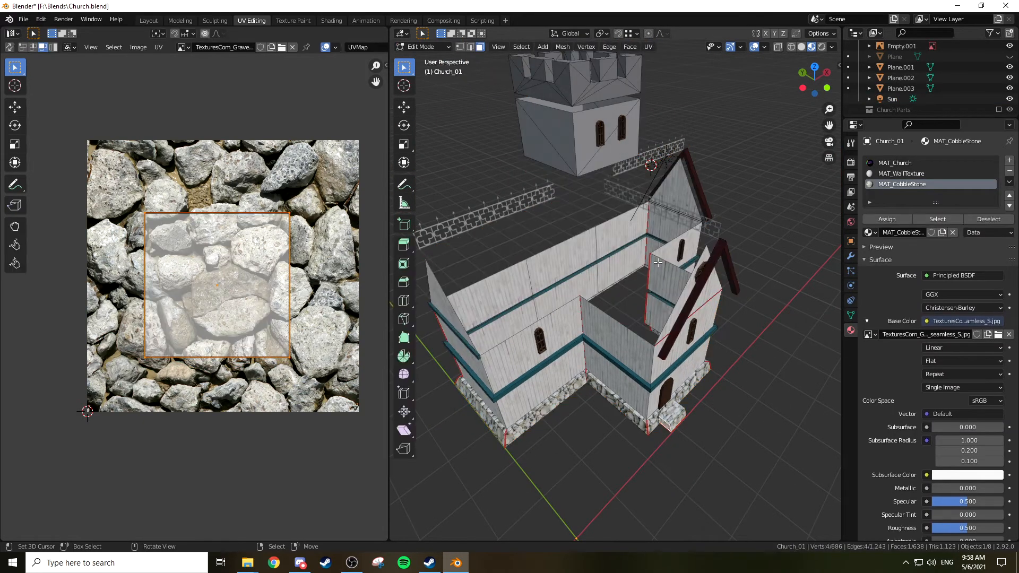
pyautogui.press('a')
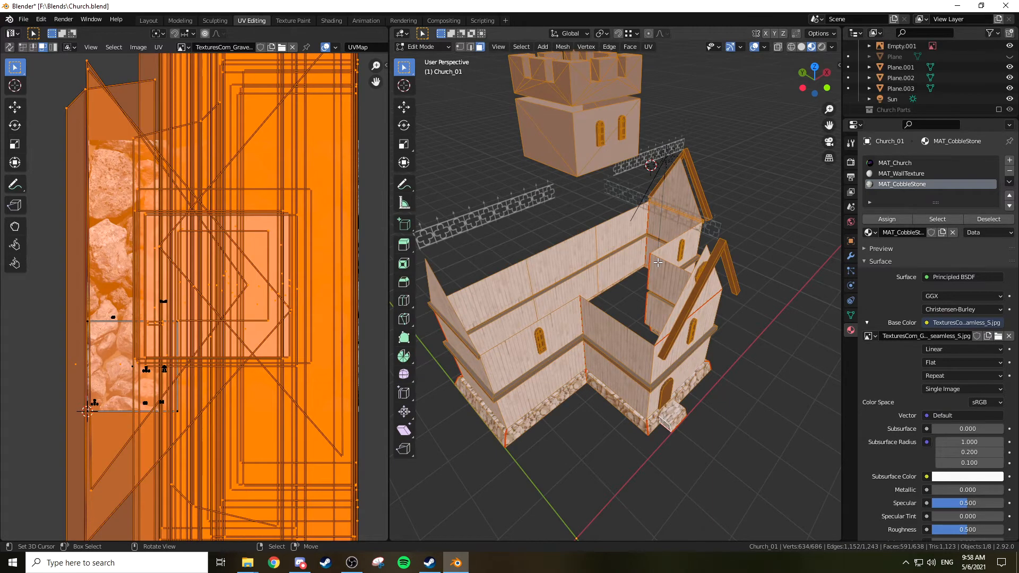
pyautogui.press('Tab')
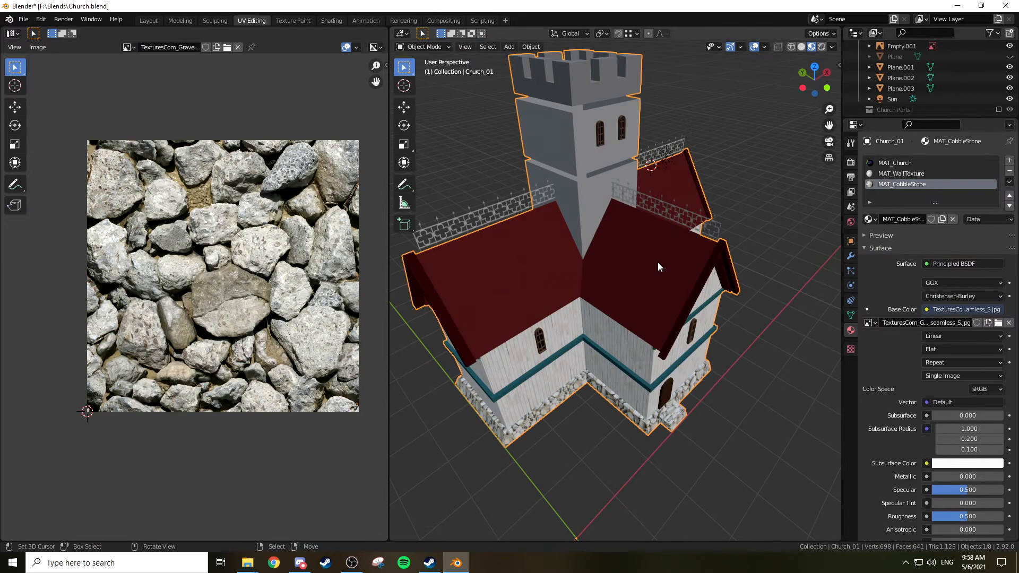
pyautogui.moveTo(665, 256); pyautogui.dragTo(565, 258, button='middle')
pyautogui.press('Tab')
pyautogui.hotkey('alt', 'h')
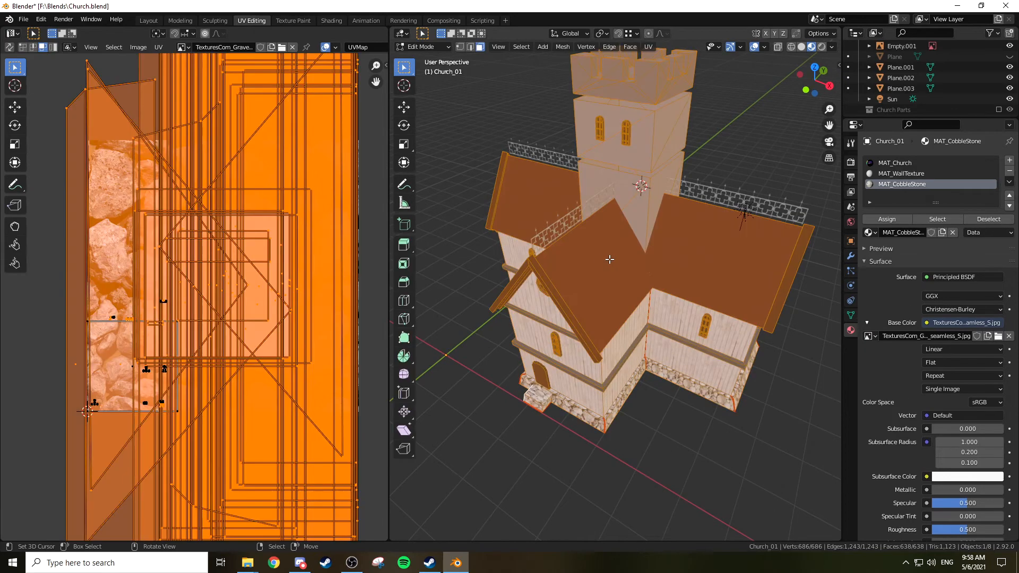
# Select the main roof faces of the church and assign them a new material named MAT_Roof
pyautogui.click(630, 262)
pyautogui.press('ctrl+KP_Add')
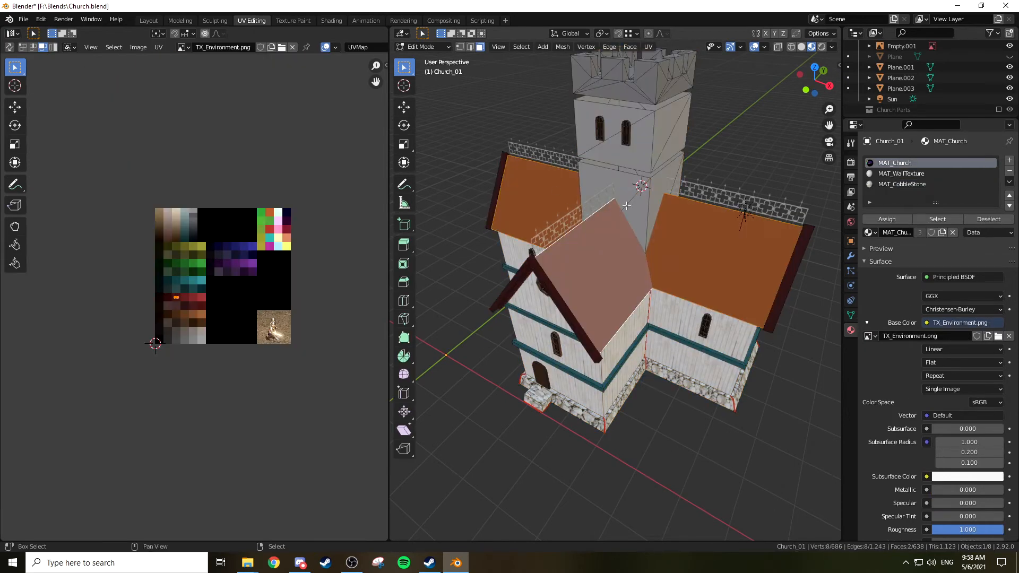
pyautogui.moveTo(629, 205); pyautogui.dragTo(672, 208, button='middle')
pyautogui.scroll(4, 673, 209)
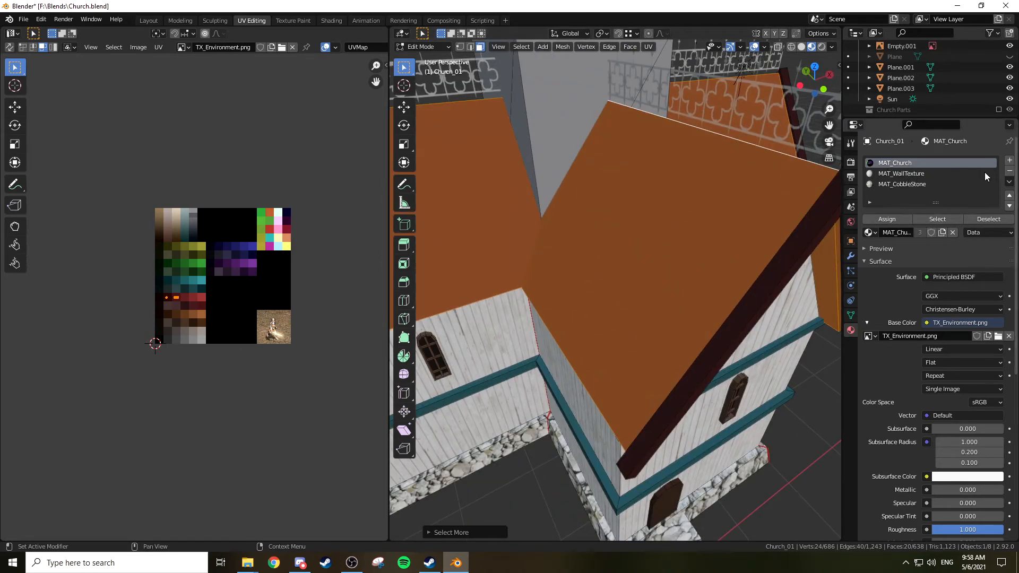
pyautogui.click(1008, 161)
pyautogui.click(895, 233)
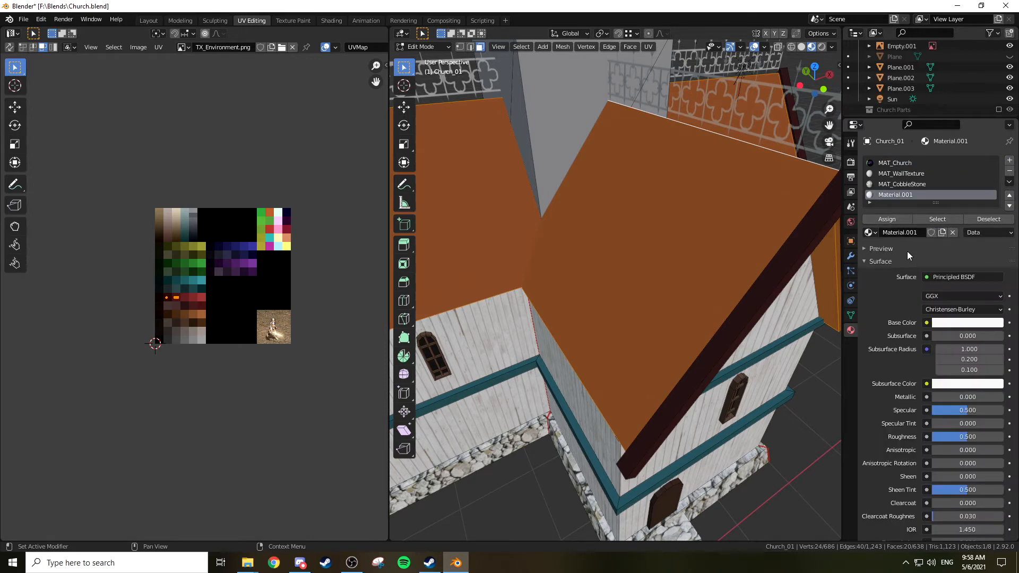
pyautogui.write('MAT_Roof')
pyautogui.click(893, 215)
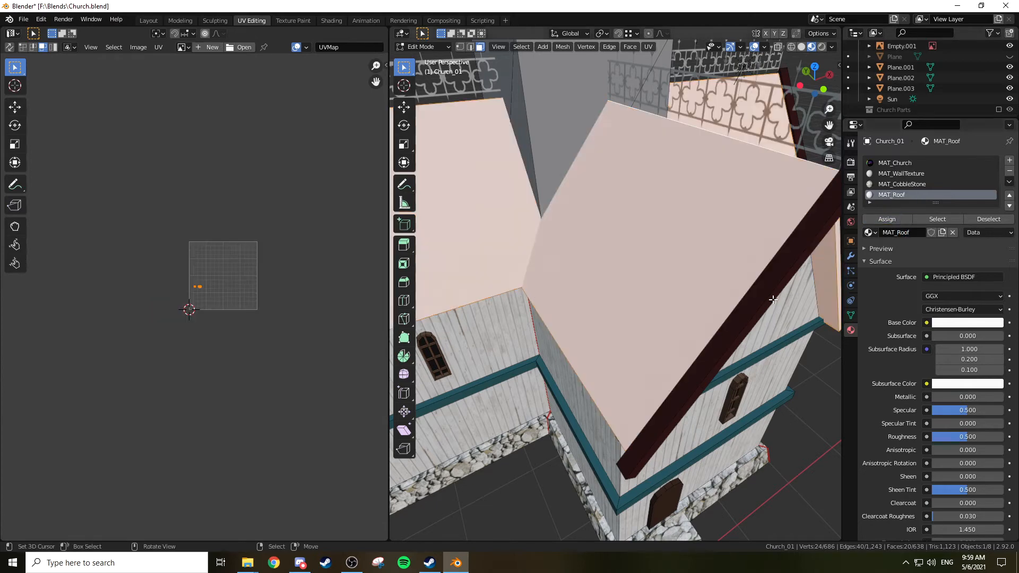
# Switch to Chrome, open textures.com and search its library for shingles
pyautogui.click(274, 563)
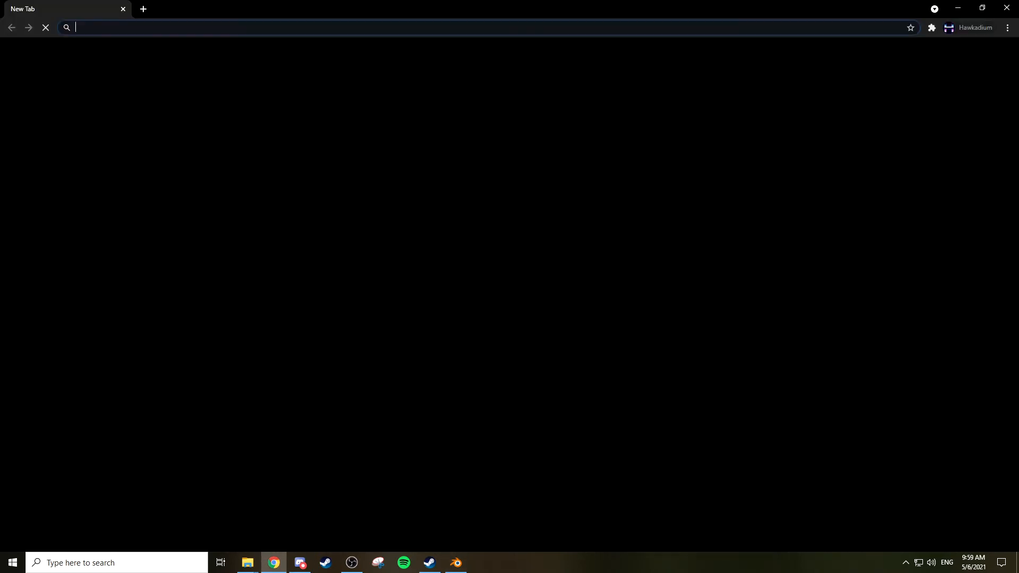
pyautogui.write('textures.com')
pyautogui.press('Return')
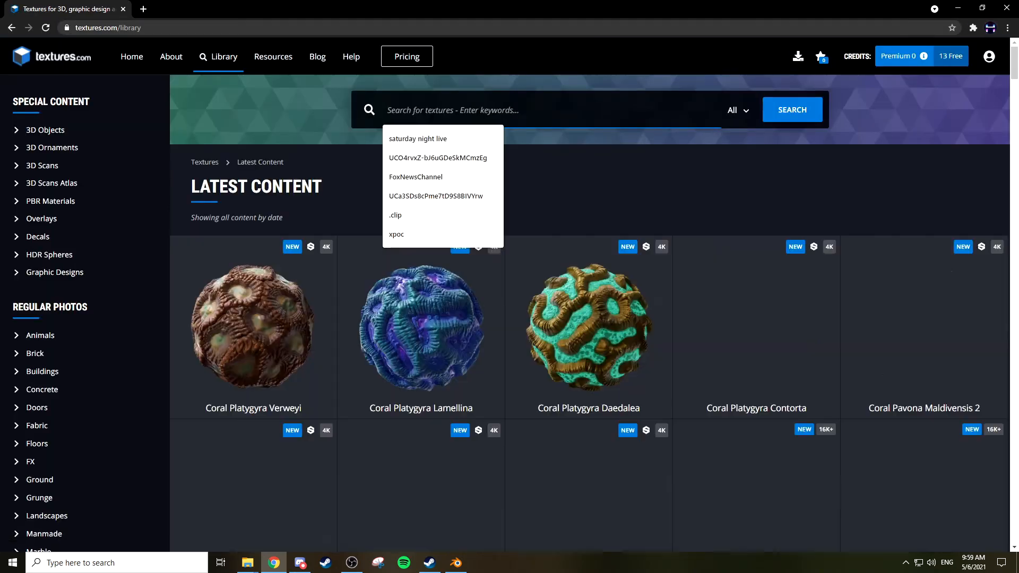
pyautogui.click(548, 122)
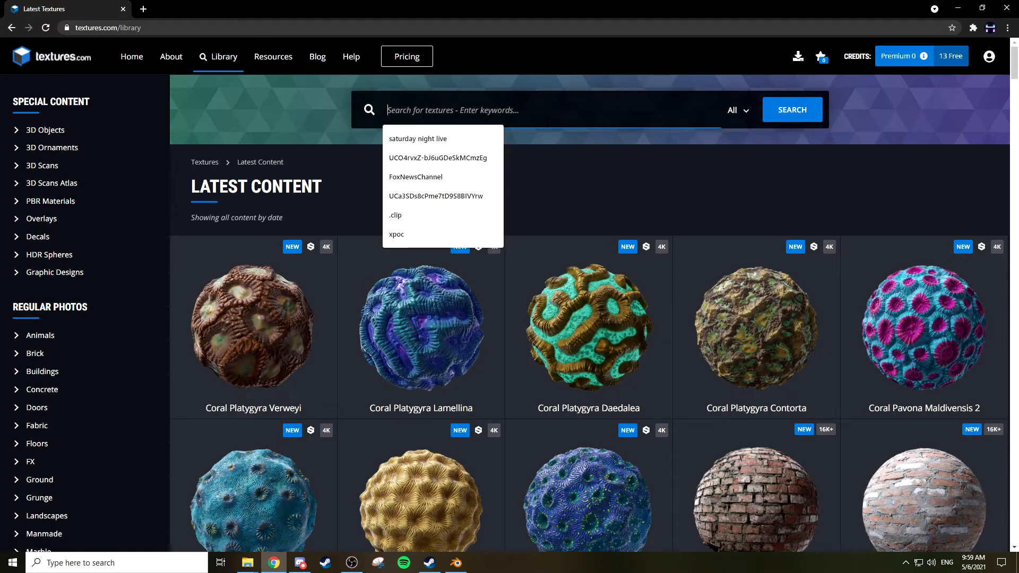
pyautogui.write('shi')
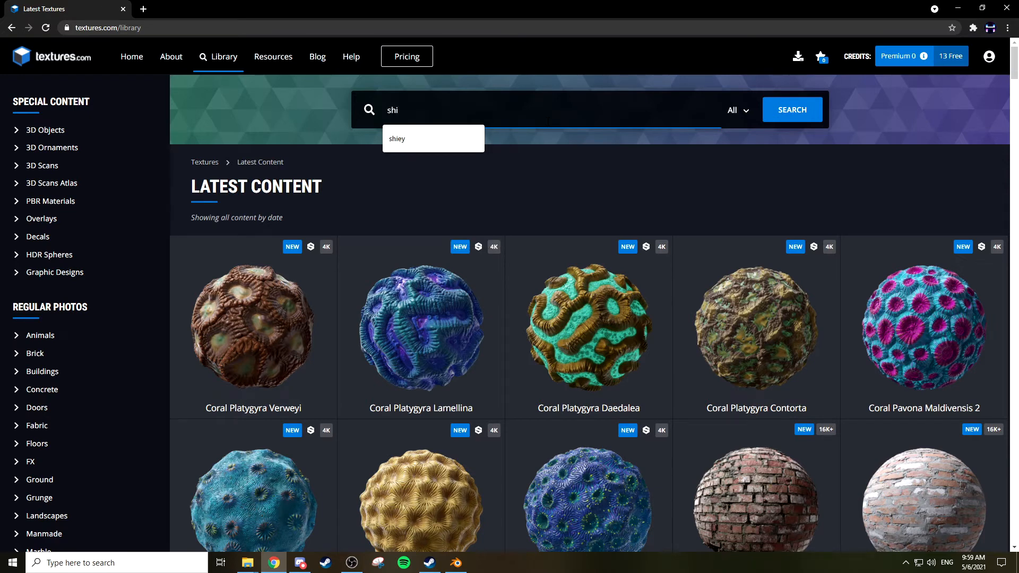
pyautogui.write('ngle')
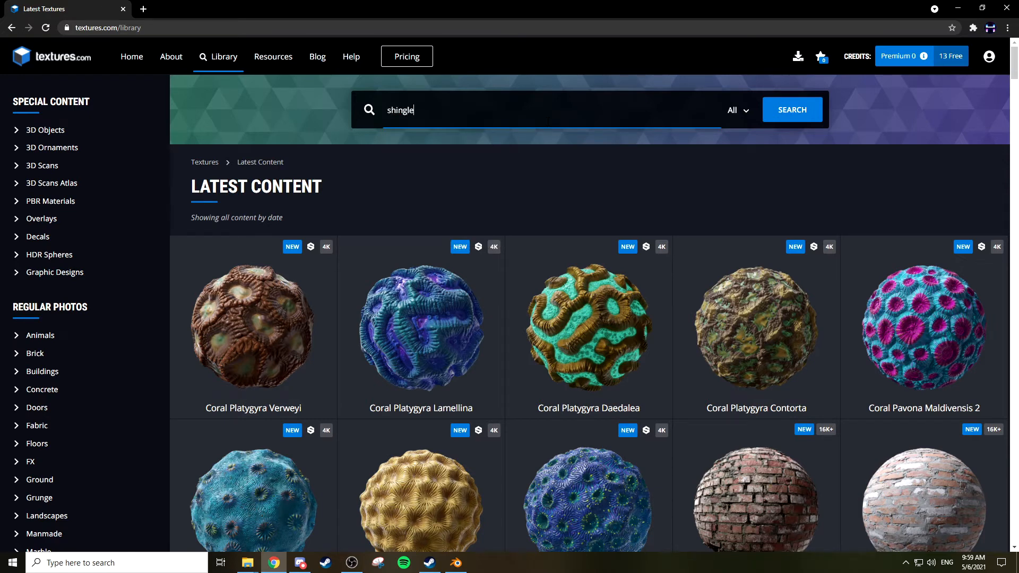
pyautogui.write('s')
pyautogui.press('Return')
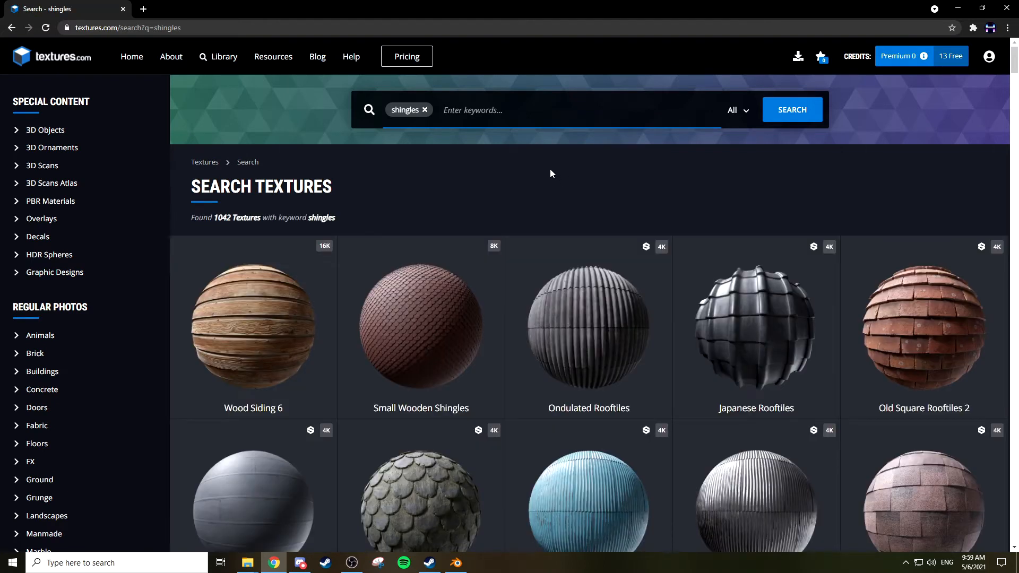
# Look through the shingles search results for a suitable roof tile texture
pyautogui.scroll(-2, 640, 228)
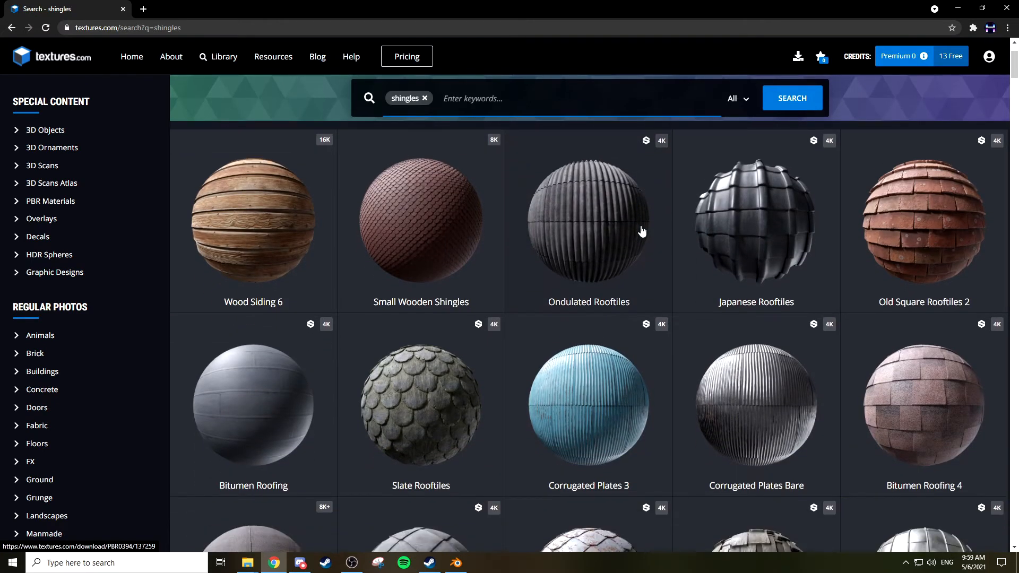
pyautogui.scroll(-6, 931, 244)
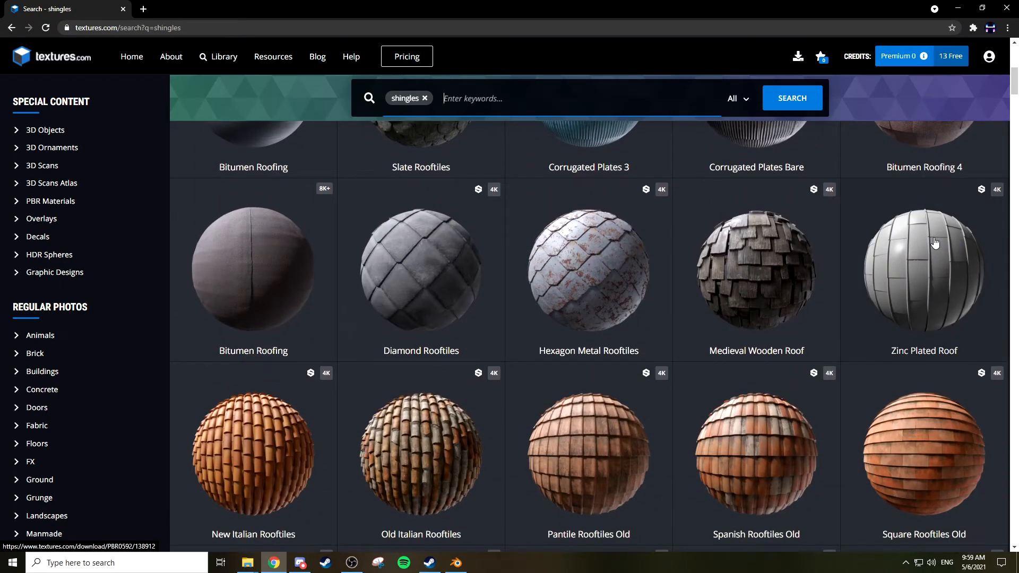
pyautogui.scroll(-5, 936, 242)
pyautogui.scroll(-5, 934, 247)
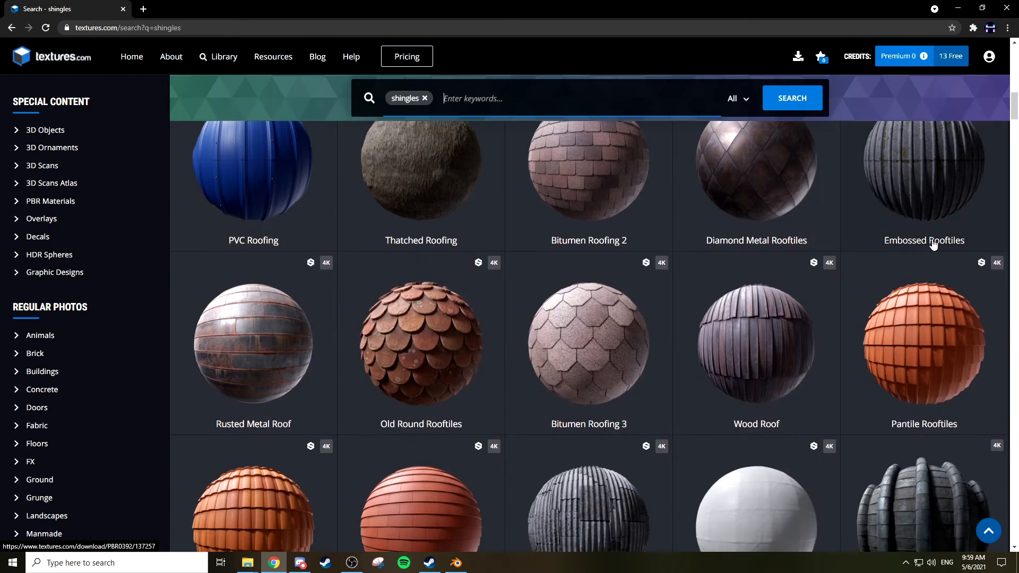
pyautogui.scroll(-4, 934, 244)
pyautogui.scroll(-2, 931, 244)
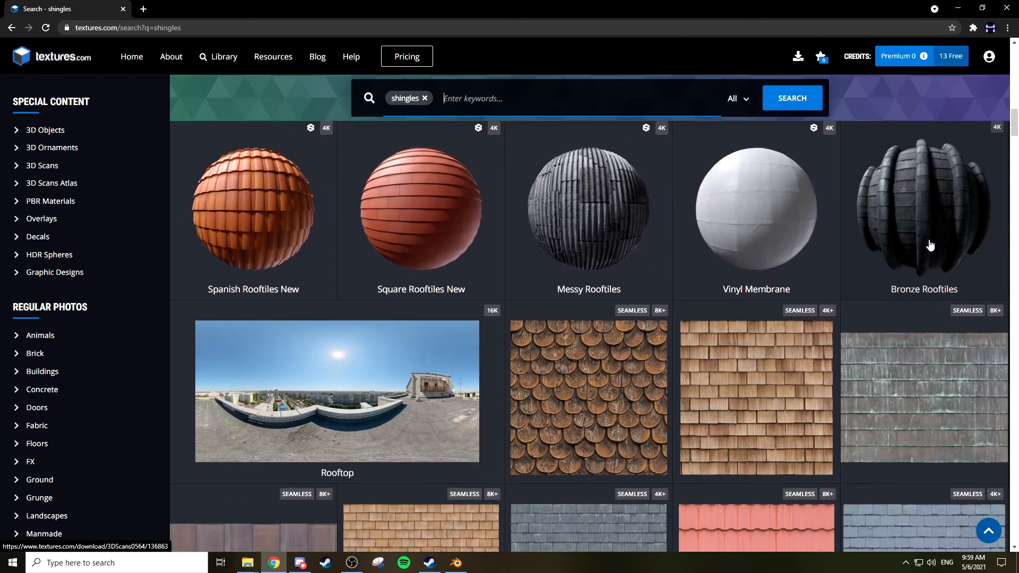
pyautogui.scroll(-3, 930, 244)
pyautogui.scroll(20, 929, 244)
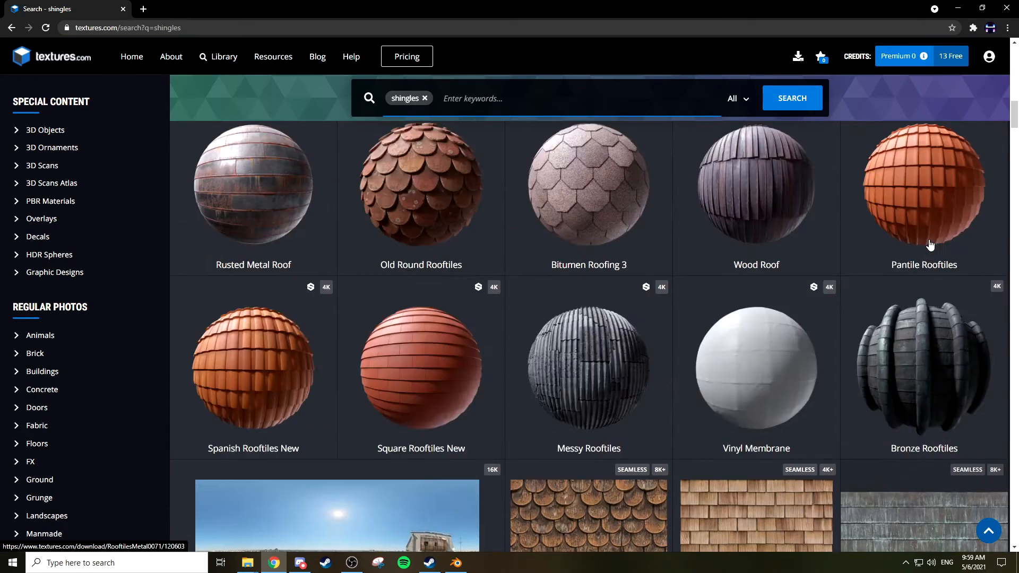
pyautogui.scroll(2, 929, 244)
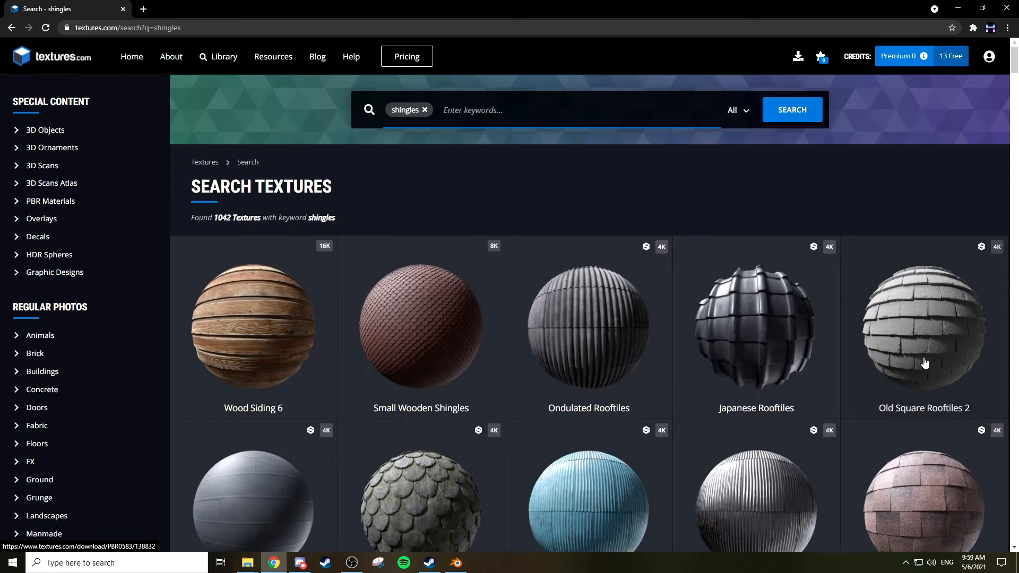
# Open the Old Square Rooftiles 2 texture and download its seamless albedo map at 1024x1024
pyautogui.click(940, 314)
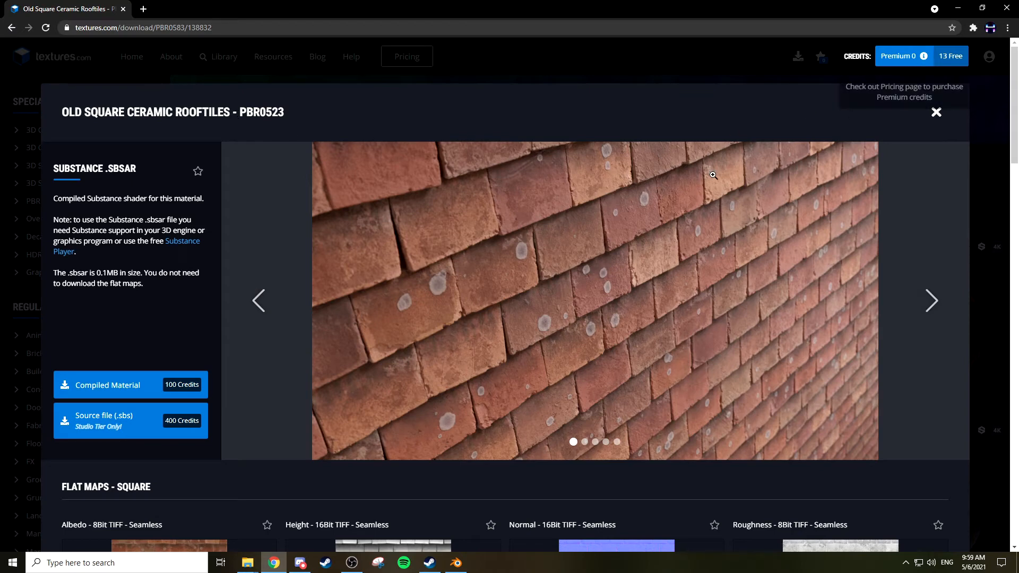
pyautogui.scroll(-4, 713, 175)
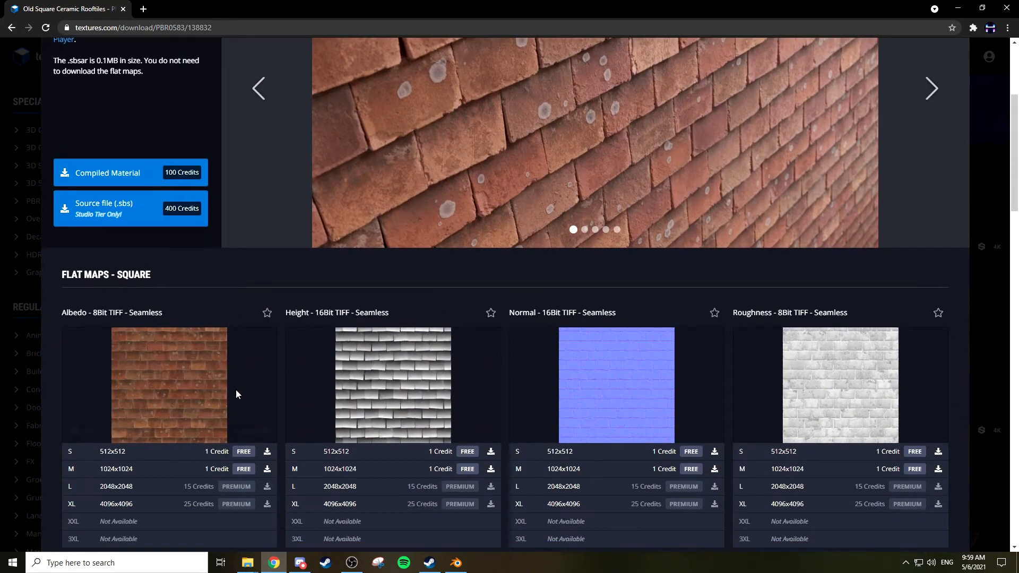
pyautogui.click(245, 469)
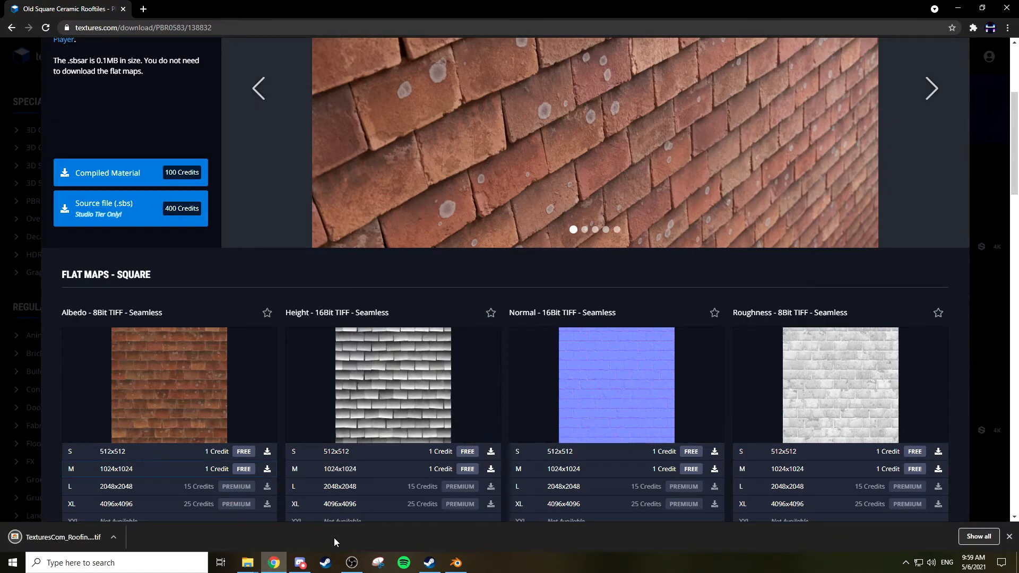
# Switch back to Blender and use the downloaded 1K albedo TIFF from F:\Textures\Roof as MAT_Roof's base colour image texture
pyautogui.hotkey('alt', 'Tab')
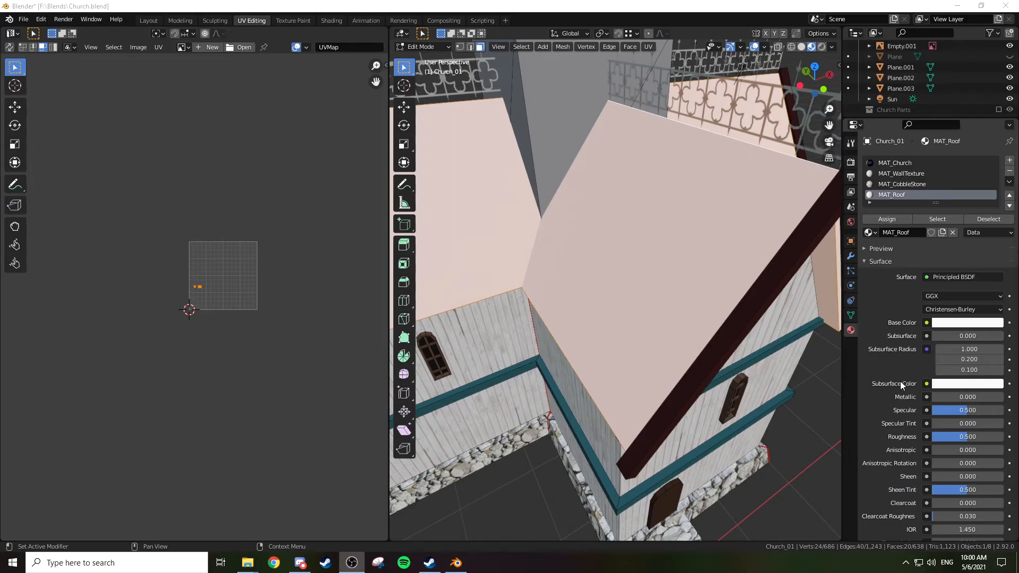
pyautogui.click(926, 323)
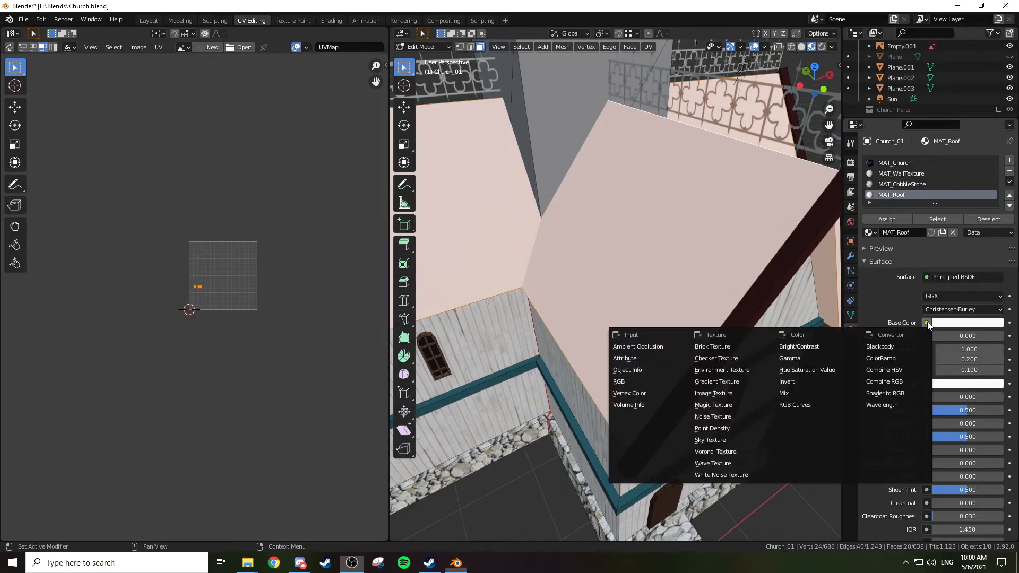
pyautogui.click(705, 393)
pyautogui.click(982, 336)
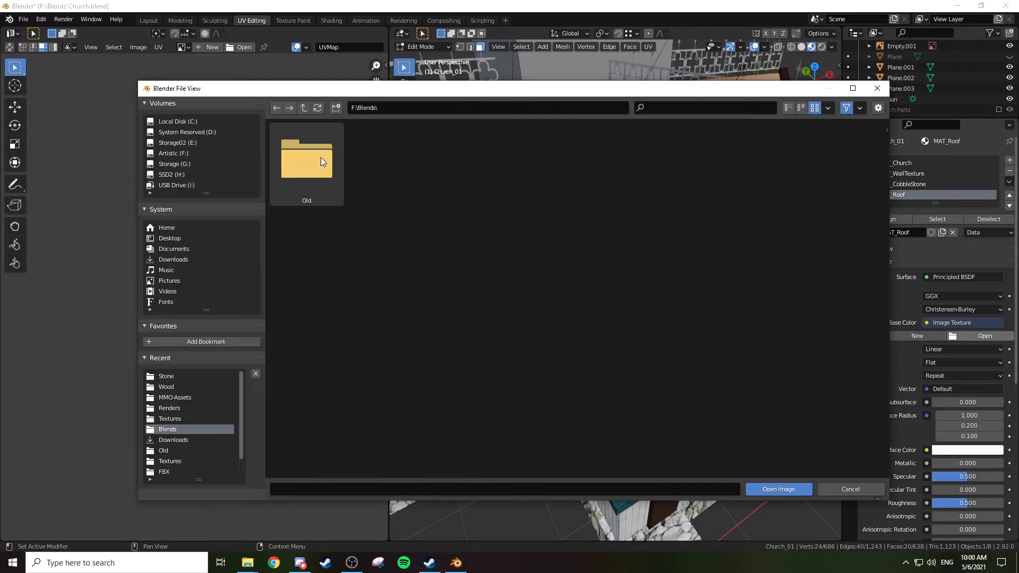
pyautogui.click(179, 153)
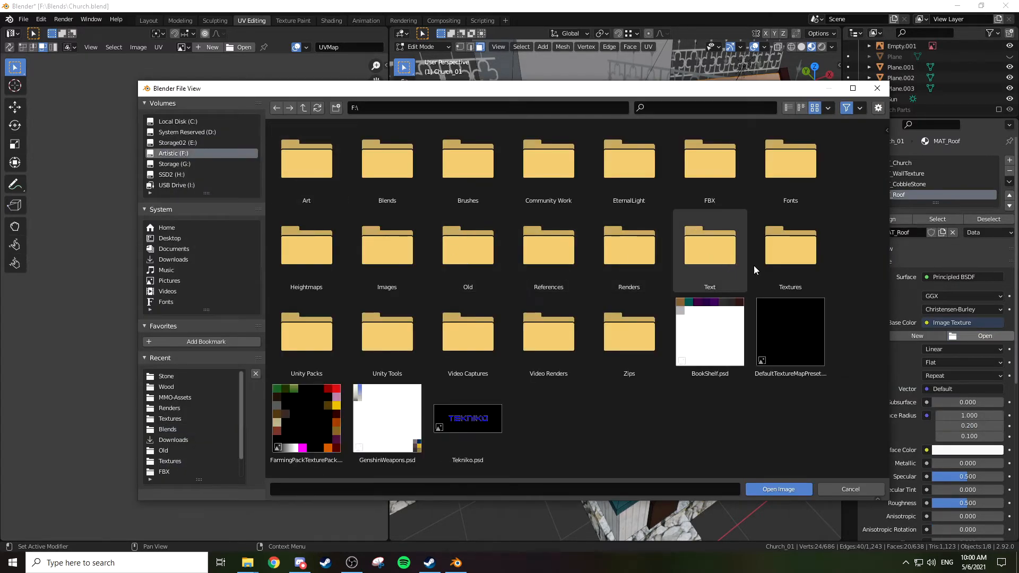
pyautogui.click(820, 262)
pyautogui.click(638, 333)
pyautogui.doubleClick(638, 329)
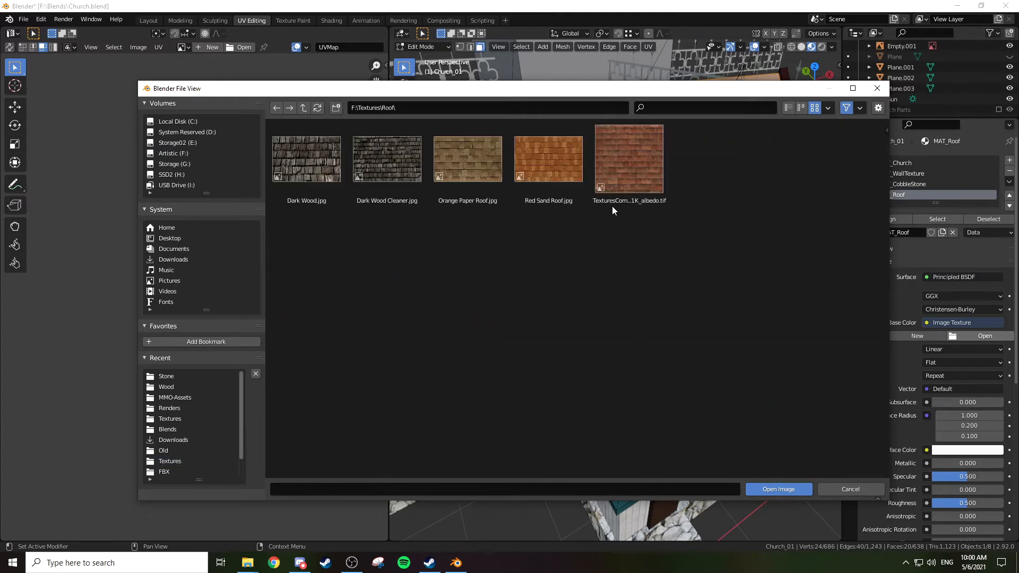
pyautogui.doubleClick(629, 165)
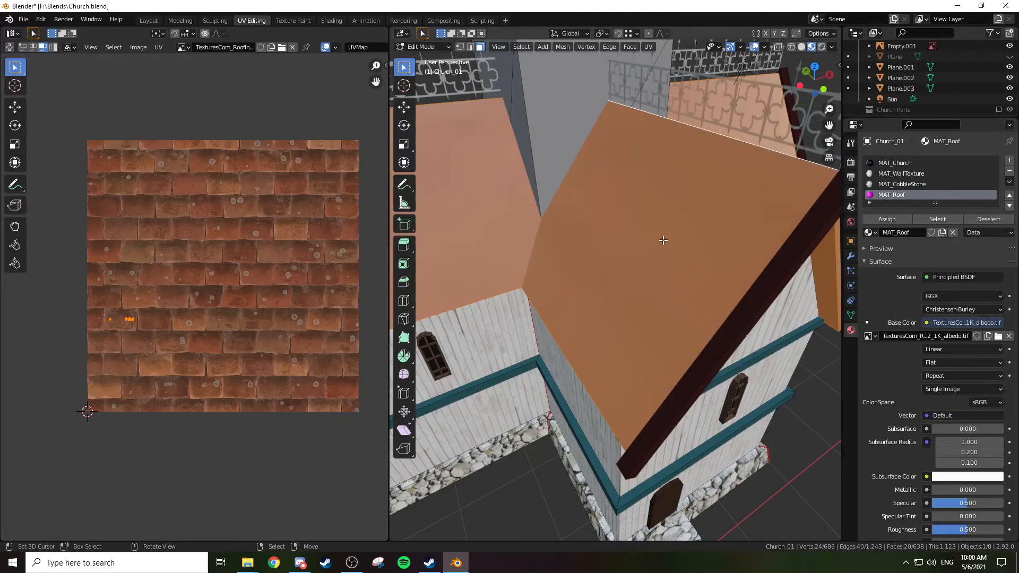
# Unwrap the selected roof faces with Lightmap Pack, using image size 512, pack quality 12 and margin 0.10
pyautogui.moveTo(663, 240); pyautogui.dragTo(654, 245, button='middle')
pyautogui.press('u')
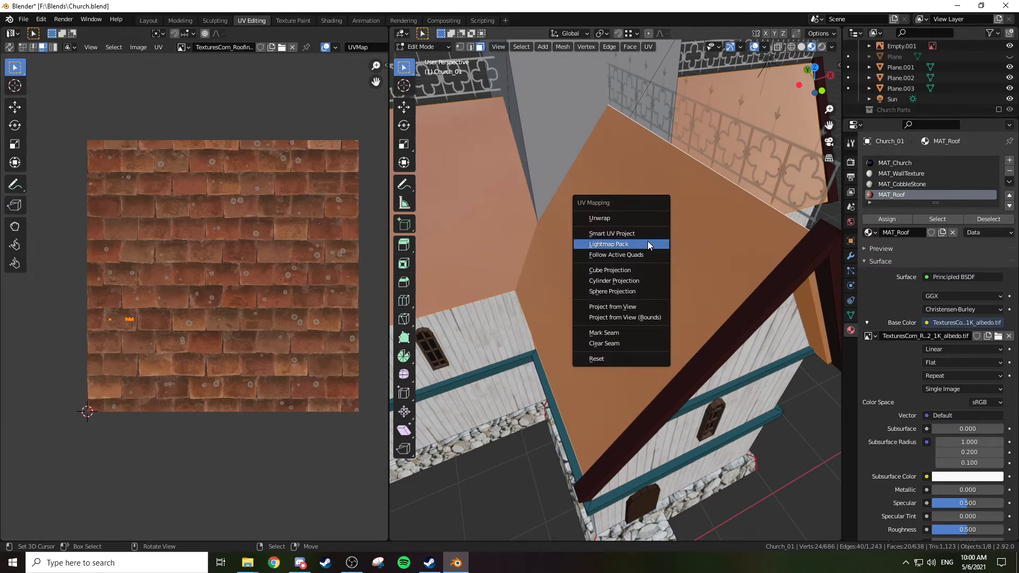
pyautogui.click(625, 244)
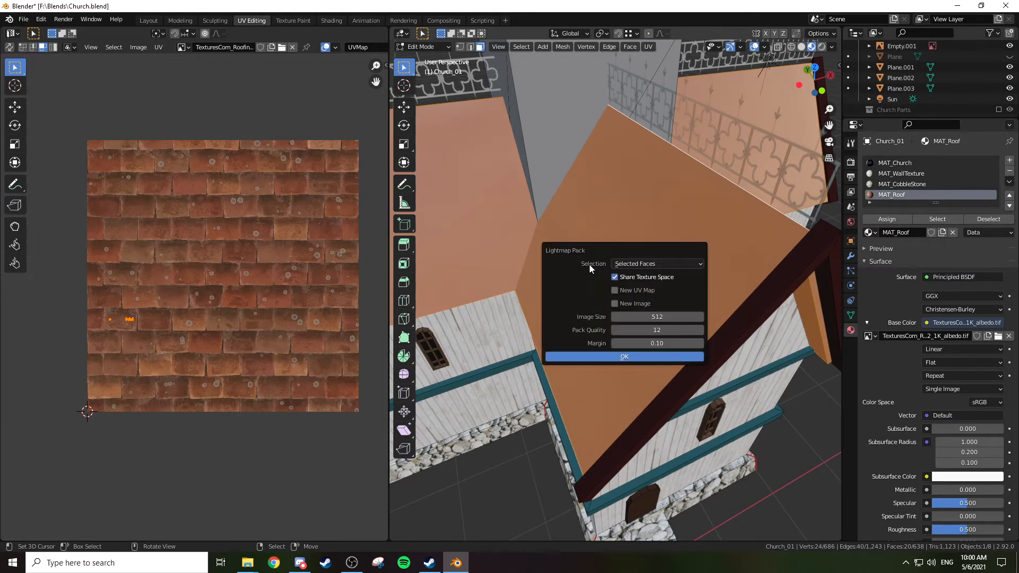
pyautogui.click(679, 357)
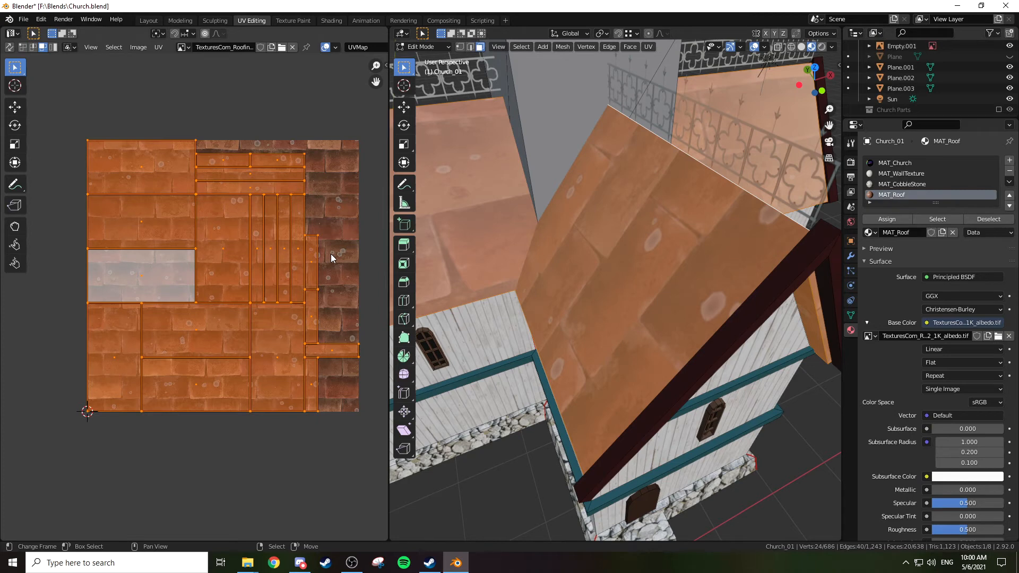
# Select the roof face of the entrance wing and rotate its UV island 90° so the tile rows run horizontally
pyautogui.click(635, 229)
pyautogui.scroll(-5, 635, 229)
pyautogui.moveTo(635, 229); pyautogui.dragTo(736, 186, button='middle')
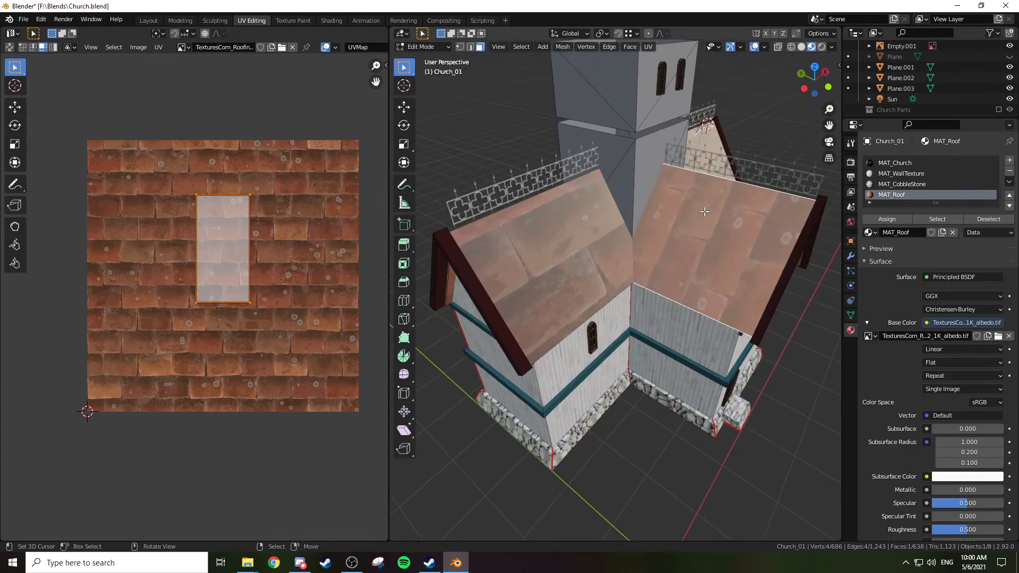
pyautogui.write('r90')
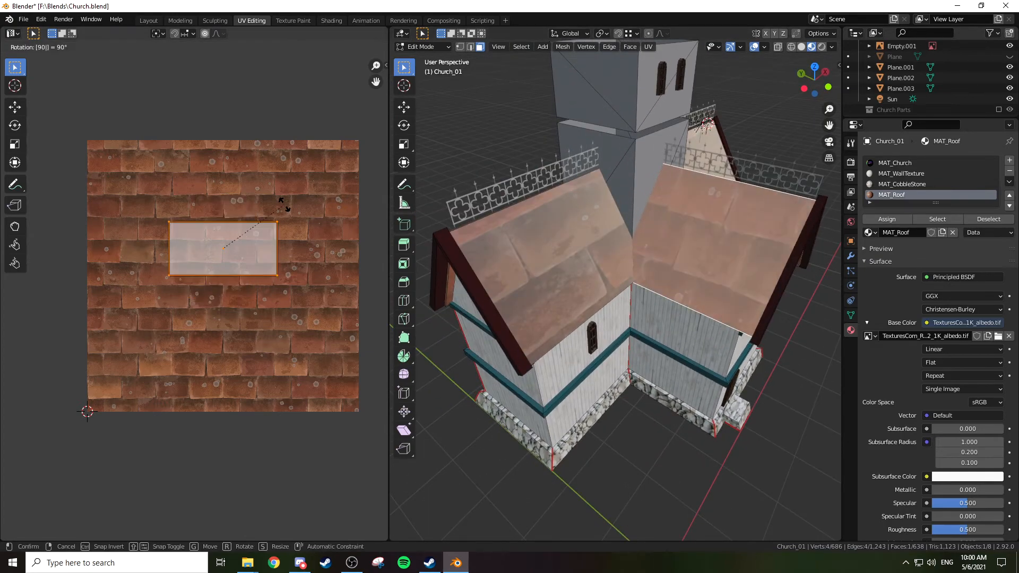
pyautogui.press('Return')
pyautogui.press('s')
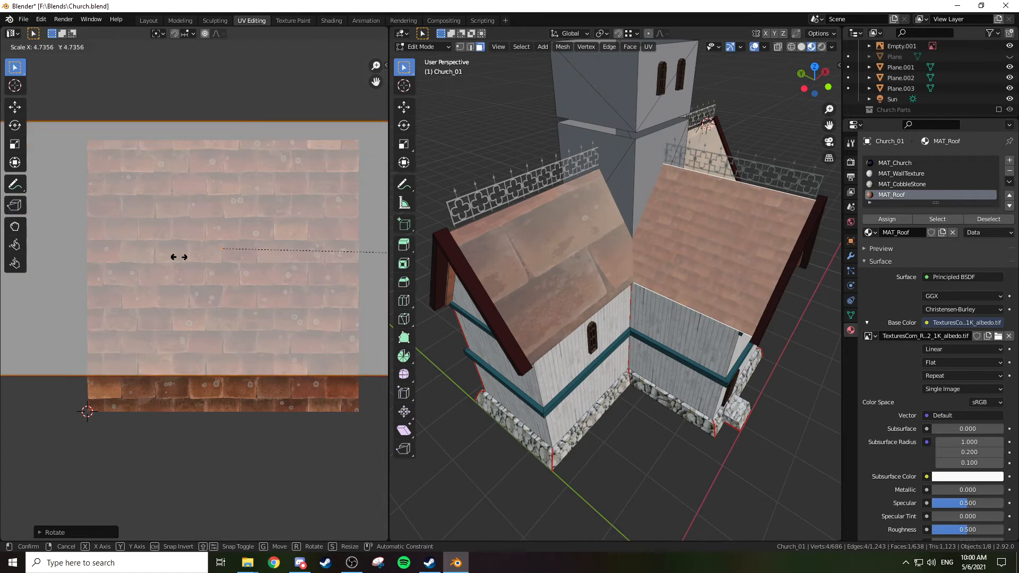
pyautogui.press('Escape')
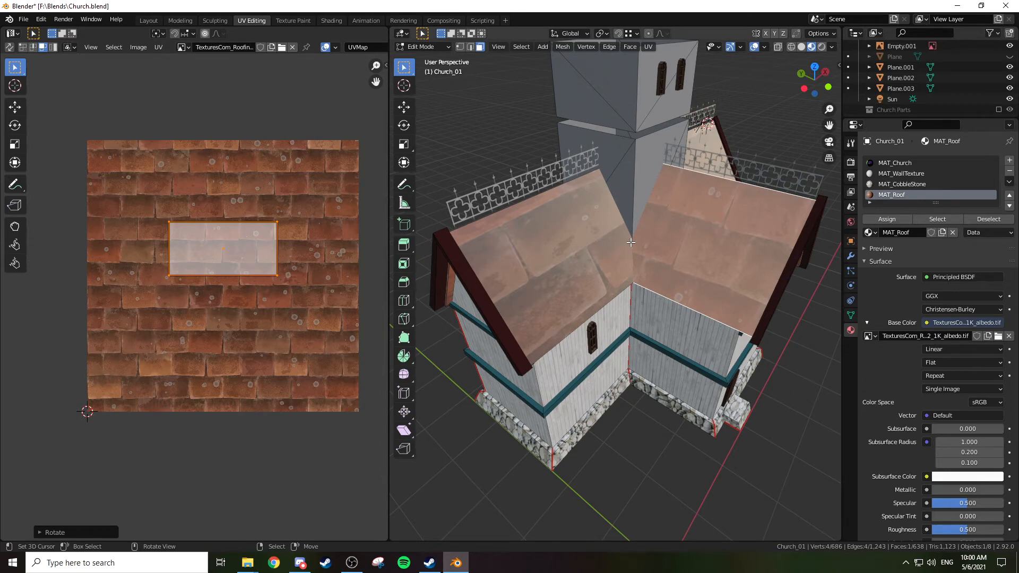
# Unhide the stone tower object Church_Wall.003 in the scene
pyautogui.moveTo(731, 297); pyautogui.dragTo(638, 311, button='middle')
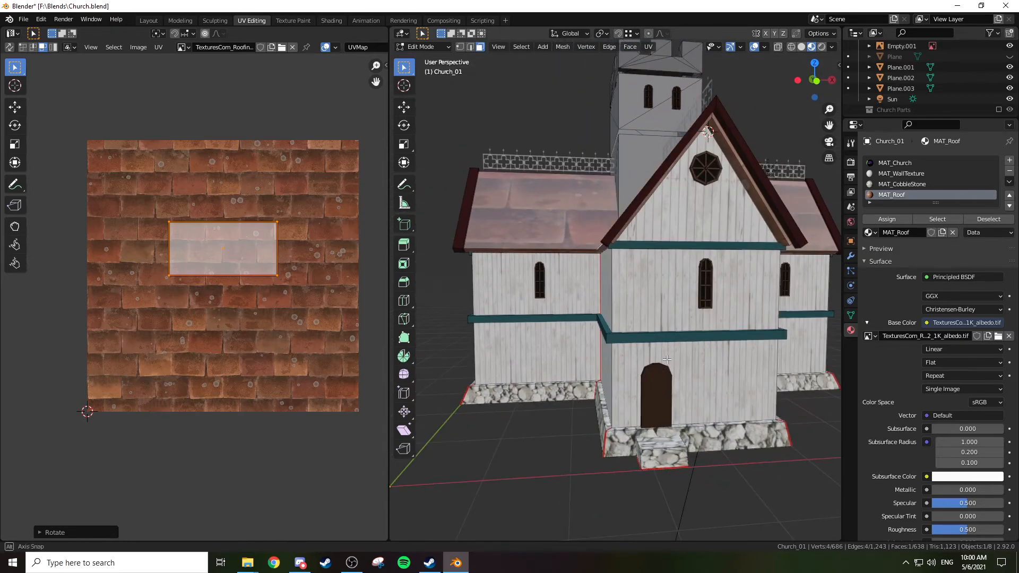
pyautogui.moveTo(665, 360); pyautogui.dragTo(686, 368, button='middle')
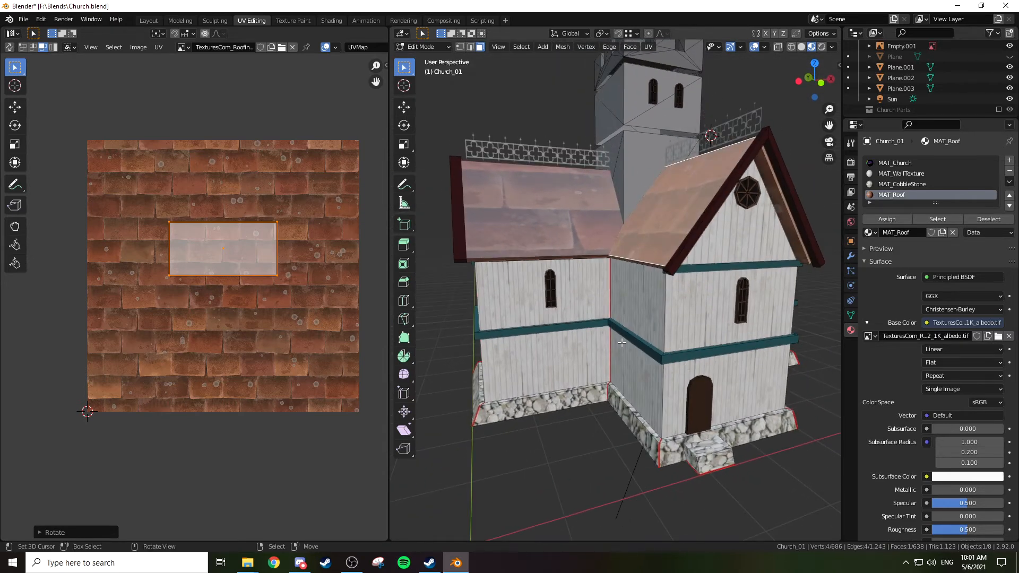
pyautogui.moveTo(675, 183); pyautogui.dragTo(743, 222, button='middle')
pyautogui.scroll(4, 963, 83)
pyautogui.scroll(2, 980, 80)
pyautogui.click(1009, 88)
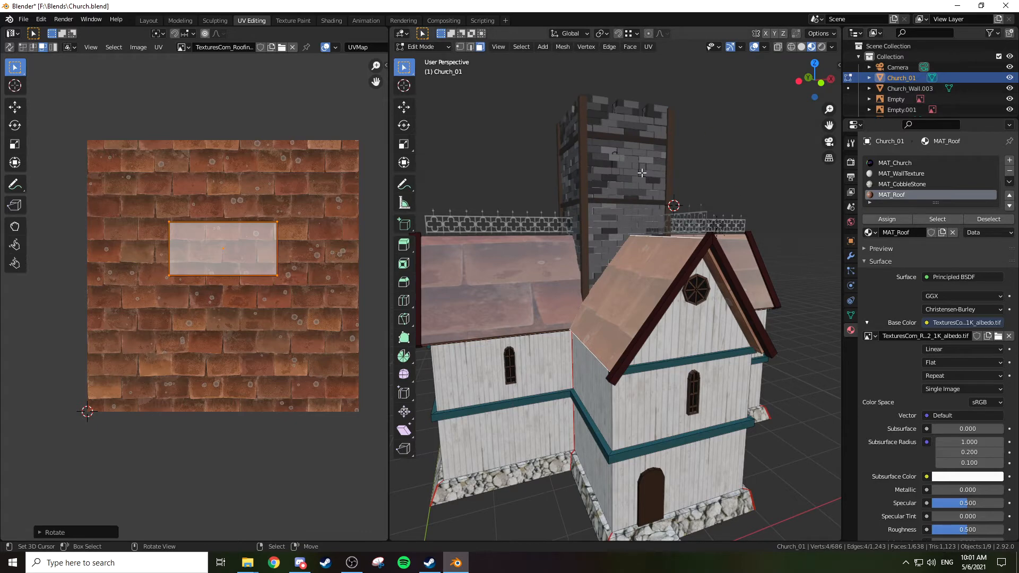
# Examine the brick tower against the church, temporarily hiding Church_01 to view the tower on its own
pyautogui.scroll(-3, 647, 169)
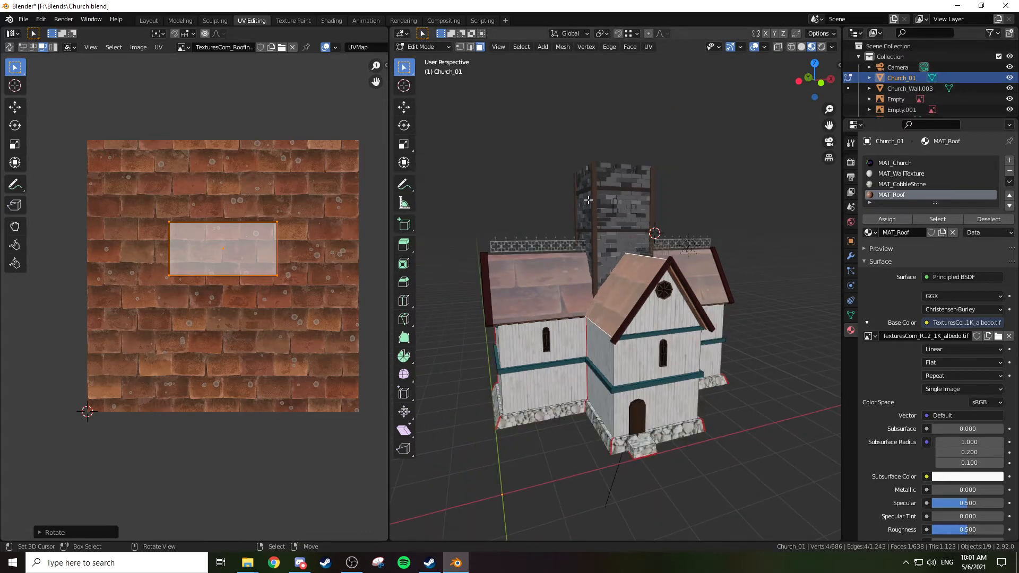
pyautogui.scroll(3, 588, 200)
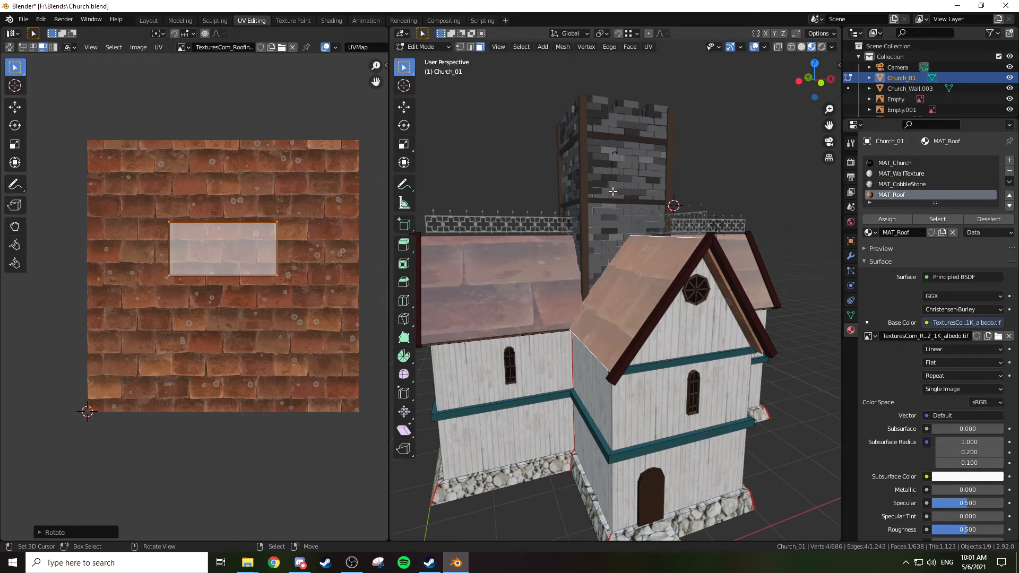
pyautogui.click(1010, 78)
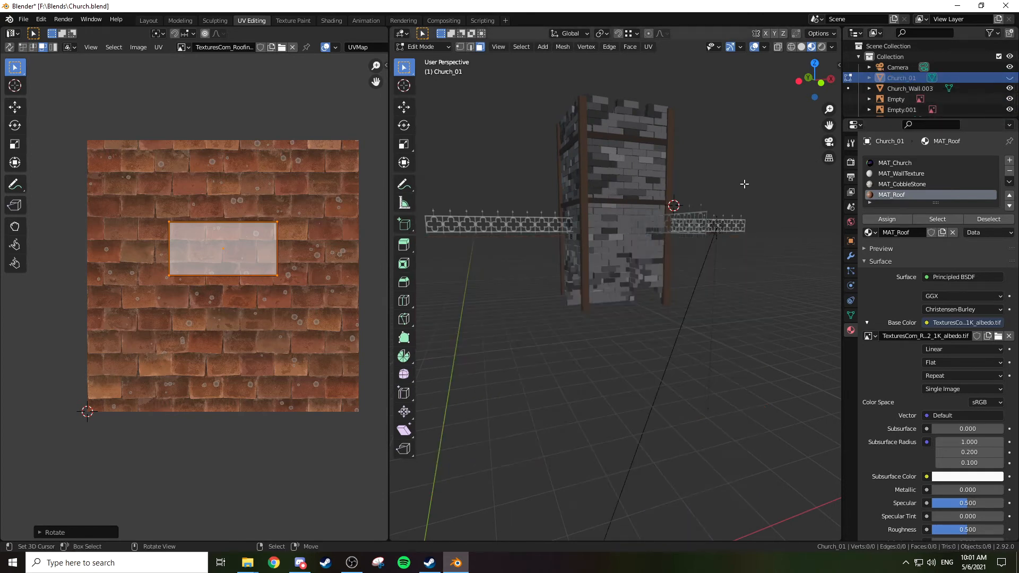
pyautogui.click(1009, 78)
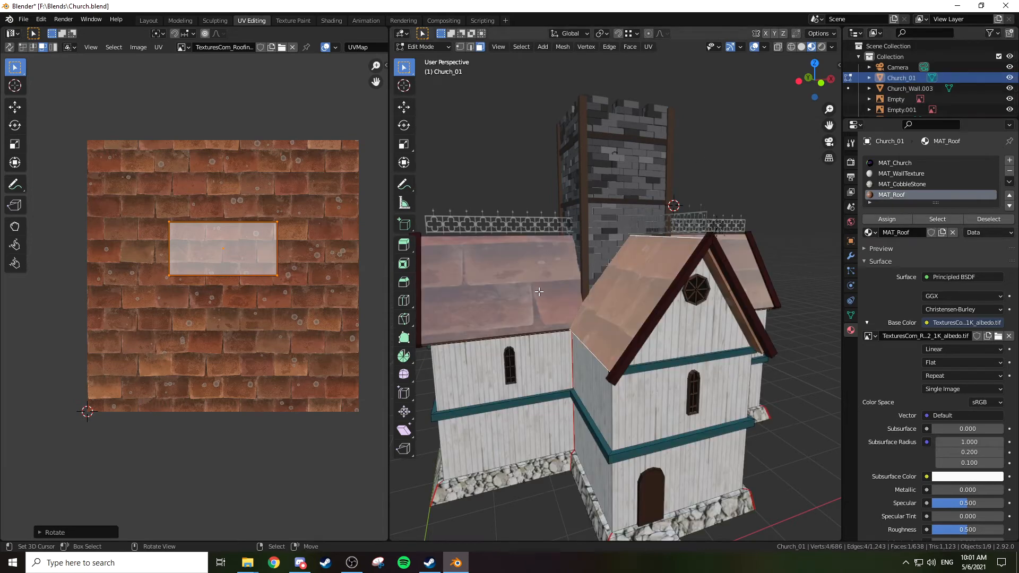
# Scale up the entrance wing roof face's UV island until it spans about the full width of the tile texture
pyautogui.moveTo(578, 262); pyautogui.dragTo(616, 264, button='middle')
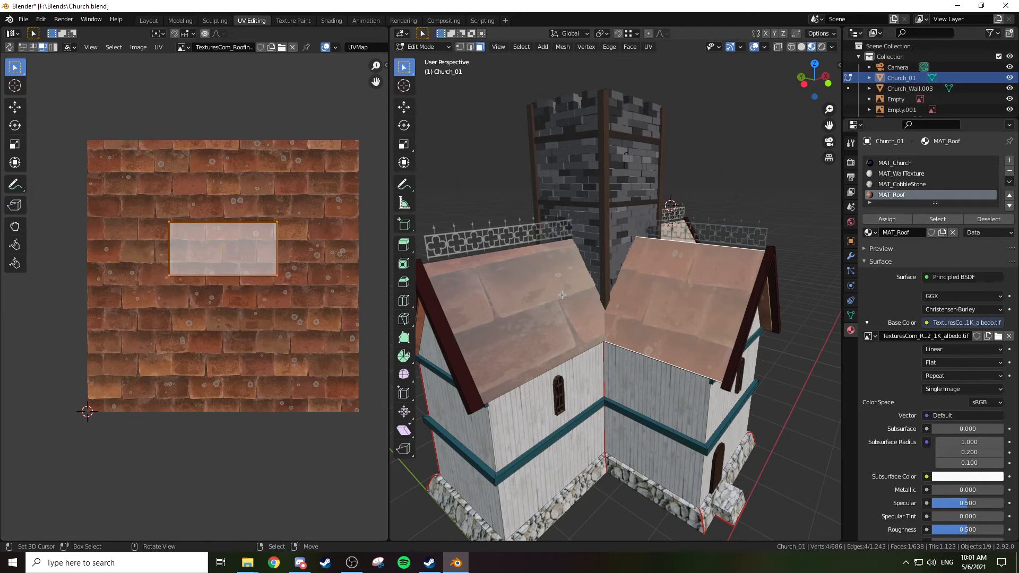
pyautogui.moveTo(617, 287); pyautogui.dragTo(551, 324, button='middle')
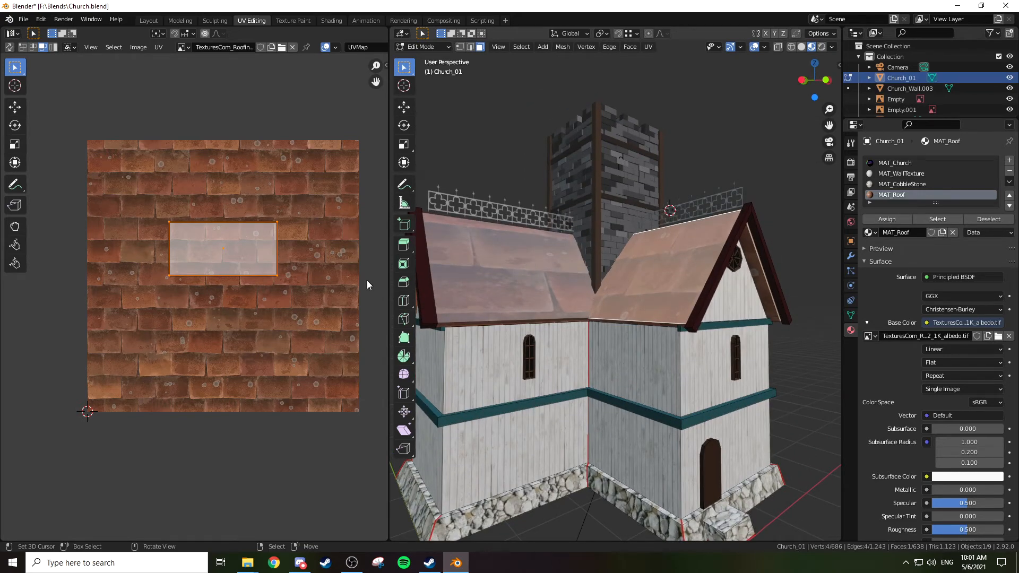
pyautogui.press('s')
pyautogui.click(120, 291)
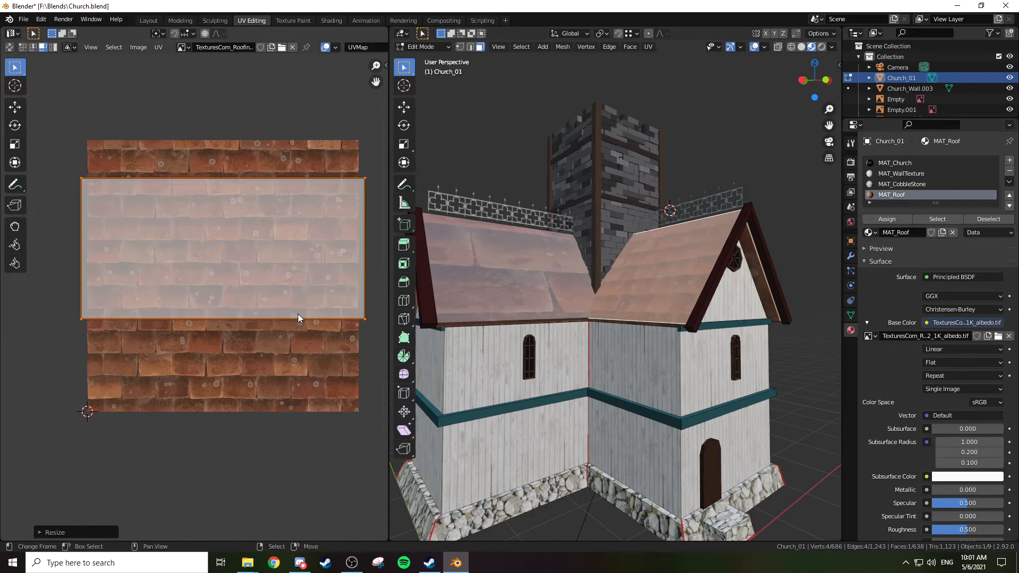
# Examine the roof tile size in proportion to the front door and the rest of the church
pyautogui.keyDown('shift'); pyautogui.moveTo(642, 363); pyautogui.dragTo(610, 288, button='middle'); pyautogui.keyUp('shift')
pyautogui.scroll(2, 625, 303)
pyautogui.scroll(1, 584, 294)
pyautogui.click(633, 291)
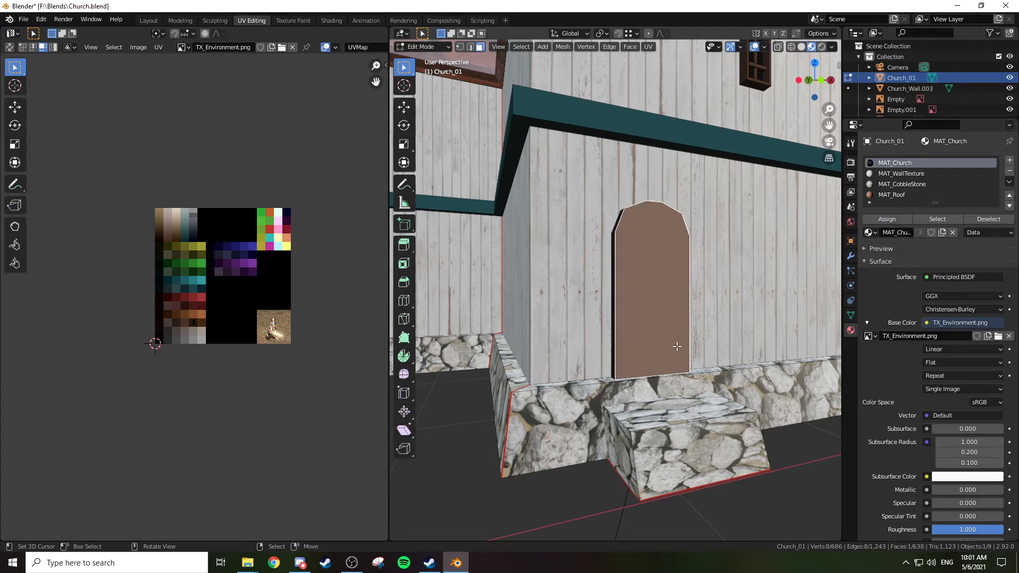
pyautogui.scroll(-4, 668, 351)
pyautogui.moveTo(668, 351); pyautogui.dragTo(652, 377, button='middle')
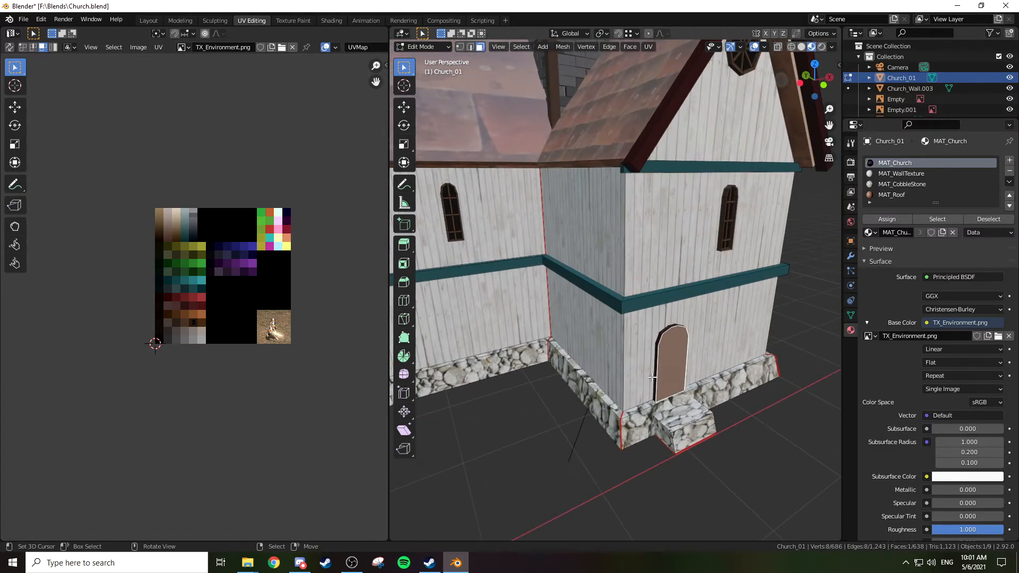
pyautogui.scroll(-1, 658, 325)
pyautogui.scroll(-2, 625, 269)
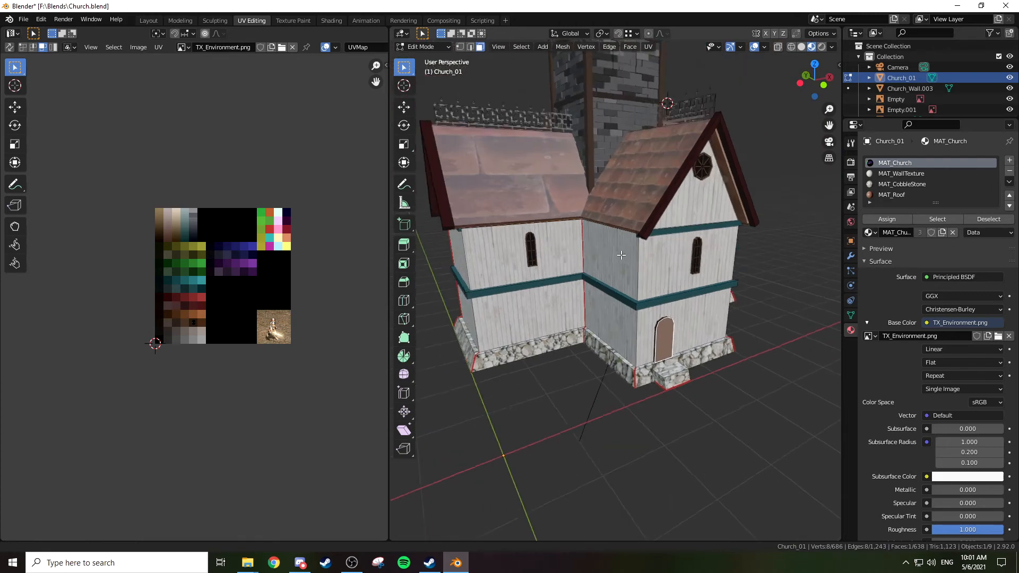
# Reselect the entrance wing's roof face and enlarge its UV island slightly beyond the texture's width
pyautogui.click(636, 242)
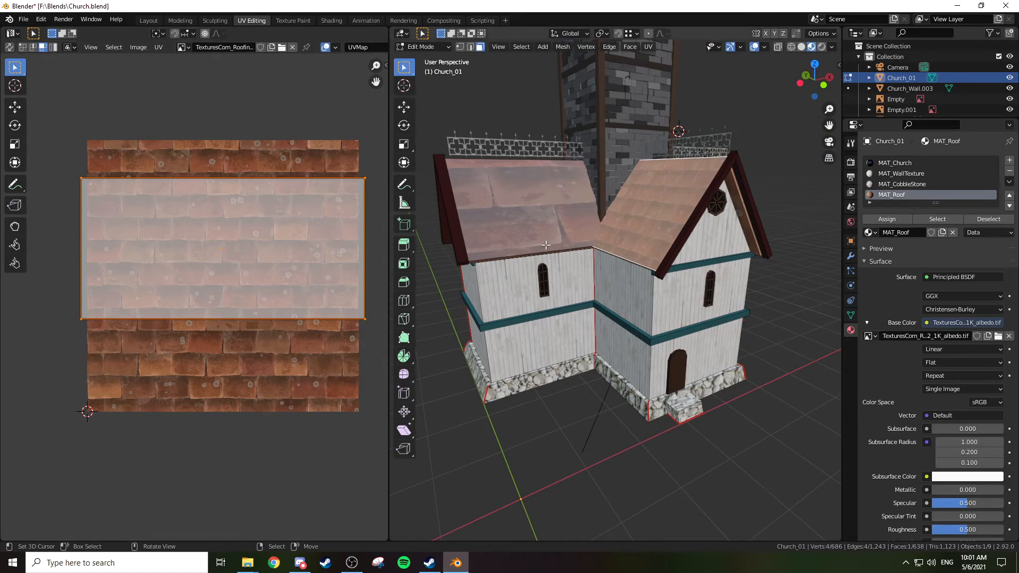
pyautogui.moveTo(663, 238); pyautogui.dragTo(715, 251, button='middle')
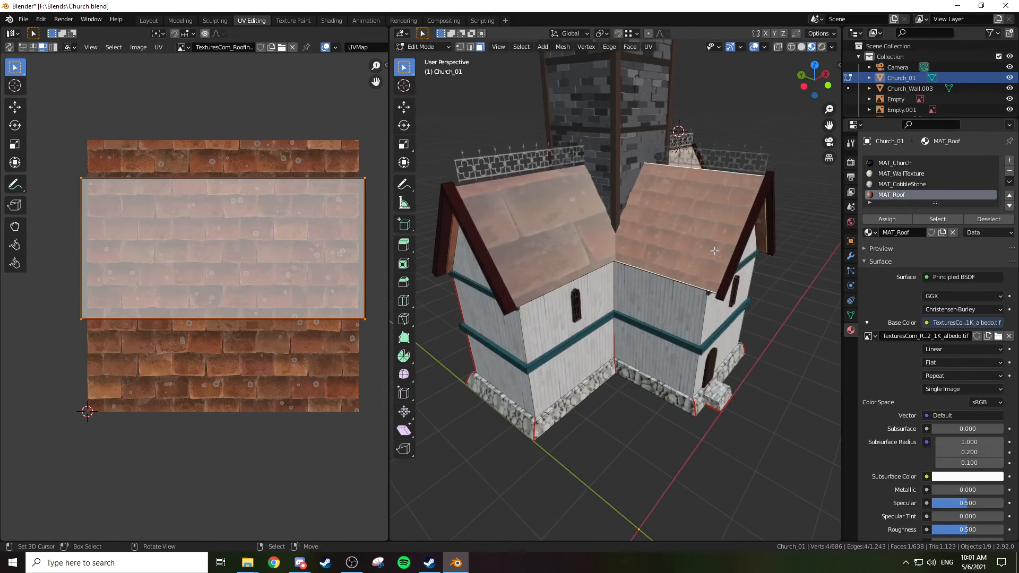
pyautogui.press('s')
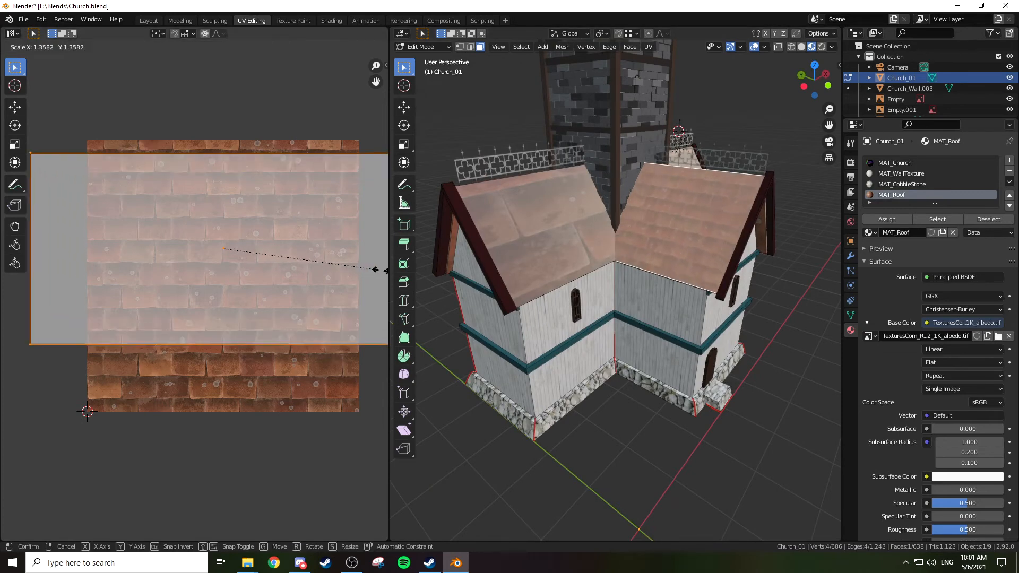
pyautogui.click(334, 274)
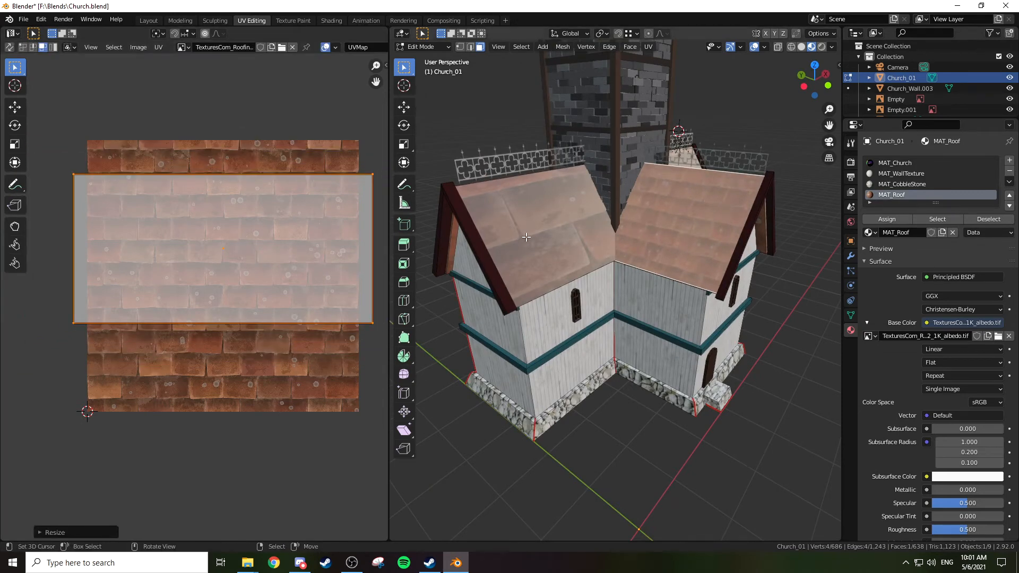
# Select the adjoining wing's roof face and scale up its UV island so its tiles match the entrance wing's roof
pyautogui.scroll(5, 655, 295)
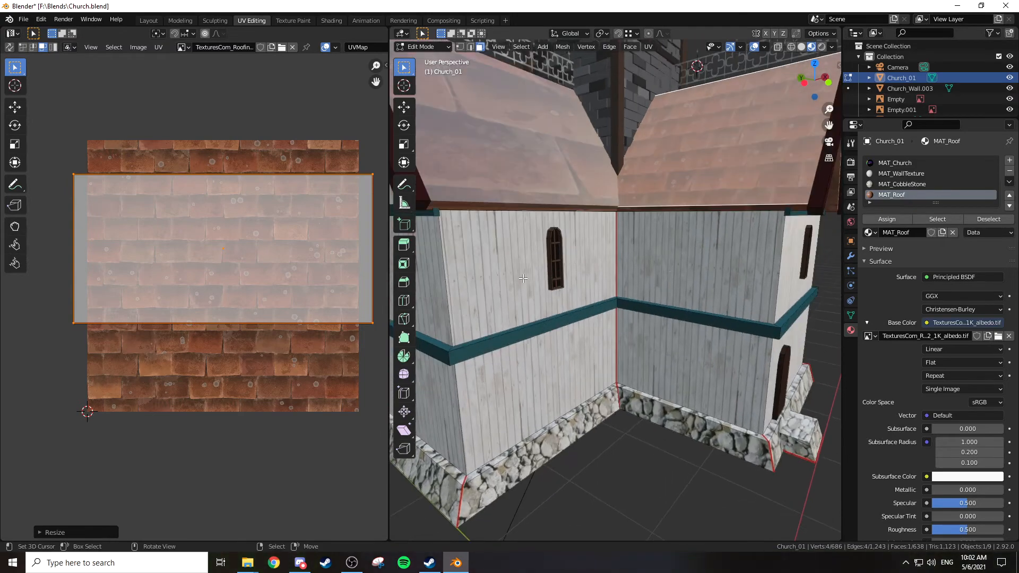
pyautogui.moveTo(584, 240); pyautogui.dragTo(573, 269, button='middle')
pyautogui.click(547, 233)
pyautogui.scroll(-5, 613, 224)
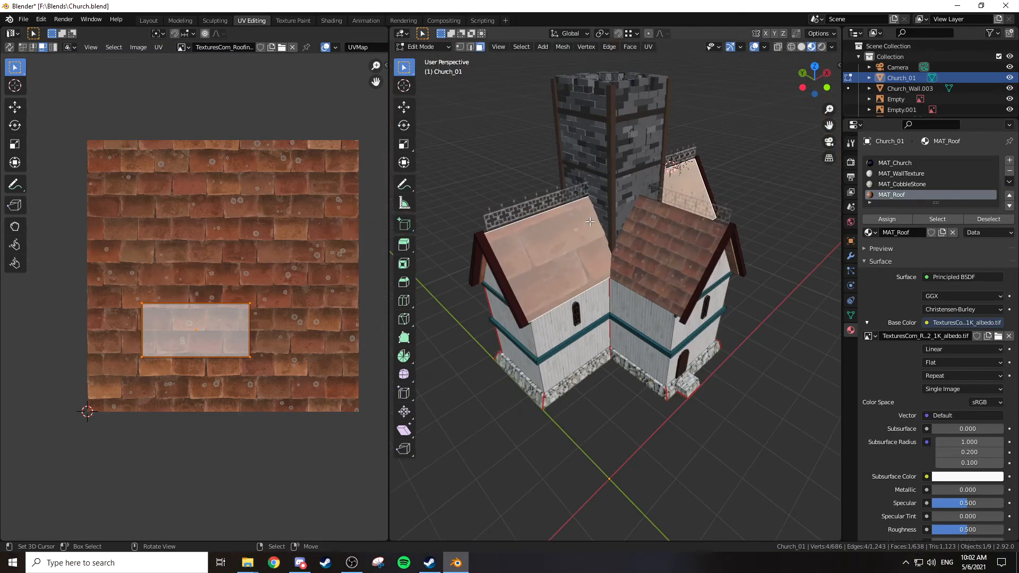
pyautogui.keyDown('shift'); pyautogui.moveTo(592, 210); pyautogui.dragTo(661, 221, button='middle'); pyautogui.keyUp('shift')
pyautogui.press('s')
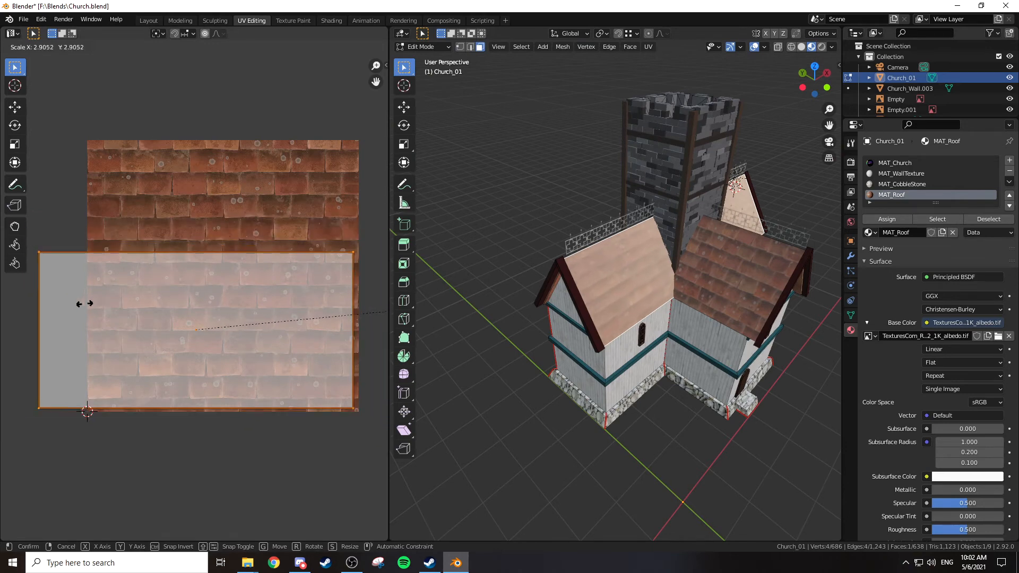
pyautogui.rightClick(80, 305)
pyautogui.press('s')
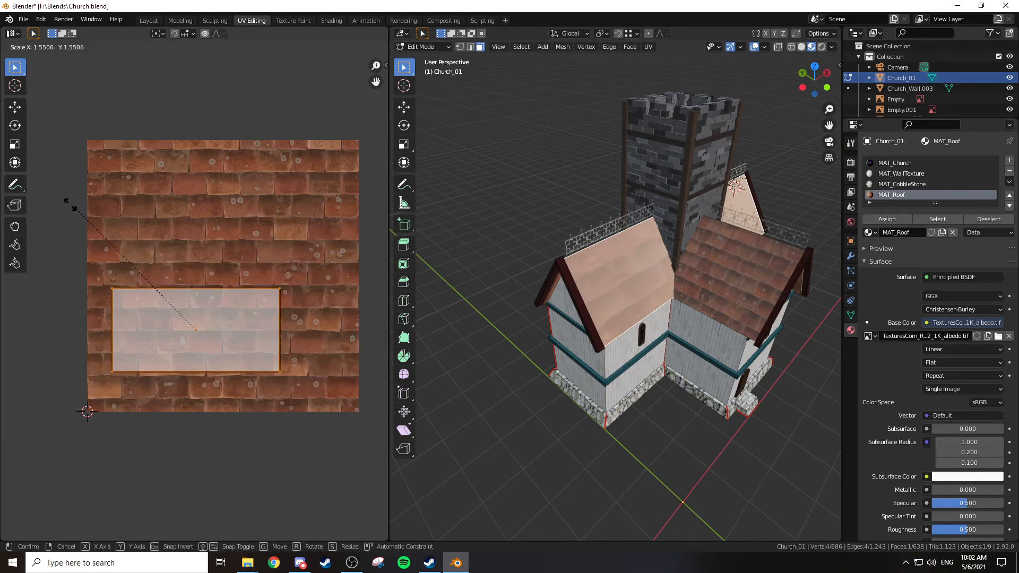
pyautogui.press('Return')
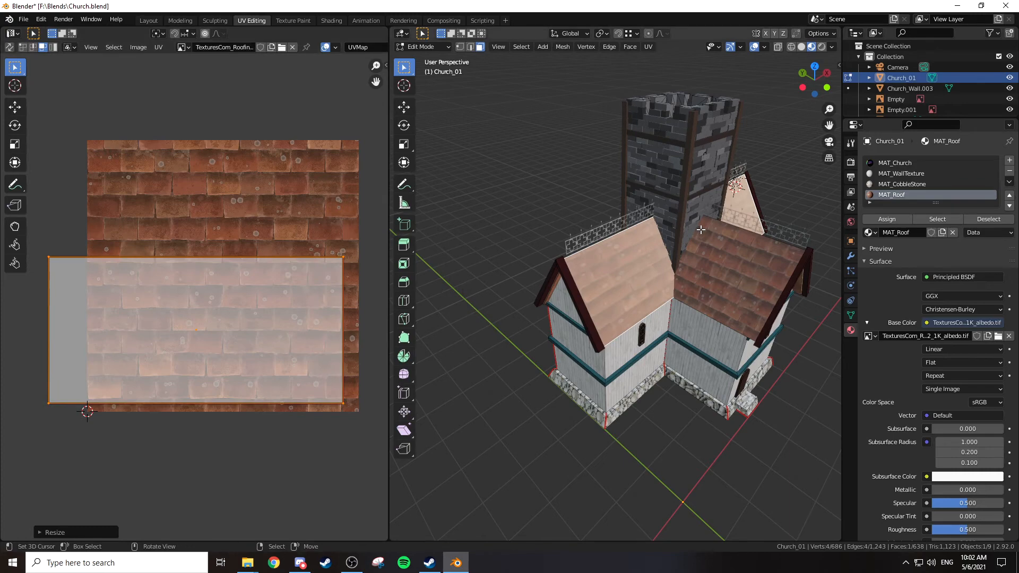
# Widen the adjoining wing's roof face UV island along X and readjust its overall scale to match the entrance wing's tiles
pyautogui.scroll(8, 688, 237)
pyautogui.scroll(-1, 687, 237)
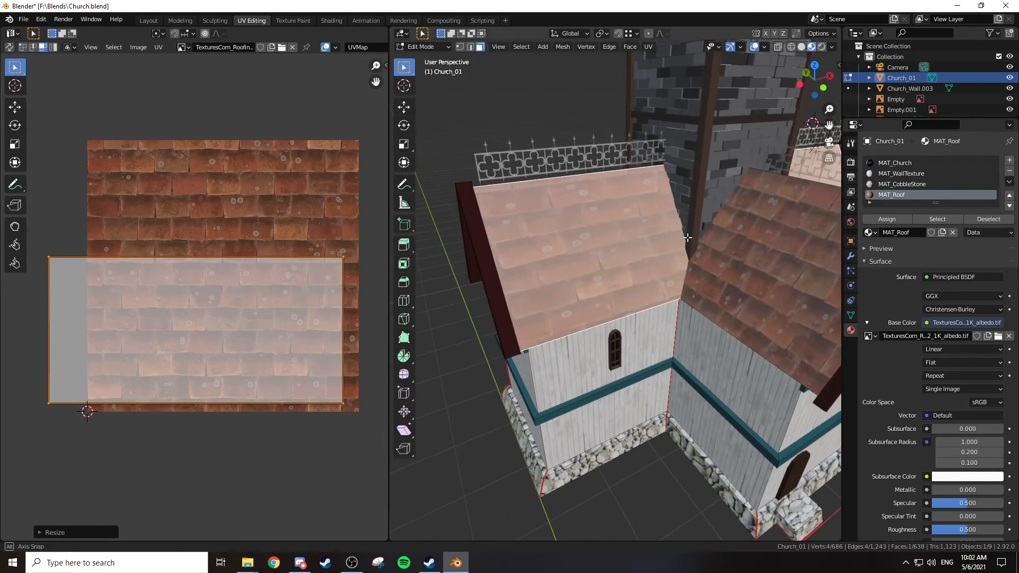
pyautogui.press('s')
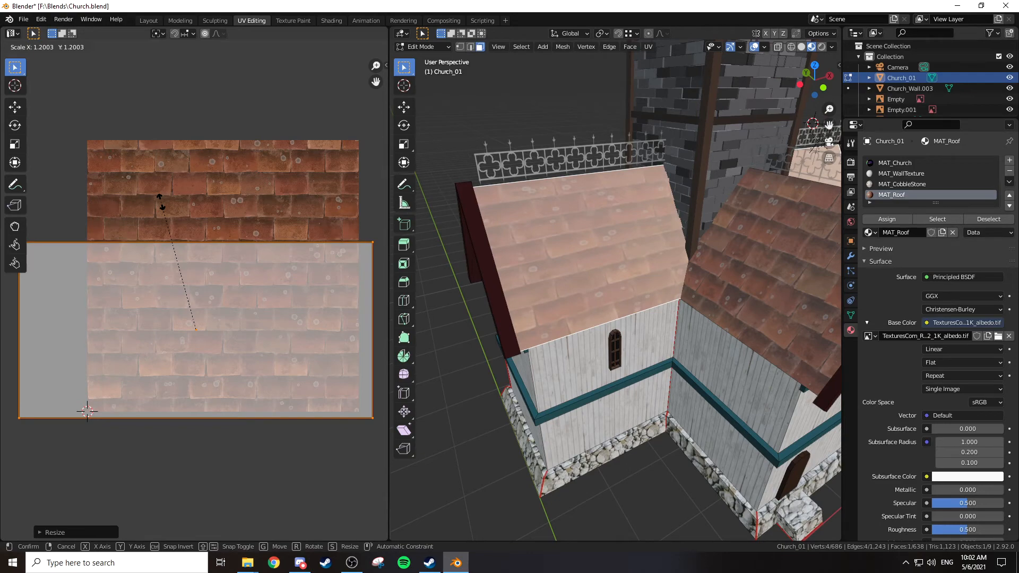
pyautogui.click(165, 206)
pyautogui.moveTo(558, 237)
pyautogui.mouseDown(button='middle')
pyautogui.moveTo(511, 239)
pyautogui.moveTo(550, 234)
pyautogui.mouseUp(button='middle')
pyautogui.press('s')
pyautogui.press('x')
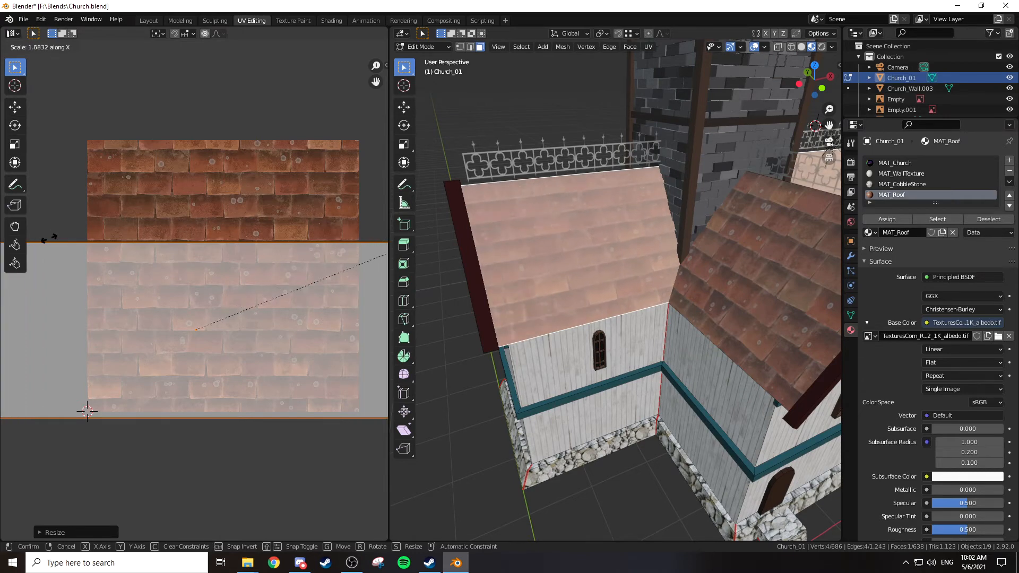
pyautogui.click(81, 235)
pyautogui.press('s')
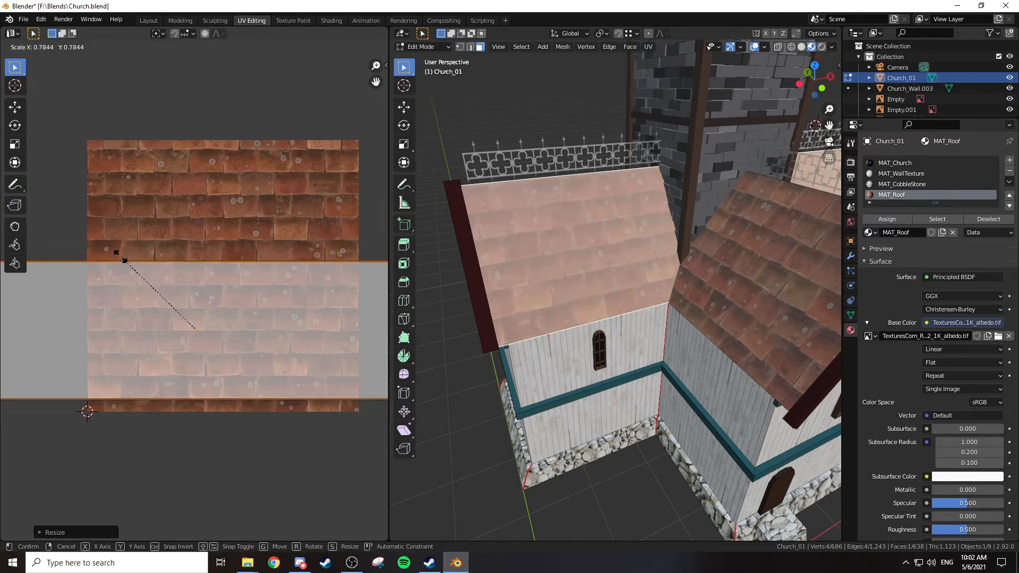
pyautogui.click(122, 258)
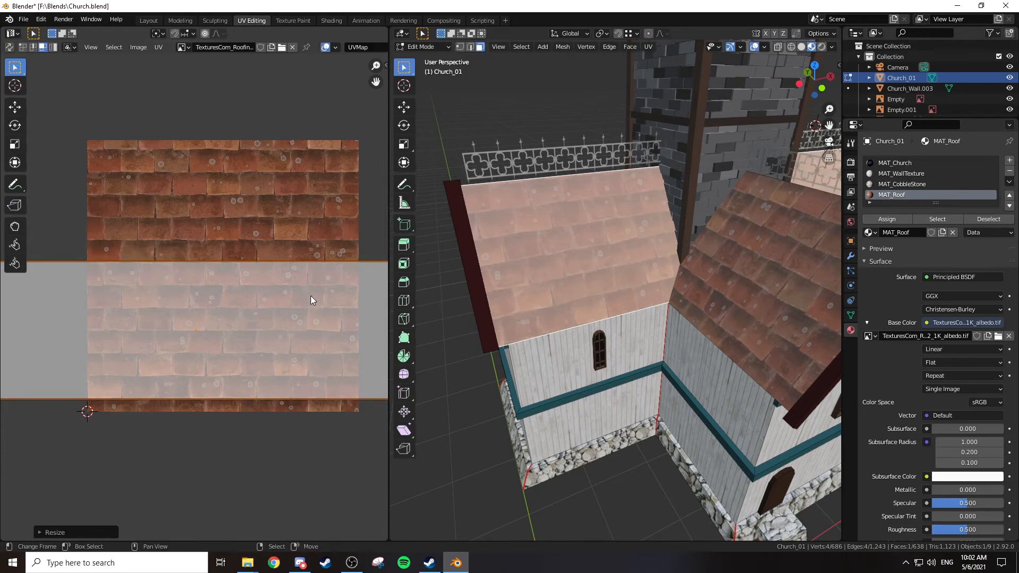
# Select the roof face on the entrance wing's opposite side and scale up its UV island
pyautogui.scroll(6, 570, 343)
pyautogui.scroll(-8, 571, 344)
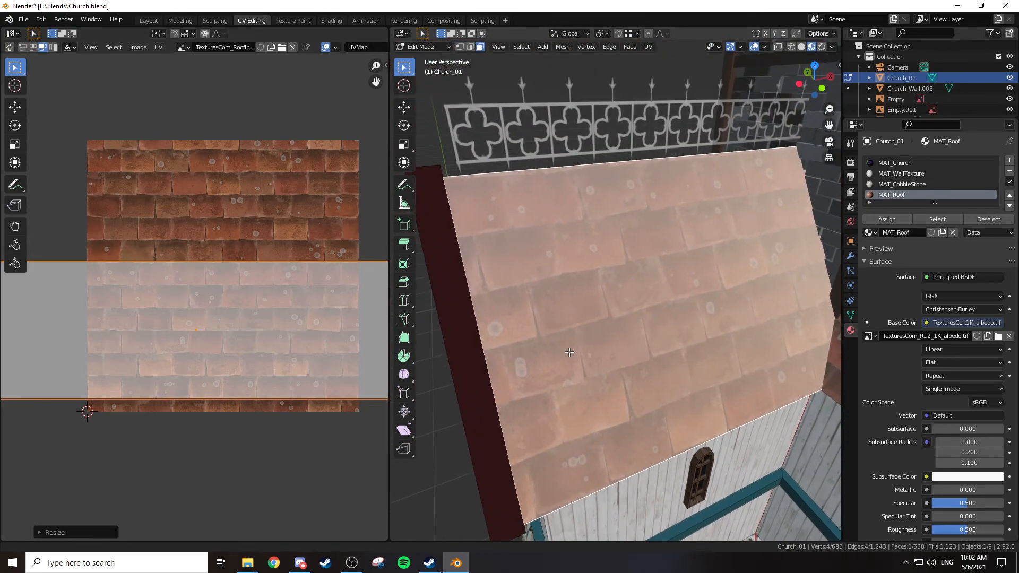
pyautogui.moveTo(570, 343); pyautogui.dragTo(569, 295, button='middle')
pyautogui.rightClick(578, 294)
pyautogui.moveTo(674, 266); pyautogui.dragTo(661, 298, button='middle')
pyautogui.rightClick(790, 287)
pyautogui.rightClick(562, 340)
pyautogui.press('s')
pyautogui.click(119, 248)
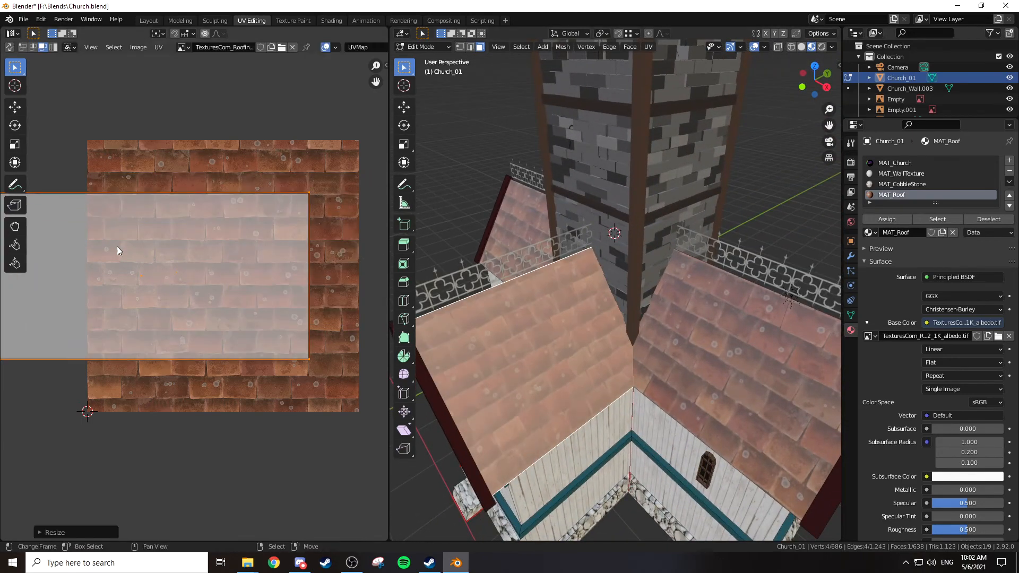
# Centre the opposite entrance roof face's UV island over the tile texture and shrink it slightly
pyautogui.press('g')
pyautogui.click(190, 233)
pyautogui.press('g')
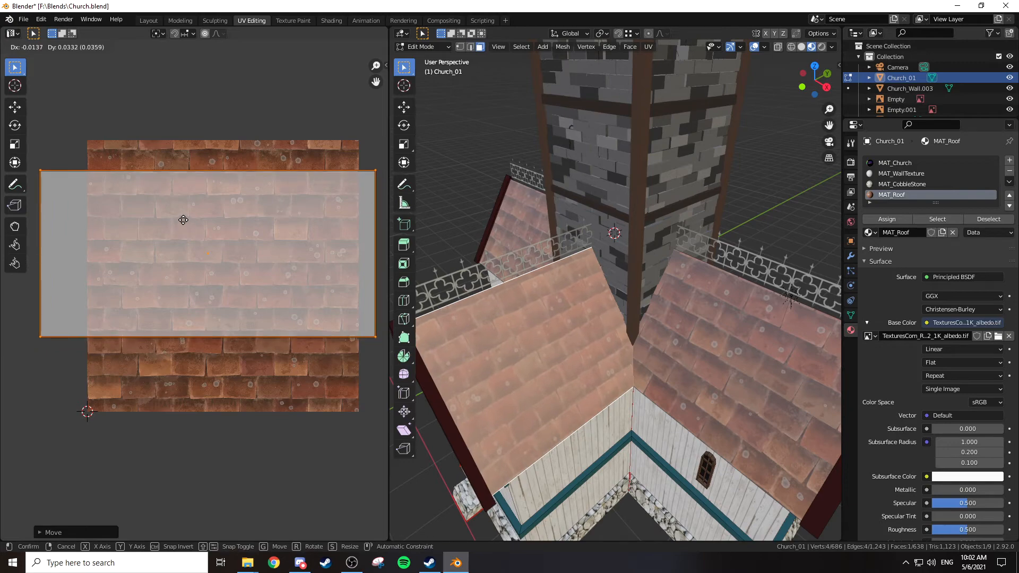
pyautogui.click(184, 221)
pyautogui.moveTo(409, 265); pyautogui.dragTo(451, 251, button='middle')
pyautogui.press('s')
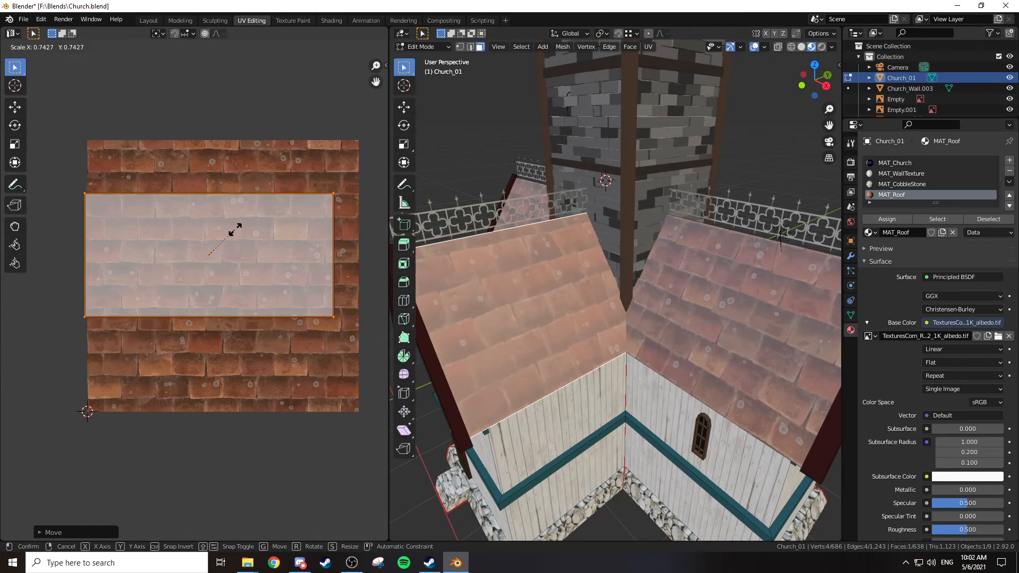
pyautogui.click(247, 229)
# Select the long rear roof face behind the tower and scale up its UV island about 5 times
pyautogui.moveTo(467, 254); pyautogui.dragTo(497, 260, button='middle')
pyautogui.press('Tab')
pyautogui.moveTo(664, 268); pyautogui.dragTo(642, 313, button='middle')
pyautogui.rightClick(642, 313)
pyautogui.moveTo(705, 277); pyautogui.dragTo(642, 280, button='middle')
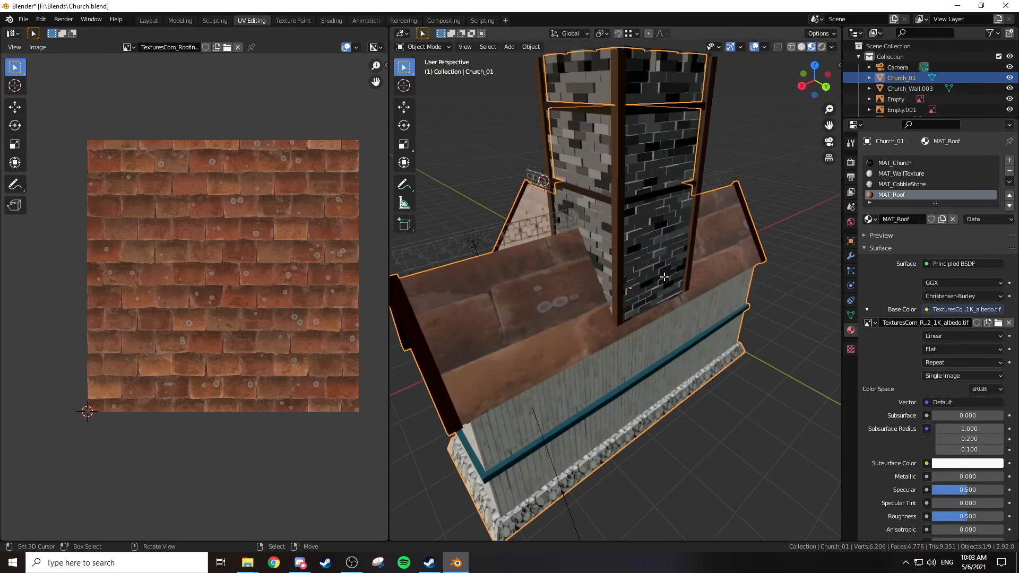
pyautogui.press('Tab')
pyautogui.rightClick(554, 290)
pyautogui.moveTo(554, 289); pyautogui.dragTo(571, 303, button='middle')
pyautogui.rightClick(698, 282)
pyautogui.rightClick(570, 303)
pyautogui.scroll(-3, 310, 281)
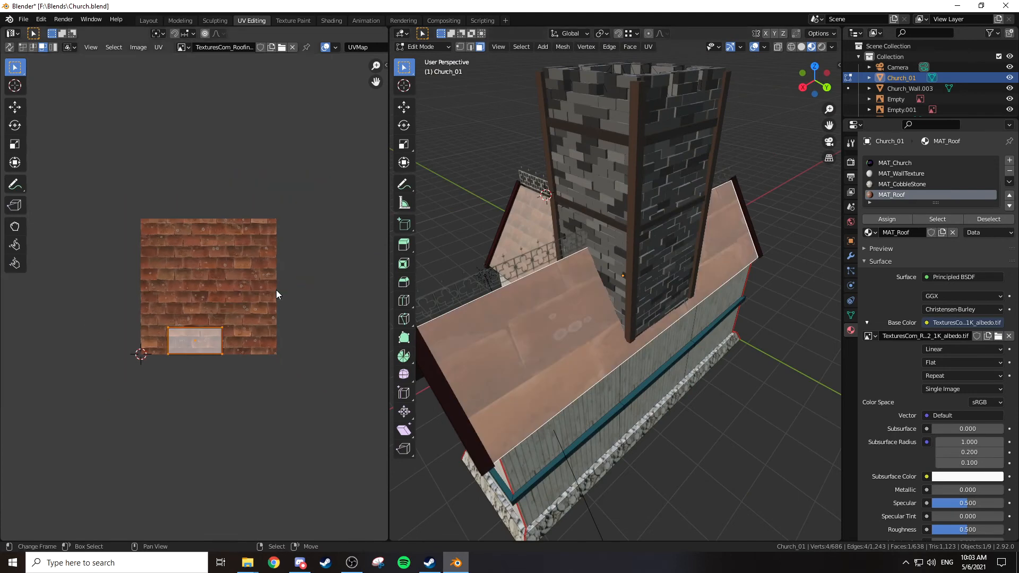
pyautogui.press('s')
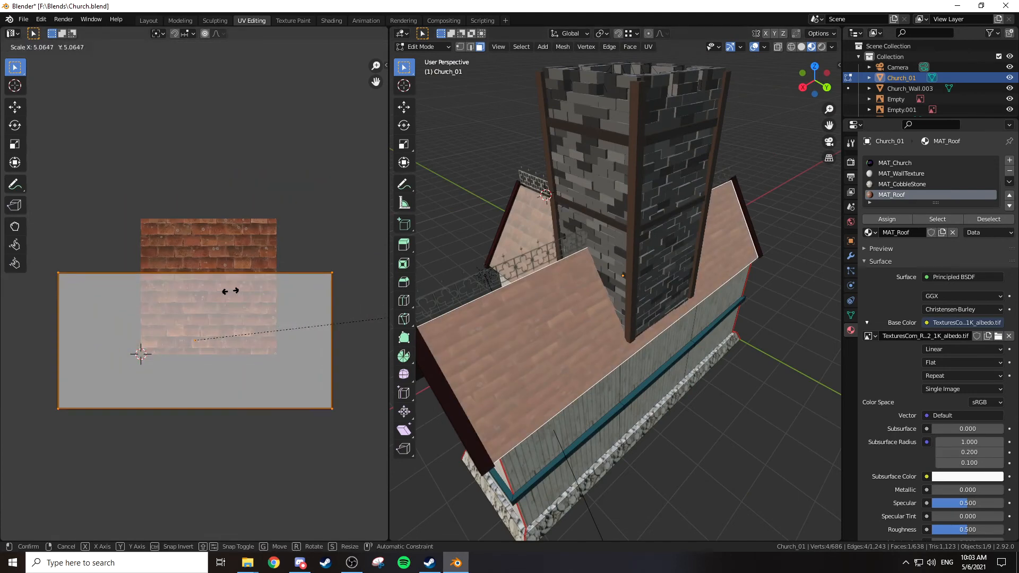
pyautogui.click(231, 291)
# Stretch the rear roof face's UV island along X well beyond the texture's width
pyautogui.press('s')
pyautogui.press('x')
pyautogui.press('Escape')
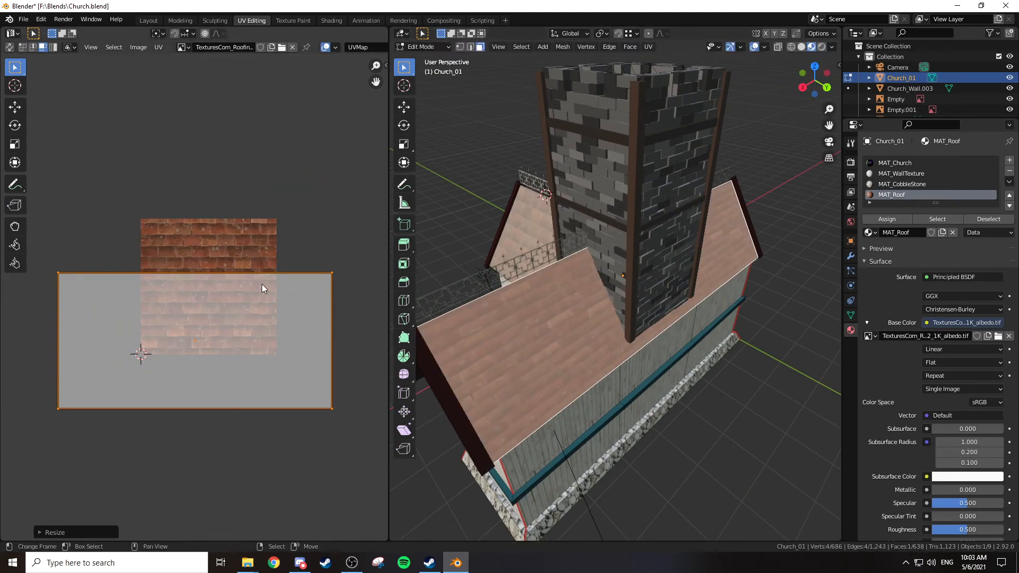
pyautogui.press('s')
pyautogui.press('x')
pyautogui.click(310, 278)
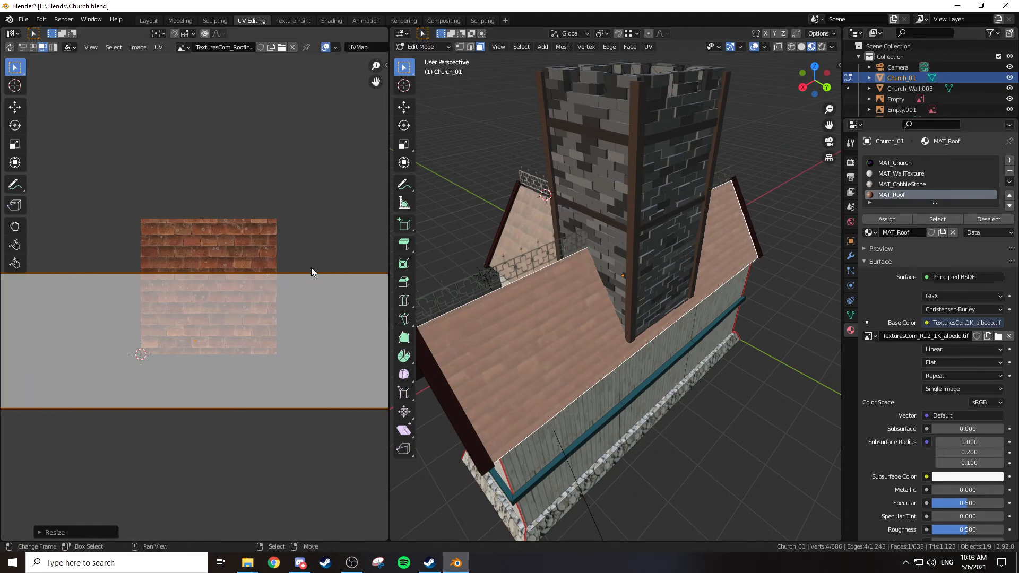
# Compare the rear roof's tiles with the side wing and scale the rear face's UV island down to about three quarters
pyautogui.scroll(-3, 312, 277)
pyautogui.moveTo(473, 259); pyautogui.dragTo(590, 261, button='middle')
pyautogui.rightClick(725, 285)
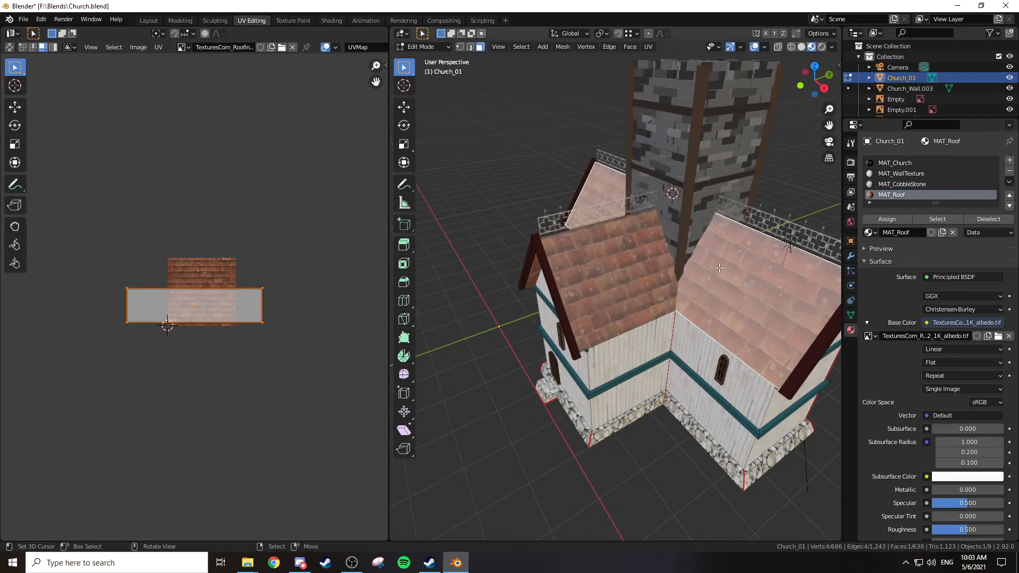
pyautogui.moveTo(719, 268); pyautogui.dragTo(608, 271, button='middle')
pyautogui.rightClick(561, 330)
pyautogui.press('s')
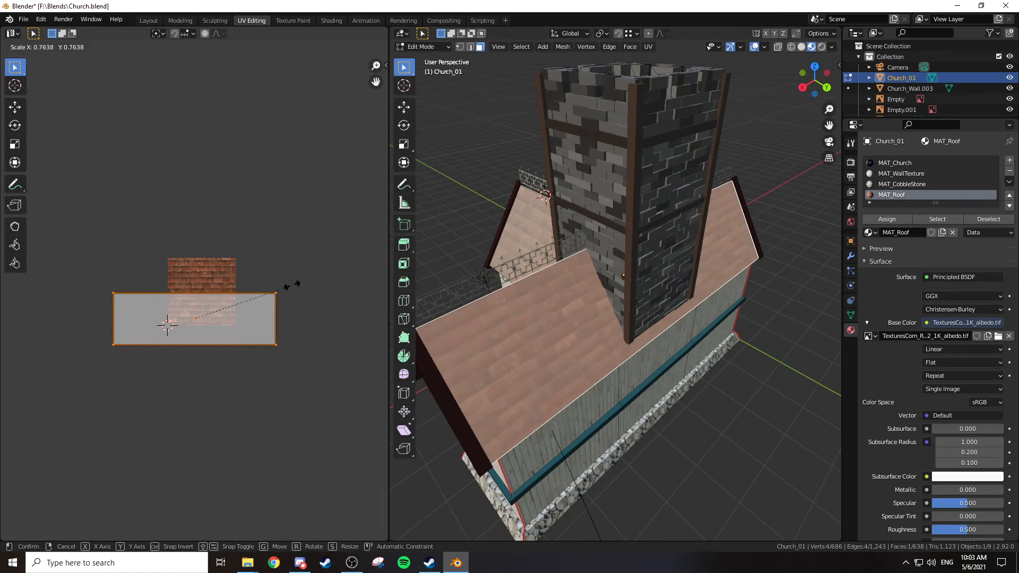
pyautogui.click(289, 285)
# Shrink the rear roof face's UV island a little more and shift it upward over the tile texture
pyautogui.moveTo(611, 265)
pyautogui.mouseDown(button='middle')
pyautogui.moveTo(710, 270)
pyautogui.moveTo(596, 275)
pyautogui.mouseUp(button='middle')
pyautogui.rightClick(710, 271)
pyautogui.rightClick(592, 277)
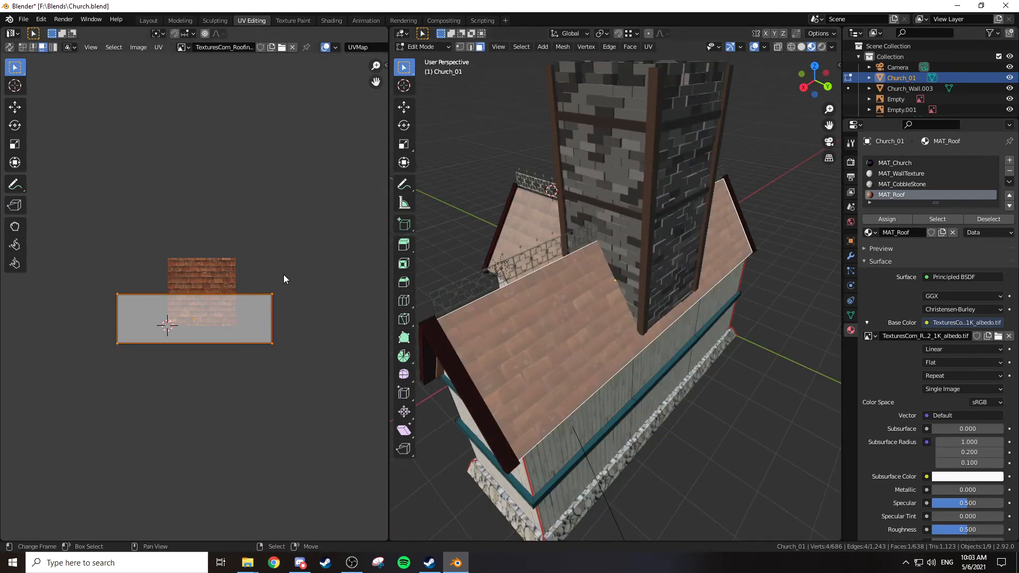
pyautogui.press('s')
pyautogui.click(267, 280)
pyautogui.press('g')
pyautogui.click(265, 267)
# Stretch the rear roof face's UV island about 1.46 times along X and nudge it up on the texture
pyautogui.press('s')
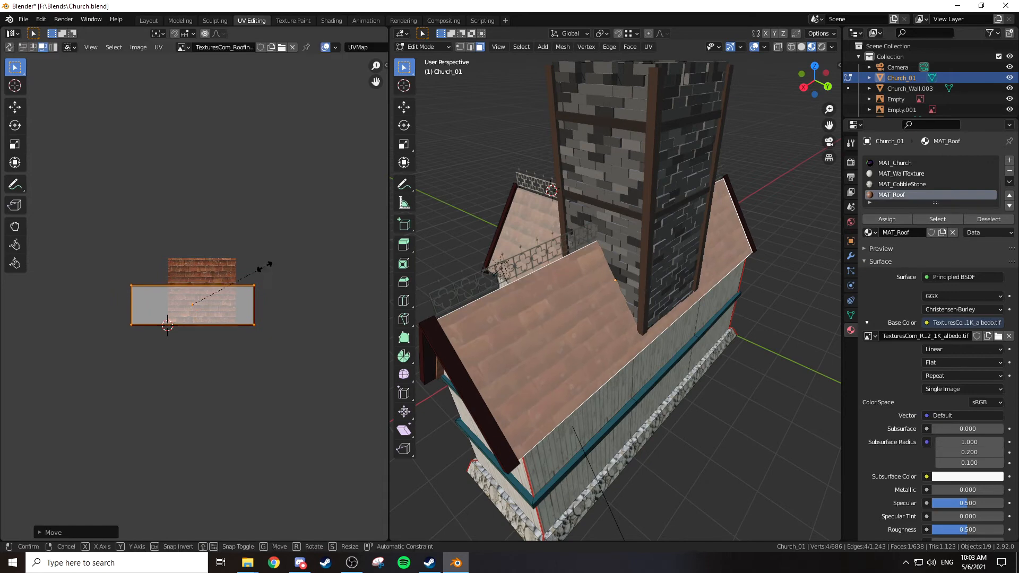
pyautogui.press('x')
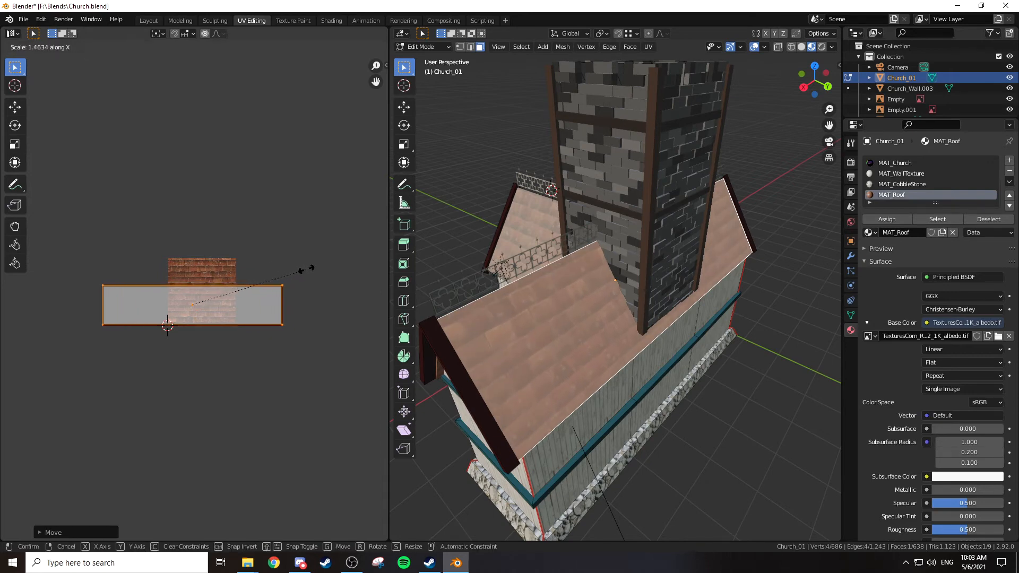
pyautogui.click(311, 268)
pyautogui.moveTo(570, 287); pyautogui.dragTo(580, 236, button='middle')
pyautogui.press('g')
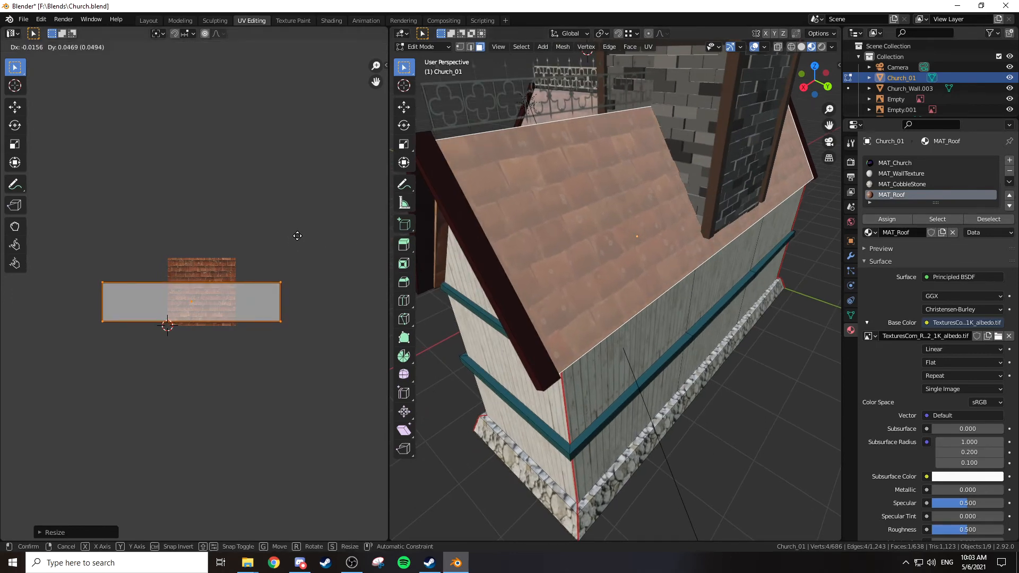
pyautogui.click(297, 243)
# Inspect the roof from the entrance side in Object Mode and reopen Church_01 in Edit Mode
pyautogui.moveTo(584, 239); pyautogui.dragTo(479, 277, button='middle')
pyautogui.press('Tab')
pyautogui.moveTo(626, 242); pyautogui.dragTo(664, 195, button='middle')
pyautogui.moveTo(654, 208); pyautogui.dragTo(535, 215, button='middle')
pyautogui.click(555, 222)
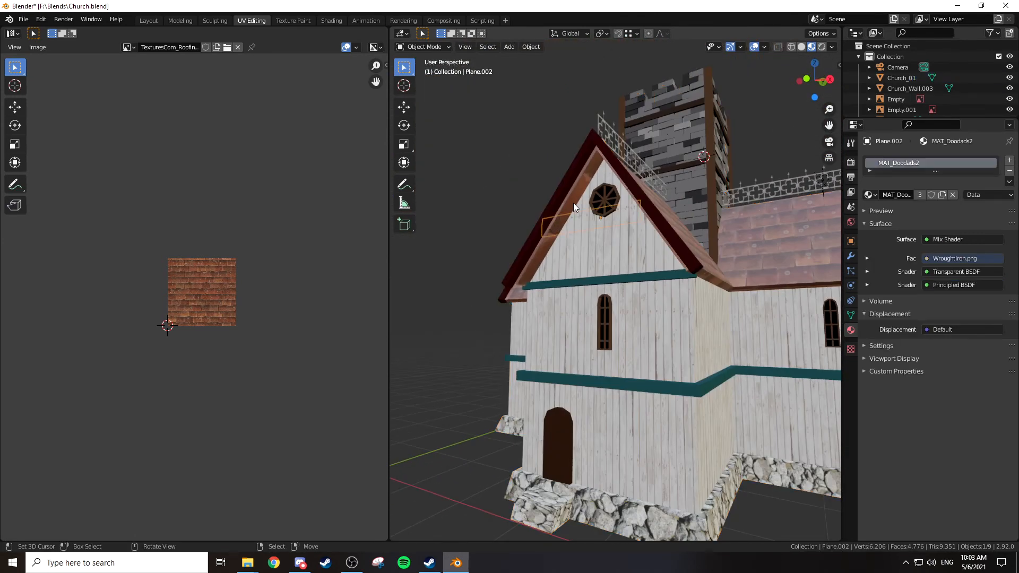
pyautogui.click(572, 203)
pyautogui.press('Tab')
pyautogui.click(585, 182)
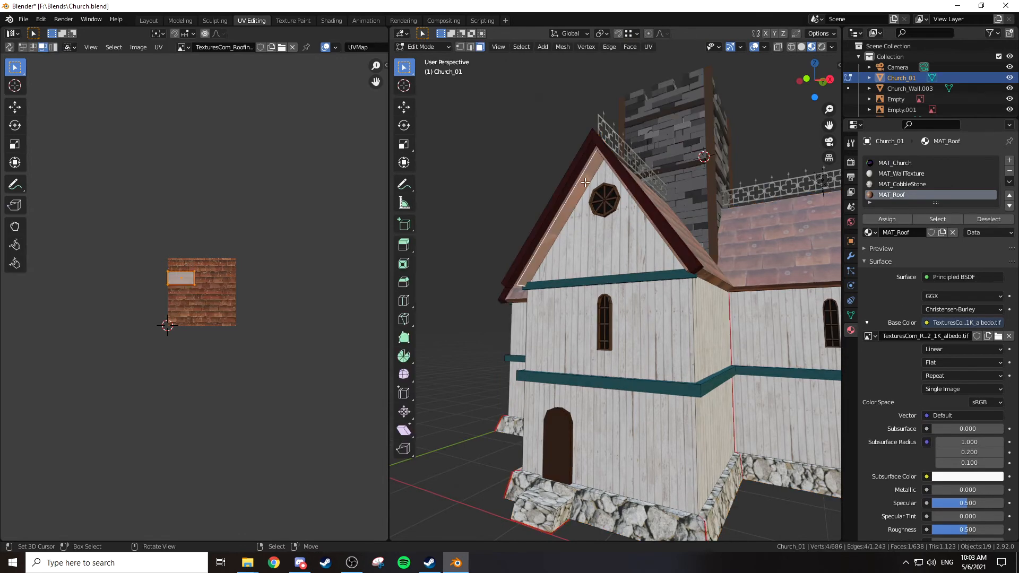
pyautogui.keyDown('shift'); pyautogui.click(608, 162); pyautogui.keyUp('shift')
pyautogui.moveTo(608, 162); pyautogui.dragTo(623, 191, button='middle')
pyautogui.keyDown('shift'); pyautogui.click(605, 222); pyautogui.keyUp('shift')
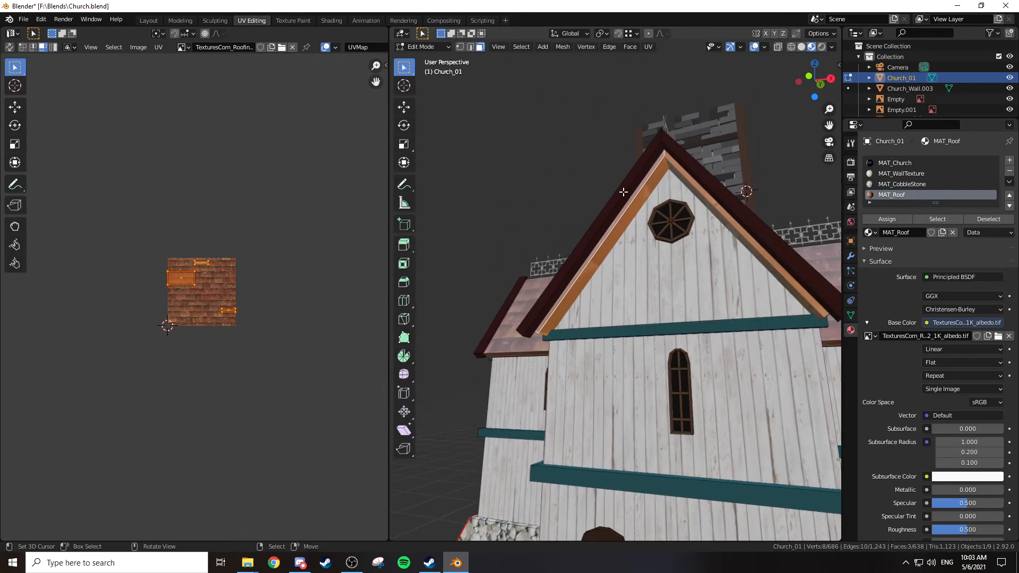
pyautogui.keyDown('shift'); pyautogui.click(681, 179); pyautogui.keyUp('shift')
pyautogui.moveTo(681, 178); pyautogui.dragTo(768, 167, button='middle')
pyautogui.keyDown('shift'); pyautogui.click(701, 336); pyautogui.keyUp('shift')
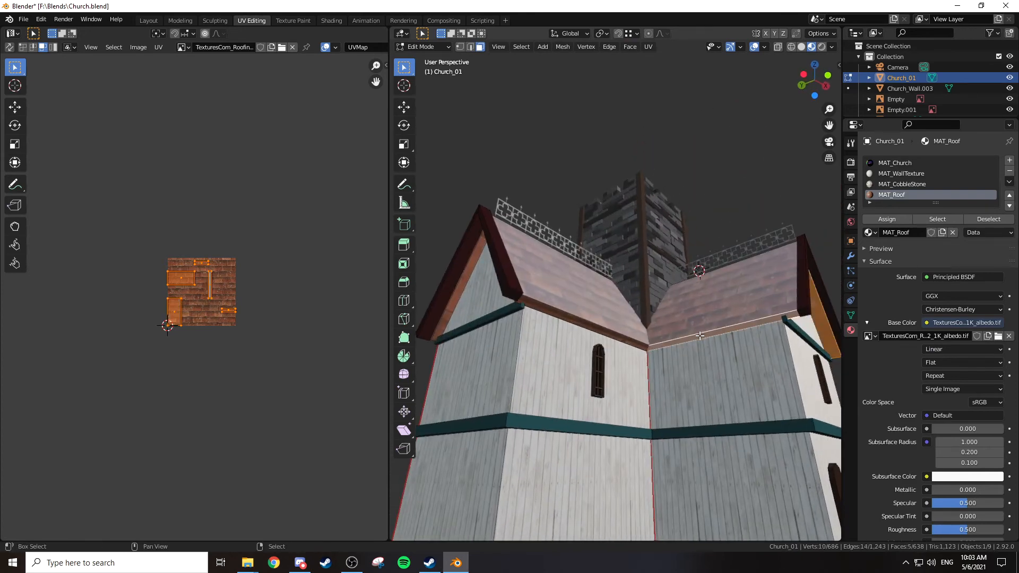
# Select the side wing's narrow eave edge face and scale and move its UV island to span about the texture's full width
pyautogui.click(613, 335)
pyautogui.scroll(4, 627, 337)
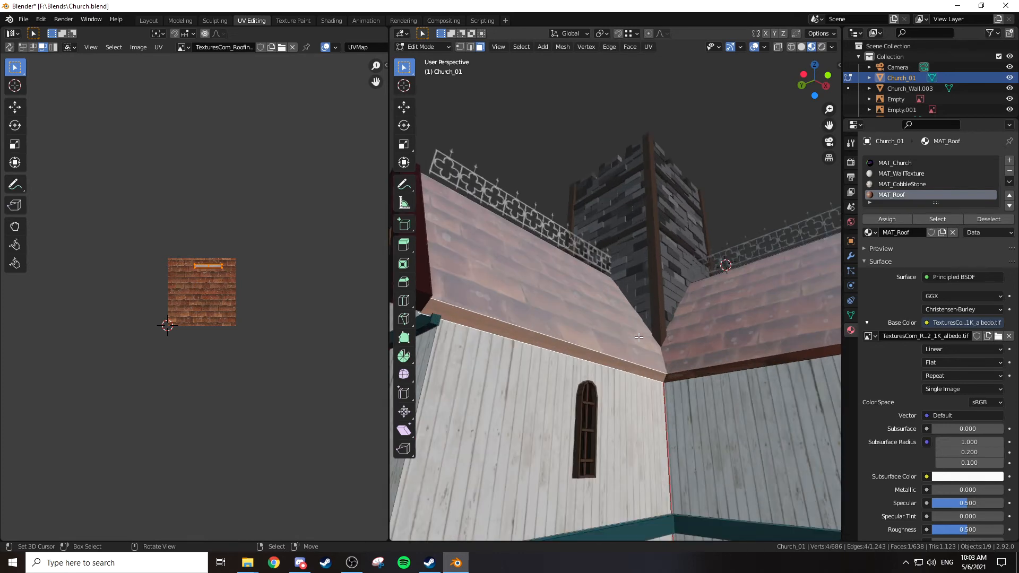
pyautogui.moveTo(634, 330); pyautogui.dragTo(689, 282, button='middle')
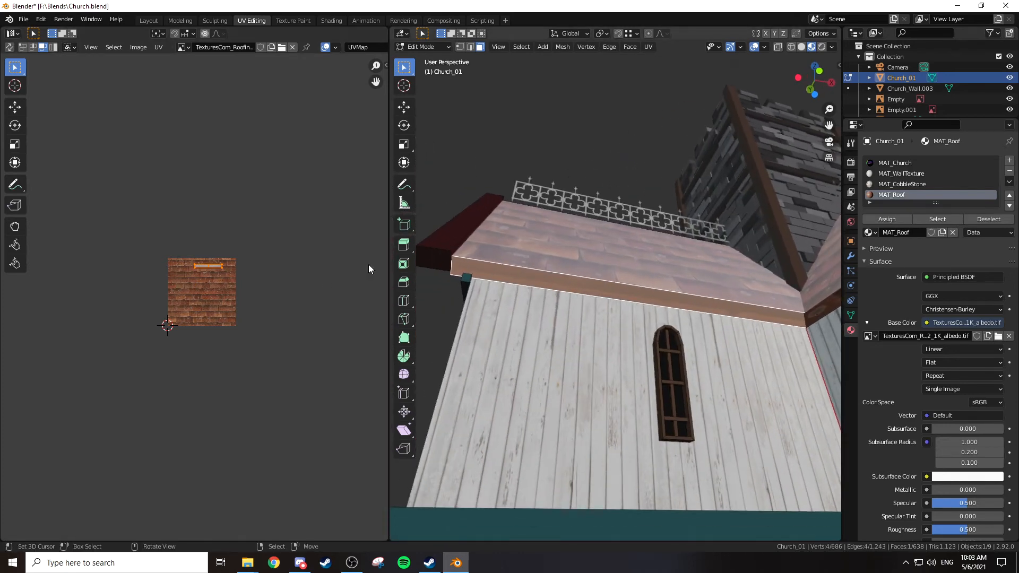
pyautogui.press('s')
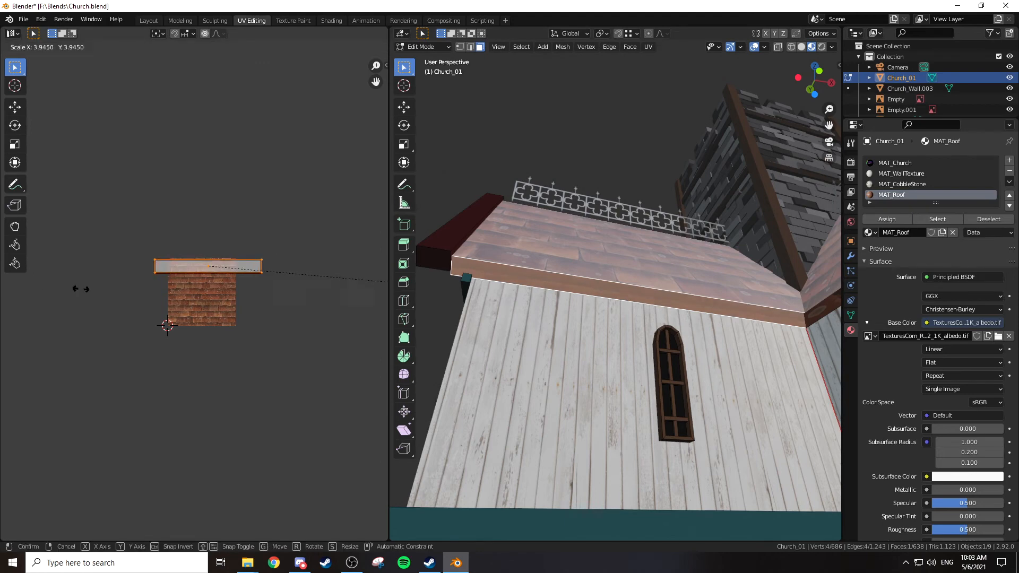
pyautogui.click(219, 291)
pyautogui.press('g')
pyautogui.click(257, 311)
pyautogui.press('s')
pyautogui.click(352, 324)
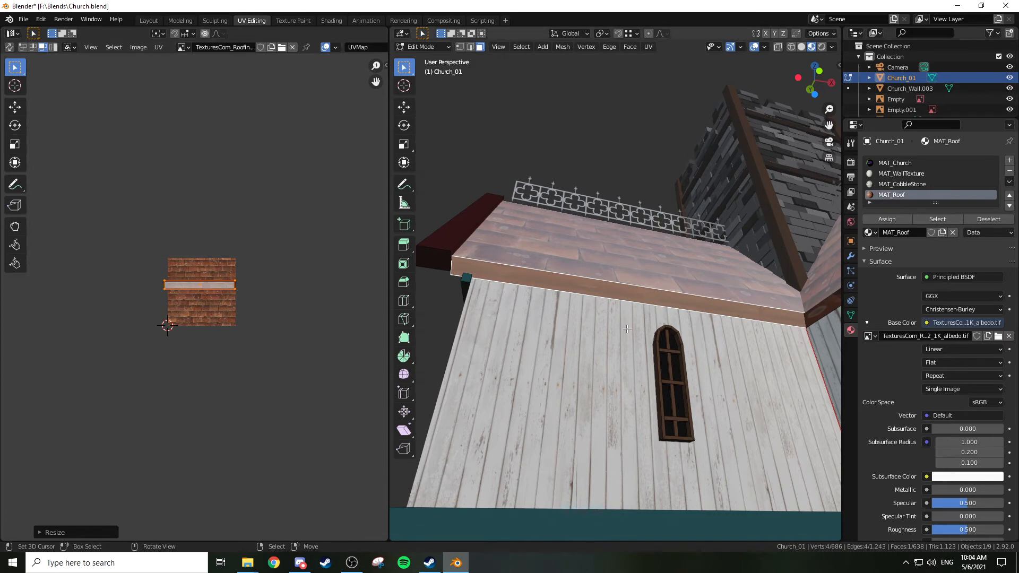
# Rotate the side wing eave's UV island by 90 degrees and enlarge it beyond the texture's height
pyautogui.write('r')
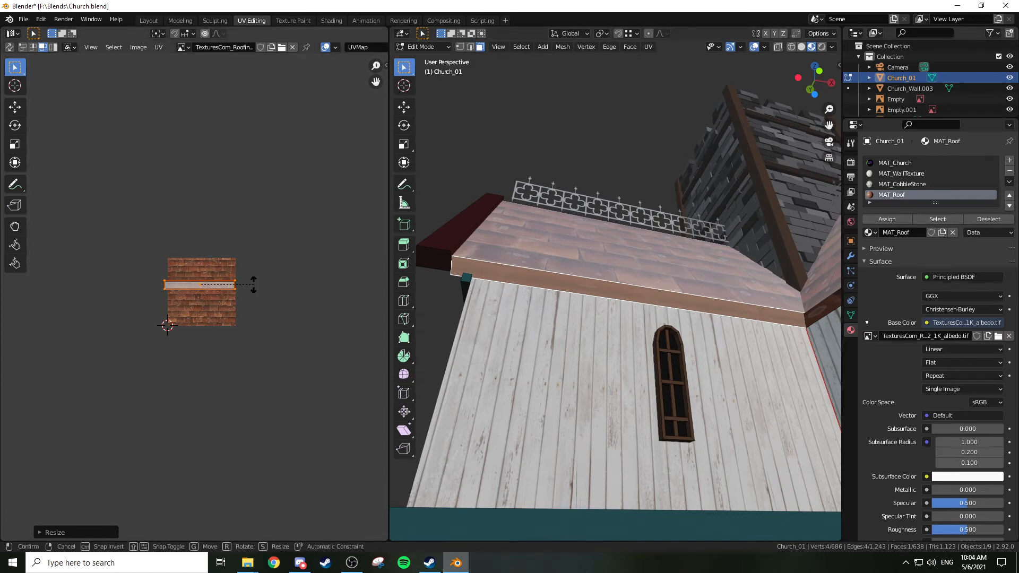
pyautogui.write('90')
pyautogui.press('Return')
pyautogui.press('s')
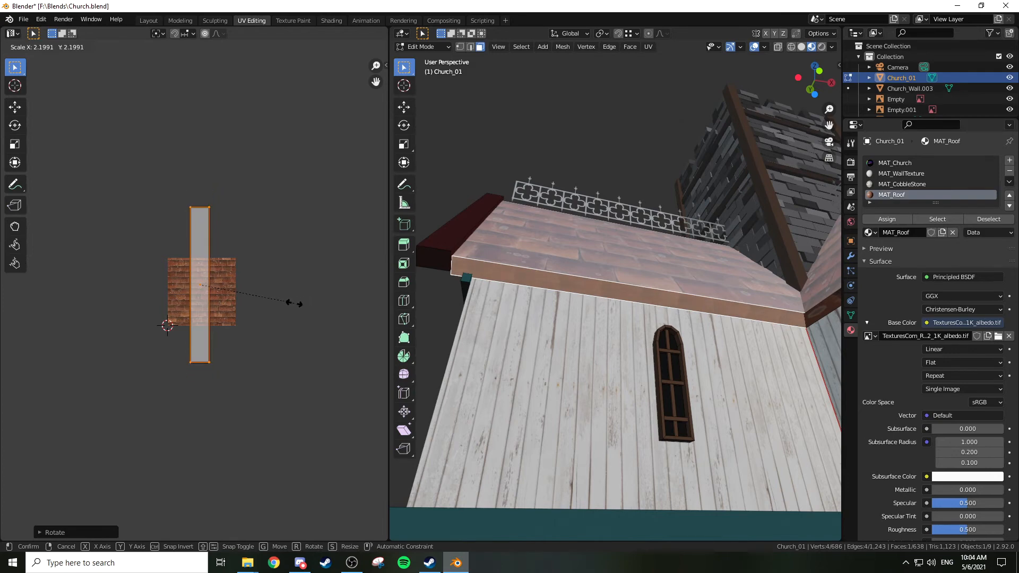
pyautogui.click(262, 304)
# Select the entrance wing's adjoining eave edge face, scale up its UV island and rotate it by 90 degrees
pyautogui.moveTo(467, 250); pyautogui.dragTo(641, 222, button='middle')
pyautogui.click(699, 227)
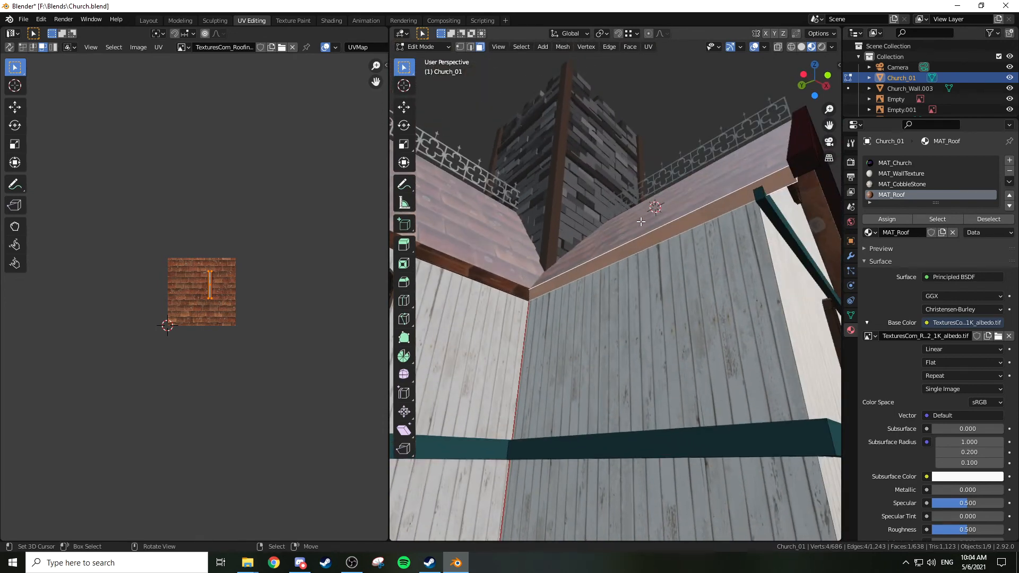
pyautogui.press('s')
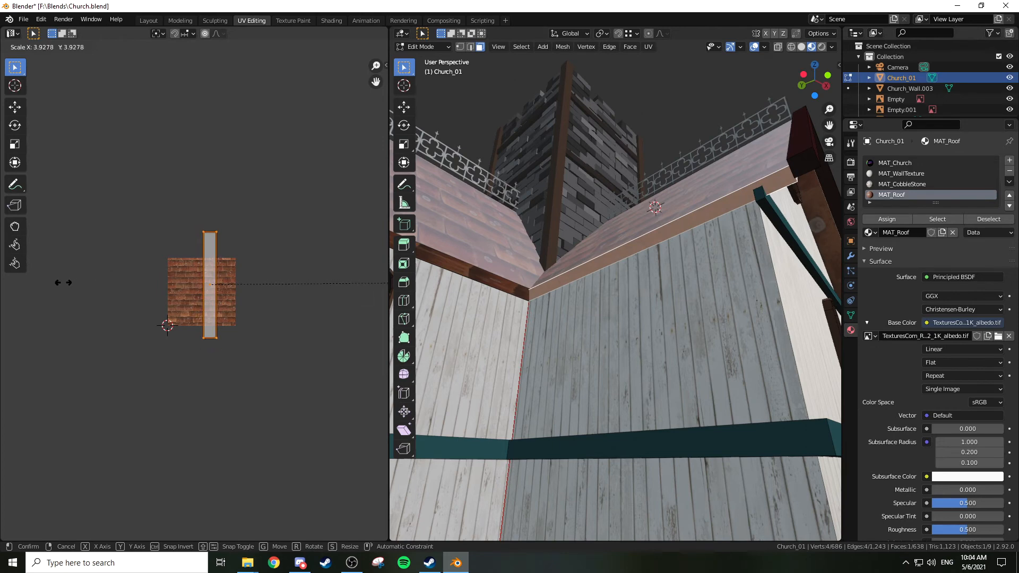
pyautogui.click(81, 288)
pyautogui.write('r90')
pyautogui.press('Return')
pyautogui.press('s')
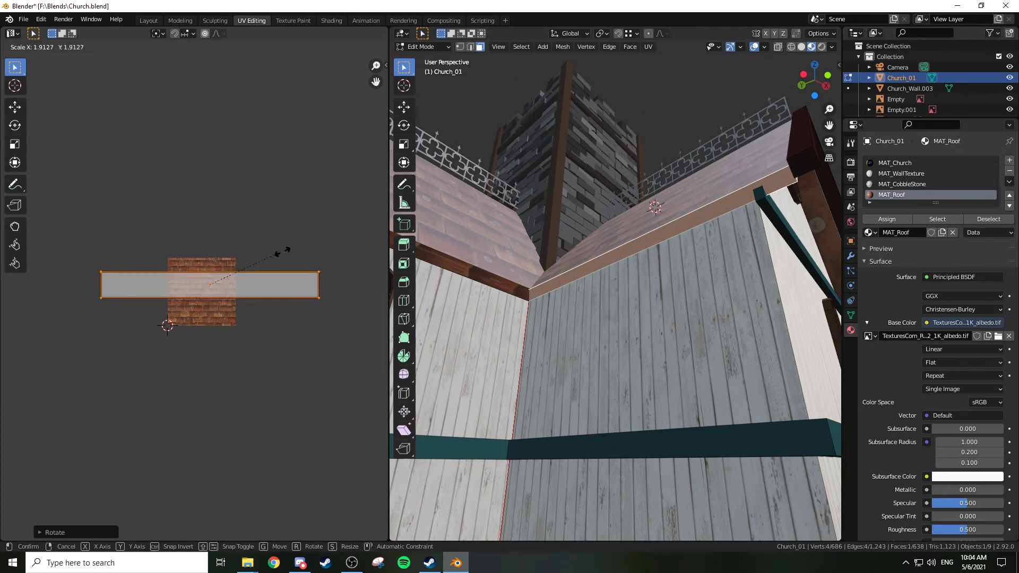
pyautogui.click(235, 271)
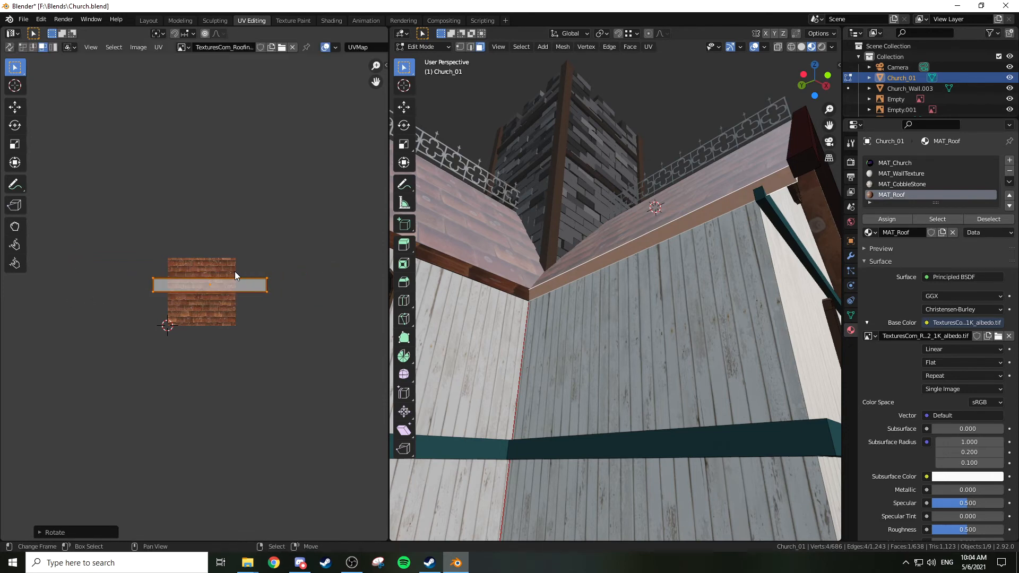
# Rotate the entrance wing eave's UV island by 90 degrees and shrink it to about the texture's height
pyautogui.write('r18')
pyautogui.press('Escape')
pyautogui.write('r90')
pyautogui.press('Return')
pyautogui.press('s')
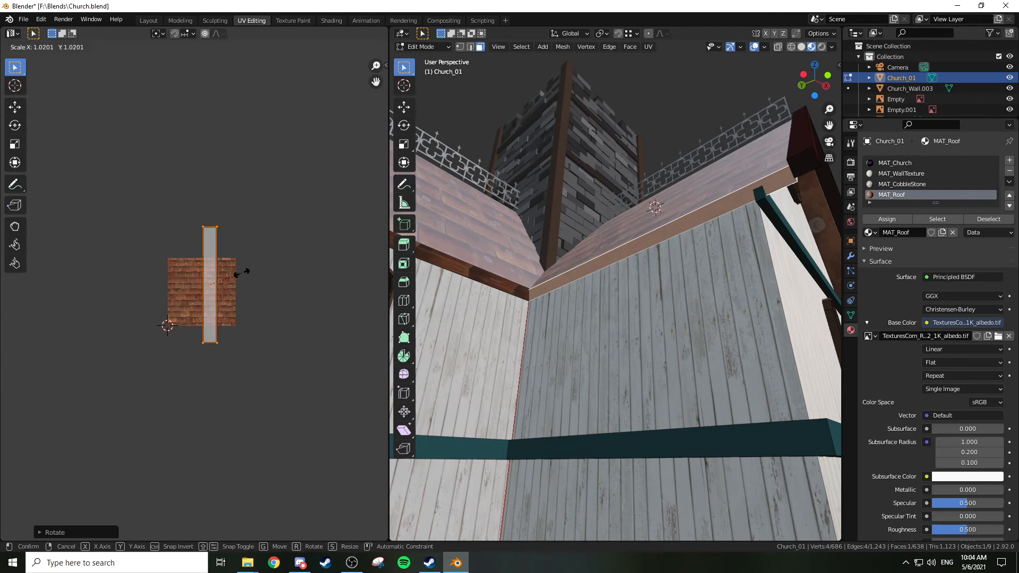
pyautogui.press('Escape')
pyautogui.press('s')
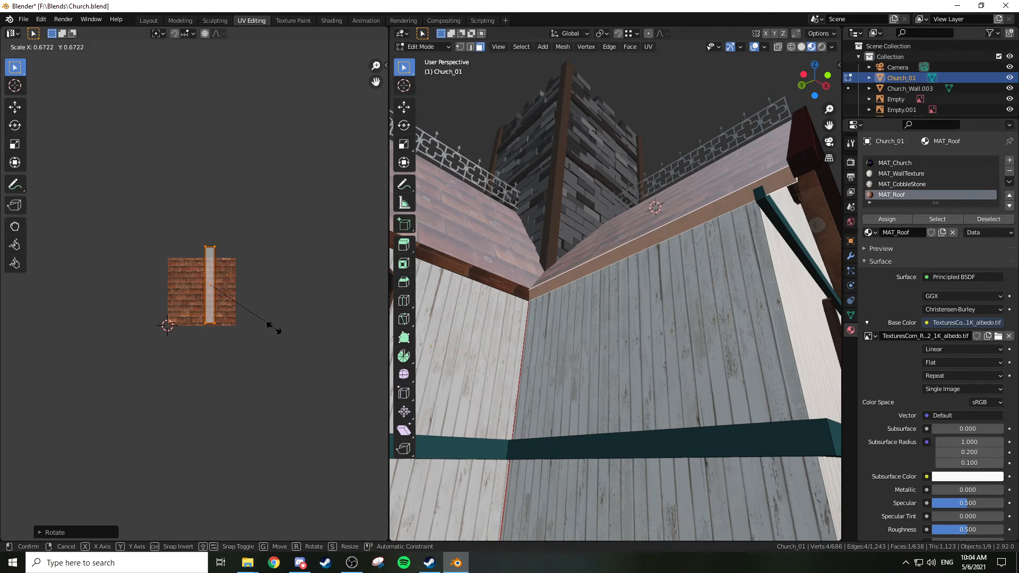
pyautogui.click(261, 325)
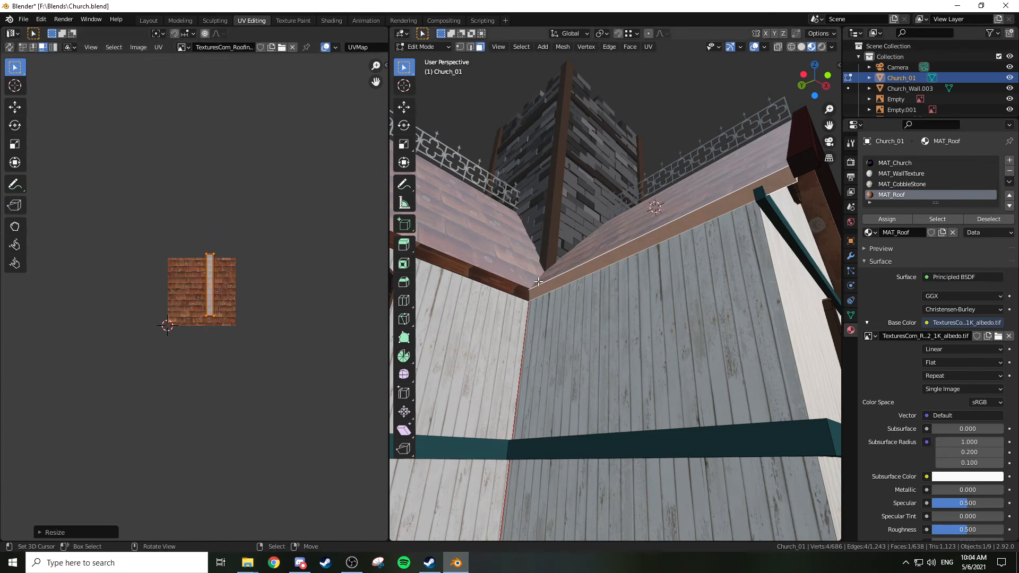
# Select the eave edge face on the wing's other side, enlarge its UV island to nearly the texture's height and move it towards the texture's middle
pyautogui.moveTo(553, 264); pyautogui.dragTo(629, 210, button='middle')
pyautogui.click(629, 210)
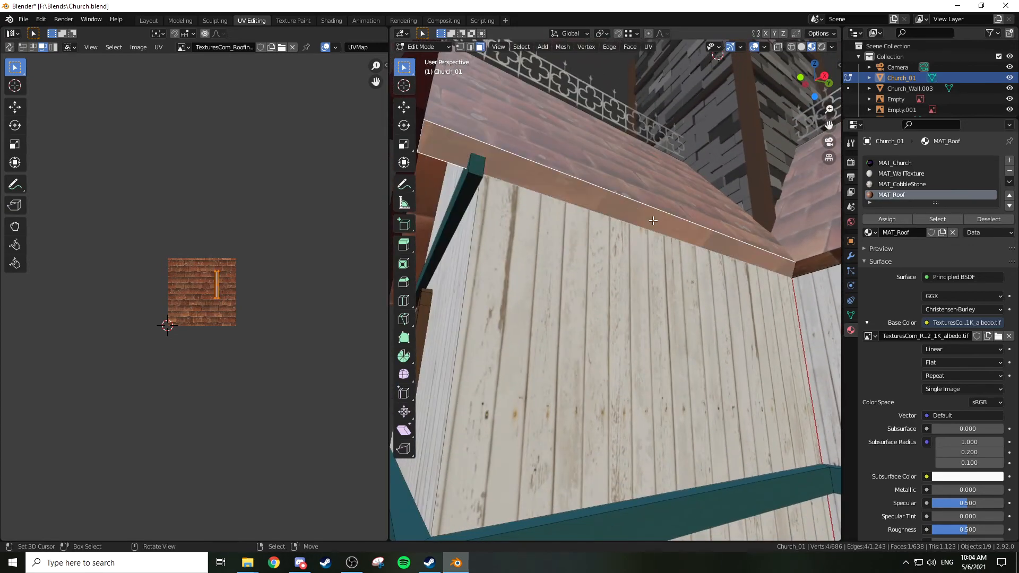
pyautogui.scroll(-4, 652, 220)
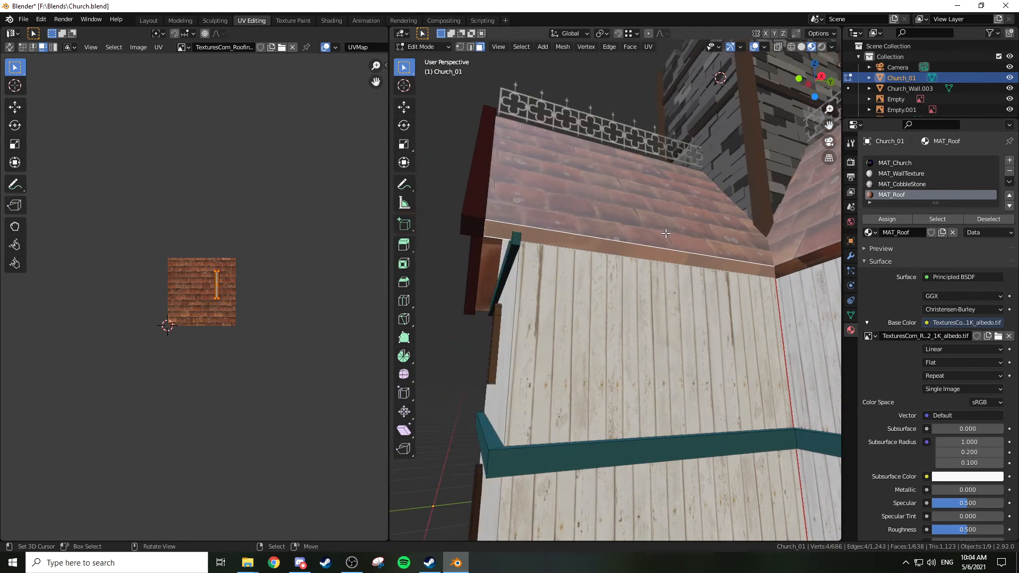
pyautogui.press('s')
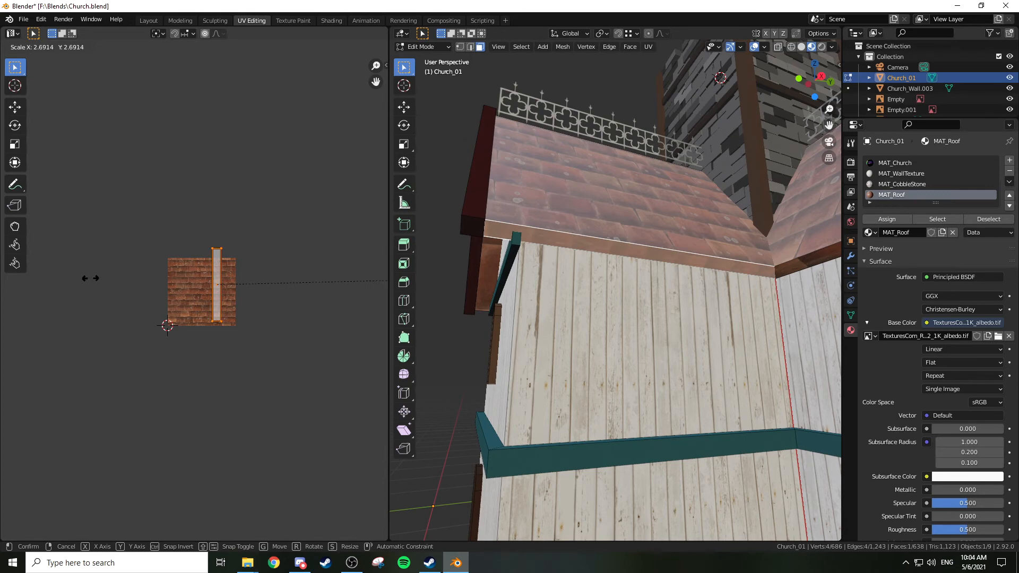
pyautogui.click(57, 284)
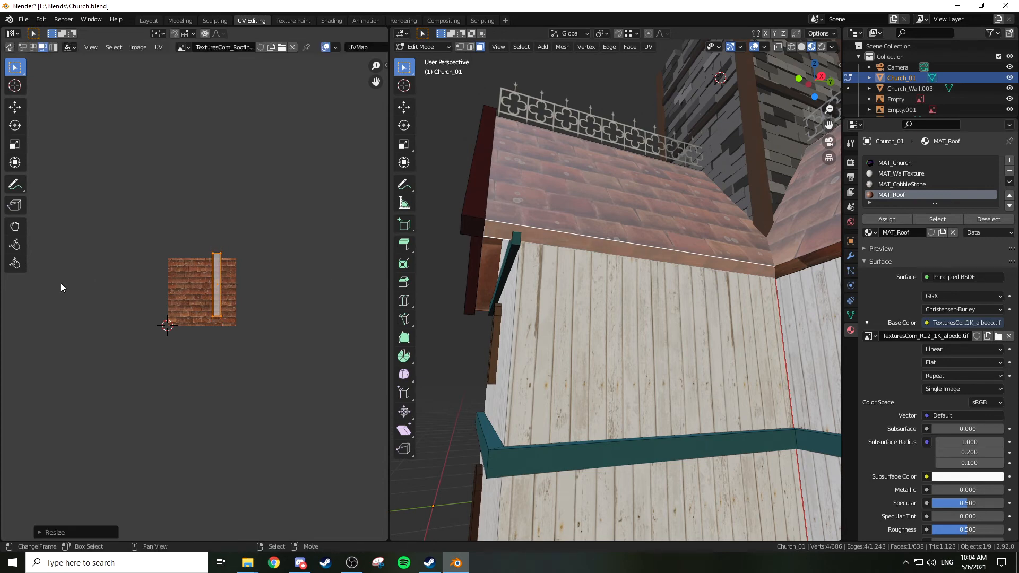
pyautogui.press('g')
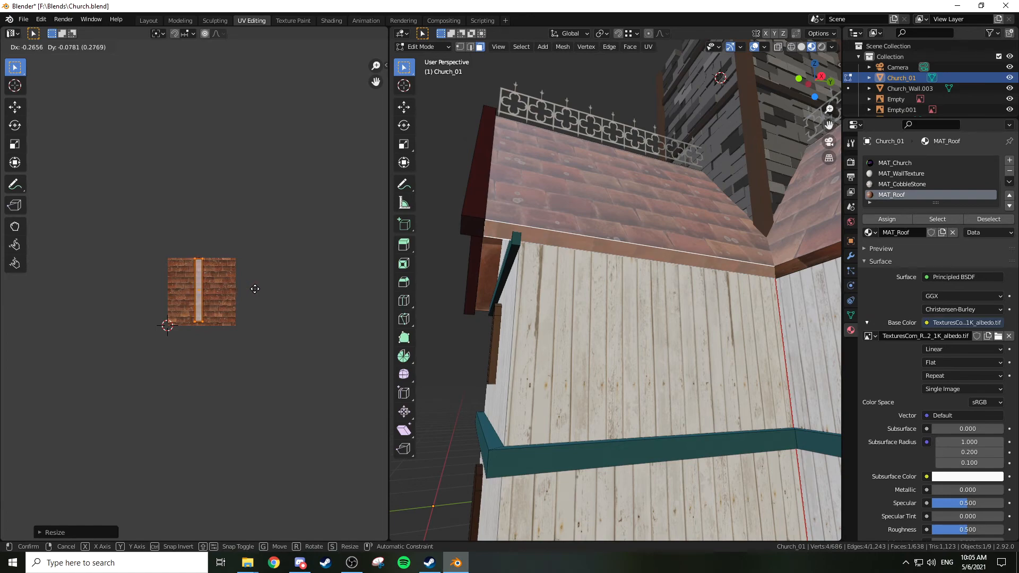
pyautogui.click(240, 251)
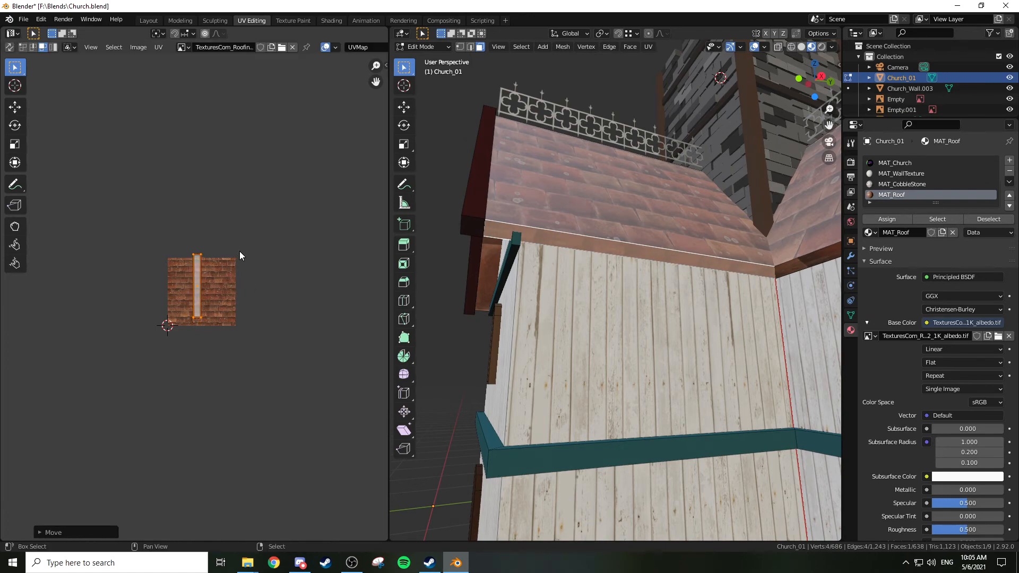
# Select the adjoining eave edge face on the wing with the arched window and enlarge its UV island beyond the texture's height
pyautogui.moveTo(743, 255); pyautogui.dragTo(637, 189, button='middle')
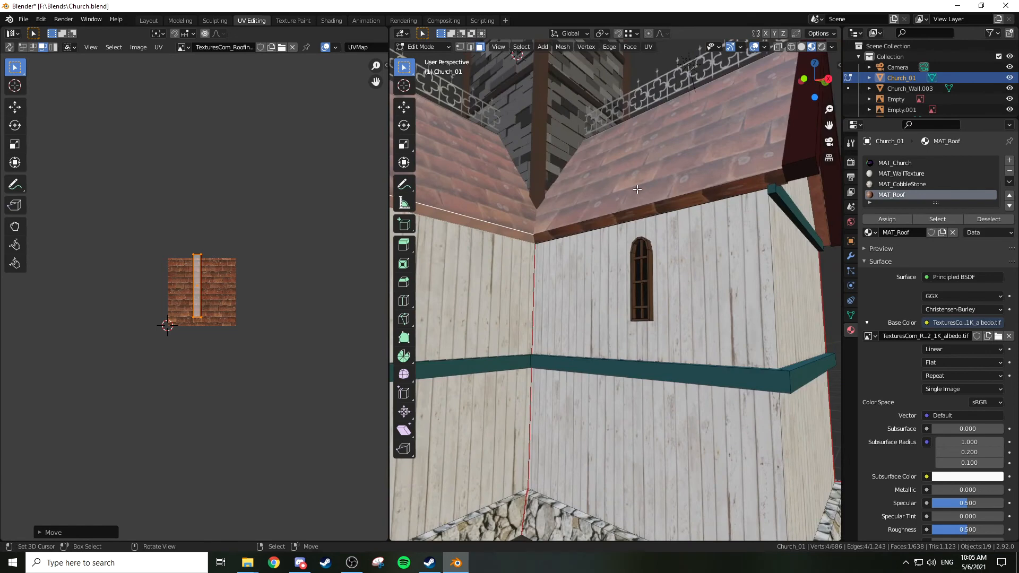
pyautogui.press('s')
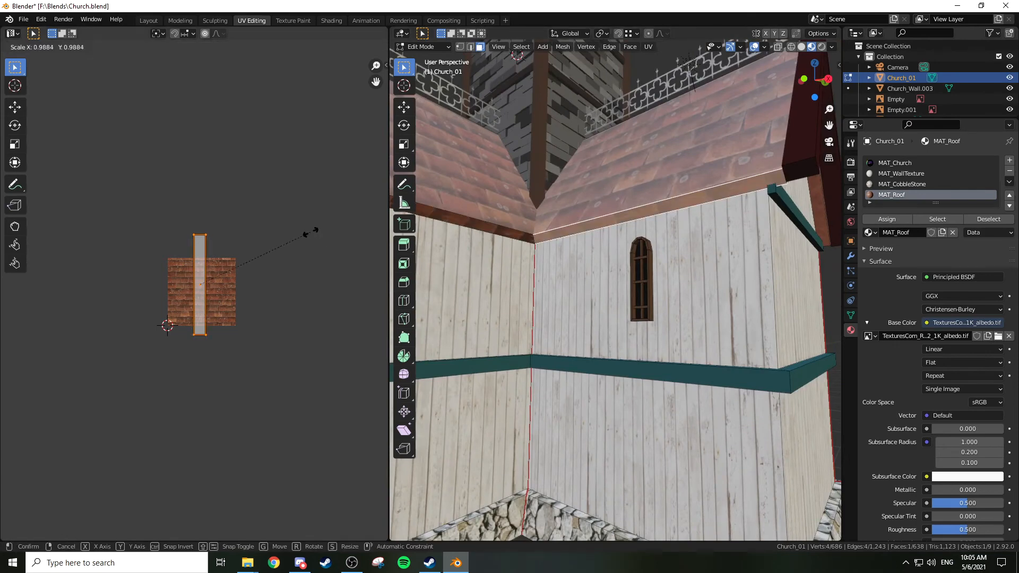
pyautogui.click(251, 231)
# Select the narrow trim faces beneath both roof slopes of the side wing's gable
pyautogui.moveTo(509, 239); pyautogui.dragTo(545, 233, button='middle')
pyautogui.click(517, 198)
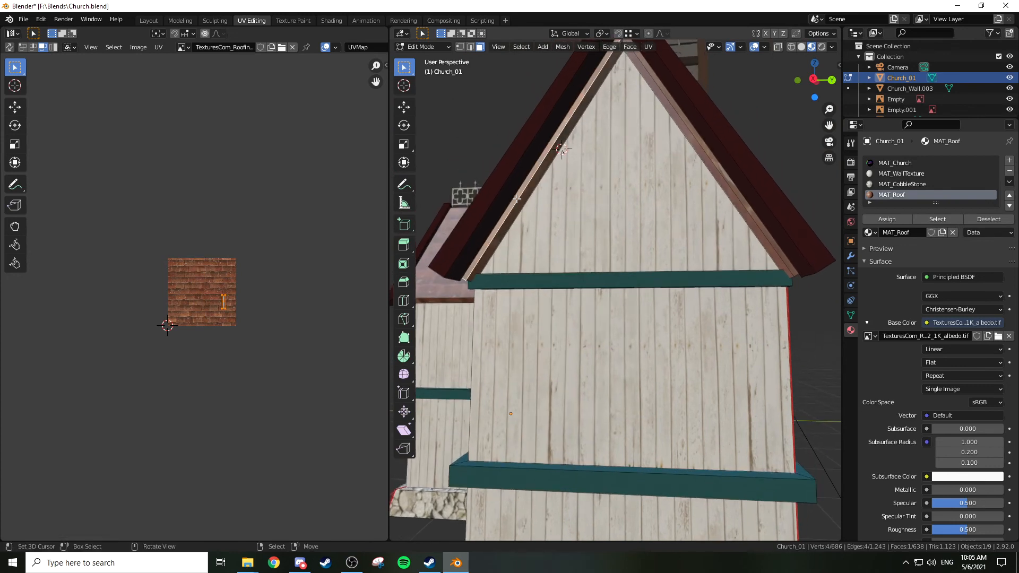
pyautogui.keyDown('shift'); pyautogui.click(525, 197); pyautogui.keyUp('shift')
pyautogui.keyDown('shift'); pyautogui.click(524, 196); pyautogui.keyUp('shift')
pyautogui.keyDown('shift'); pyautogui.click(524, 196); pyautogui.keyUp('shift')
pyautogui.keyDown('shift'); pyautogui.click(705, 158); pyautogui.keyUp('shift')
pyautogui.keyDown('shift'); pyautogui.click(709, 158); pyautogui.keyUp('shift')
pyautogui.moveTo(441, 201); pyautogui.dragTo(602, 199, button='middle')
pyautogui.scroll(-3, 538, 240)
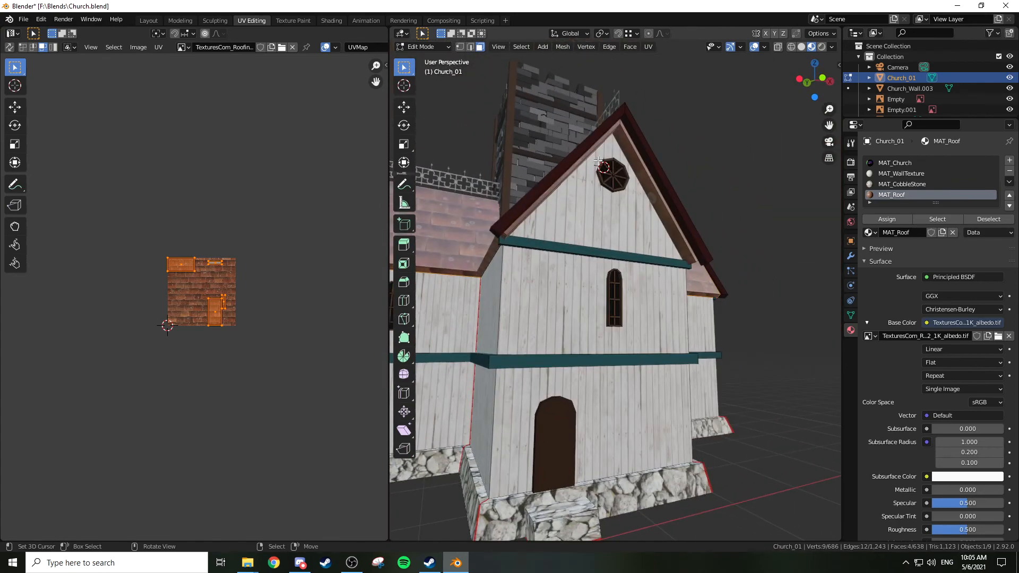
# Add the trim faces beneath both roof slopes of the entrance gable with the round window to the selection
pyautogui.scroll(4, 603, 176)
pyautogui.keyDown('shift'); pyautogui.moveTo(616, 127); pyautogui.dragTo(631, 196, button='middle'); pyautogui.keyUp('shift')
pyautogui.keyDown('shift'); pyautogui.click(670, 107); pyautogui.keyUp('shift')
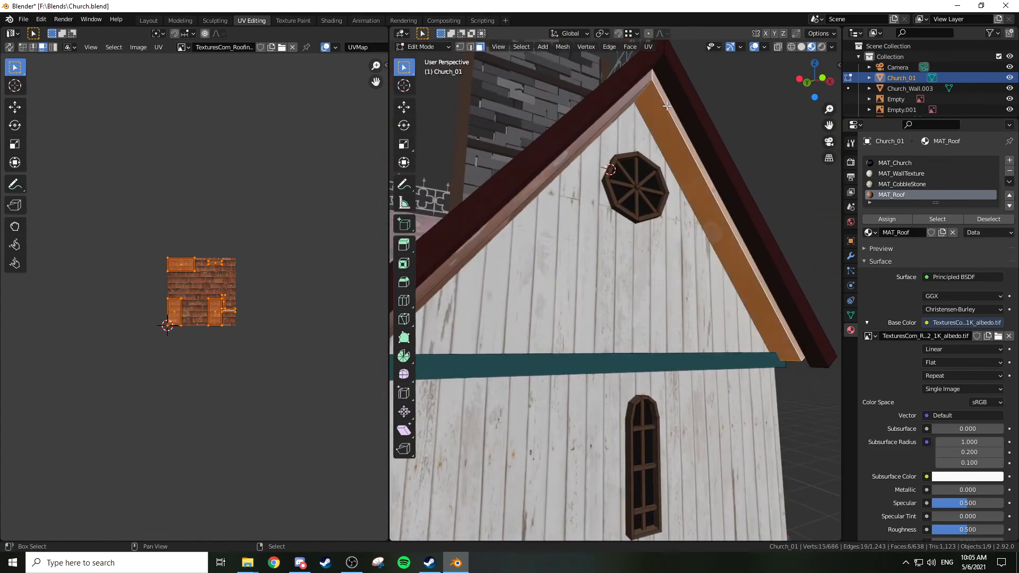
pyautogui.keyDown('shift'); pyautogui.click(637, 96); pyautogui.keyUp('shift')
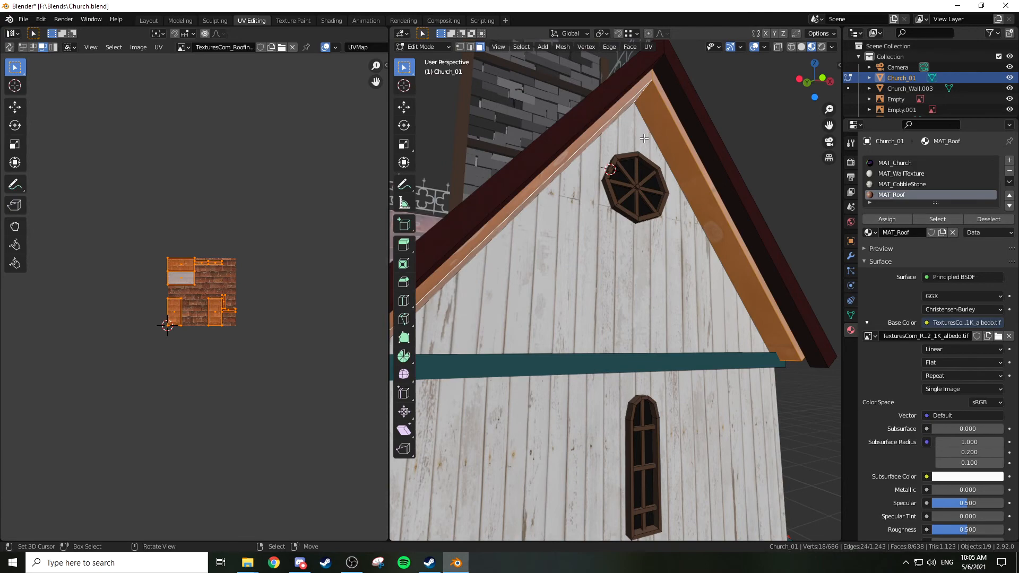
# Add the opposite side wing's gable trim faces to the selection and assign MAT_WallTexture to all selected trim faces
pyautogui.moveTo(646, 136); pyautogui.dragTo(659, 161, button='middle')
pyautogui.scroll(-3, 659, 161)
pyautogui.moveTo(634, 234); pyautogui.dragTo(690, 203, button='middle')
pyautogui.scroll(2, 567, 166)
pyautogui.moveTo(567, 166); pyautogui.dragTo(611, 130, button='middle')
pyautogui.keyDown('shift'); pyautogui.click(611, 96); pyautogui.keyUp('shift')
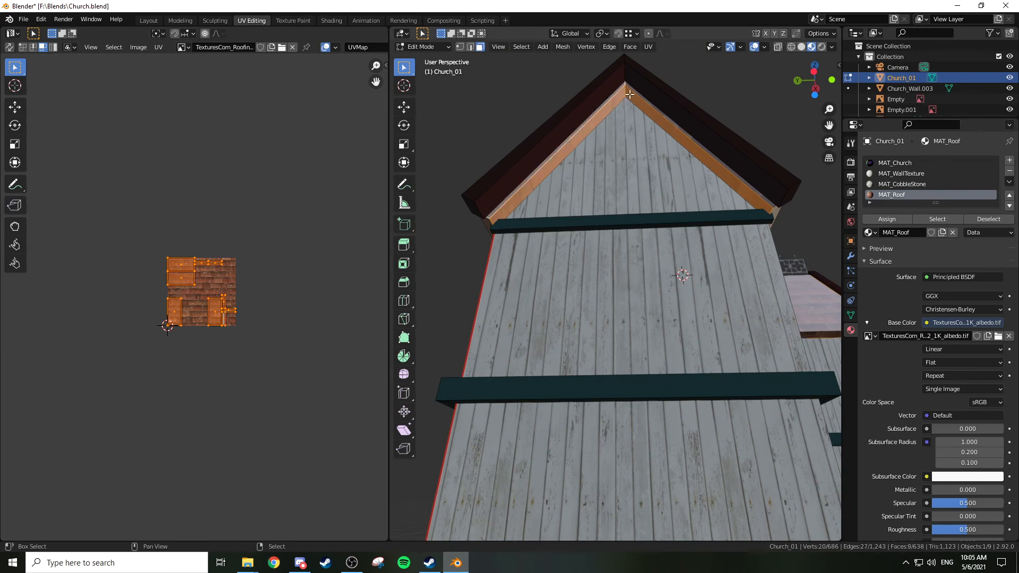
pyautogui.keyDown('shift'); pyautogui.click(640, 95); pyautogui.keyUp('shift')
pyautogui.moveTo(639, 95); pyautogui.dragTo(530, 178, button='middle')
pyautogui.scroll(-1, 721, 238)
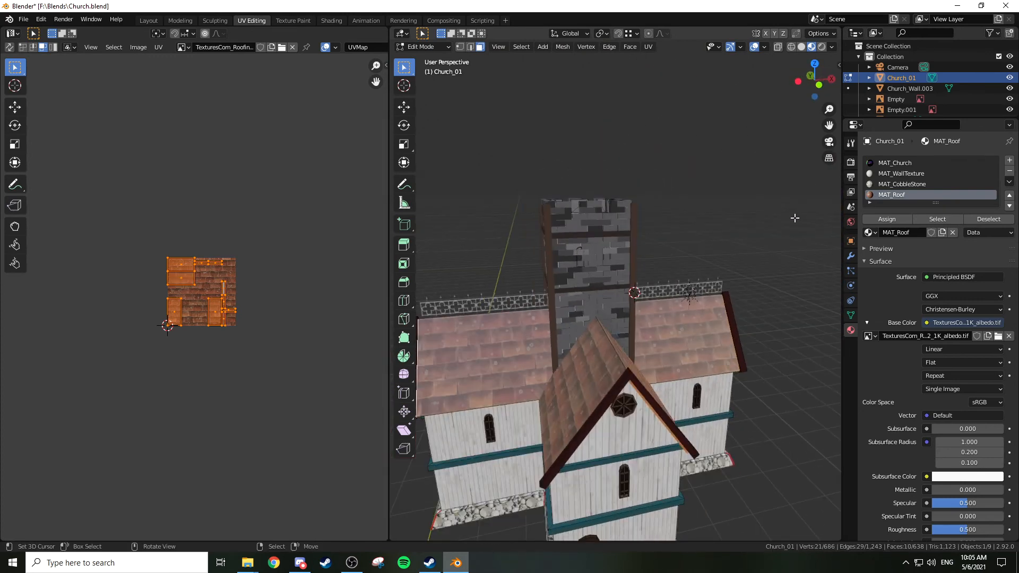
pyautogui.click(925, 175)
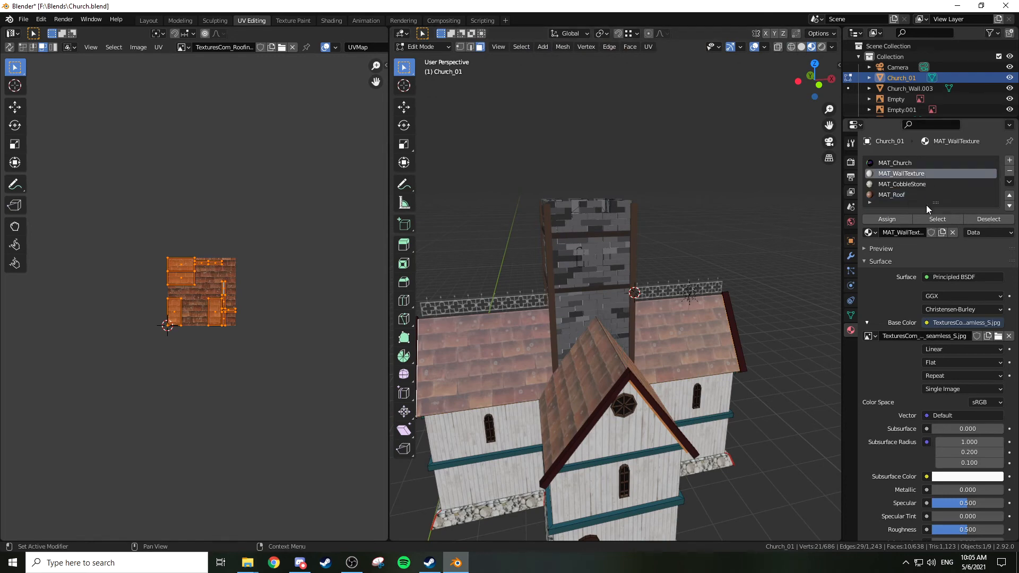
pyautogui.click(896, 221)
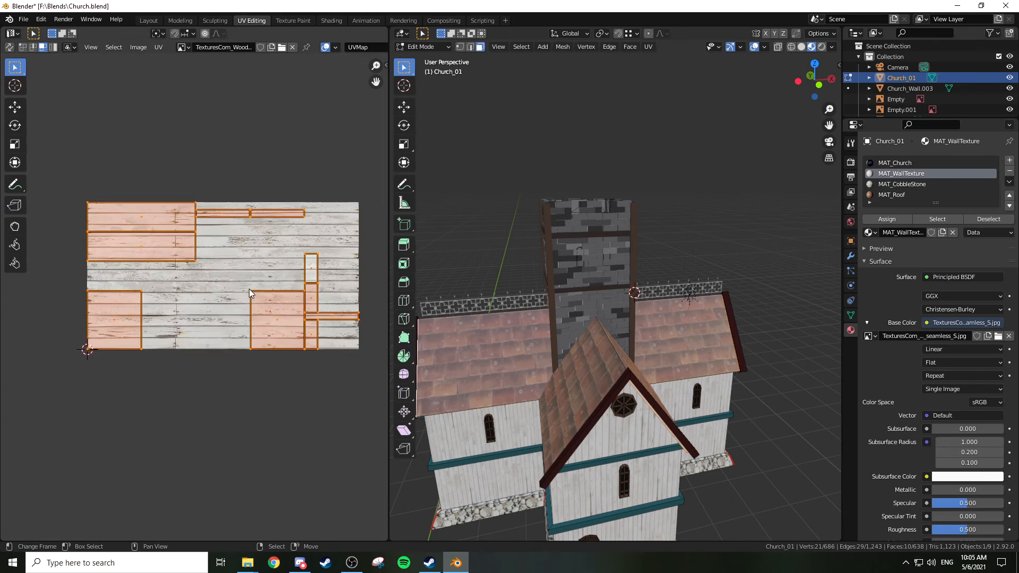
# Select the side gable's trim faces, rotate the narrow UV island by 90 degrees and scale it up about 1.6 times
pyautogui.scroll(2, 249, 289)
pyautogui.scroll(-1, 698, 361)
pyautogui.moveTo(698, 361); pyautogui.dragTo(653, 302, button='middle')
pyautogui.scroll(4, 653, 302)
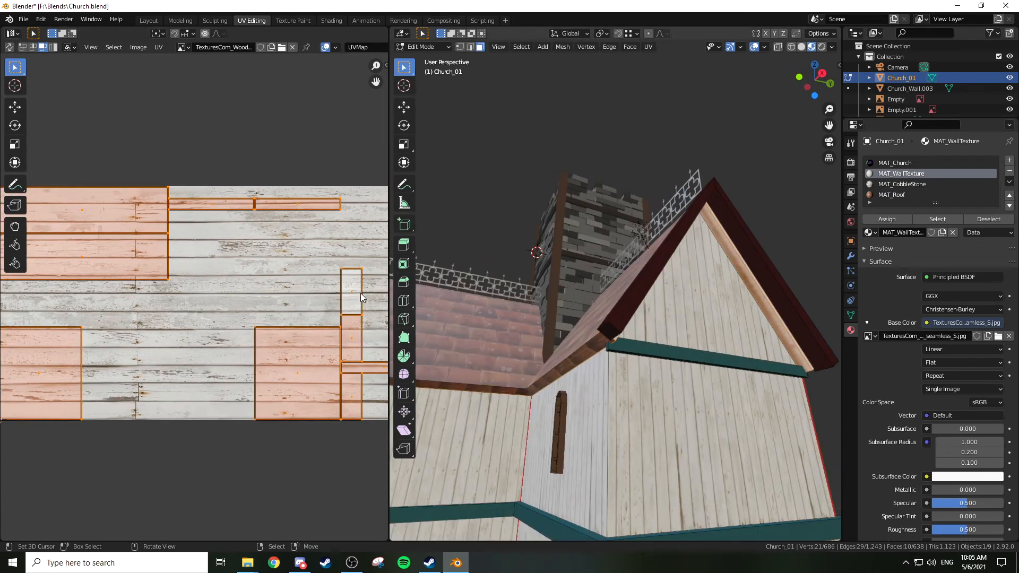
pyautogui.rightClick(756, 291)
pyautogui.rightClick(754, 287)
pyautogui.keyDown('shift'); pyautogui.rightClick(757, 287); pyautogui.keyUp('shift')
pyautogui.rightClick(326, 209)
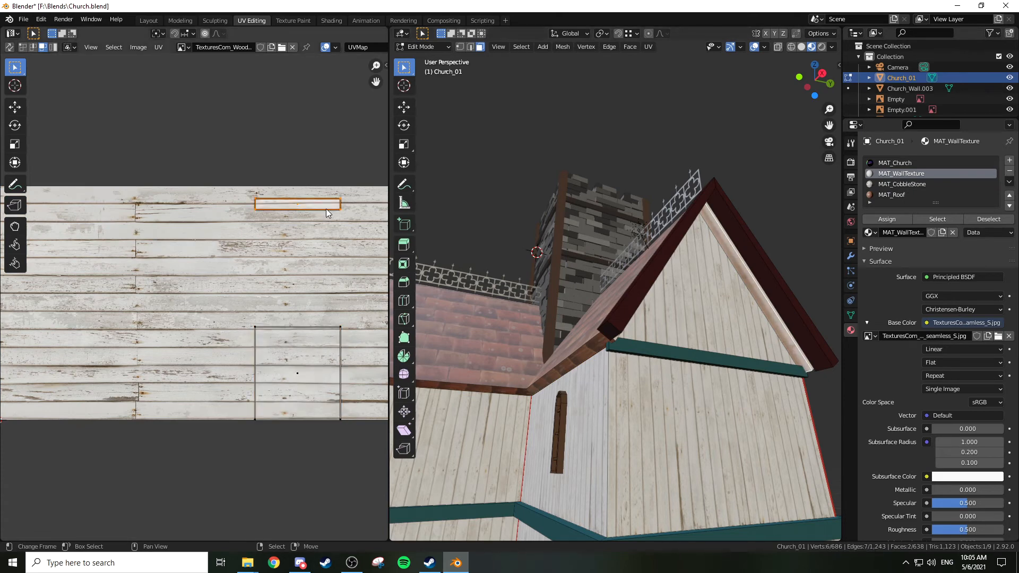
pyautogui.write('r90')
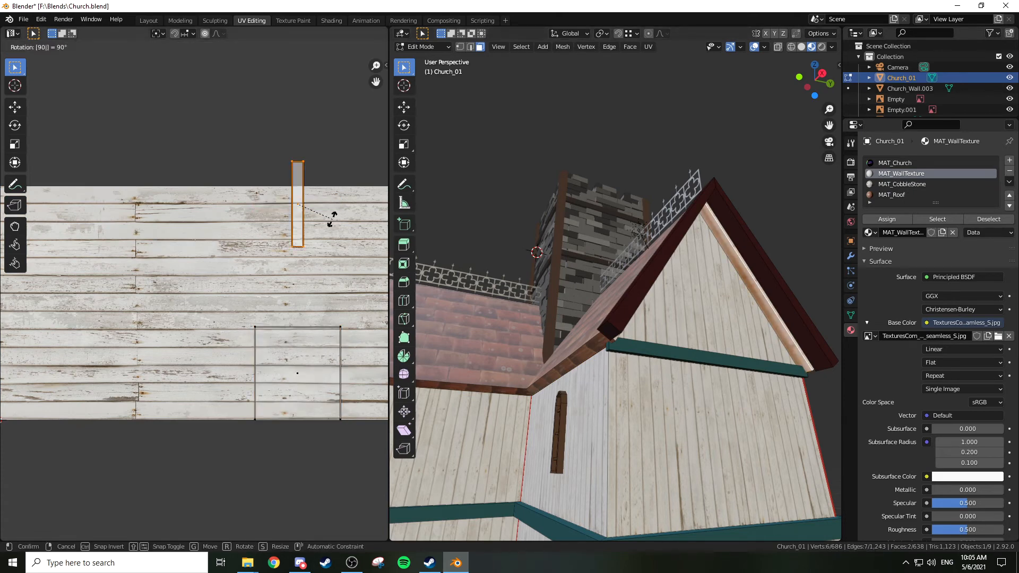
pyautogui.write('s')
pyautogui.press('Escape')
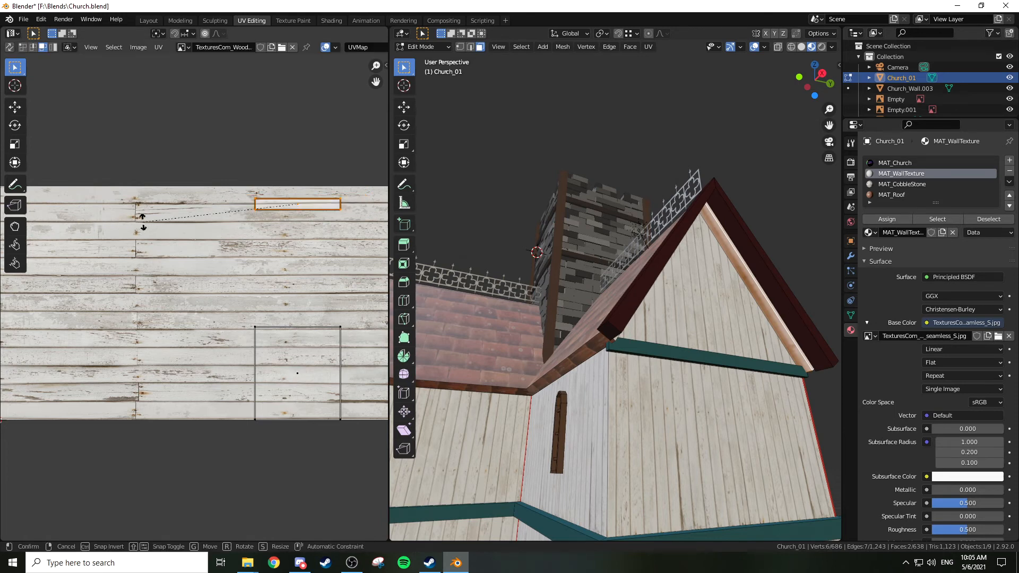
pyautogui.press('s')
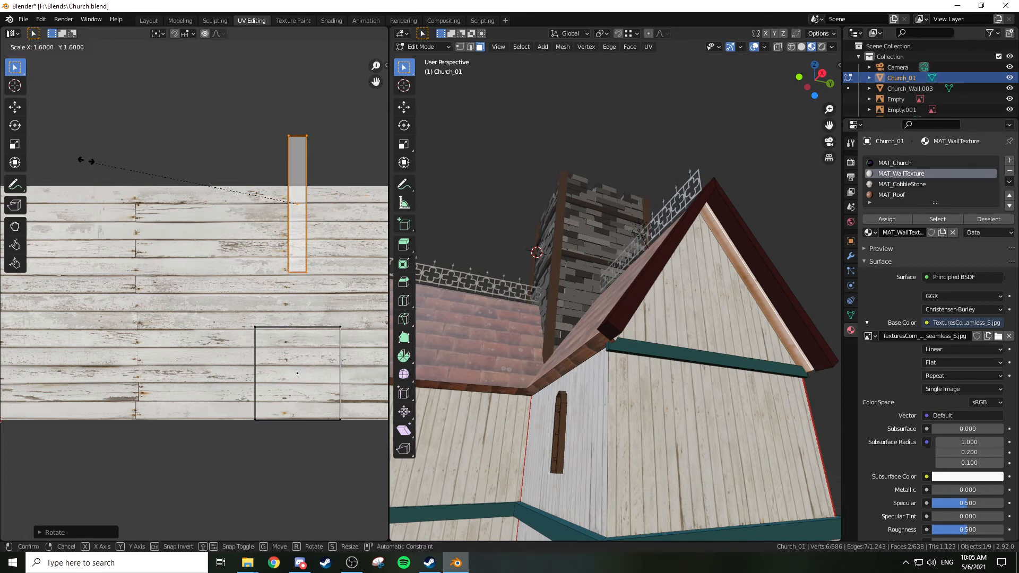
pyautogui.click(84, 158)
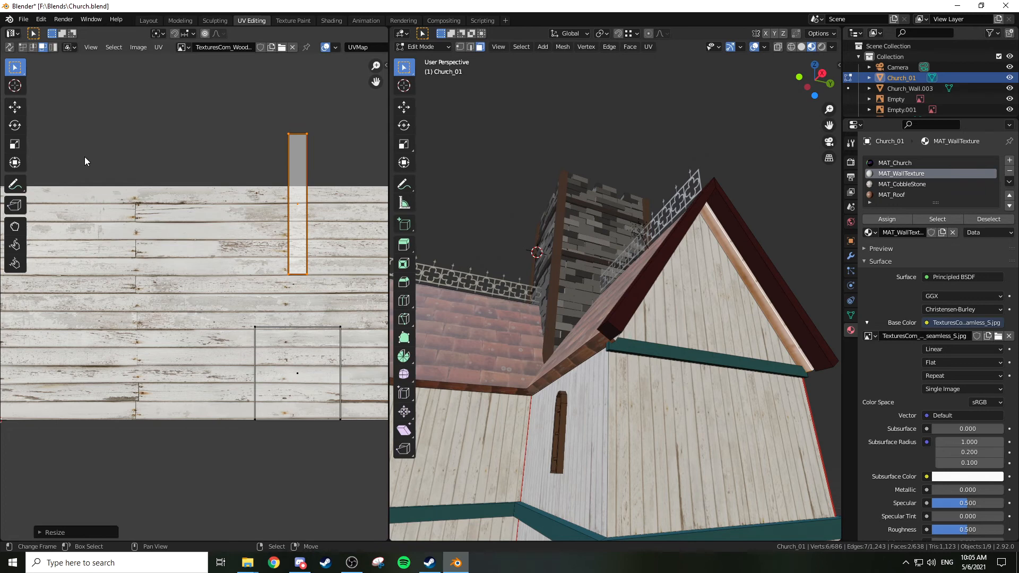
# Select the single trim face along the side gable's slope and move its UV island onto the middle planks of the wood texture
pyautogui.click(766, 307)
pyautogui.press('a')
pyautogui.press('g')
pyautogui.click(215, 229)
pyautogui.press('s')
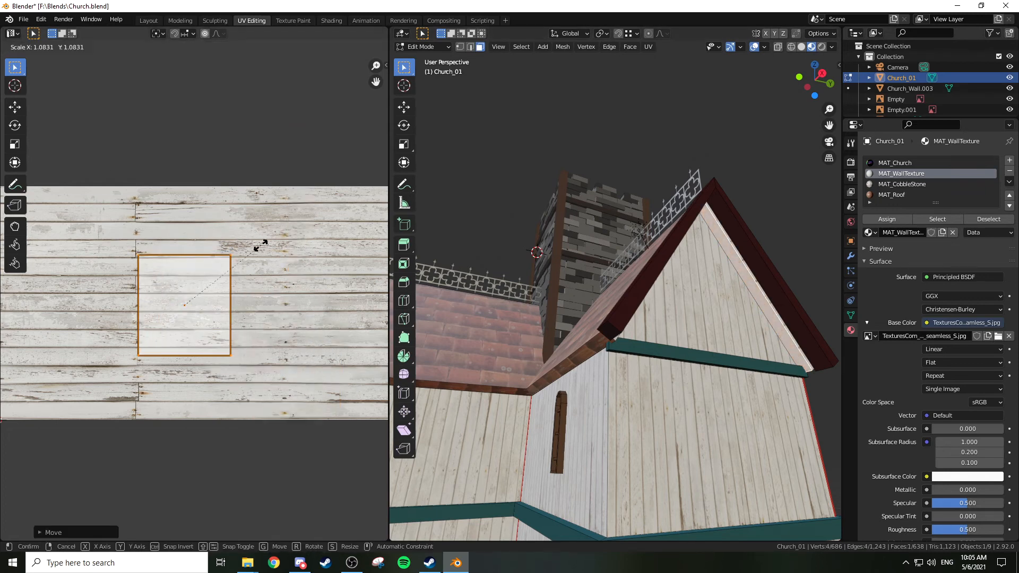
pyautogui.rightClick(329, 291)
pyautogui.press('s')
pyautogui.press('x')
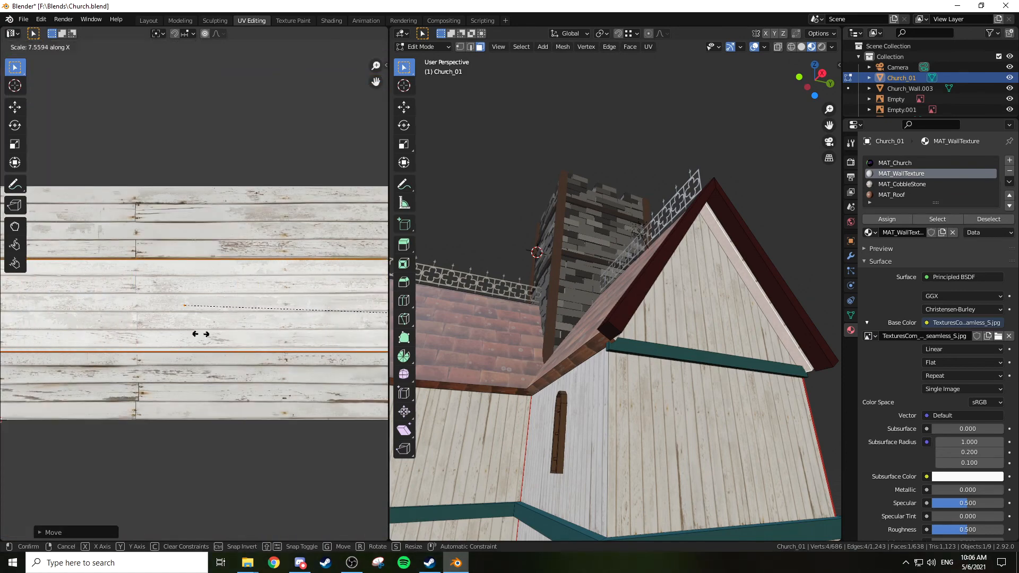
pyautogui.rightClick(201, 334)
pyautogui.press('s')
pyautogui.press('y')
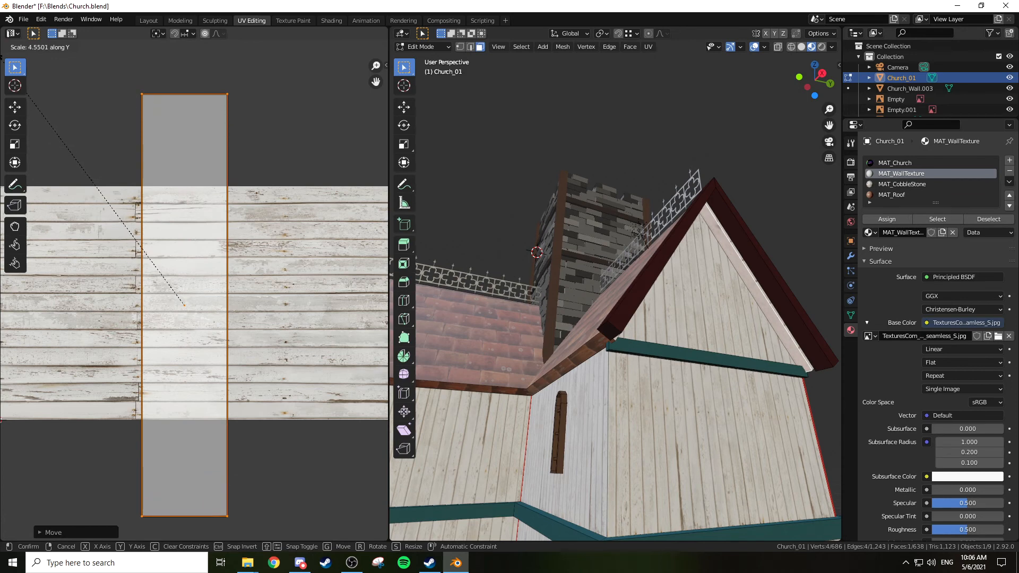
pyautogui.rightClick(2, 59)
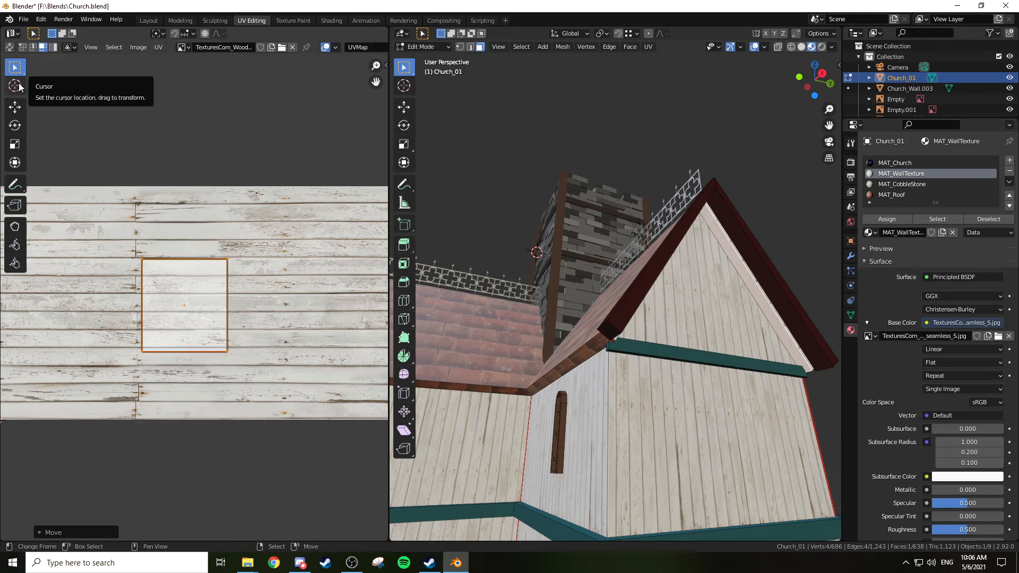
# Scale the gable trim face's UV island by 10 along Y and rotate it by 90 degrees
pyautogui.write('sy10')
pyautogui.press('Return')
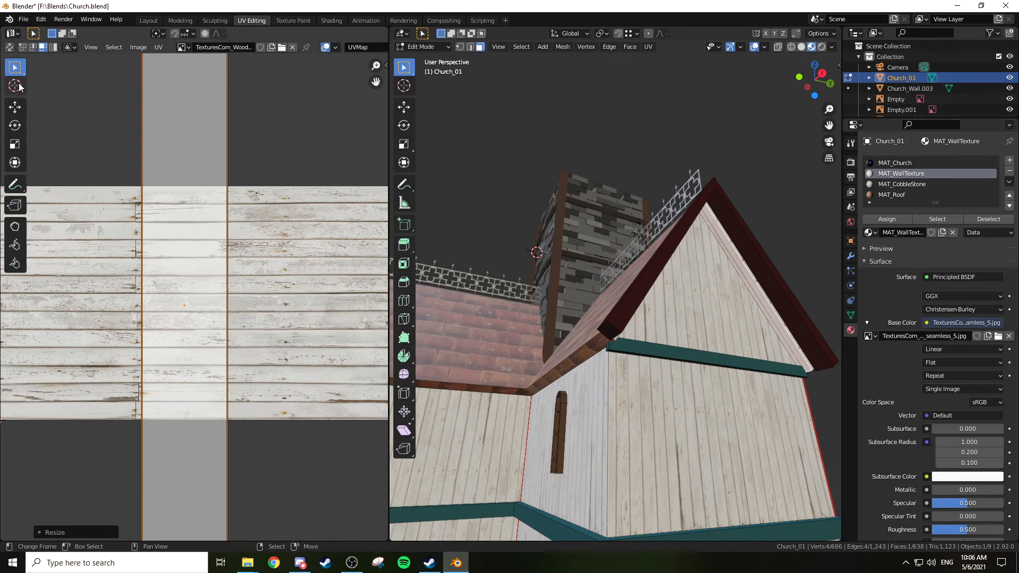
pyautogui.write('r90')
pyautogui.press('Return')
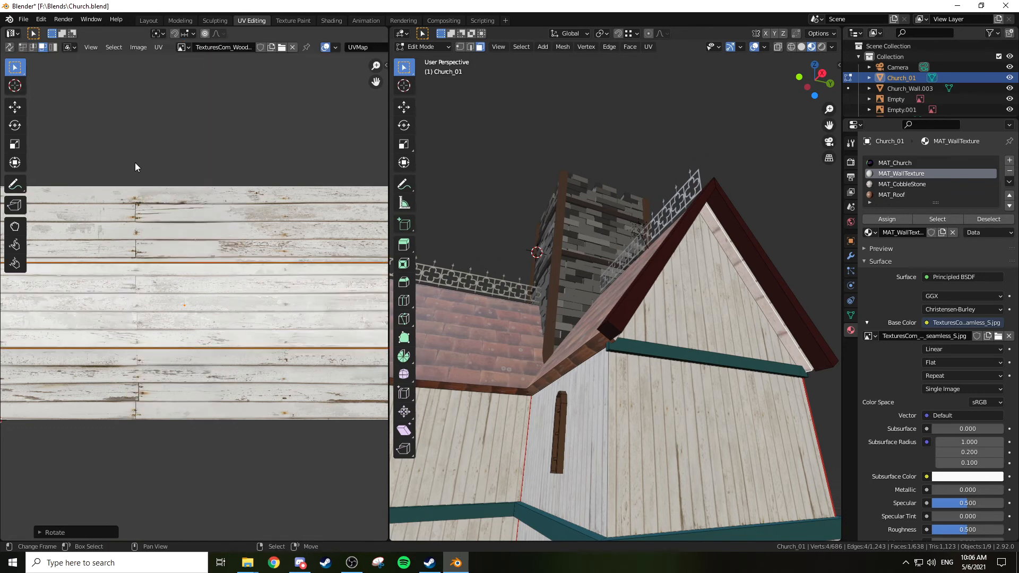
# Stretch the gable trim face's UV island along Y beyond the wood texture's height and check the planks on the gable
pyautogui.press('s')
pyautogui.press('y')
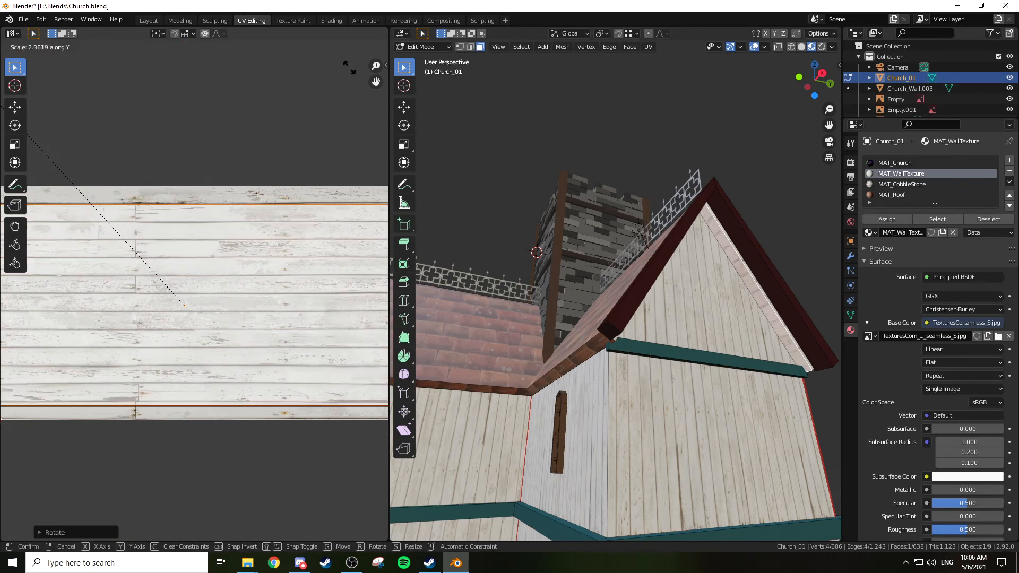
pyautogui.click(215, 406)
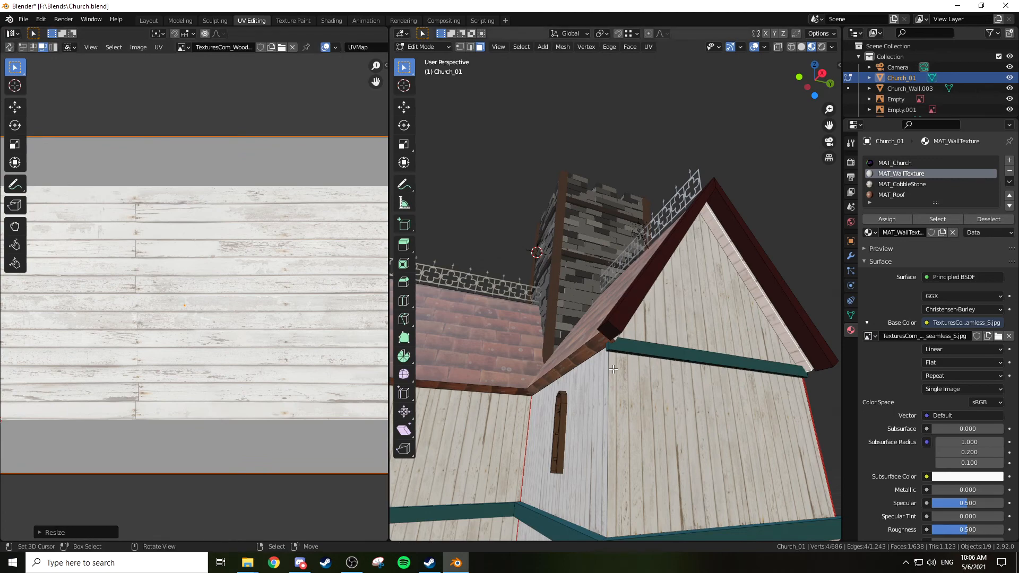
pyautogui.scroll(4, 646, 266)
pyautogui.keyDown('shift'); pyautogui.moveTo(759, 281); pyautogui.dragTo(676, 270, button='middle'); pyautogui.keyUp('shift')
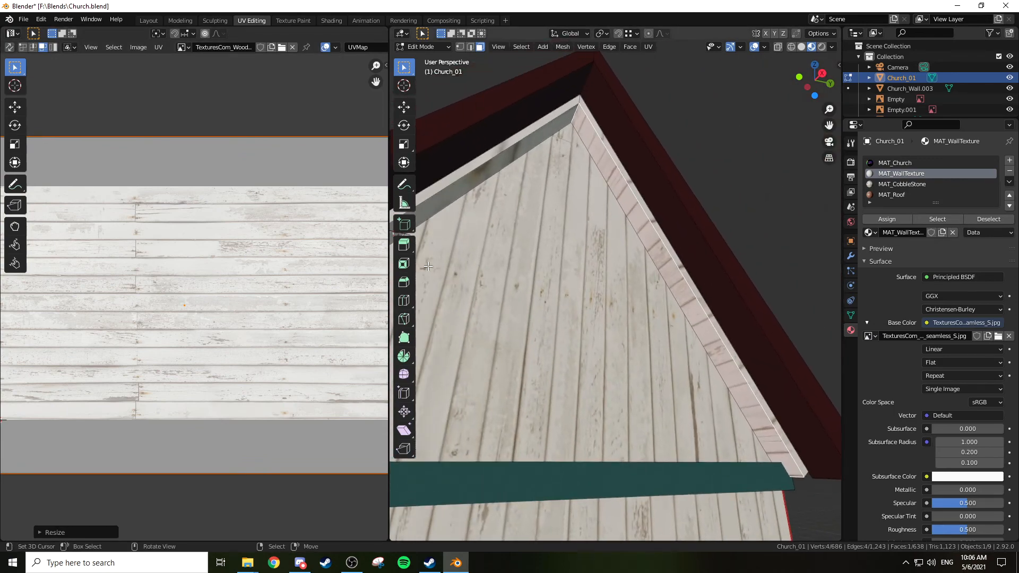
pyautogui.moveTo(568, 261); pyautogui.dragTo(523, 260, button='middle')
pyautogui.keyDown('shift'); pyautogui.moveTo(523, 260); pyautogui.dragTo(622, 224, button='middle'); pyautogui.keyUp('shift')
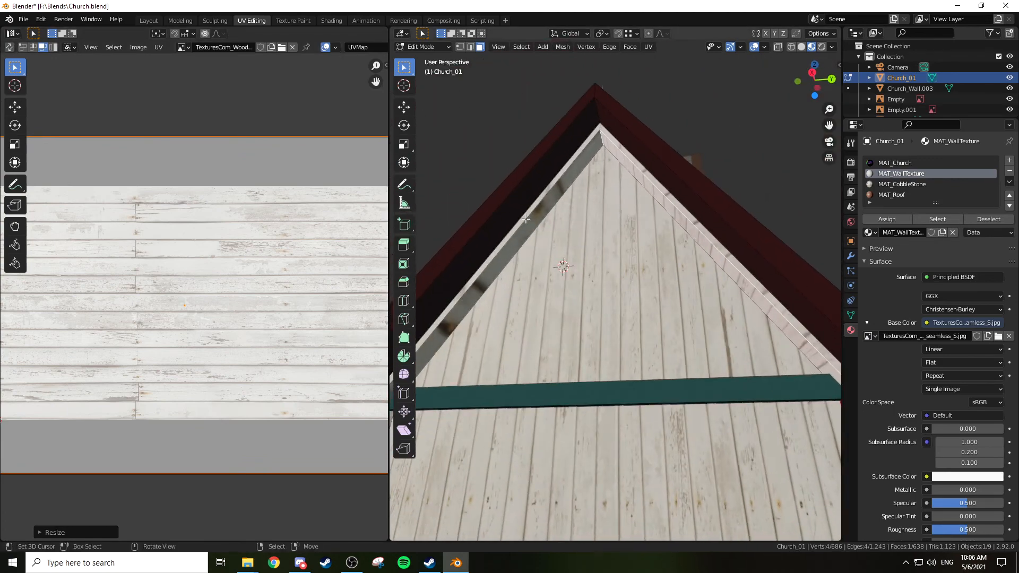
pyautogui.hotkey('ctrl', 'z')
pyautogui.write('r')
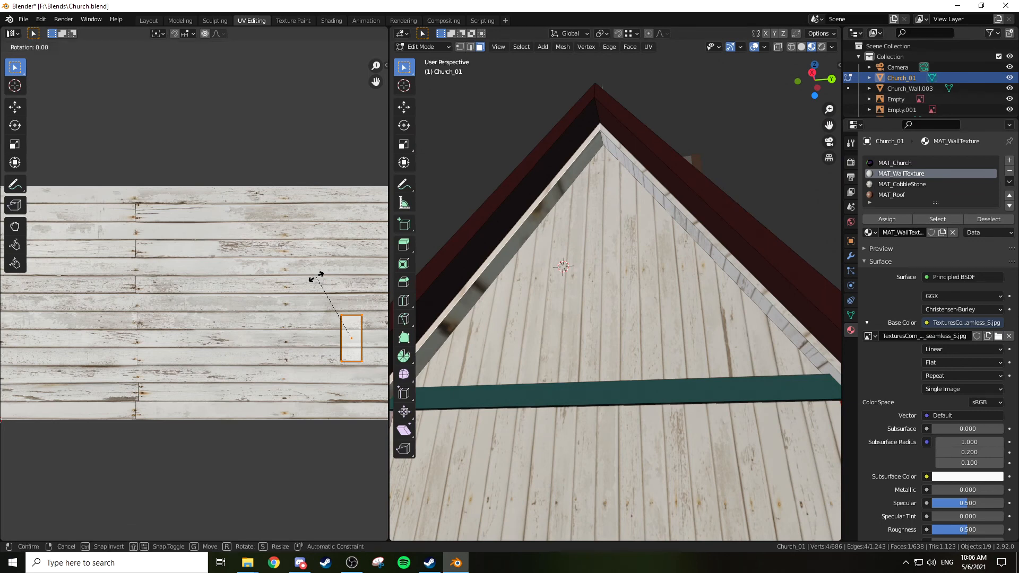
pyautogui.write('20')
pyautogui.press('Return')
pyautogui.hotkey('ctrl', 'z')
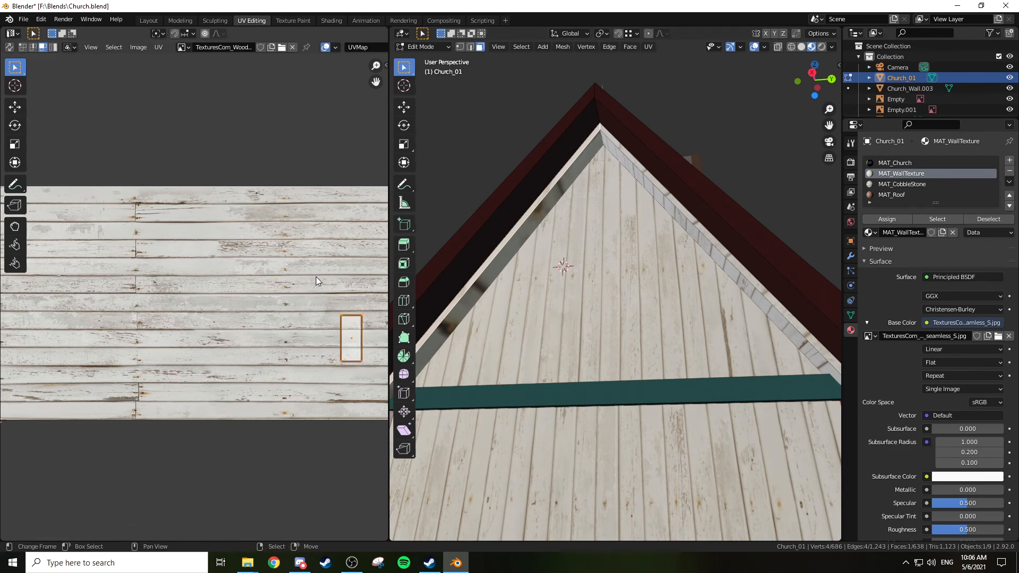
# Scale the selected narrow trim face's UV island by 20 along Y and rotate it by 90 degrees across the wood texture
pyautogui.write('sy20')
pyautogui.press('Return')
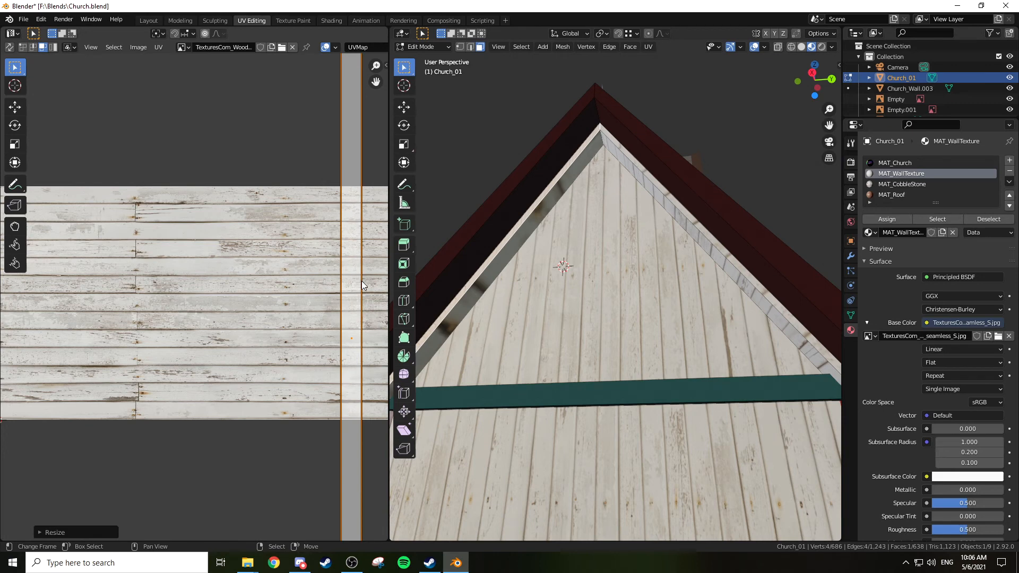
pyautogui.write('r90')
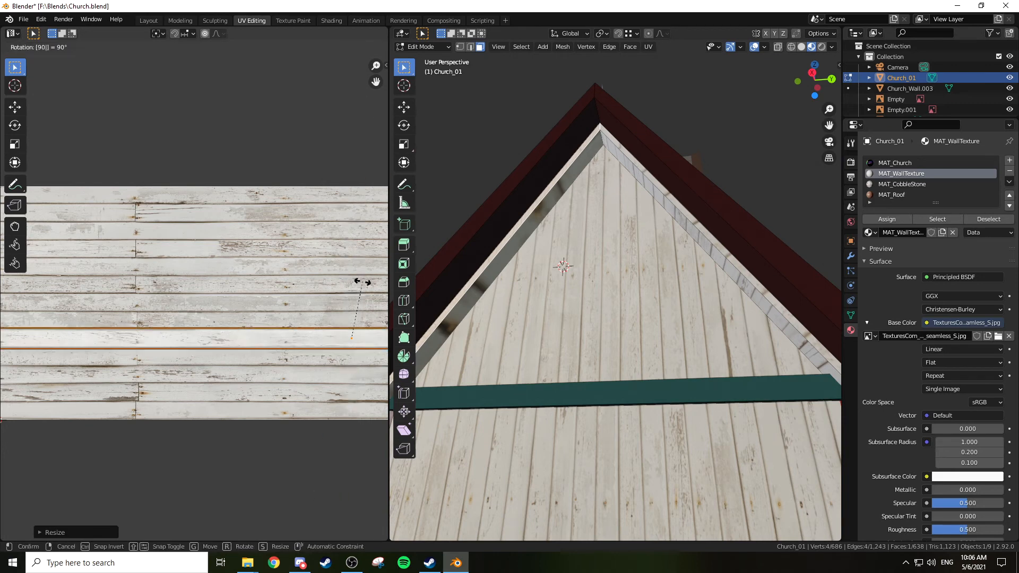
pyautogui.press('Return')
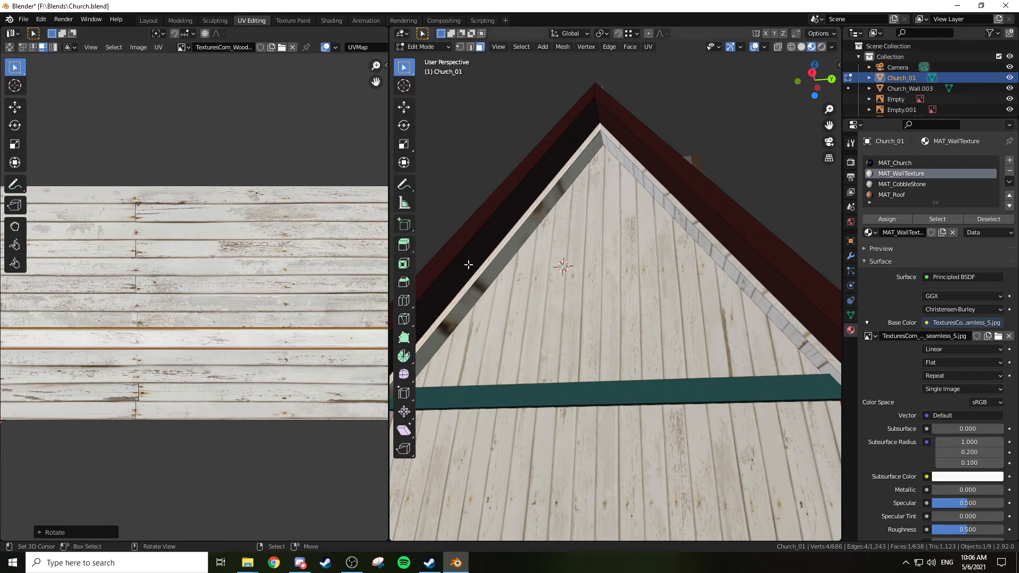
# Select the wider trim face along the gable's opposite slope, stretch its UV island by 20 along Y and shrink it uniformly to about a third
pyautogui.rightClick(502, 257)
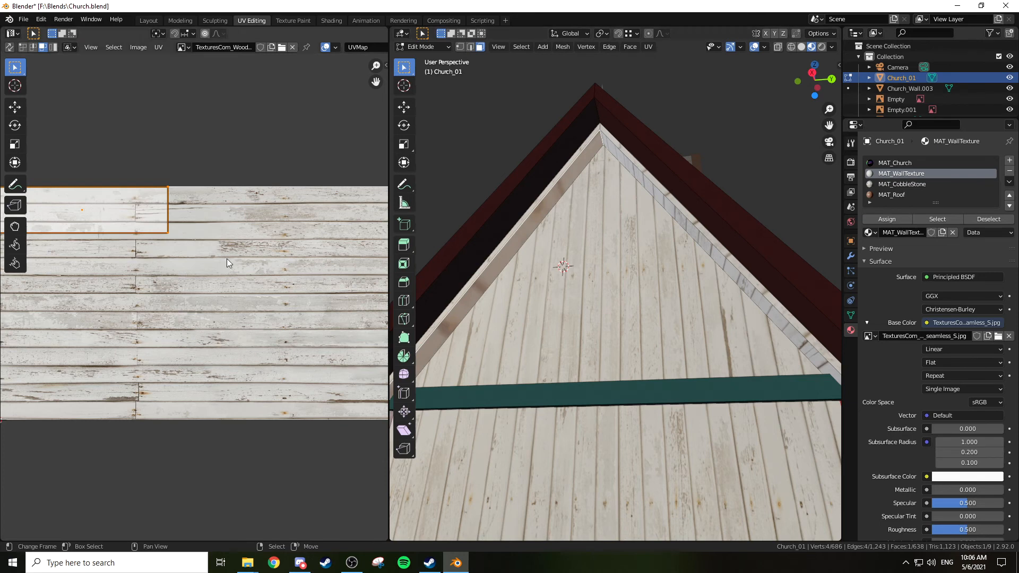
pyautogui.write('r90')
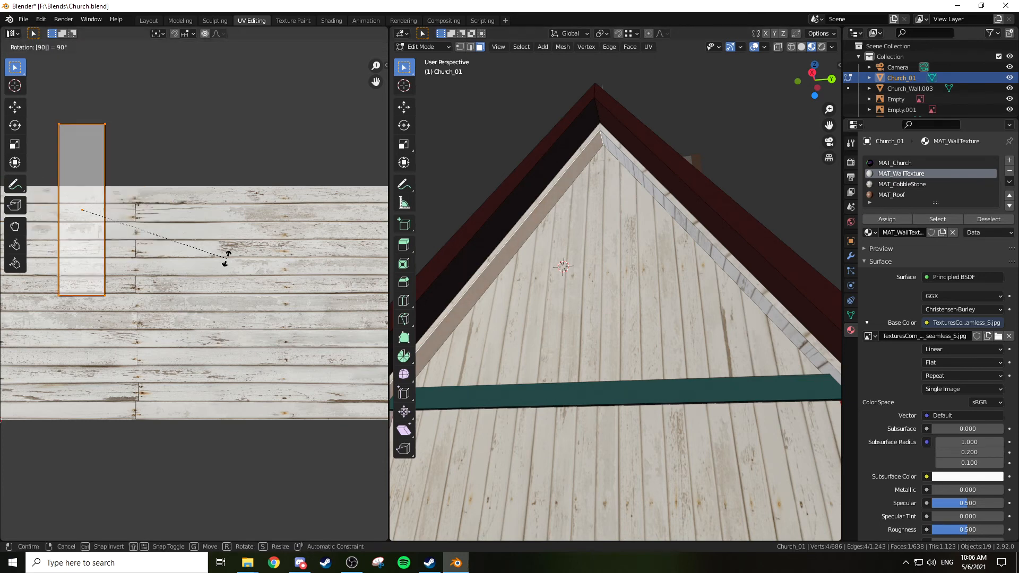
pyautogui.write('sy2')
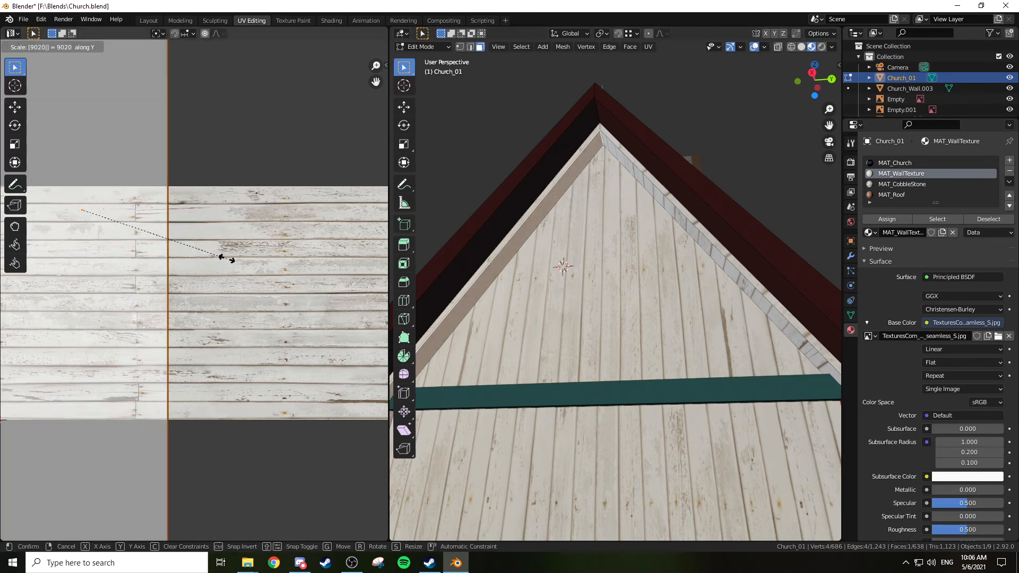
pyautogui.press('Escape')
pyautogui.write('s')
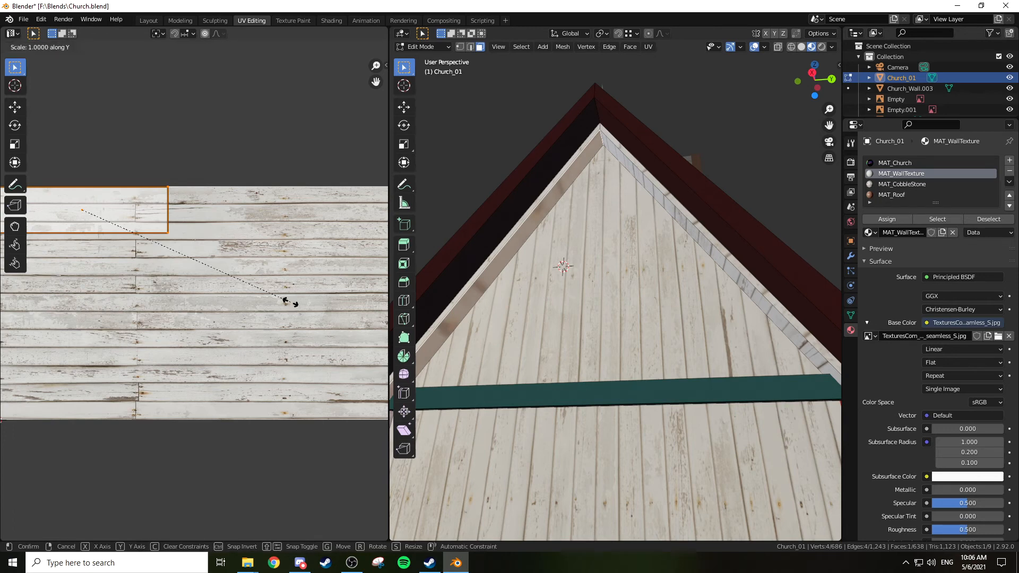
pyautogui.write('y20')
pyautogui.press('Return')
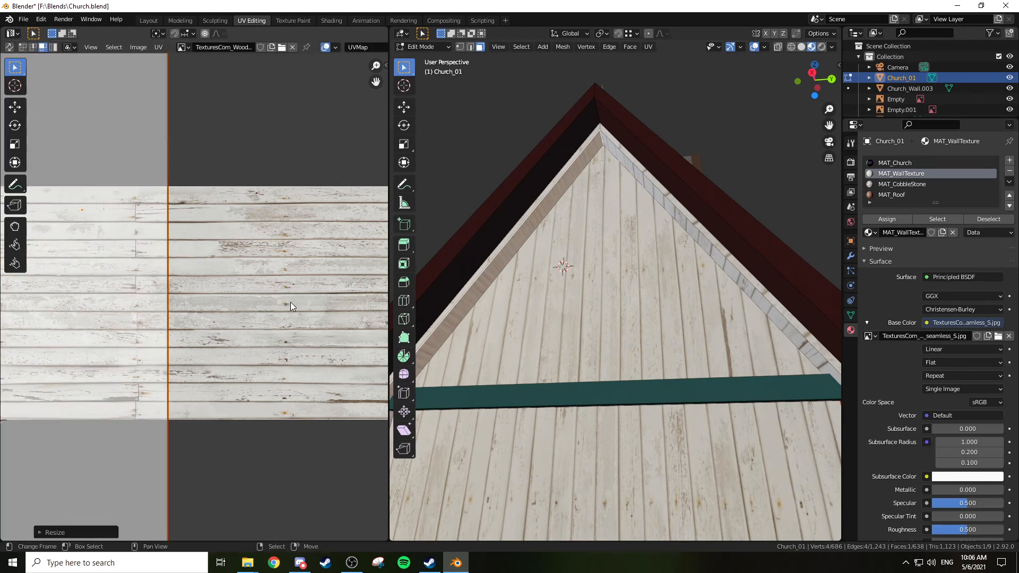
pyautogui.press('s')
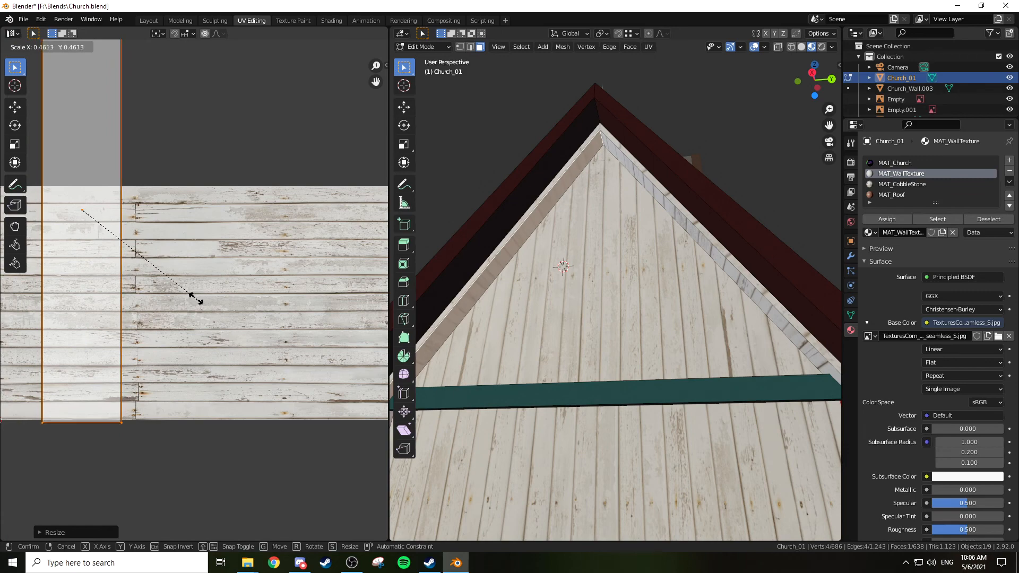
pyautogui.click(180, 256)
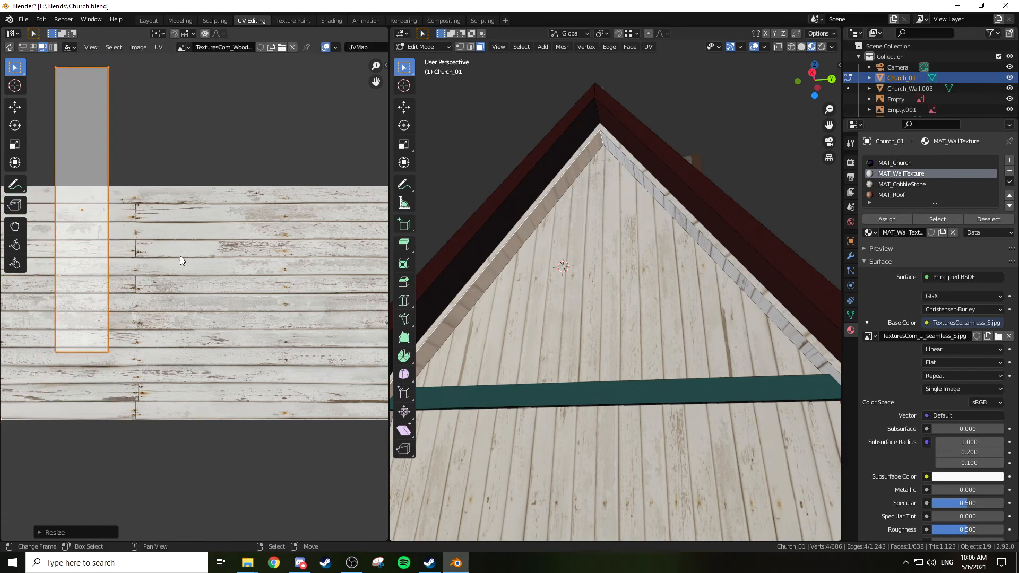
pyautogui.moveTo(538, 207); pyautogui.dragTo(572, 245, button='middle')
pyautogui.press('Tab')
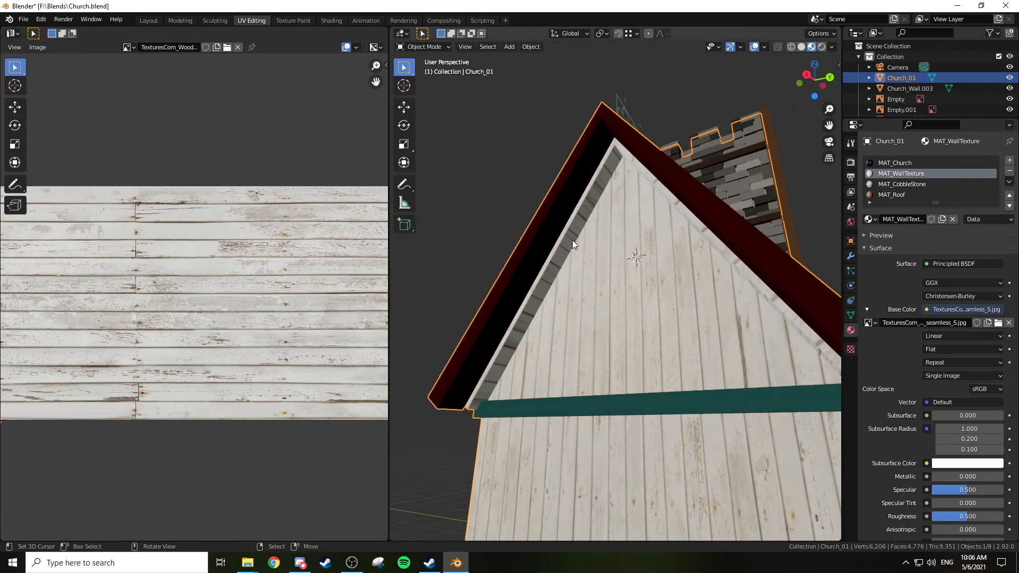
pyautogui.press('Tab')
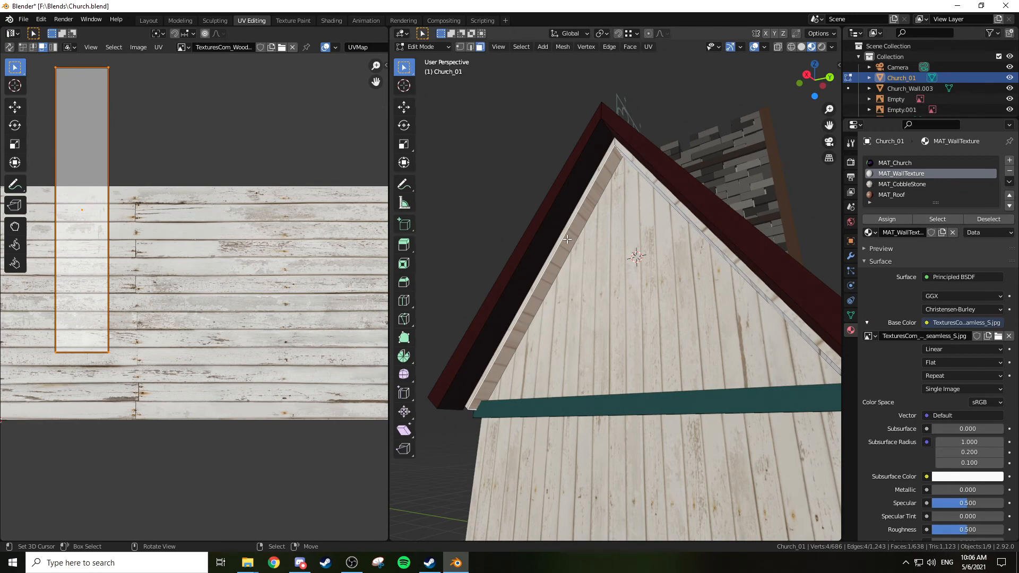
# Select the long MAT_Roof eave face at the roof's lower edge, rotate its UV island by 90 degrees and scale it up about 13 times
pyautogui.moveTo(573, 228); pyautogui.dragTo(636, 353, button='middle')
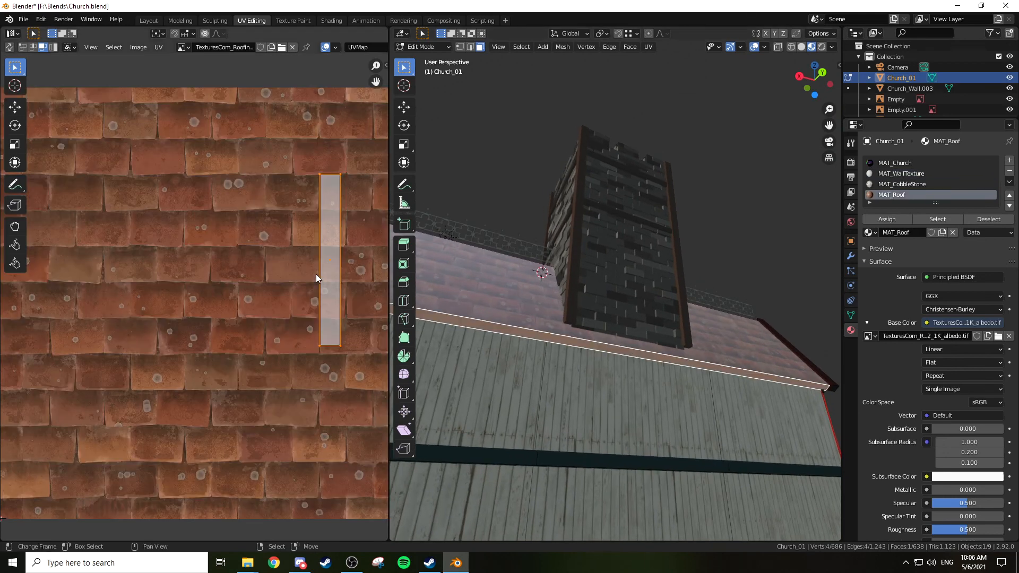
pyautogui.press('r')
pyautogui.press('9')
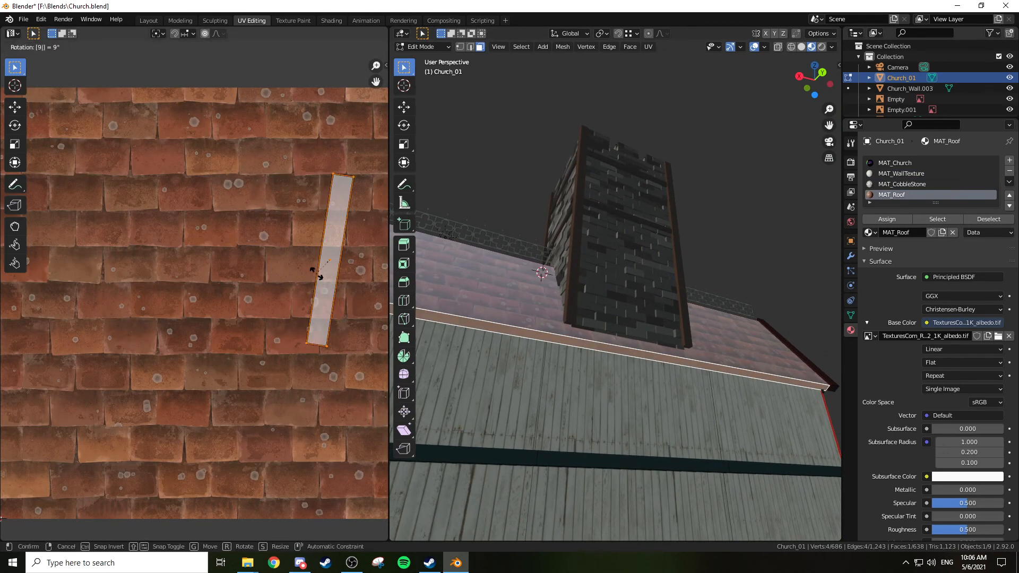
pyautogui.press('0')
pyautogui.press('Return')
pyautogui.press('s')
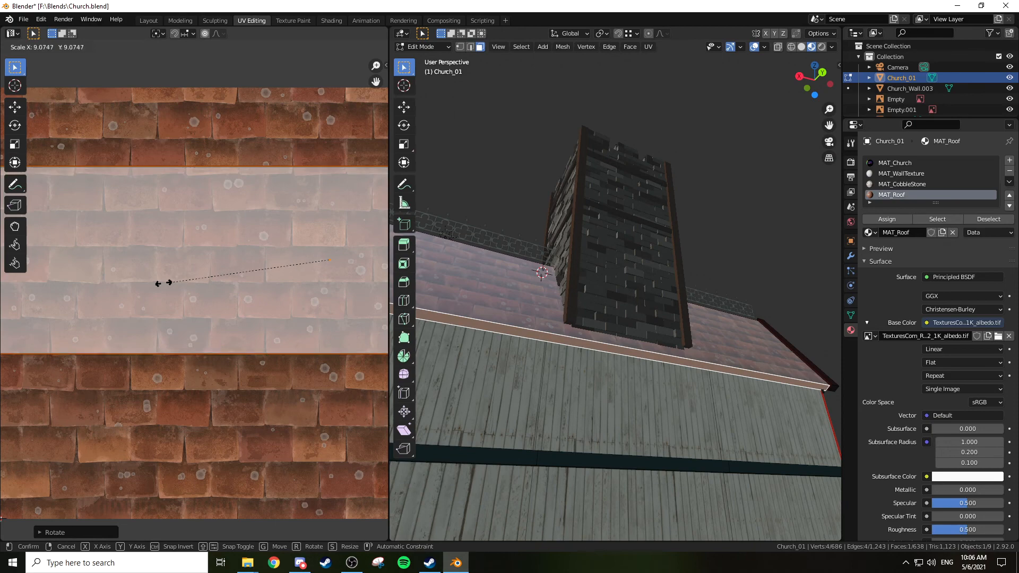
pyautogui.click(95, 282)
pyautogui.scroll(3, 559, 323)
pyautogui.keyDown('shift'); pyautogui.moveTo(559, 323); pyautogui.dragTo(711, 311, button='middle'); pyautogui.keyUp('shift')
pyautogui.scroll(1, 639, 254)
pyautogui.scroll(1, 694, 289)
pyautogui.scroll(1, 785, 323)
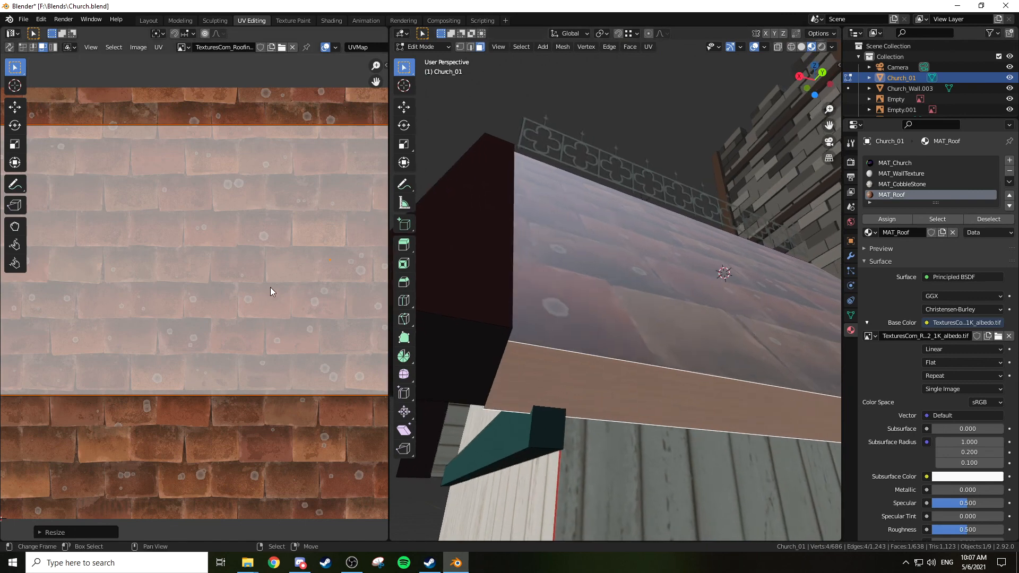
# Squeeze the eave face's UV island along X to about a quarter of the roof tile texture's width
pyautogui.press('s')
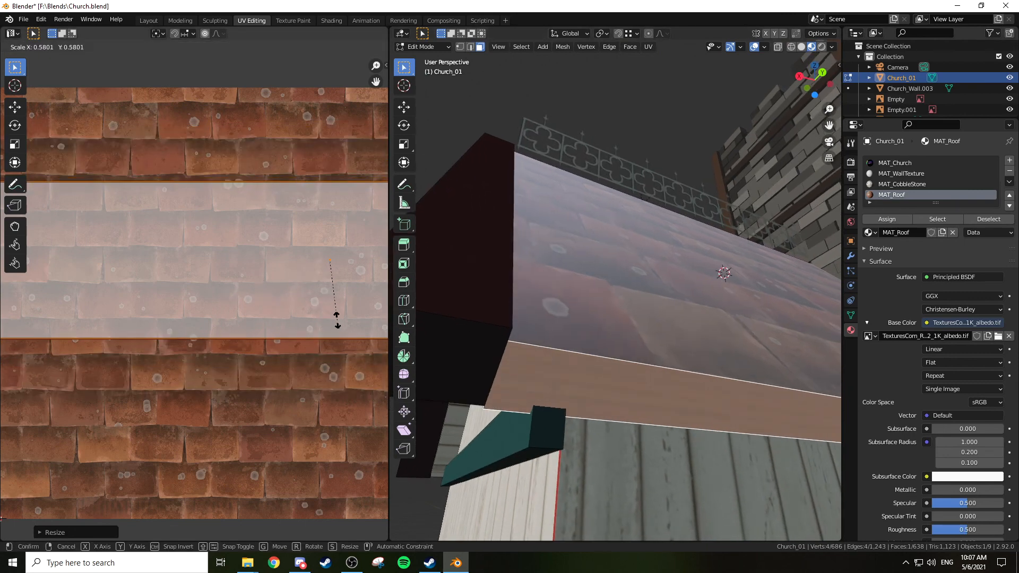
pyautogui.press('Escape')
pyautogui.press('s')
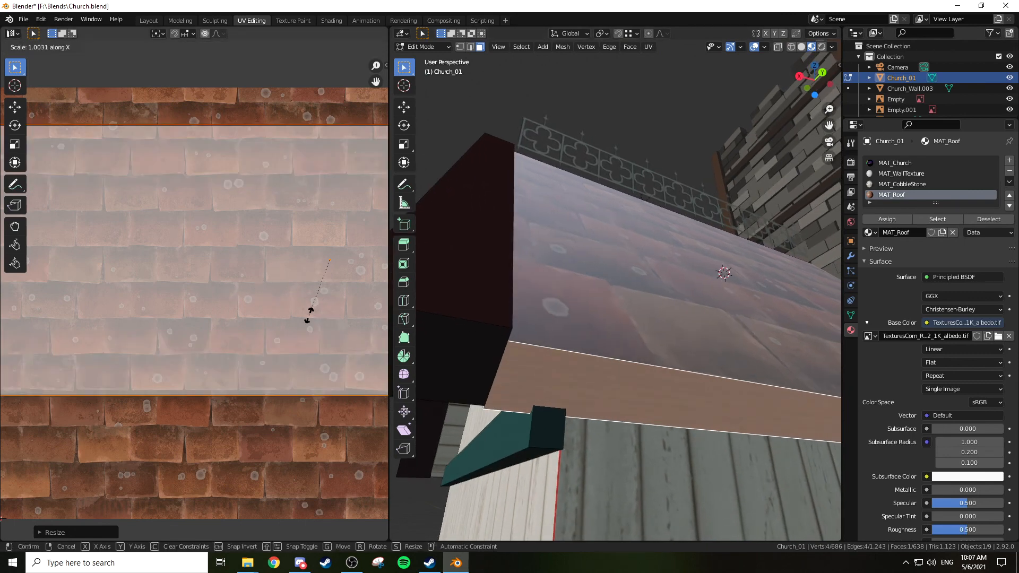
pyautogui.press('x')
pyautogui.click(326, 268)
pyautogui.press('y')
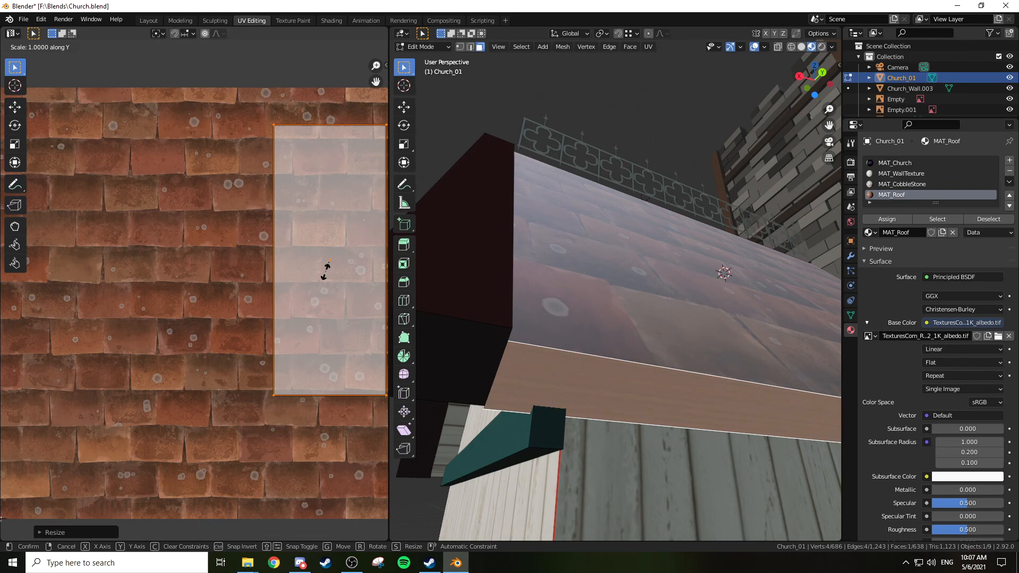
pyautogui.rightClick(311, 292)
pyautogui.scroll(3, 292, 292)
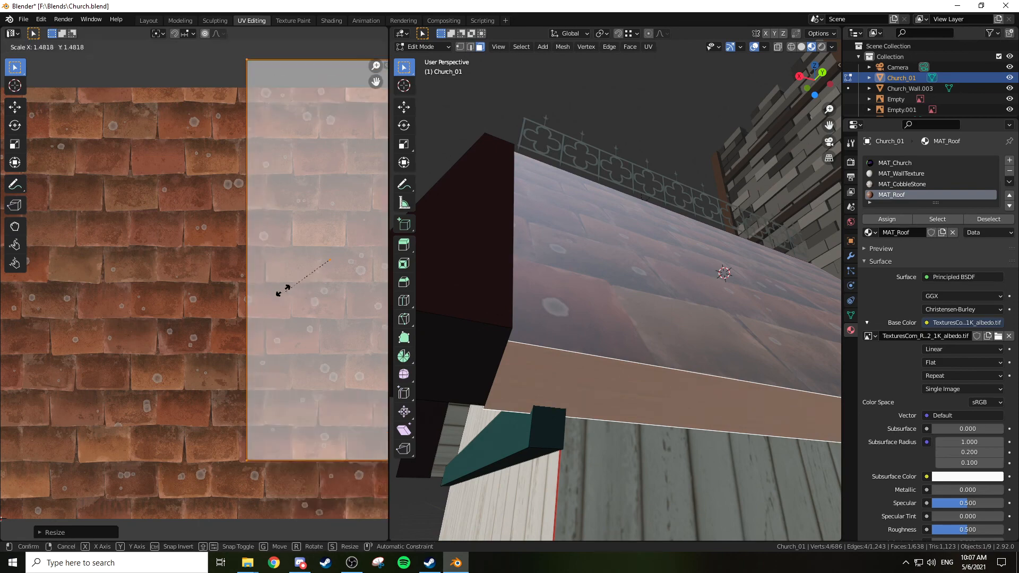
pyautogui.scroll(-6, 208, 296)
pyautogui.keyDown('ctrl'); pyautogui.hscroll(2, 223, 299); pyautogui.keyUp('ctrl')
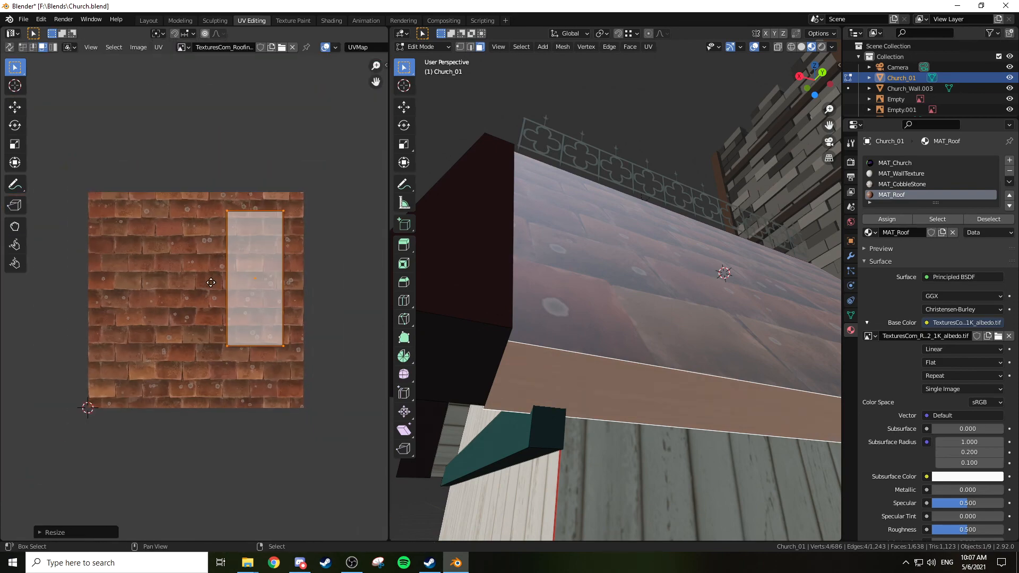
pyautogui.scroll(-2, 235, 302)
pyautogui.press('s')
pyautogui.rightClick(280, 320)
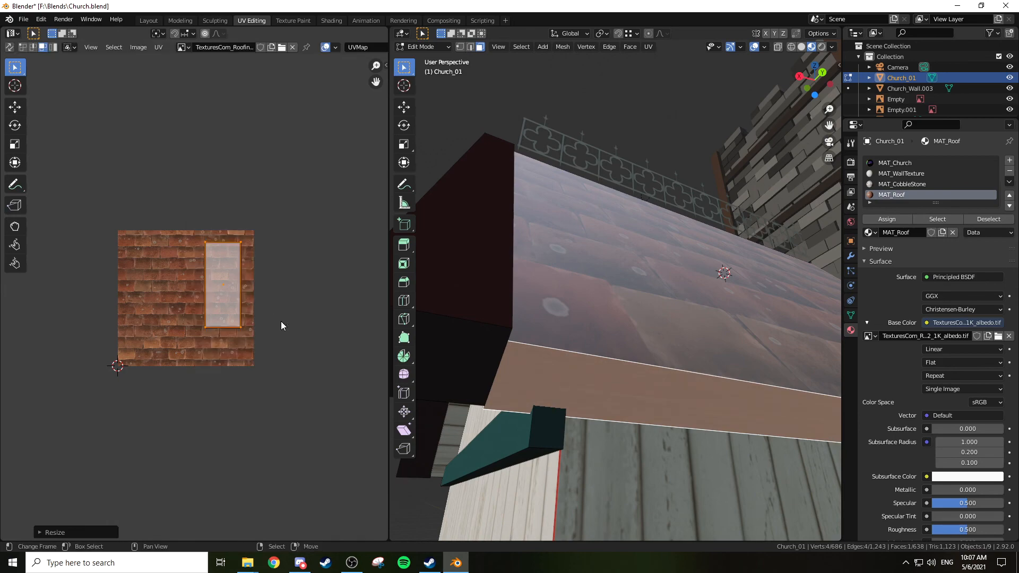
# Examine the roof tiles and the eave face's texture up close along the roof's lower edge
pyautogui.scroll(-4, 674, 319)
pyautogui.keyDown('shift'); pyautogui.moveTo(674, 319); pyautogui.dragTo(644, 336, button='middle'); pyautogui.keyUp('shift')
pyautogui.scroll(5, 580, 325)
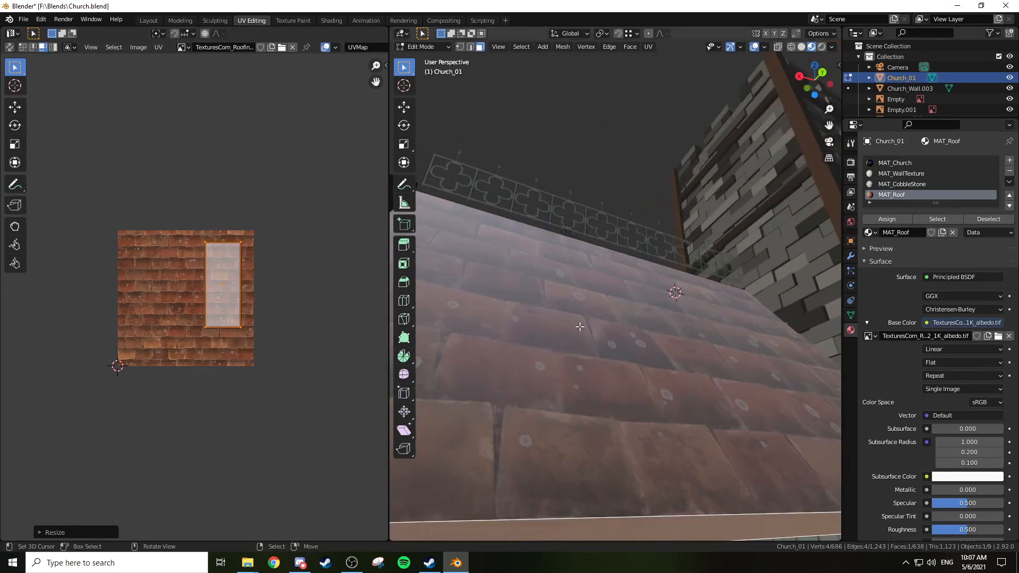
pyautogui.keyDown('shift'); pyautogui.moveTo(580, 325); pyautogui.dragTo(651, 277, button='middle'); pyautogui.keyUp('shift')
pyautogui.scroll(2, 650, 278)
pyautogui.scroll(-3, 642, 282)
pyautogui.scroll(-3, 641, 283)
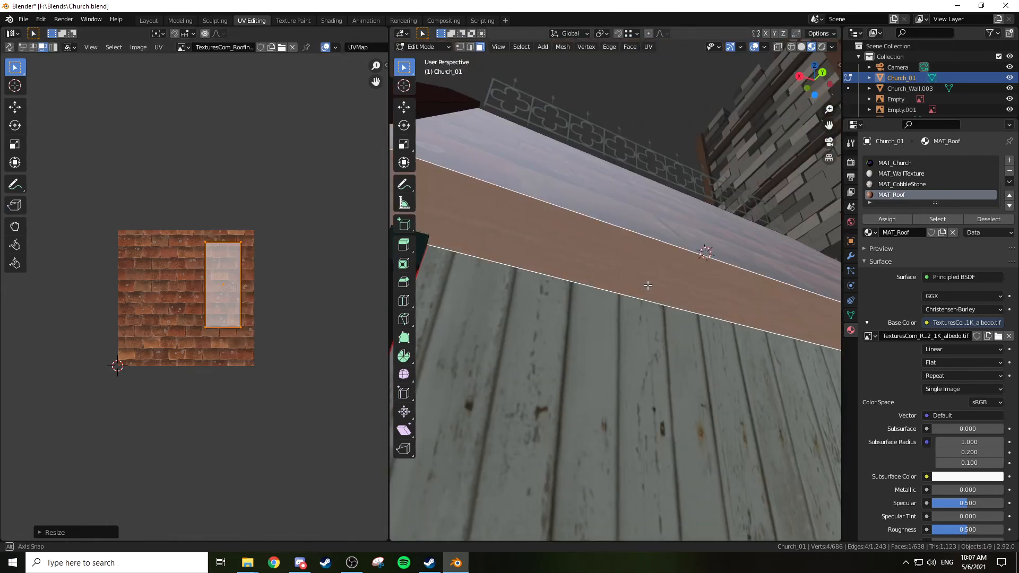
# Leave Edit Mode, look over the whole church and render the scene to check the wall, stone and roof textures
pyautogui.press('Tab')
pyautogui.scroll(-5, 645, 291)
pyautogui.moveTo(645, 291); pyautogui.dragTo(623, 304, button='middle')
pyautogui.scroll(5, 614, 304)
pyautogui.scroll(-4, 619, 286)
pyautogui.scroll(-4, 633, 304)
pyautogui.moveTo(684, 291); pyautogui.dragTo(602, 342, button='middle')
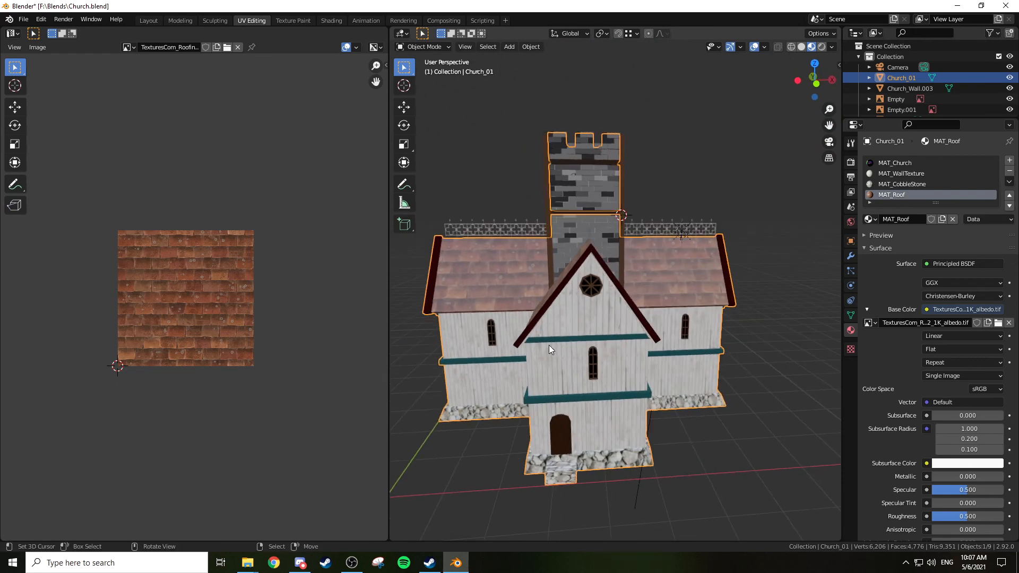
pyautogui.press('F12')
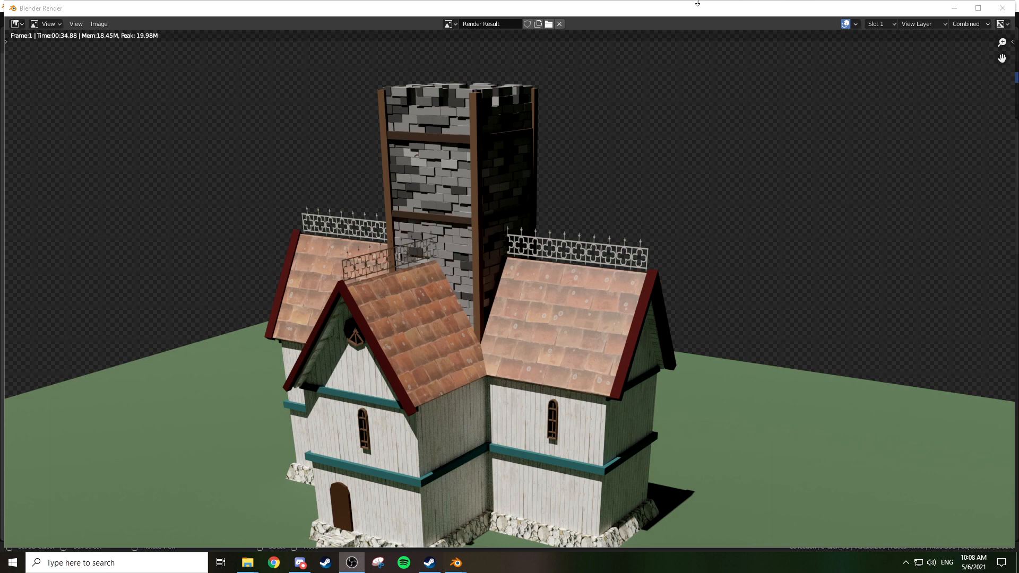
pyautogui.moveTo(662, 254); pyautogui.dragTo(667, 183, button='middle')
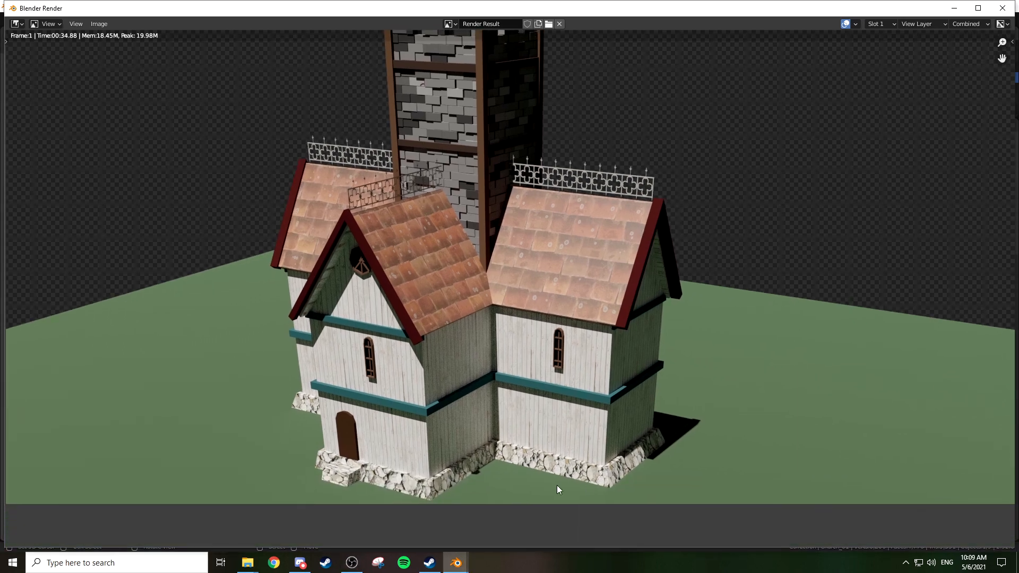